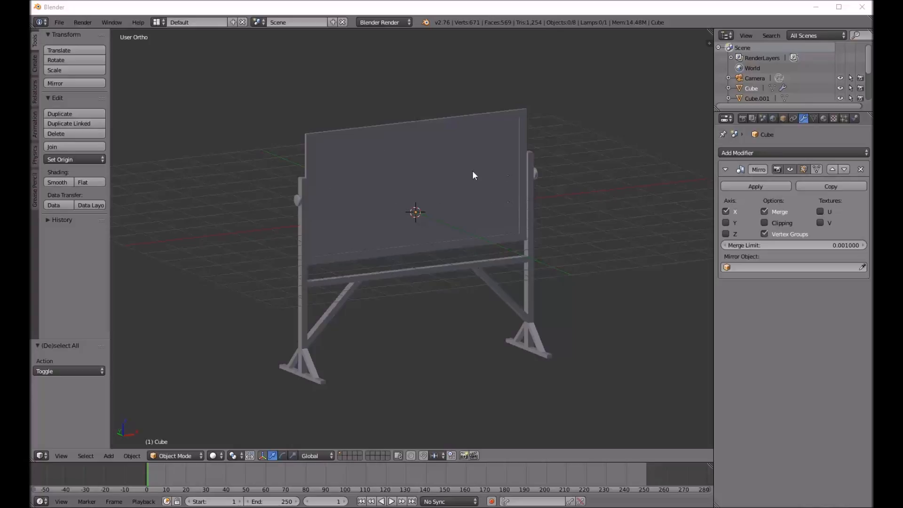
Examine the finished board and its supporting stand from several angles
click(476, 257)
key(shift+c)
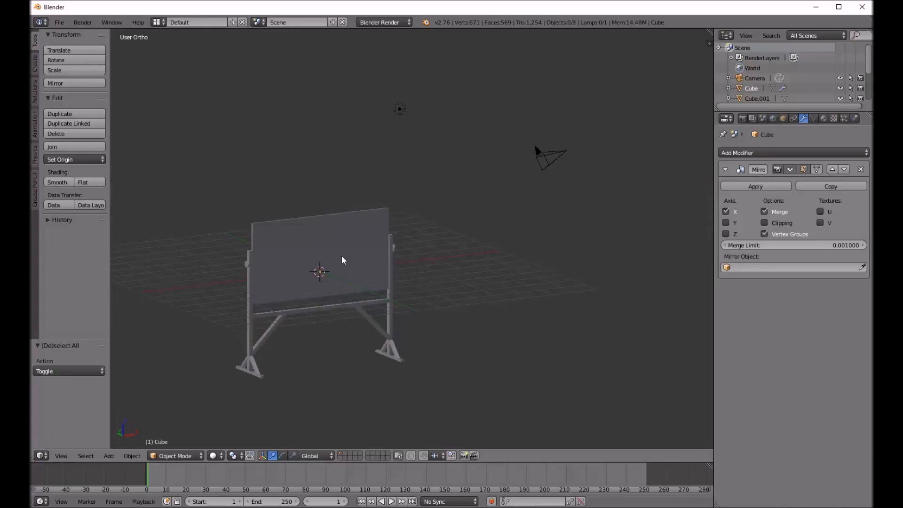
scroll(293, 277, up, 3)
shift+middle_drag(376, 260, 418, 231)
middle_drag(435, 262, 416, 228)
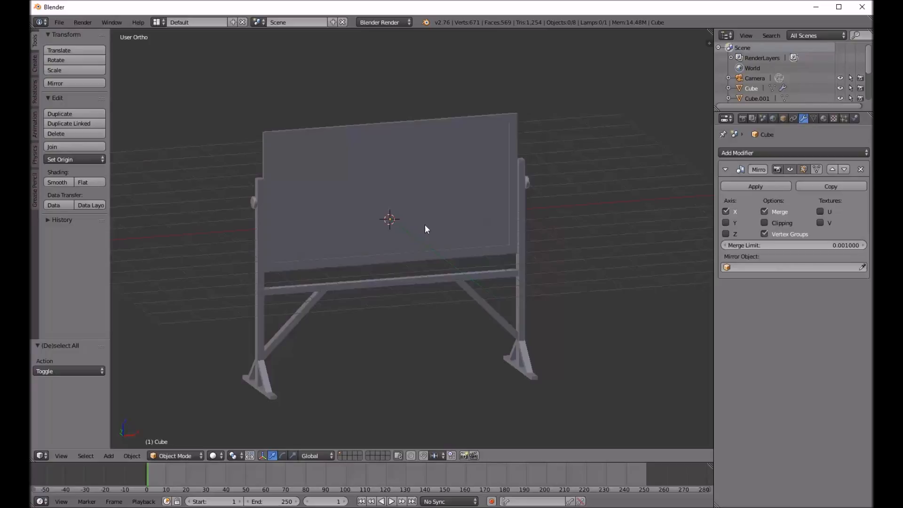
middle_drag(391, 222, 389, 201)
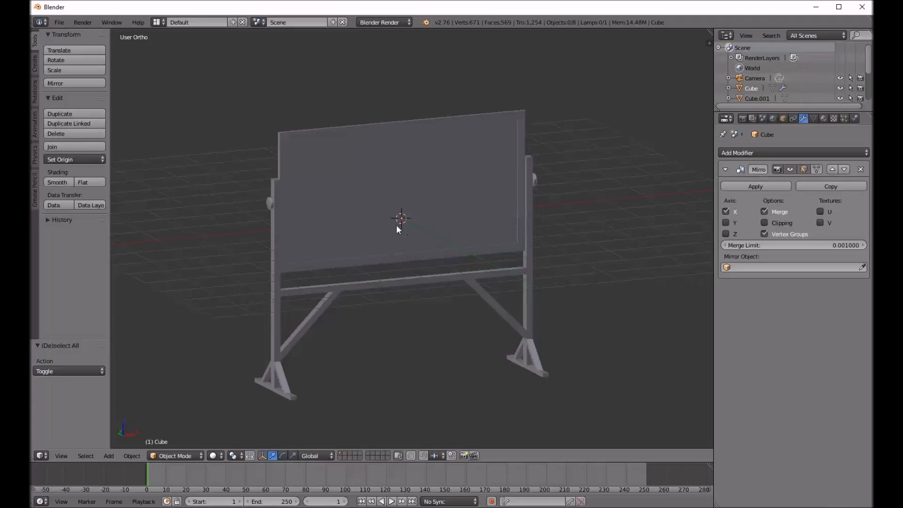
middle_drag(429, 238, 384, 212)
middle_drag(501, 238, 431, 205)
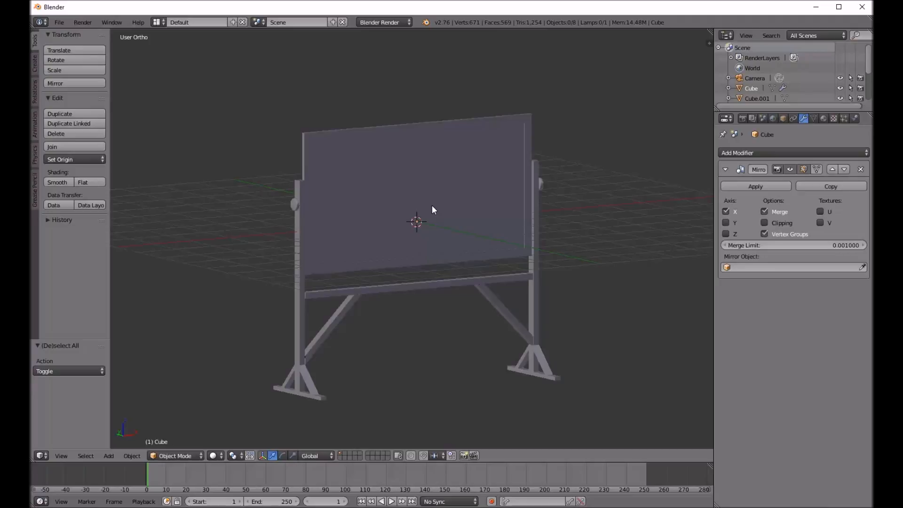
shift+middle_drag(478, 231, 453, 223)
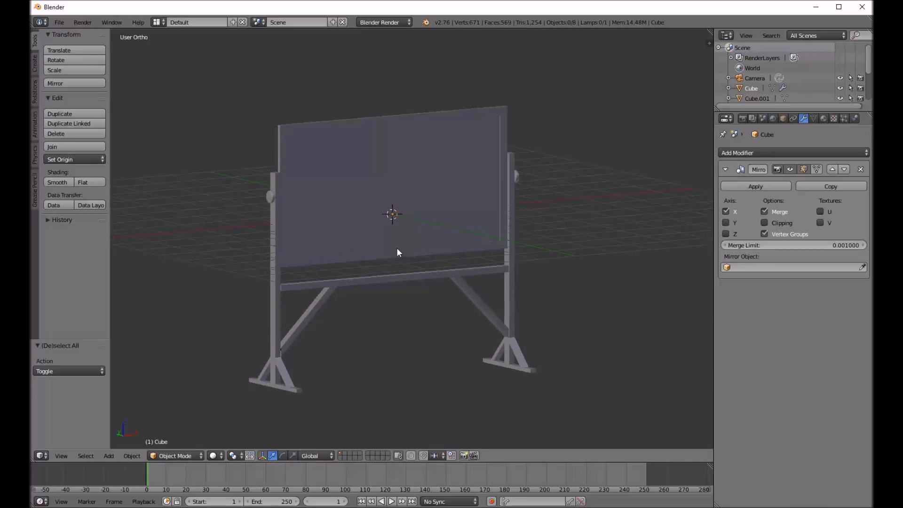
middle_drag(471, 229, 437, 240)
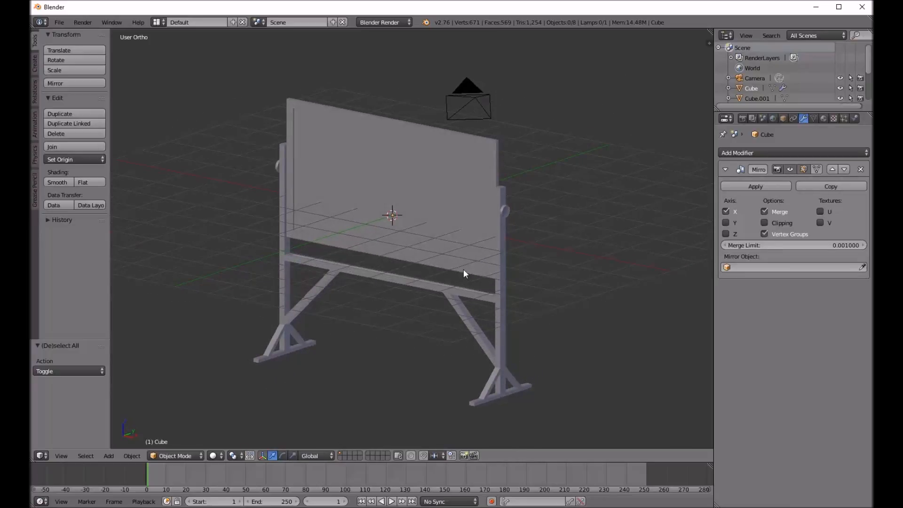
middle_drag(403, 256, 449, 217)
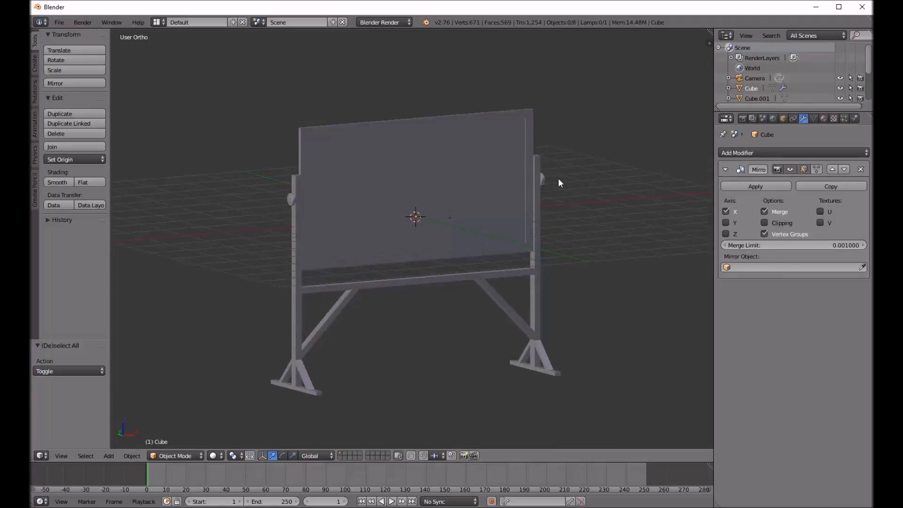
middle_drag(505, 202, 393, 224)
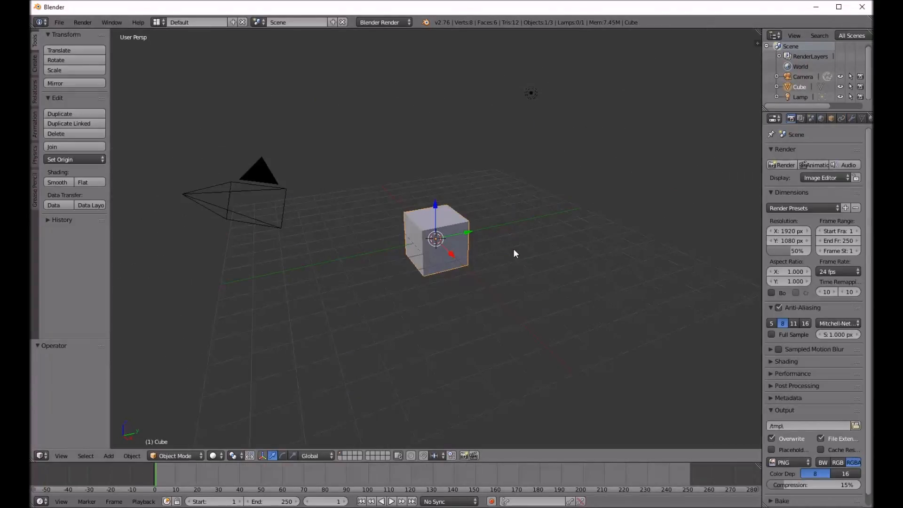
Delete the default cube and set the viewport to the front orthographic view
key(x)
click(514, 250)
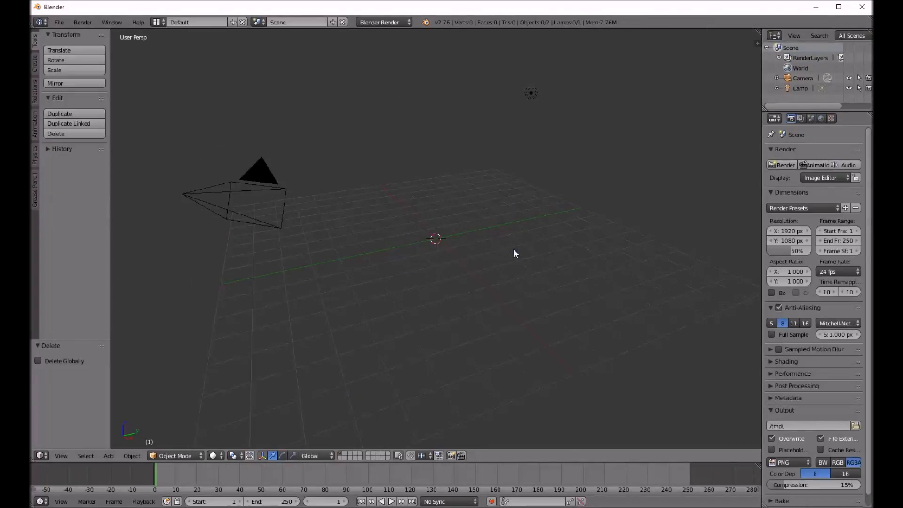
key(KP_5)
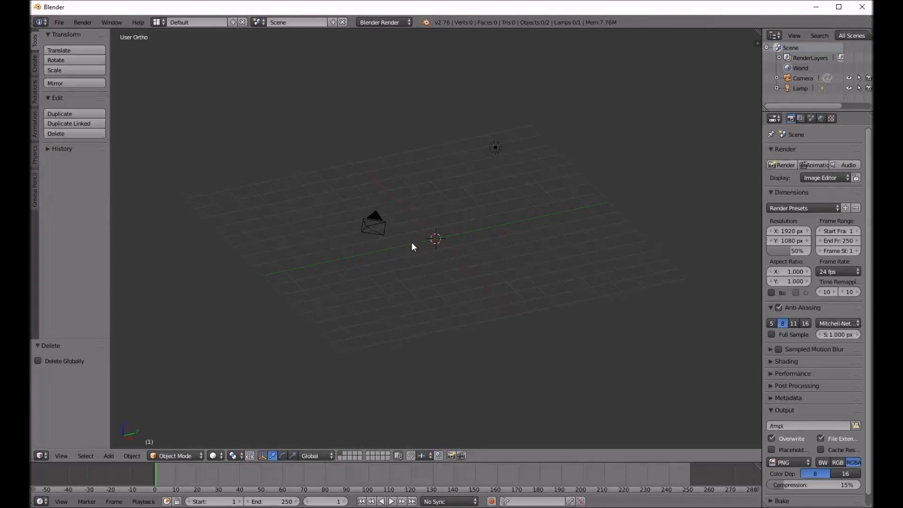
key(KP_1)
Add a mesh plane at the scene origin and align it to the front view
scroll(450, 249, up, 3)
key(shift+a)
mouse_move(368, 226)
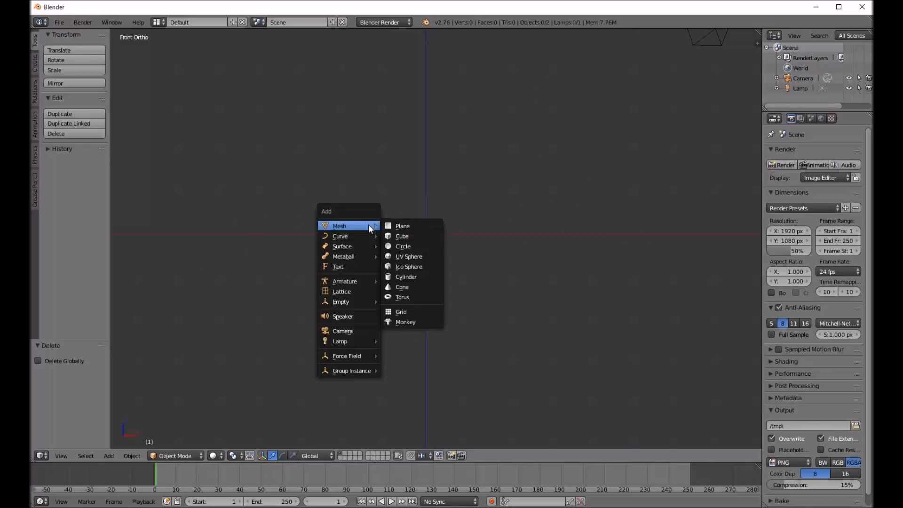
click(403, 226)
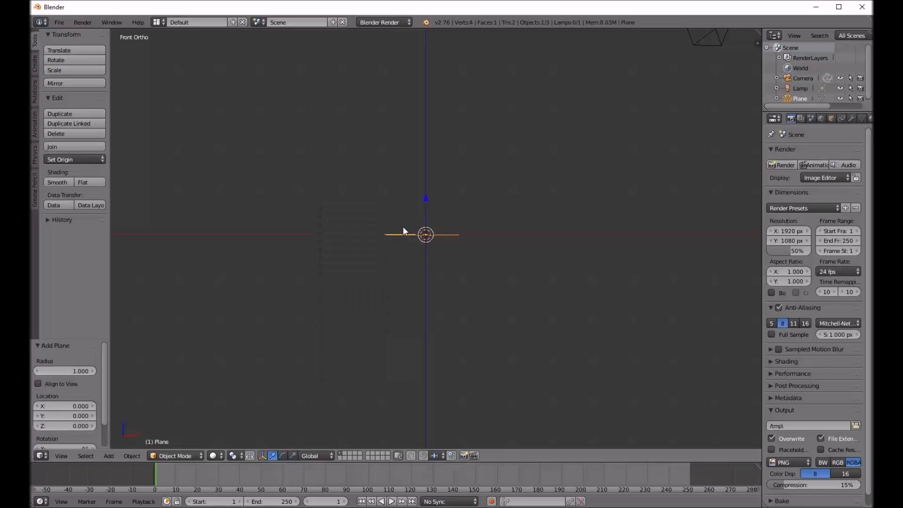
click(38, 384)
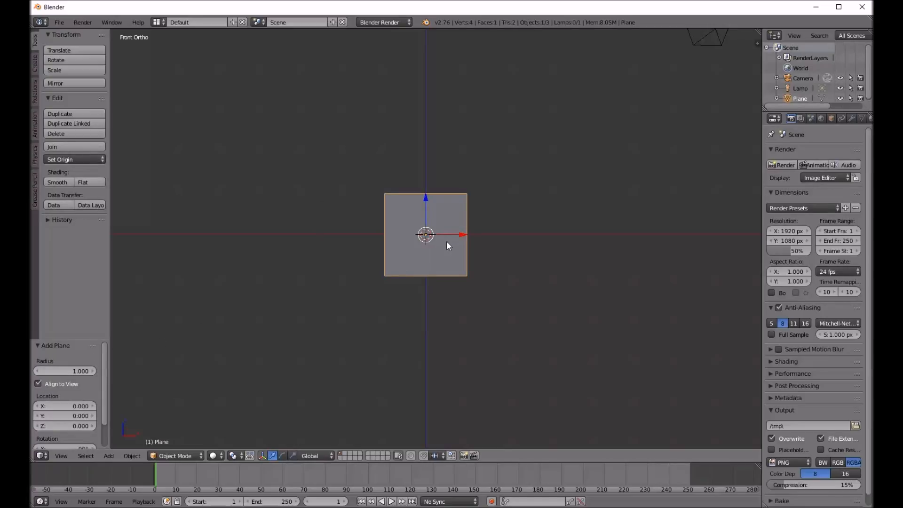
Inset the plane's face by about 0.1955 in Edit Mode to form a border for the board's frame
shift+middle_drag(435, 240, 450, 238)
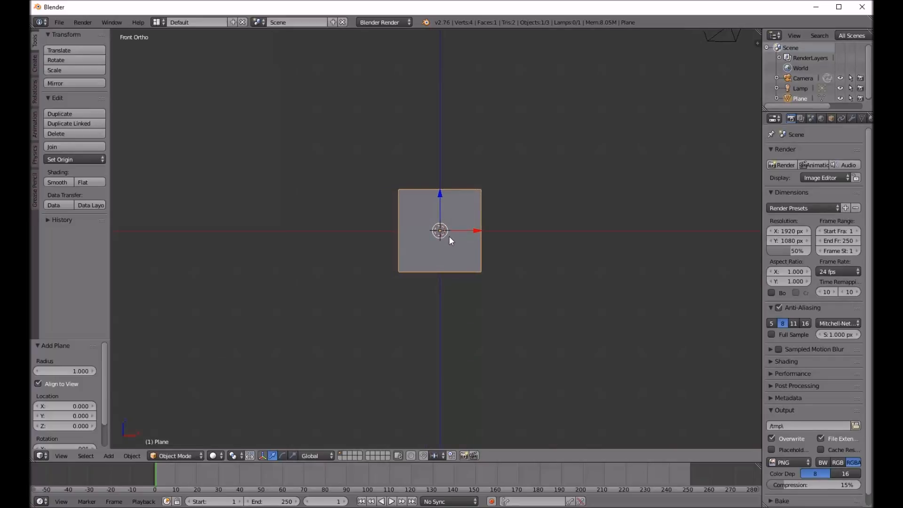
scroll(449, 236, up, 2)
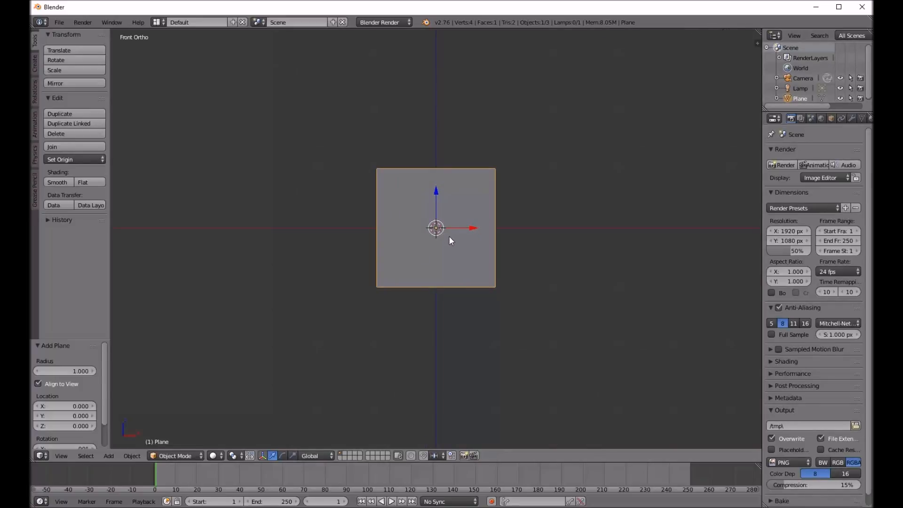
scroll(449, 235, down, 1)
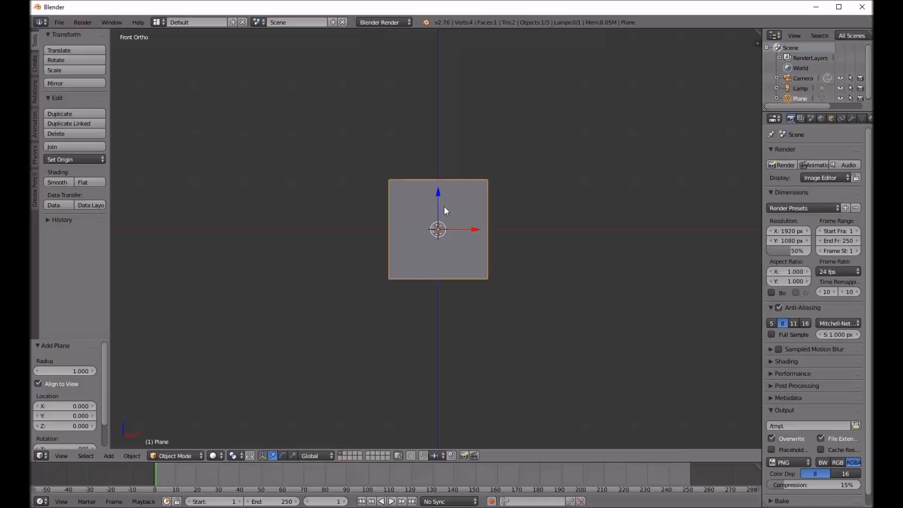
key(Tab)
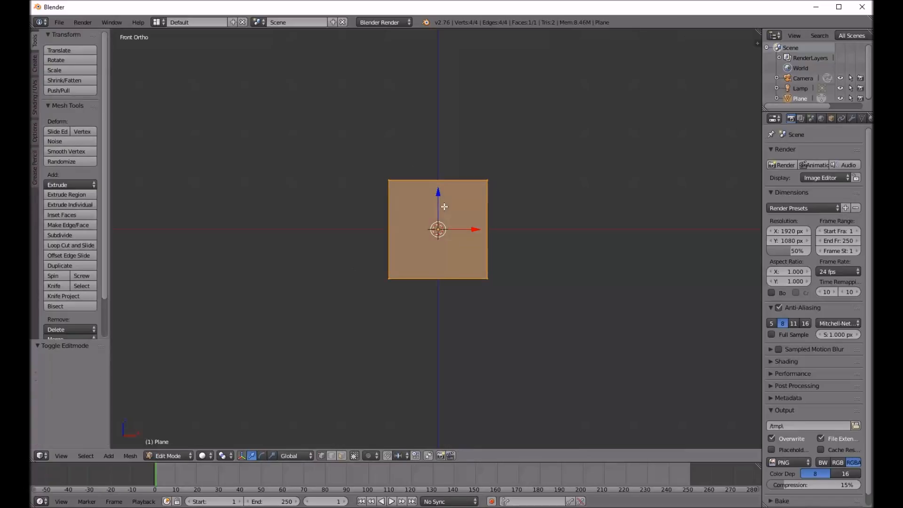
key(i)
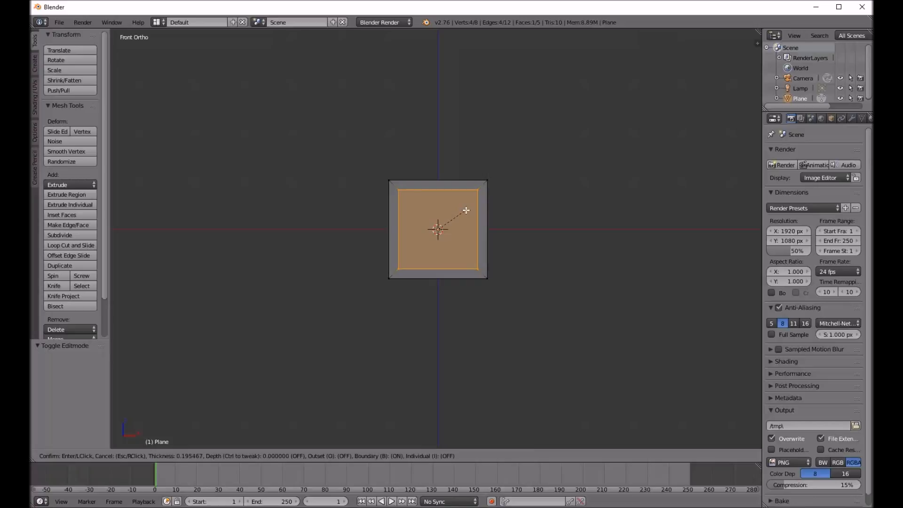
click(466, 210)
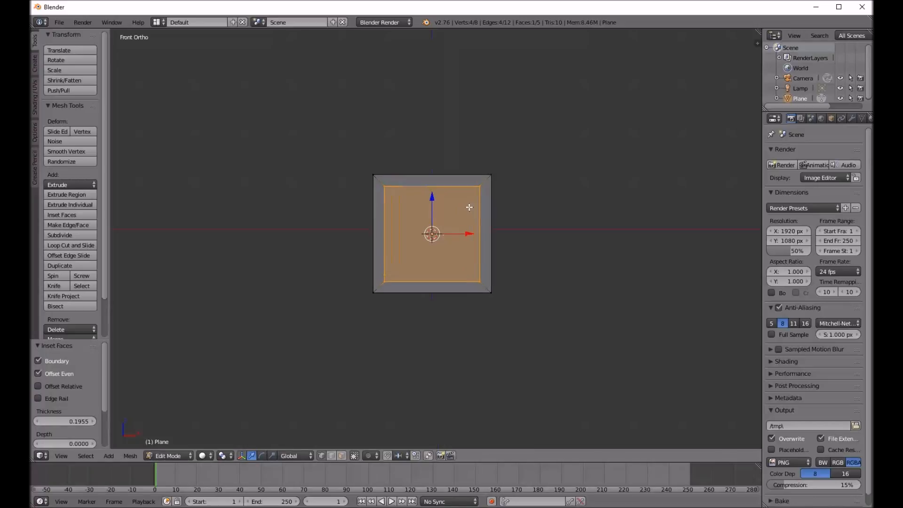
Add one vertical loop cut through the exact centre of the inset plane
scroll(469, 207, up, 2)
shift+middle_drag(451, 218, 471, 203)
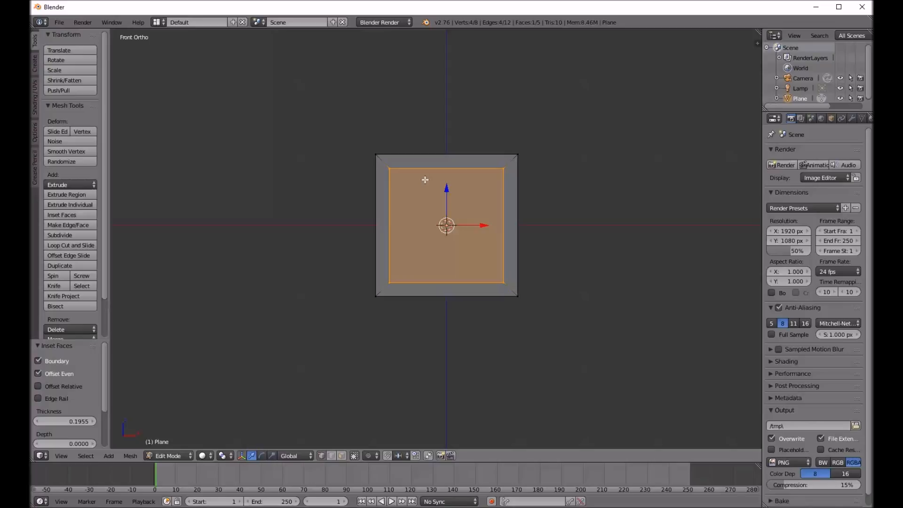
key(ctrl+r)
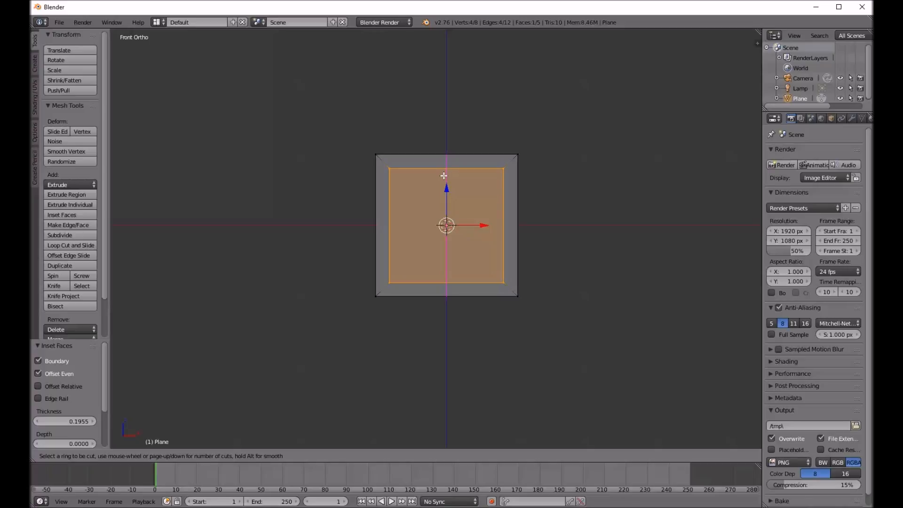
click(444, 175)
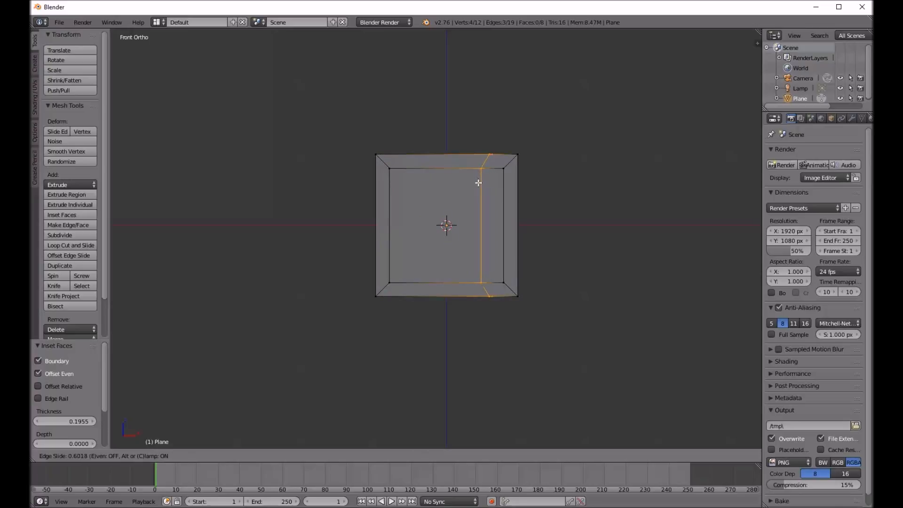
right_click(437, 178)
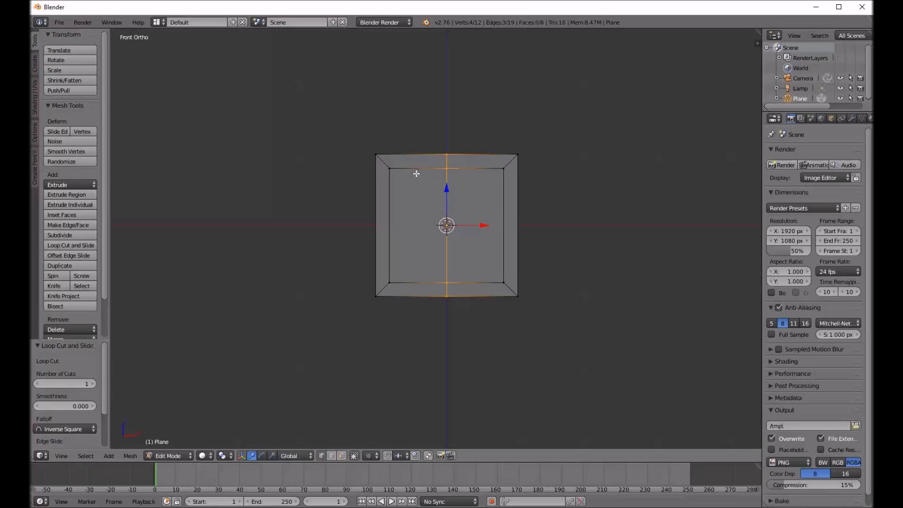
Show the mesh in wireframe and delete all vertices of the half on the negative X side of the centre loop
key(z)
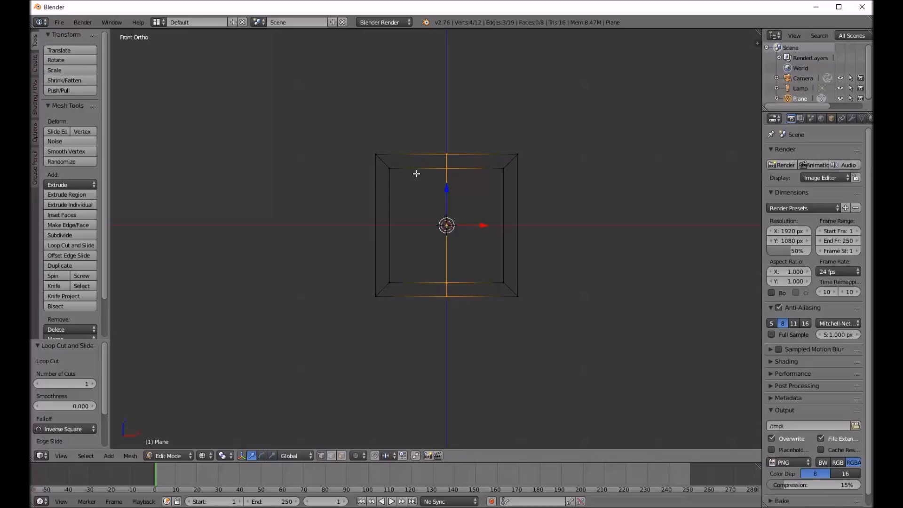
key(a)
key(b)
drag(355, 114, 424, 323)
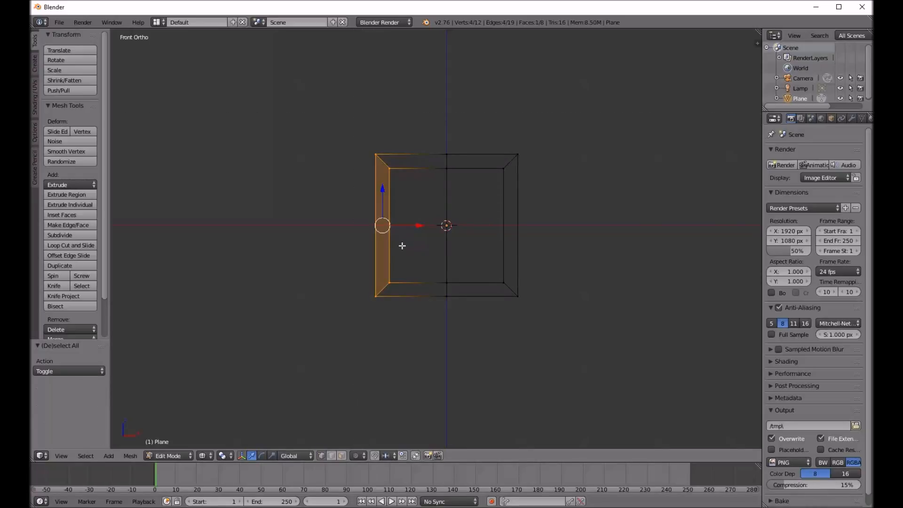
key(x)
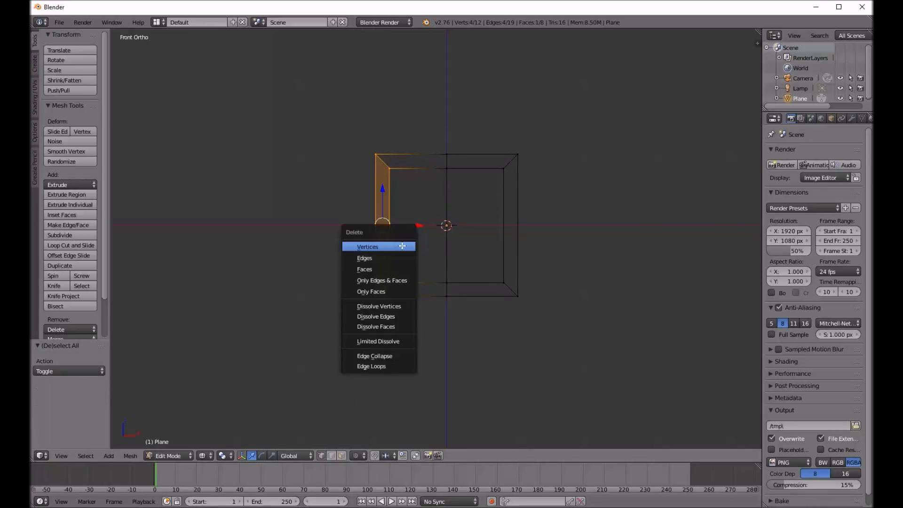
click(402, 248)
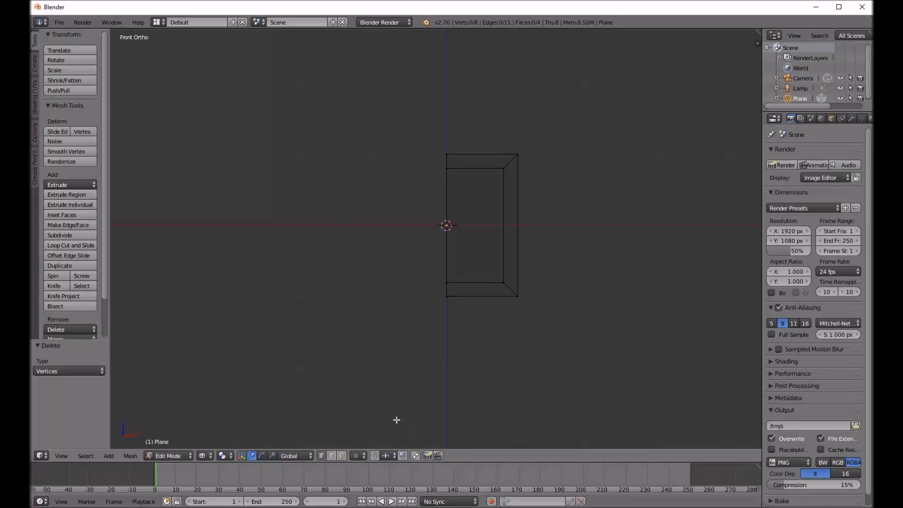
Return to Object Mode and add a Mirror modifier on the X axis with Clipping enabled to the half plane
key(Tab)
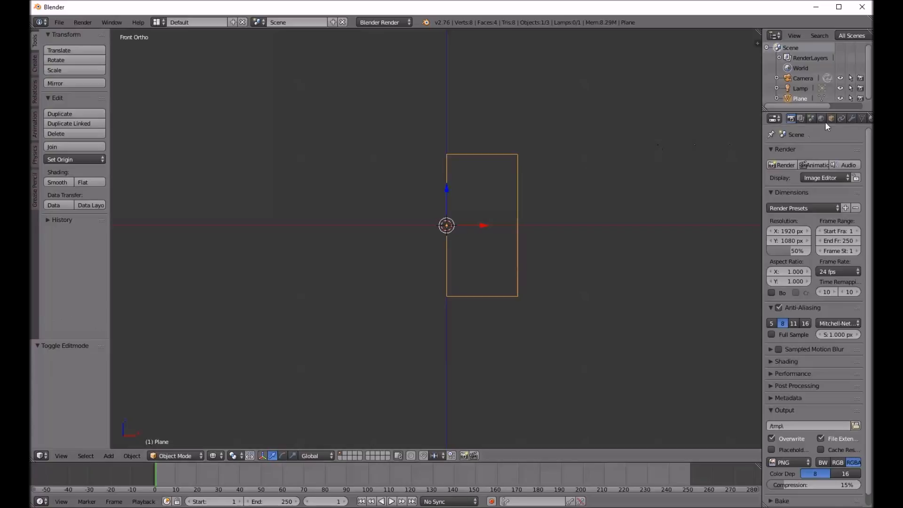
drag(763, 134, 702, 136)
click(805, 118)
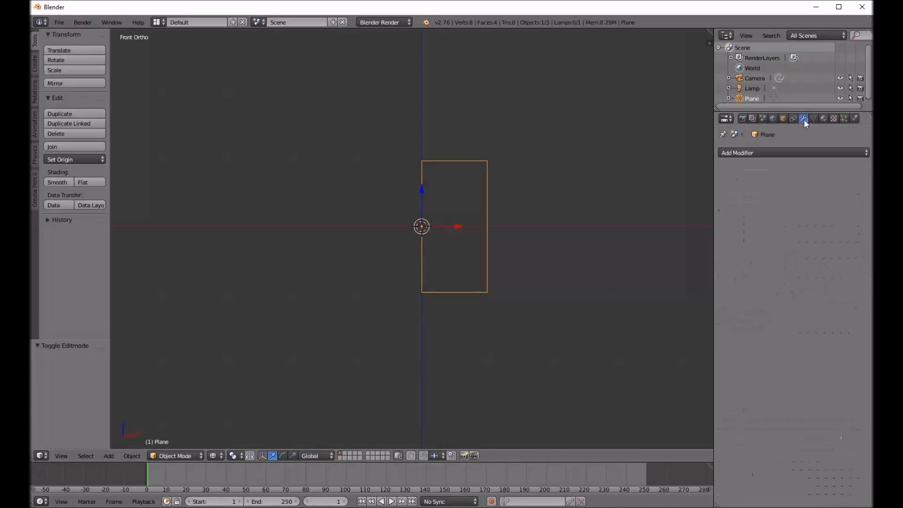
click(742, 151)
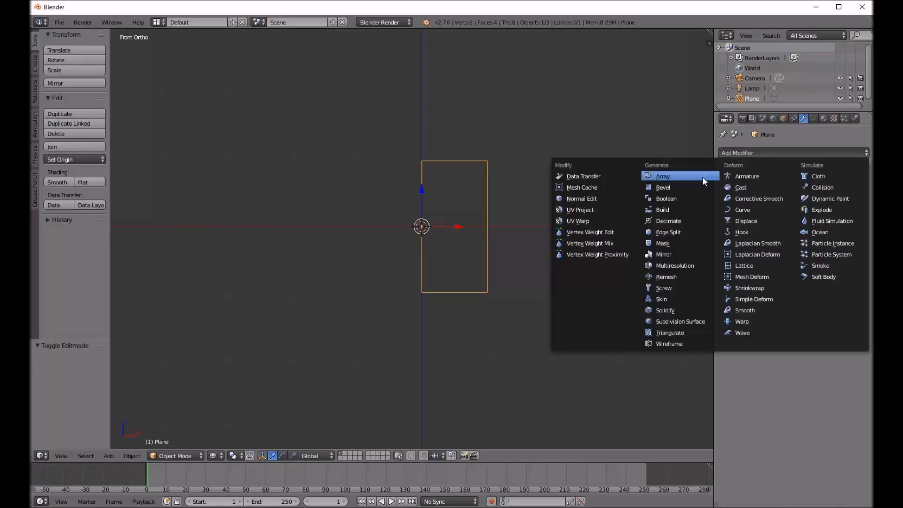
click(652, 255)
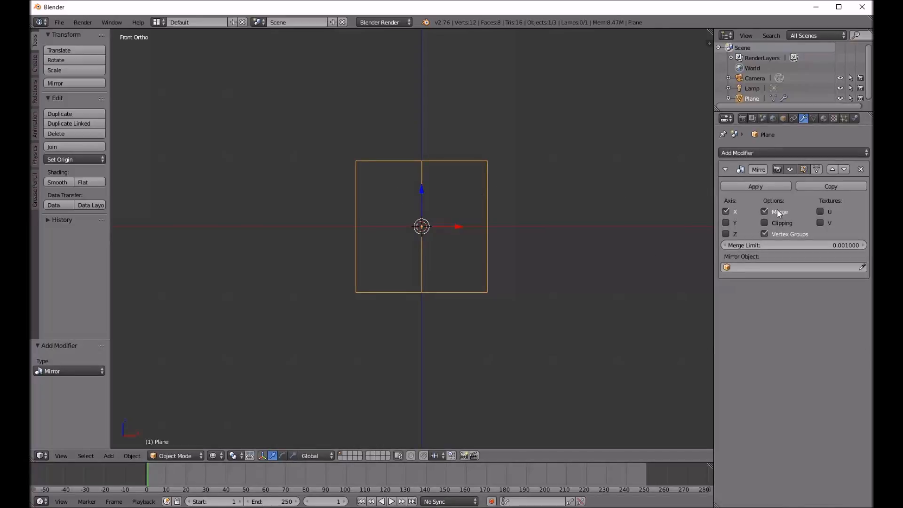
click(764, 223)
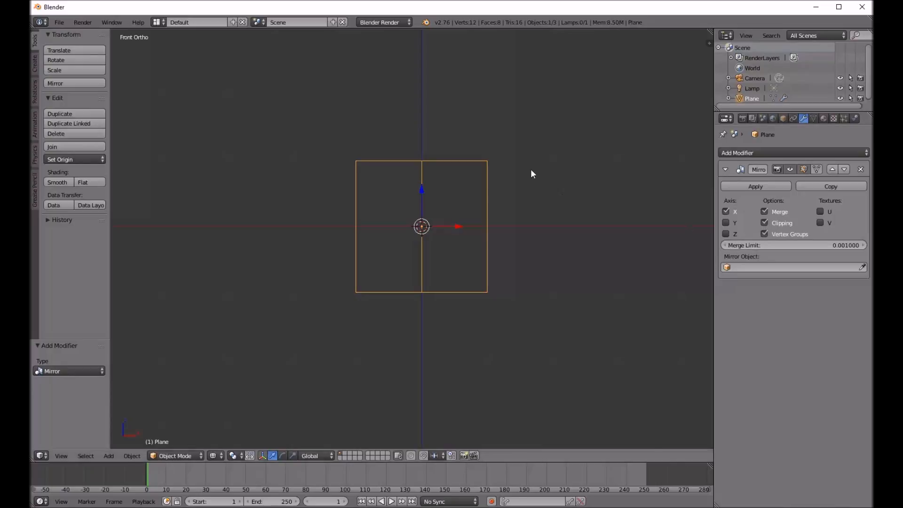
Try to move the inner upper vertex on the centre line in Edit Mode to test the mirror clipping
key(Tab)
right_click(420, 171)
key(g)
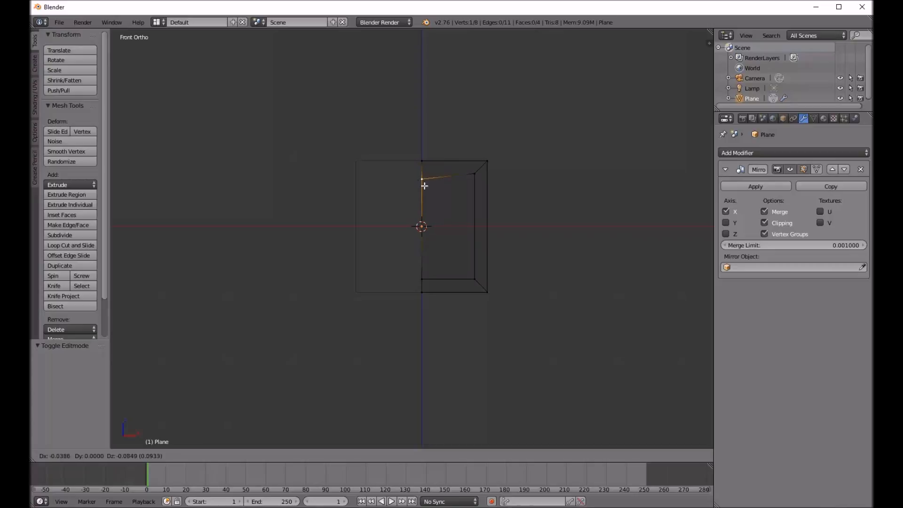
click(437, 186)
key(a)
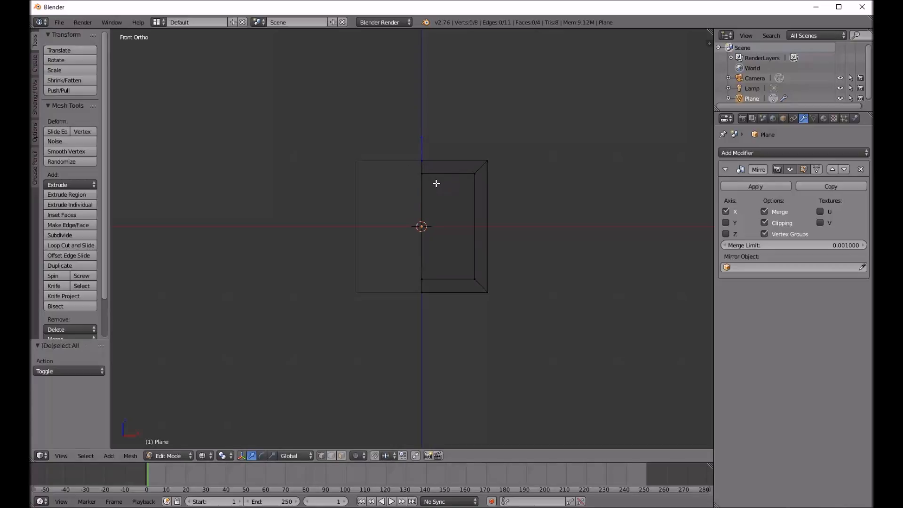
key(Tab)
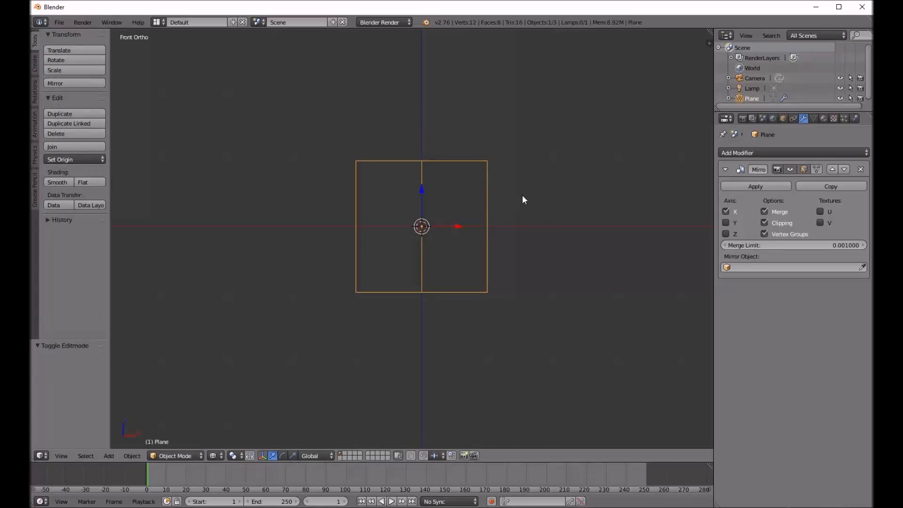
Select the frame's outer side vertices in Edit Mode and move them 2.020 outward along X to widen the frame
key(Tab)
key(b)
drag(467, 130, 539, 336)
scroll(539, 336, down, 1)
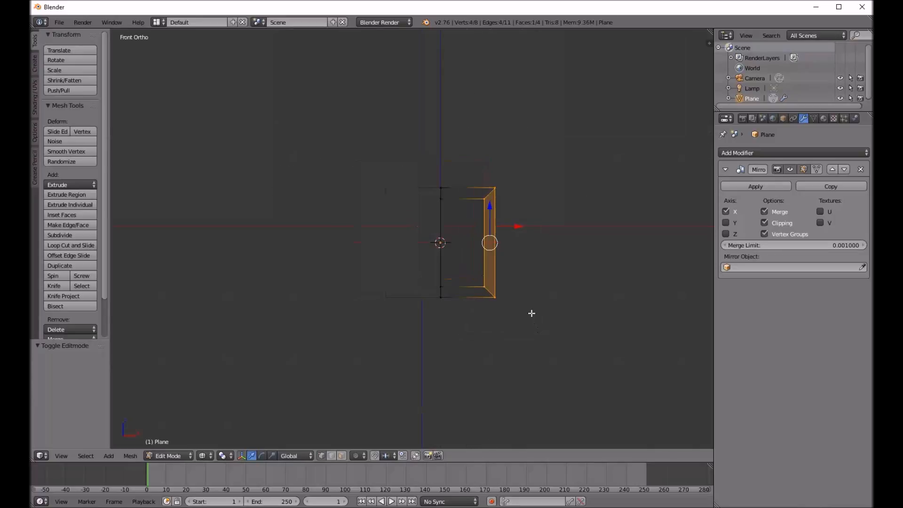
drag(518, 241, 636, 249)
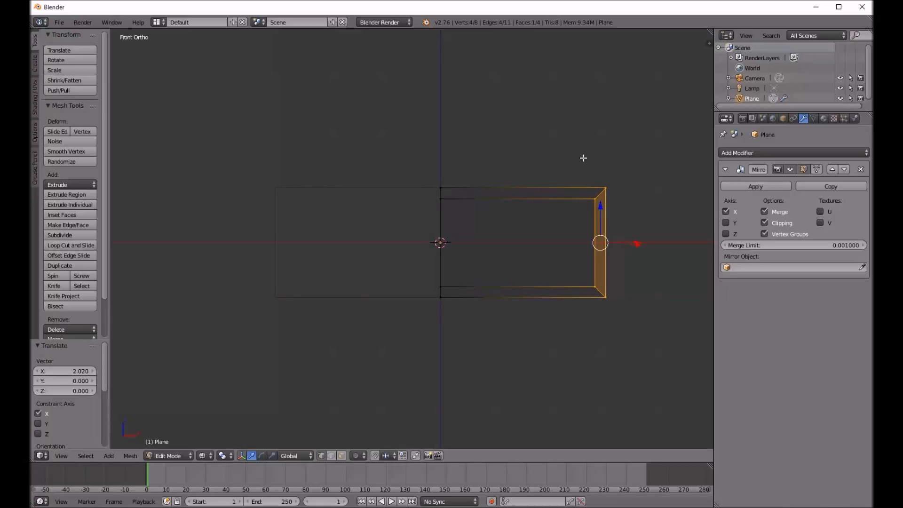
Select only the frame's upper edge vertices and raise them about 1.2 along Z to make the frame taller
key(a)
key(b)
drag(416, 164, 662, 204)
key(g)
key(z)
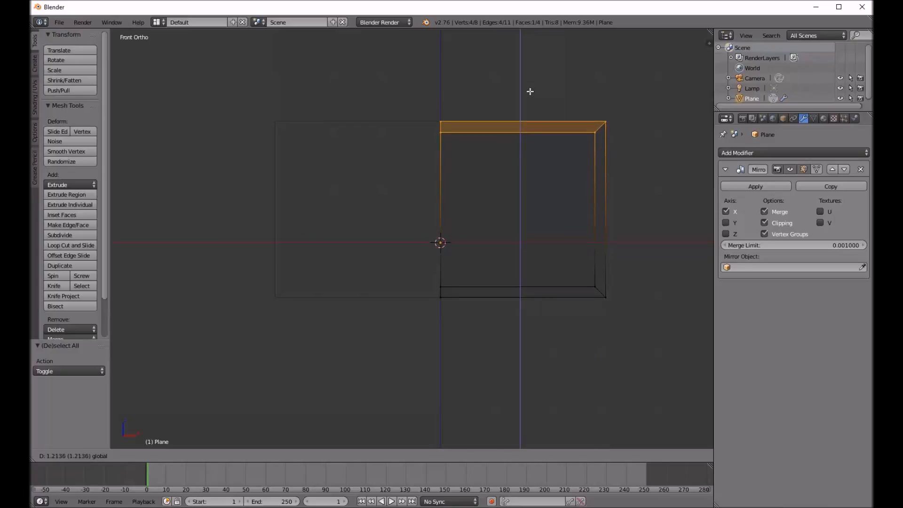
click(532, 92)
drag(522, 90, 521, 88)
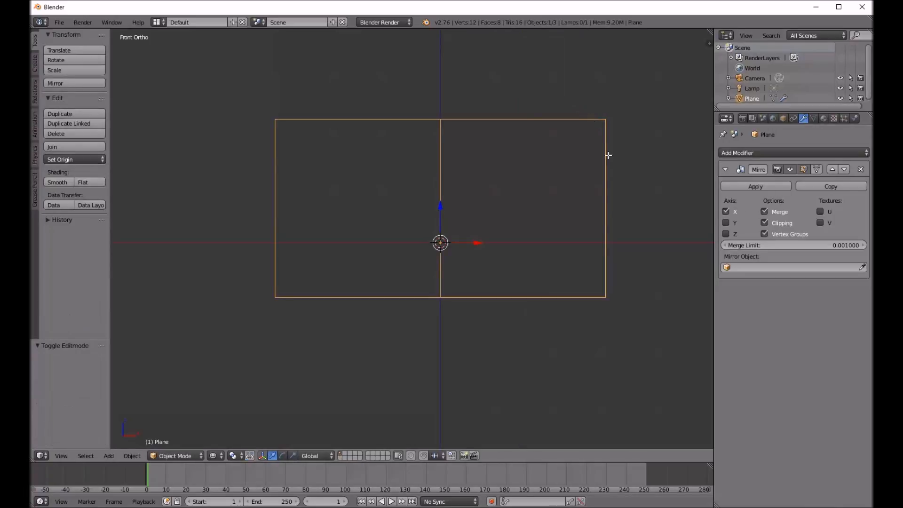
Delete the large inner face using face selection, leaving only the surrounding border faces
key(Tab)
key(a)
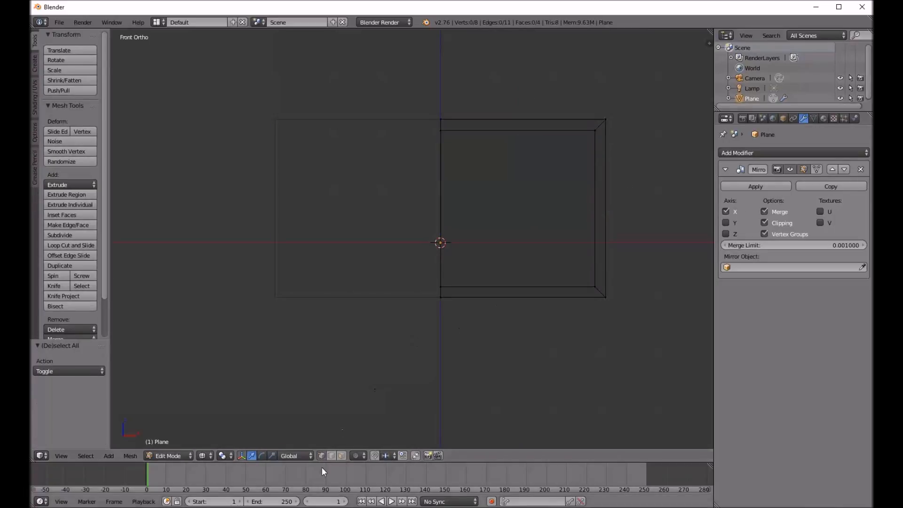
click(342, 456)
right_click(544, 206)
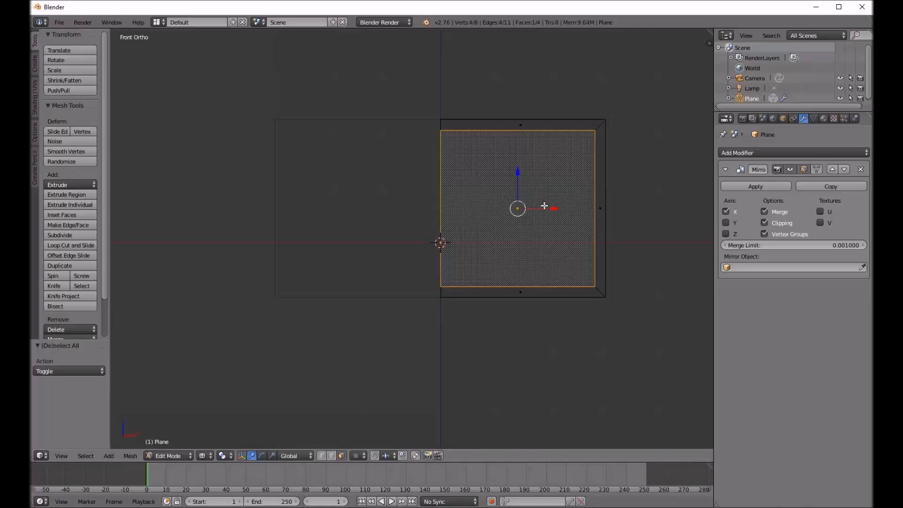
key(x)
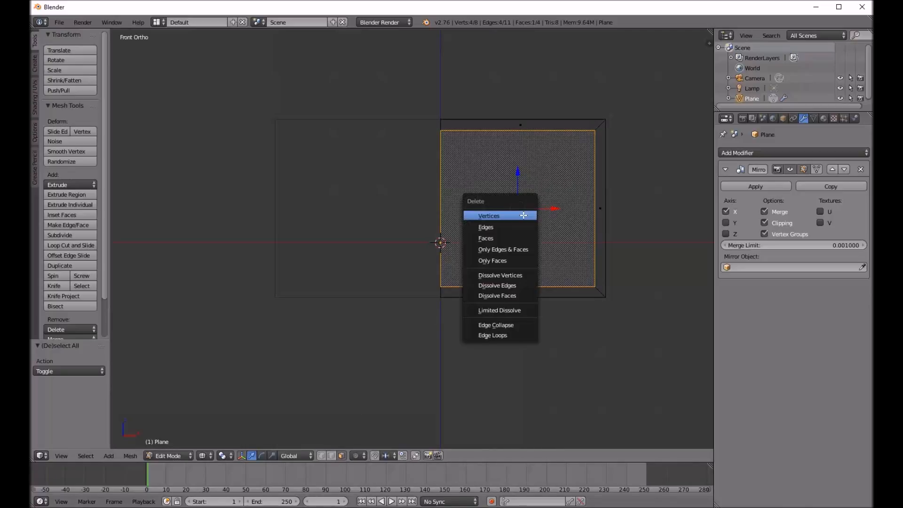
click(489, 237)
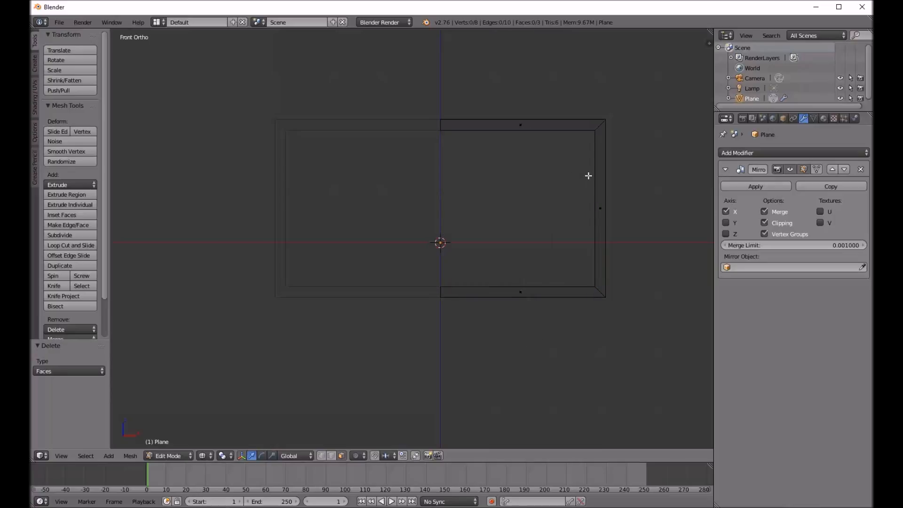
Extrude all the border faces about 0.09 along Y in the right side view to give the frame thickness
key(KP_3)
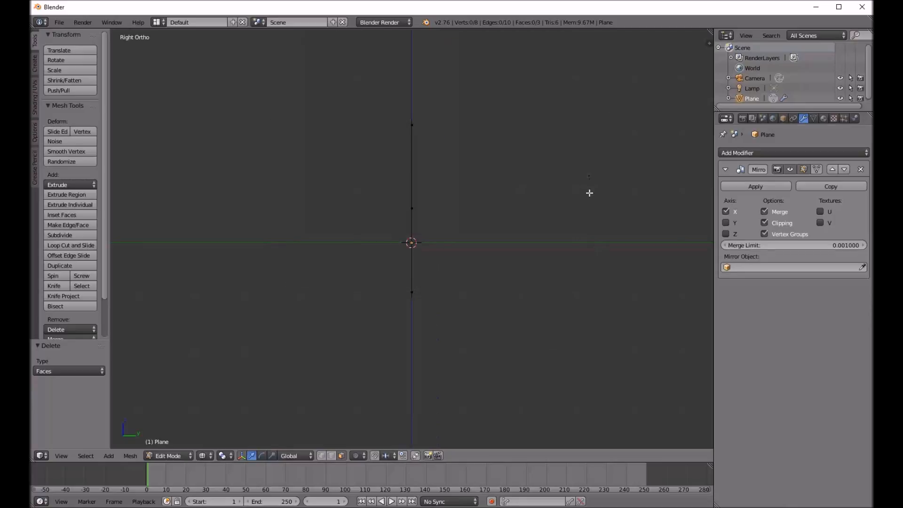
scroll(422, 202, up, 2)
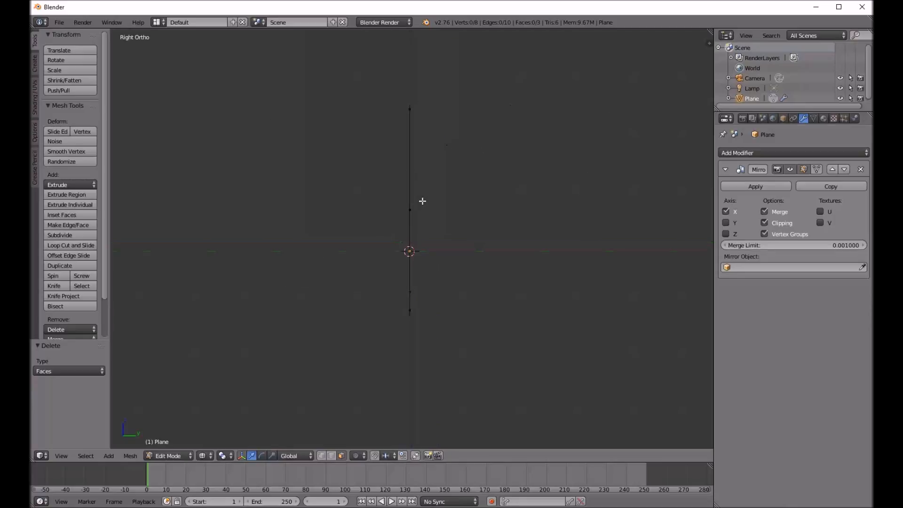
key(a)
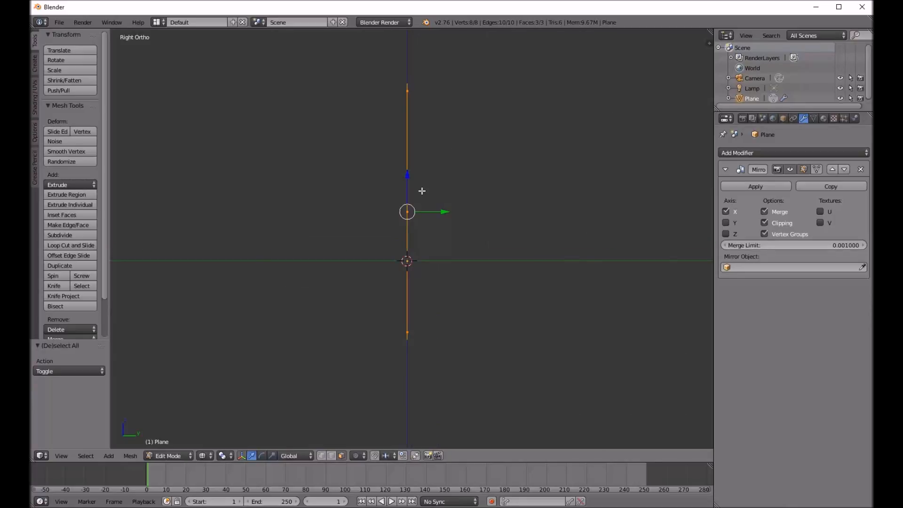
key(e)
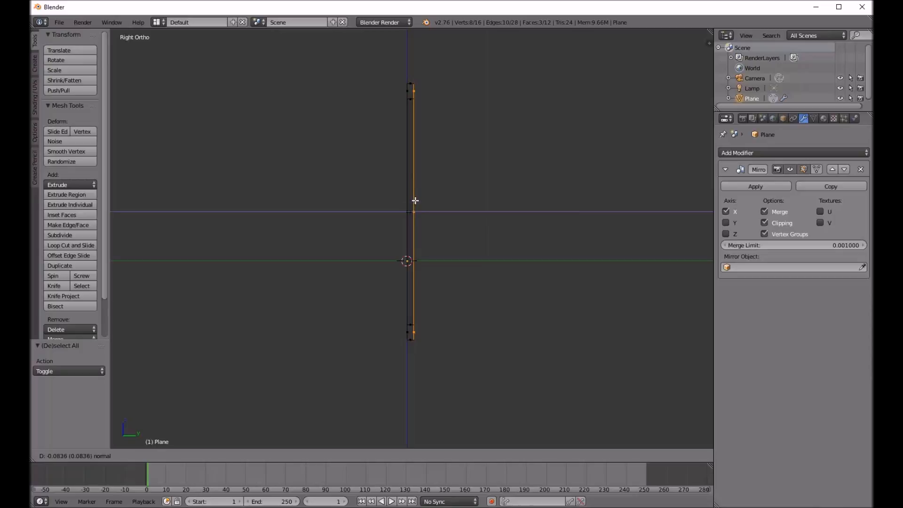
click(416, 201)
drag(445, 212, 443, 213)
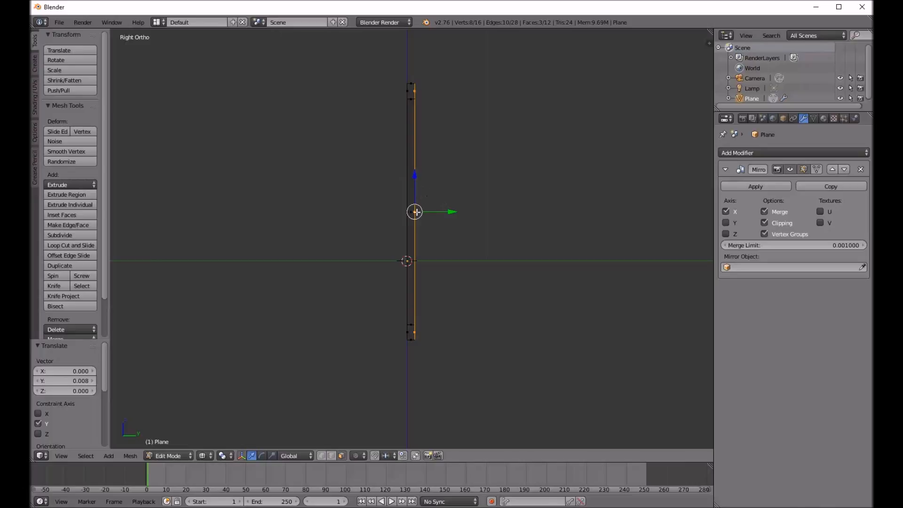
Select the whole mesh, move it about -0.047 along Y to centre its thickness on the origin, and return to Object Mode
key(a)
key(a)
scroll(409, 235, up, 6)
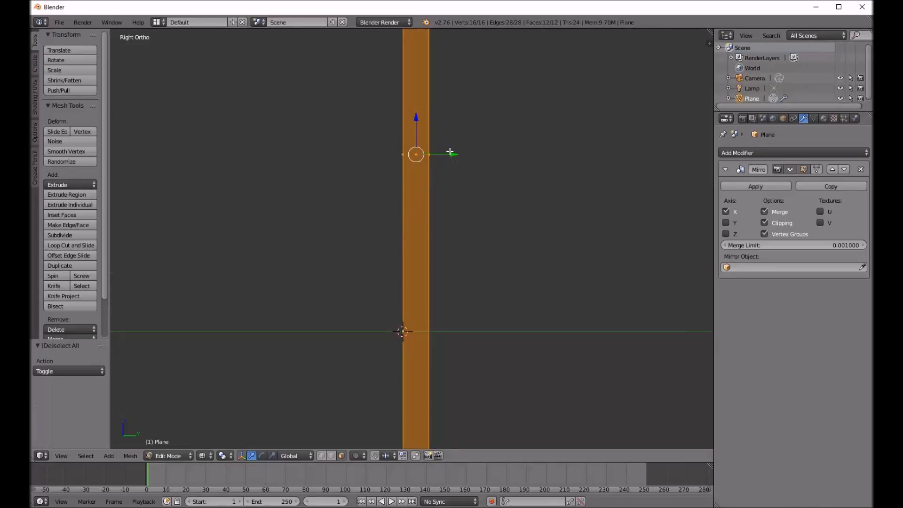
drag(452, 154, 403, 170)
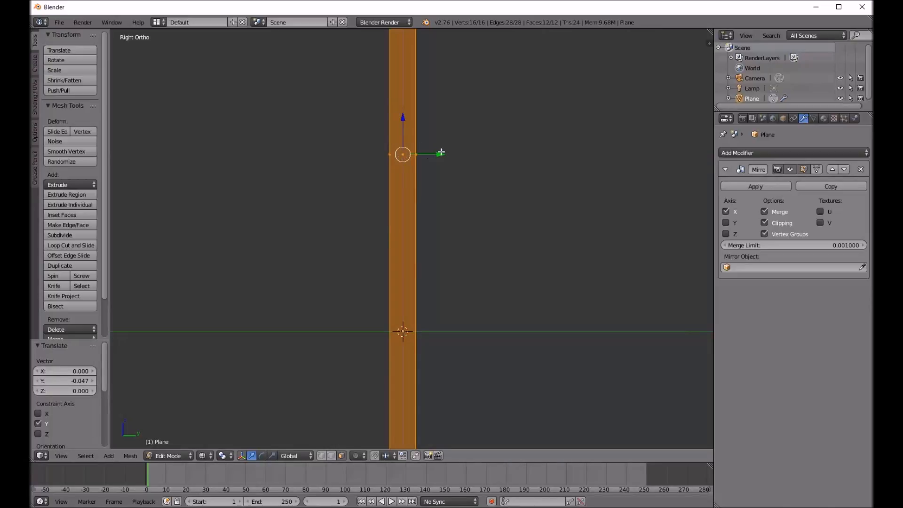
drag(440, 154, 442, 157)
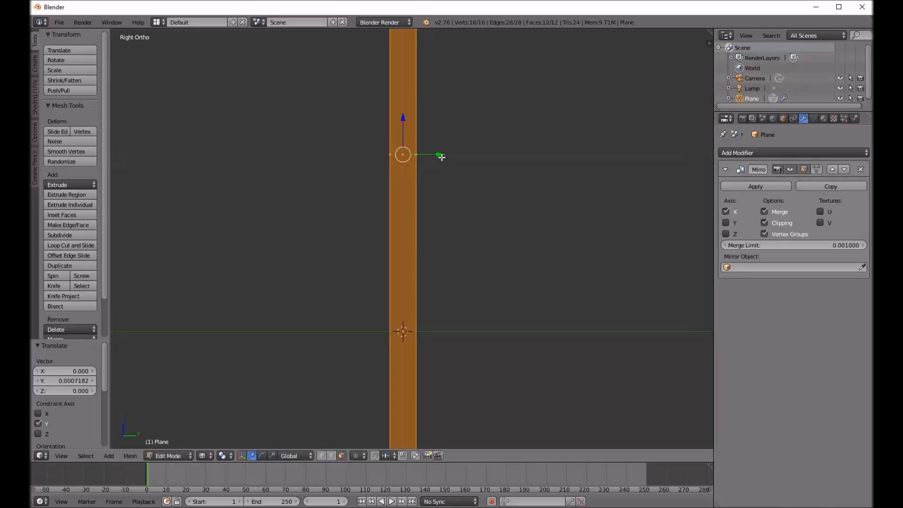
scroll(442, 157, down, 8)
key(KP_1)
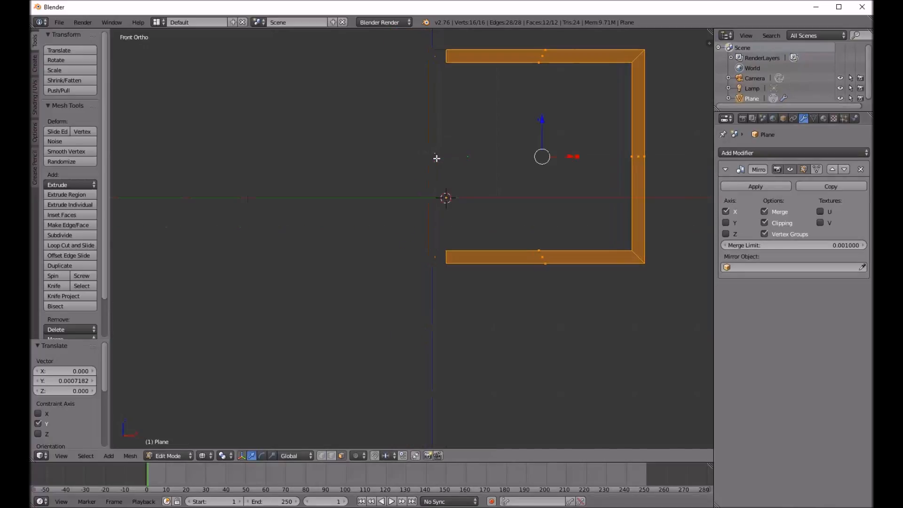
shift+middle_drag(486, 186, 397, 205)
scroll(429, 197, down, 3)
scroll(437, 185, up, 1)
scroll(436, 185, up, 1)
key(Tab)
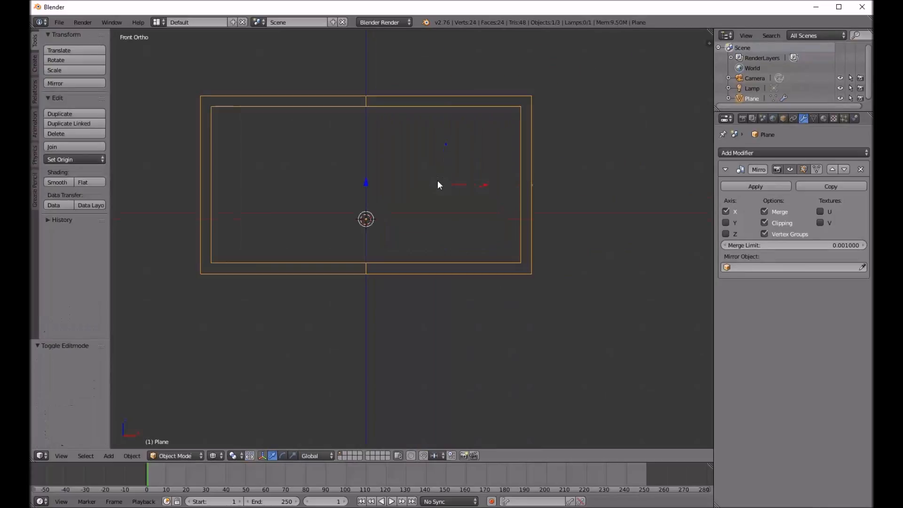
Recalculate the normals of the whole frame mesh in solid shading, then return to Object Mode and deselect everything
middle_drag(535, 145, 473, 150)
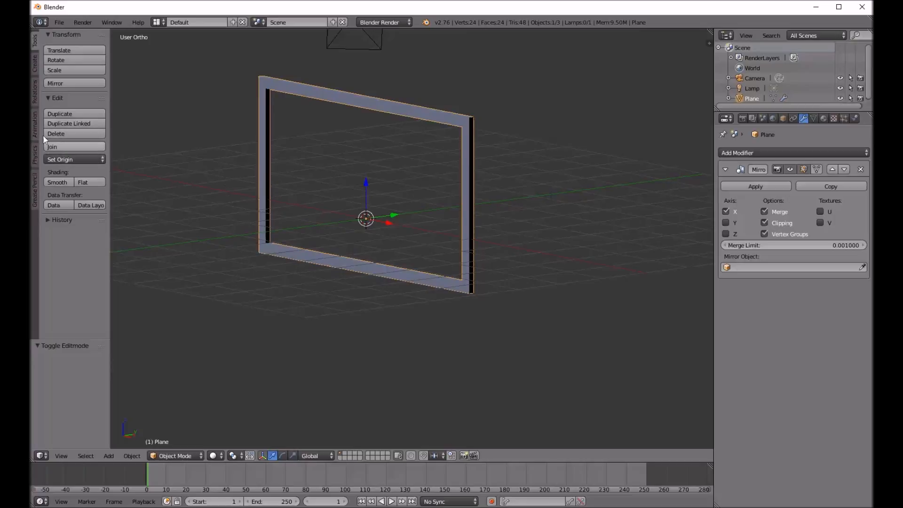
key(Tab)
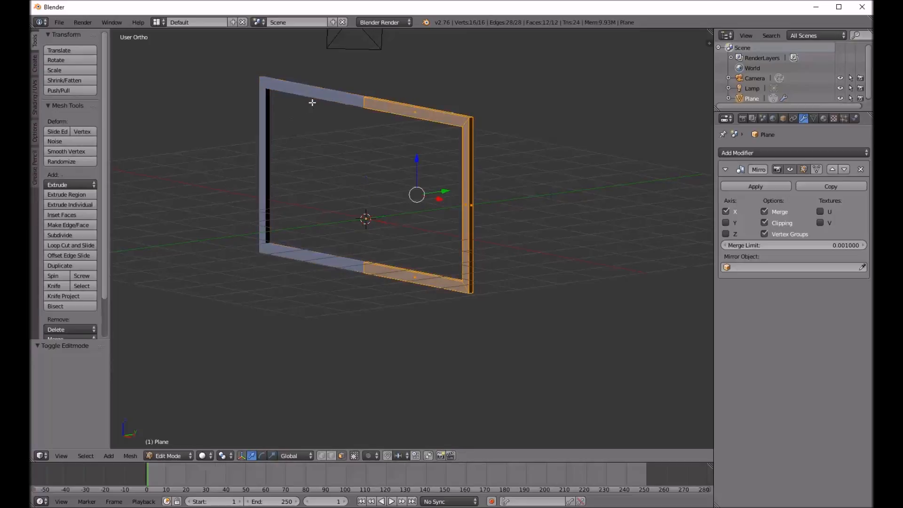
key(a)
key(a)
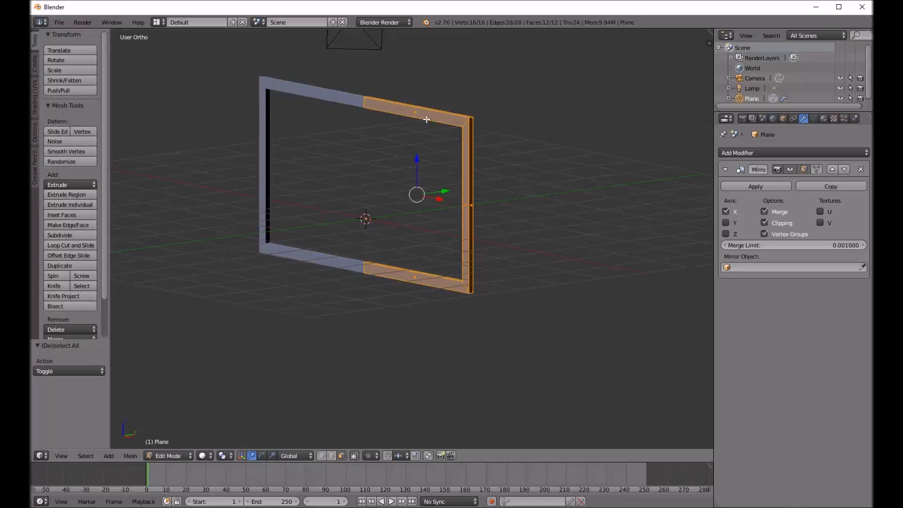
click(36, 99)
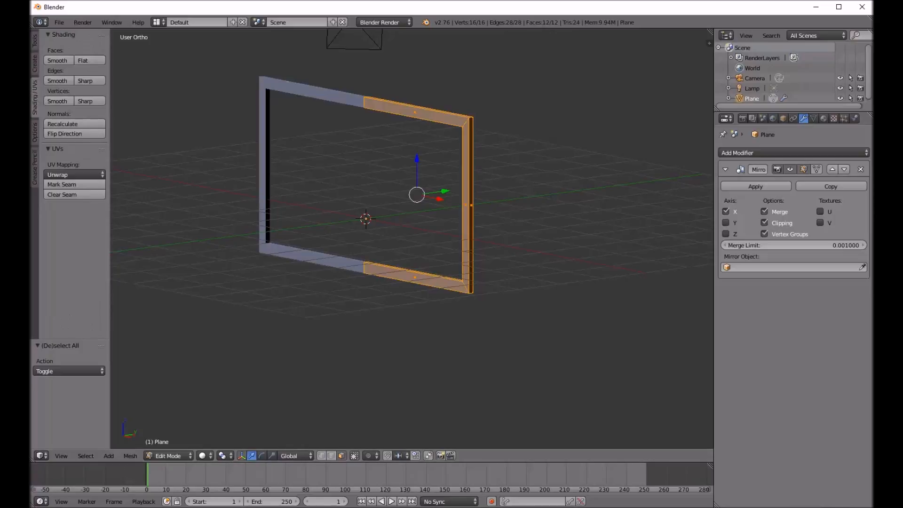
click(58, 122)
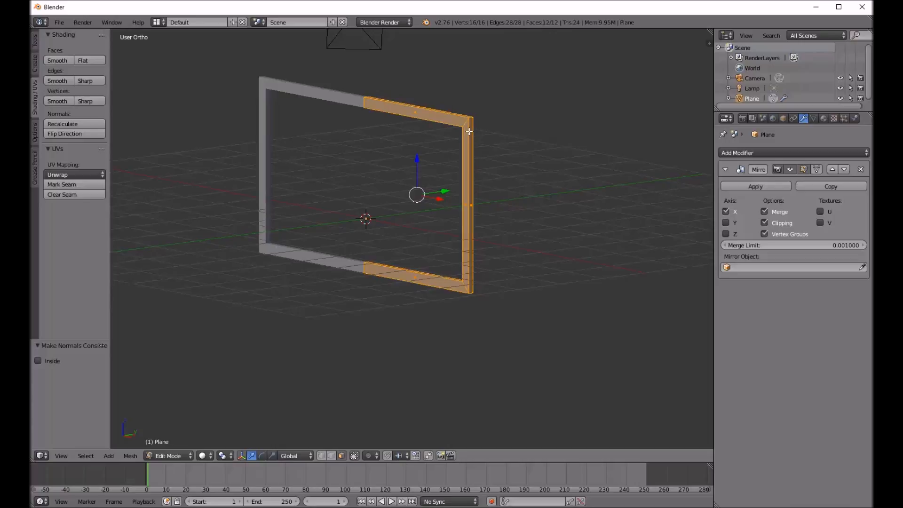
key(Tab)
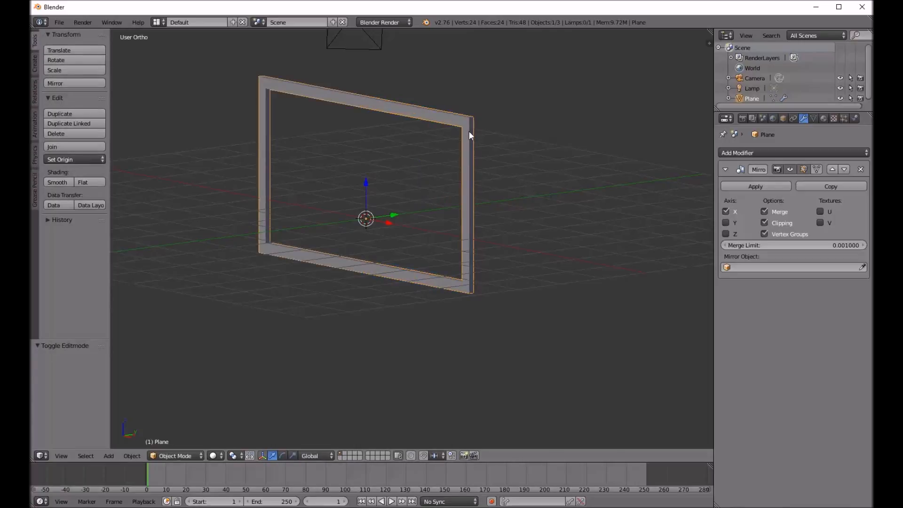
key(a)
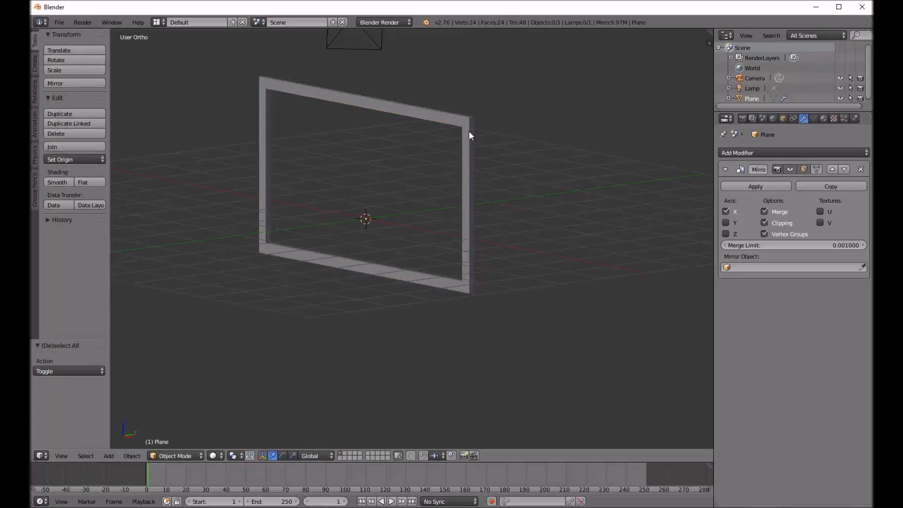
Add a cube mesh with radius 1.000 at the 3D cursor from the front view, keeping its origin there
key(KP_1)
shift+middle_drag(423, 137, 467, 141)
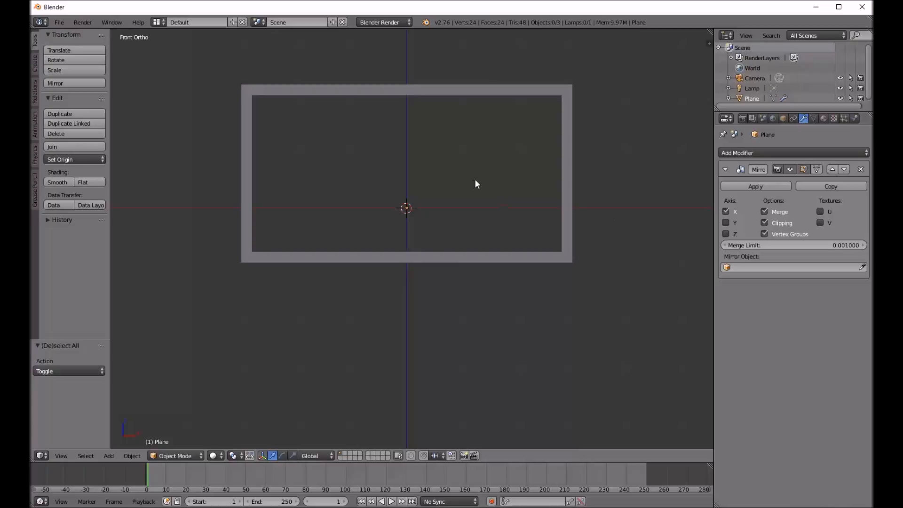
key(shift+a)
mouse_move(475, 180)
click(502, 191)
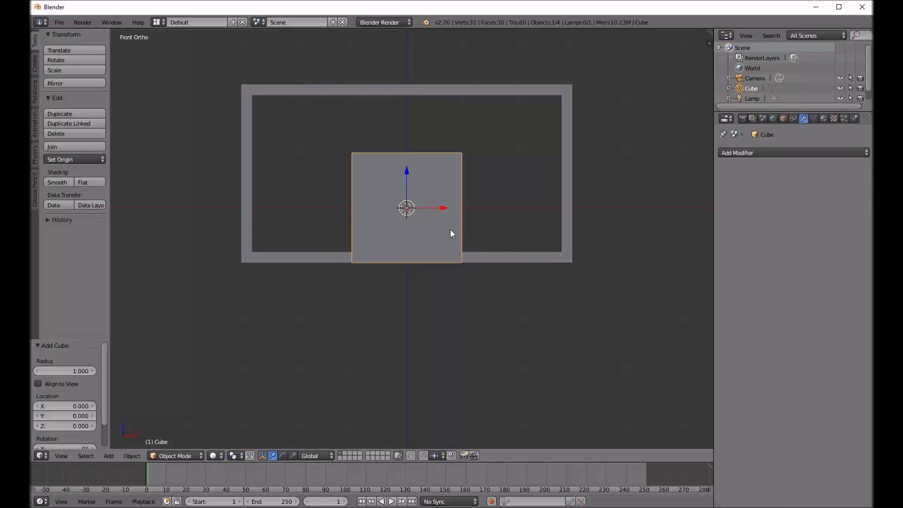
key(g)
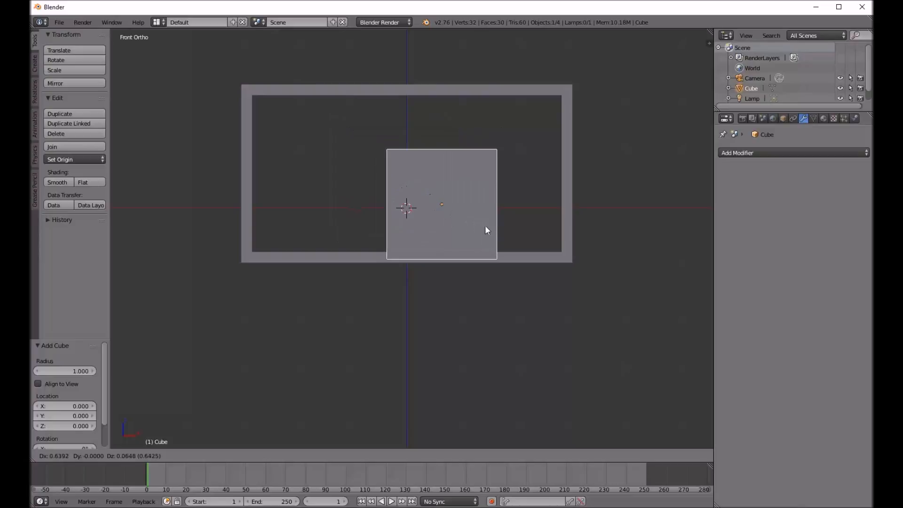
key(Escape)
Move all of the cube's geometry in Edit Mode 3.029 and another 1.000 along X, flush against the frame's outer side
key(Tab)
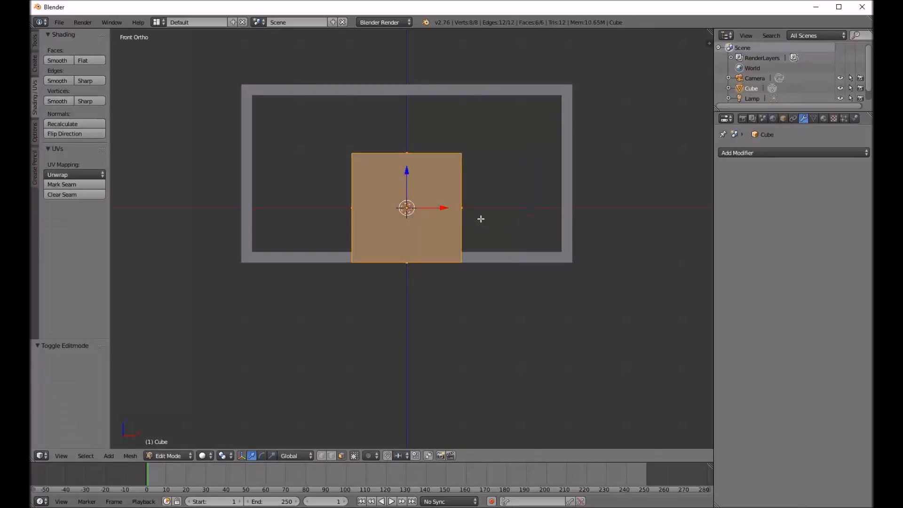
key(a)
key(a)
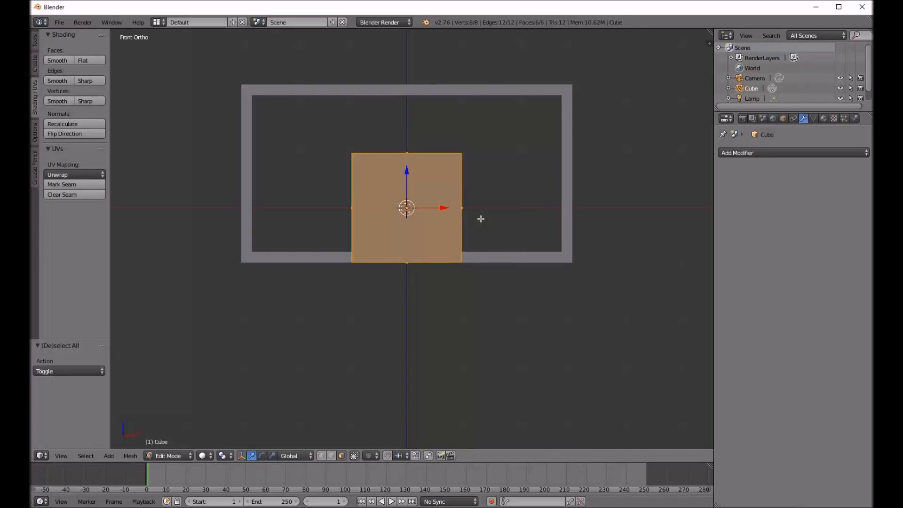
drag(441, 210, 610, 230)
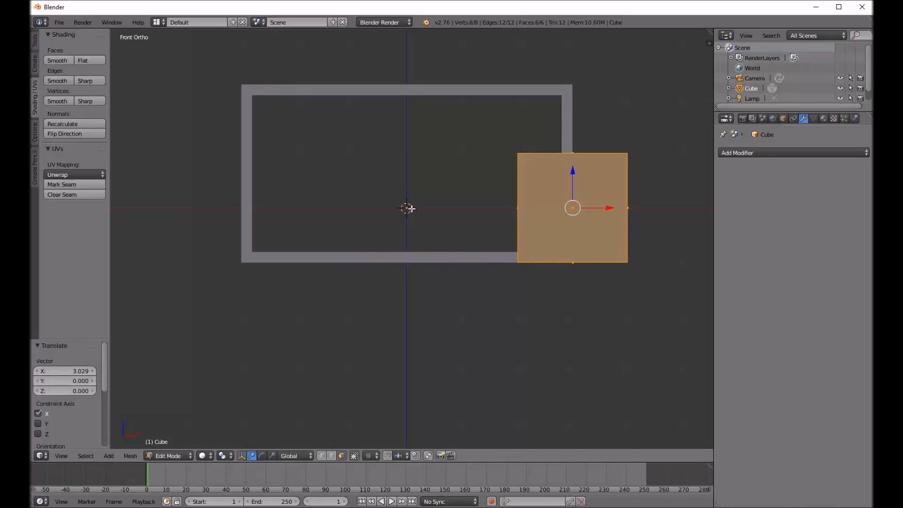
scroll(617, 207, up, 2)
shift+middle_drag(557, 231, 487, 242)
drag(521, 218, 605, 216)
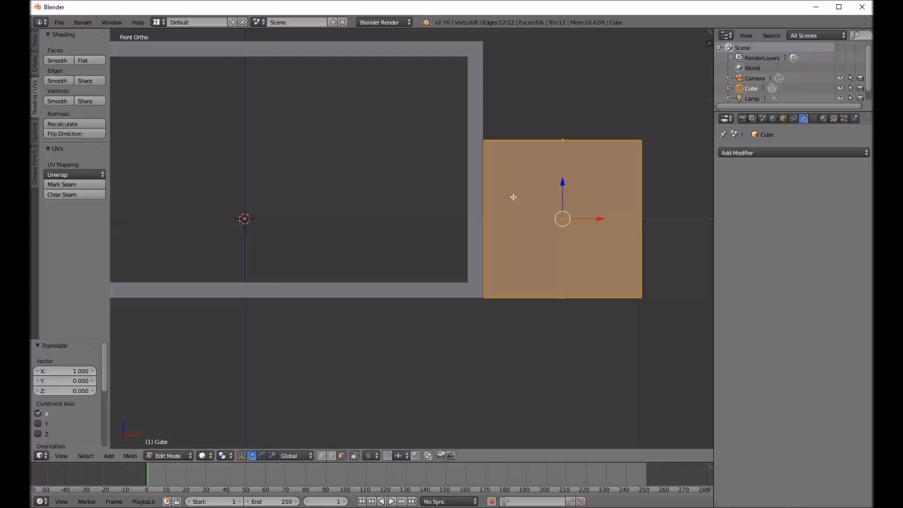
scroll(513, 196, up, 5)
scroll(448, 192, down, 3)
scroll(448, 191, down, 4)
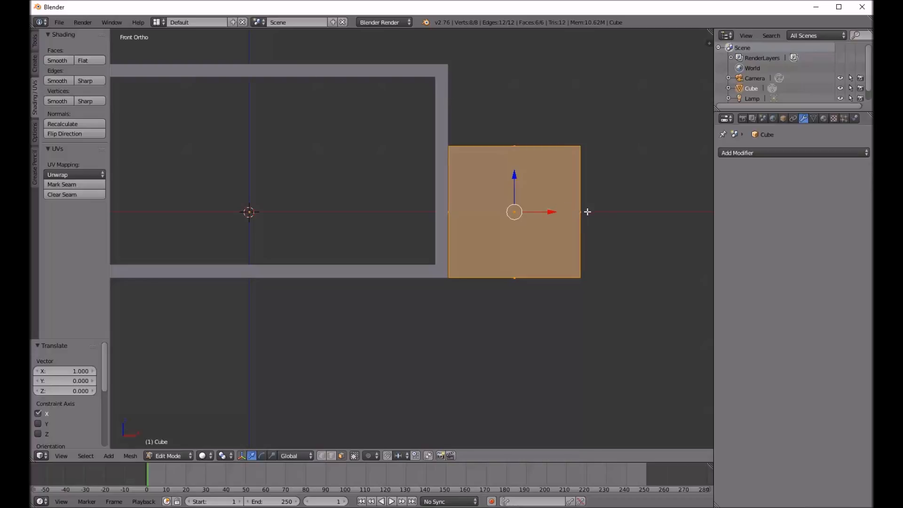
Show the mesh in wireframe and move the cube's outer side vertices inward along X to form a thin post
key(z)
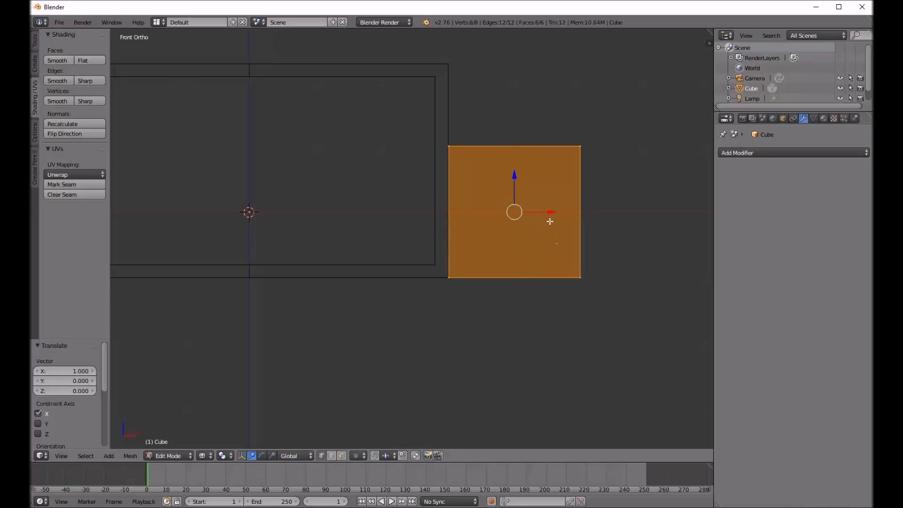
key(a)
drag(566, 111, 620, 318)
drag(615, 212, 495, 217)
shift+middle_drag(487, 289, 516, 263)
Select only the post's lower vertices and move them -2.787 along Z to lengthen it below the frame
key(a)
key(b)
drag(464, 234, 517, 268)
drag(485, 217, 475, 397)
scroll(462, 339, down, 5)
shift+middle_drag(432, 275, 441, 256)
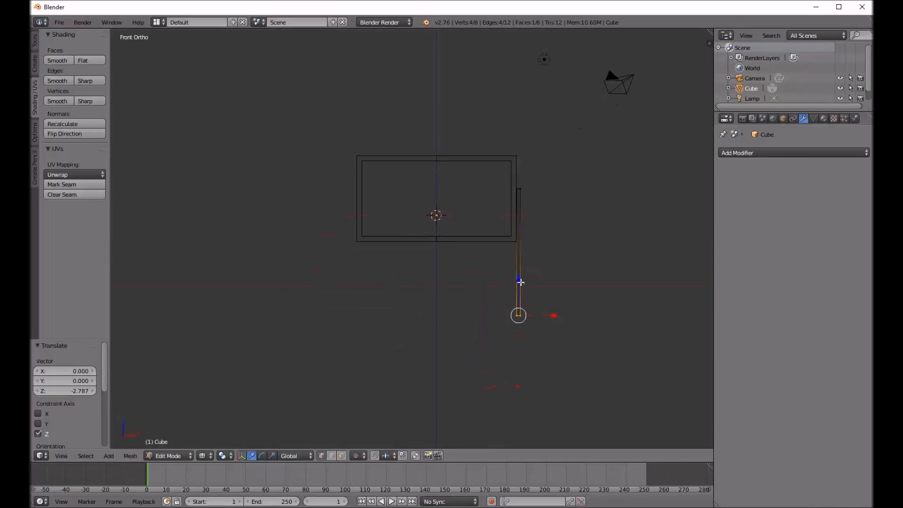
Move the post's lower vertices 0.140 along Z and raise its upper vertices slightly along Z
drag(519, 282, 577, 246)
scroll(555, 273, up, 3)
scroll(548, 266, up, 2)
shift+middle_drag(505, 169, 494, 248)
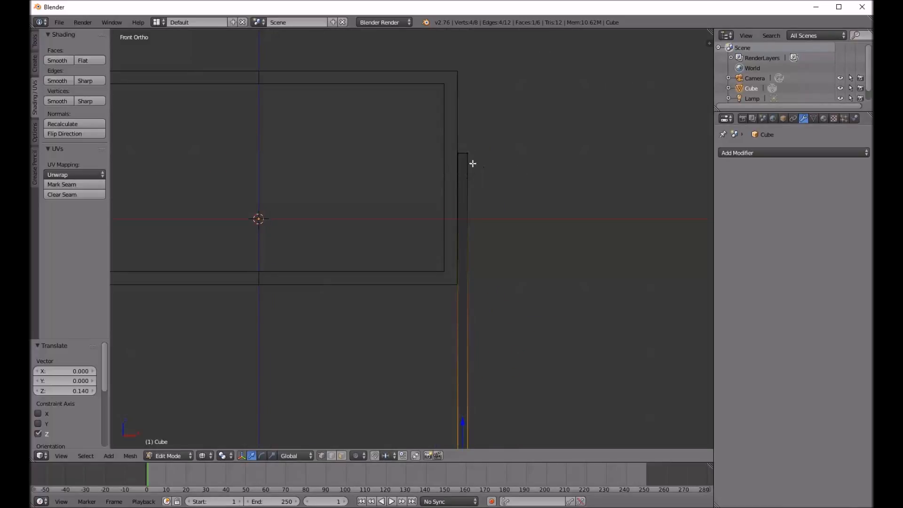
key(a)
key(b)
drag(425, 130, 537, 179)
key(g)
key(z)
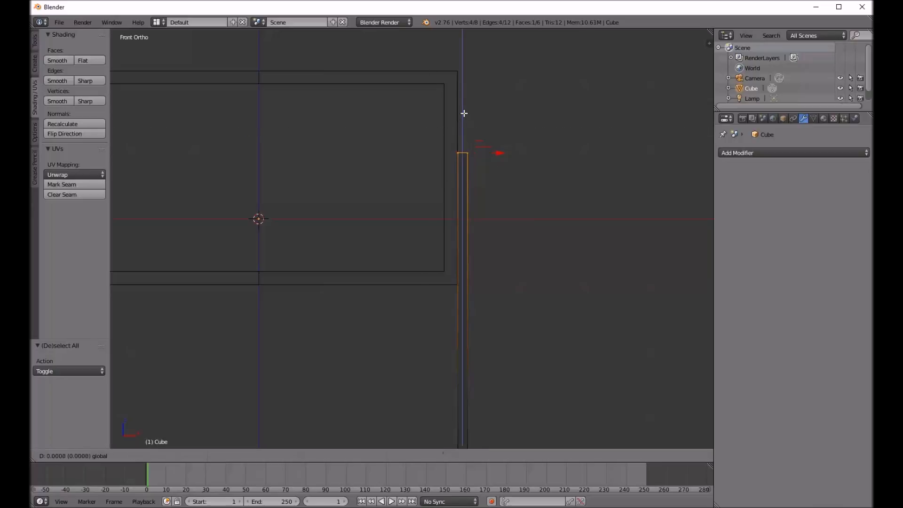
click(474, 423)
key(a)
Select all of the post's geometry and scale it by 0.101 along Y to make the post thin in depth
scroll(525, 342, down, 2)
middle_drag(525, 342, 493, 288)
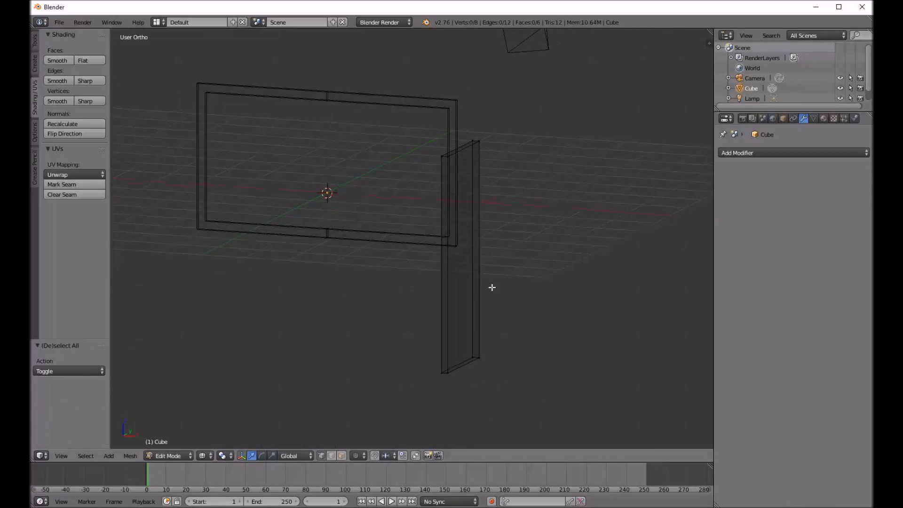
key(KP_3)
scroll(427, 190, up, 2)
key(a)
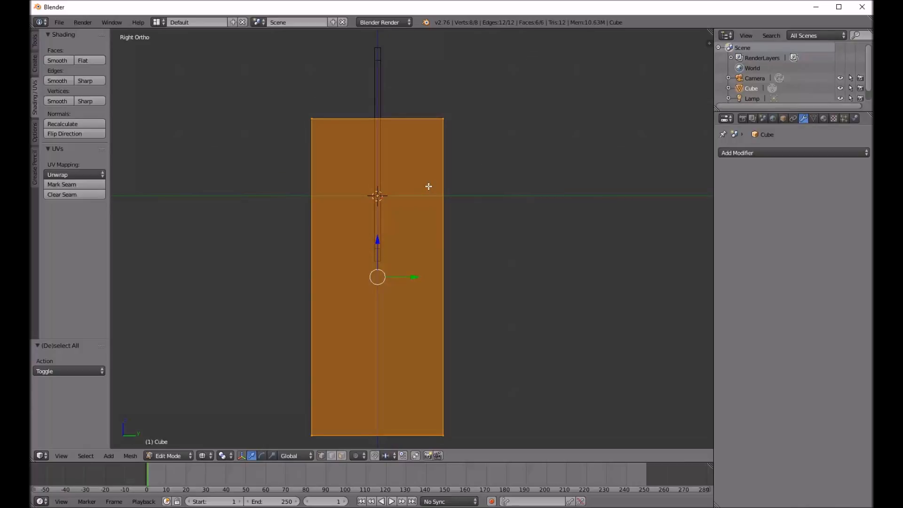
key(s)
key(y)
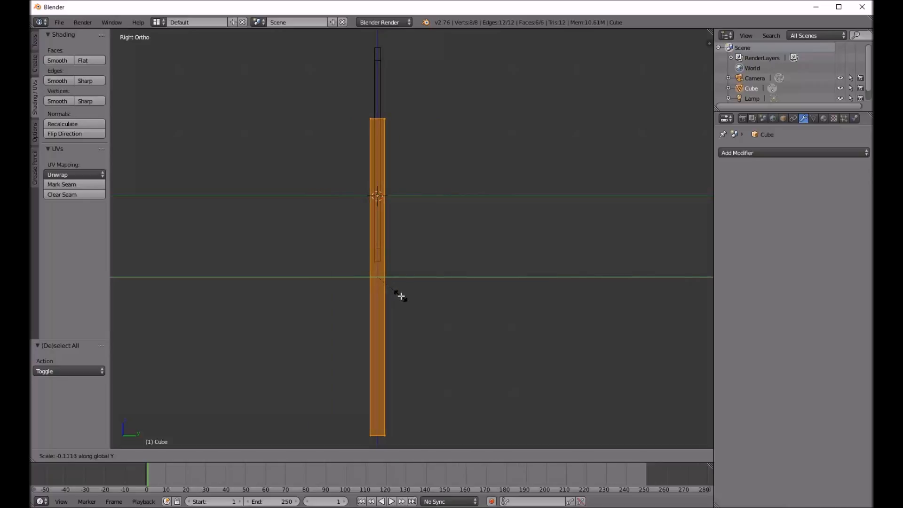
click(393, 283)
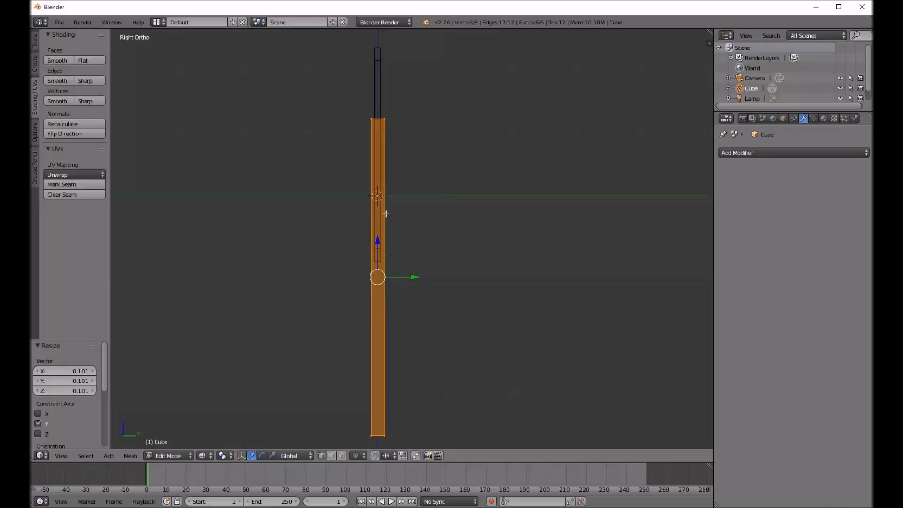
middle_drag(347, 206, 468, 203)
scroll(468, 204, up, 7)
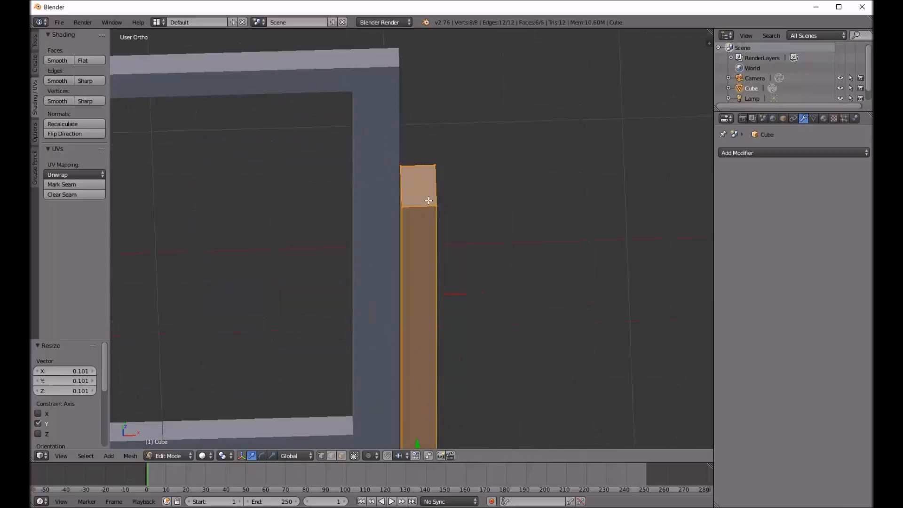
Select only the post's outer side vertices from the front view and fine-adjust their position along X
scroll(428, 201, down, 5)
key(KP_1)
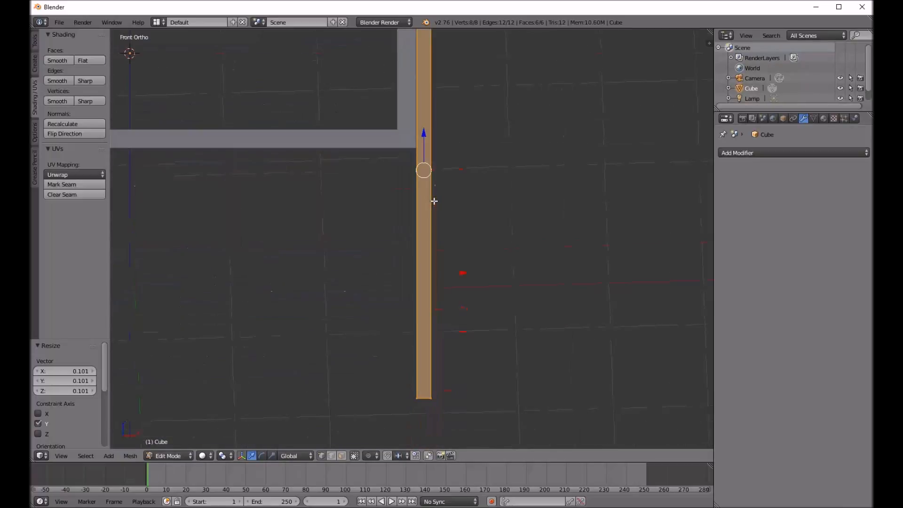
scroll(408, 168, down, 2)
key(a)
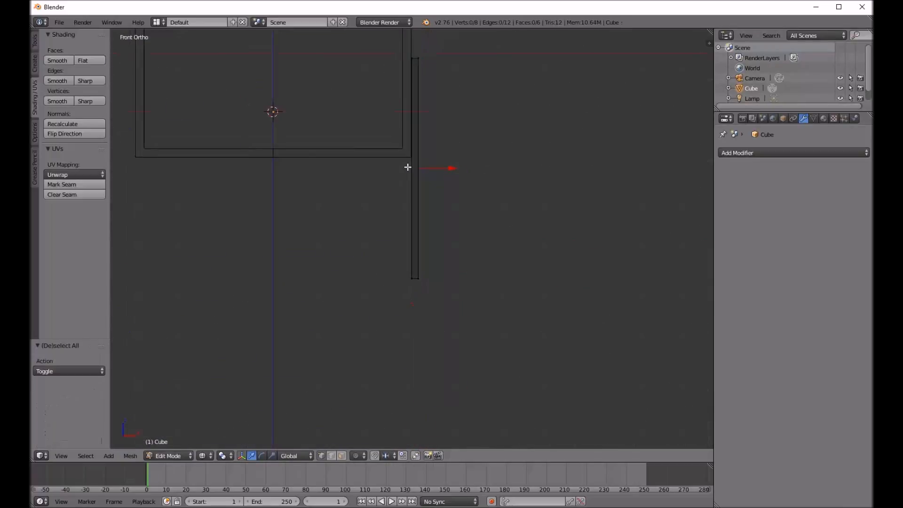
key(b)
drag(415, 44, 498, 290)
key(g)
key(x)
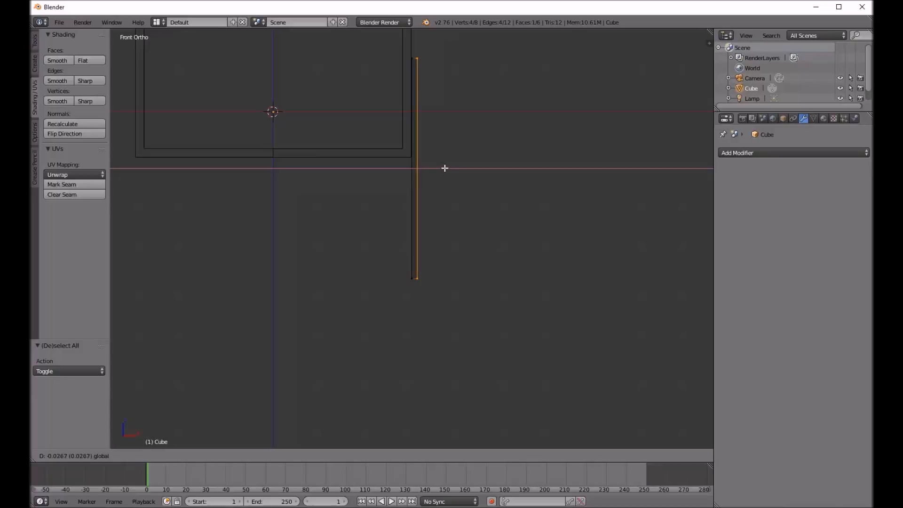
click(450, 166)
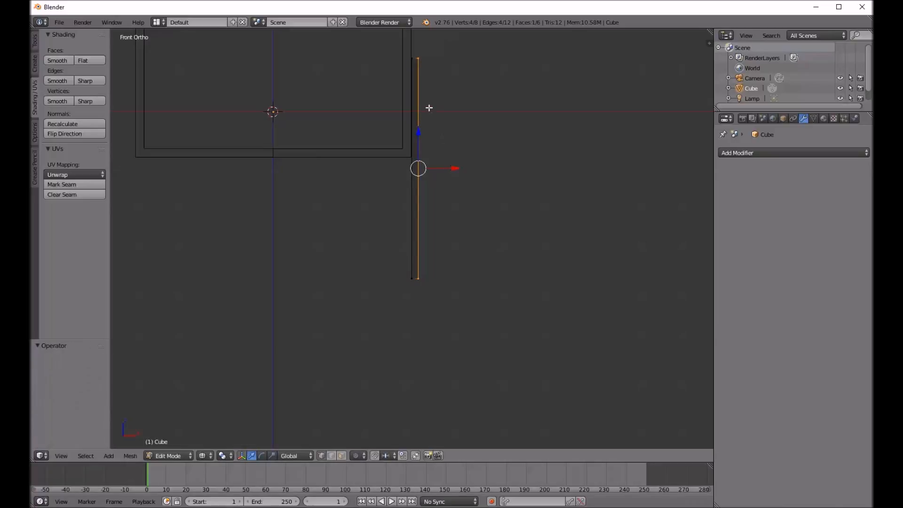
key(a)
shift+middle_drag(420, 286, 472, 260)
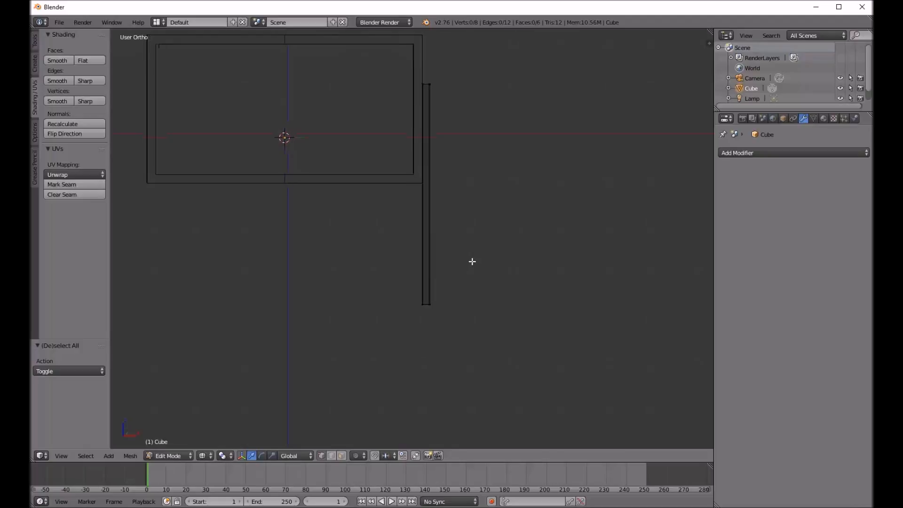
Duplicate the whole post in place within the same mesh and rotate the copy 90° in the right view
key(KP_3)
shift+middle_drag(411, 210, 465, 209)
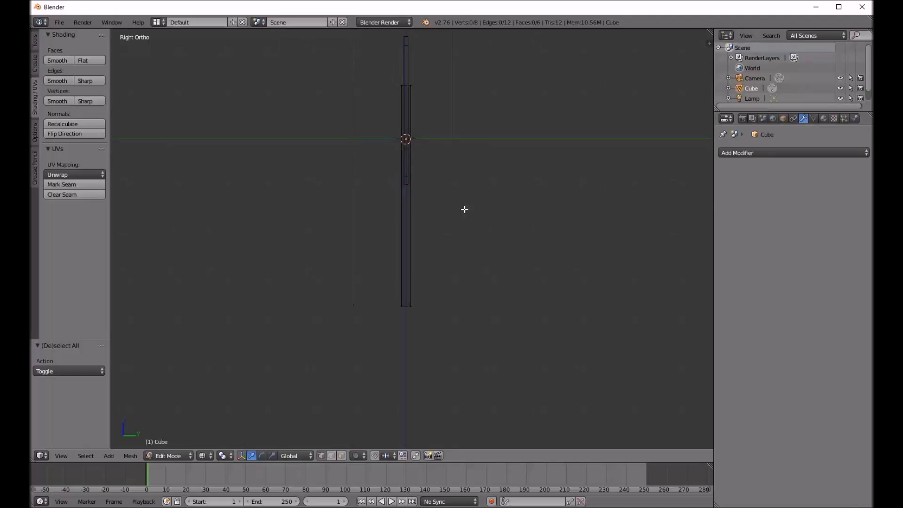
key(a)
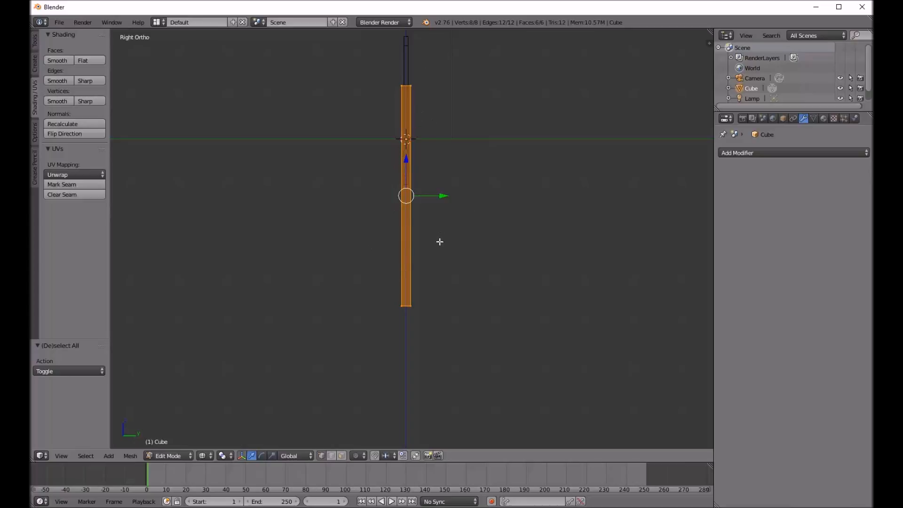
key(shift+d)
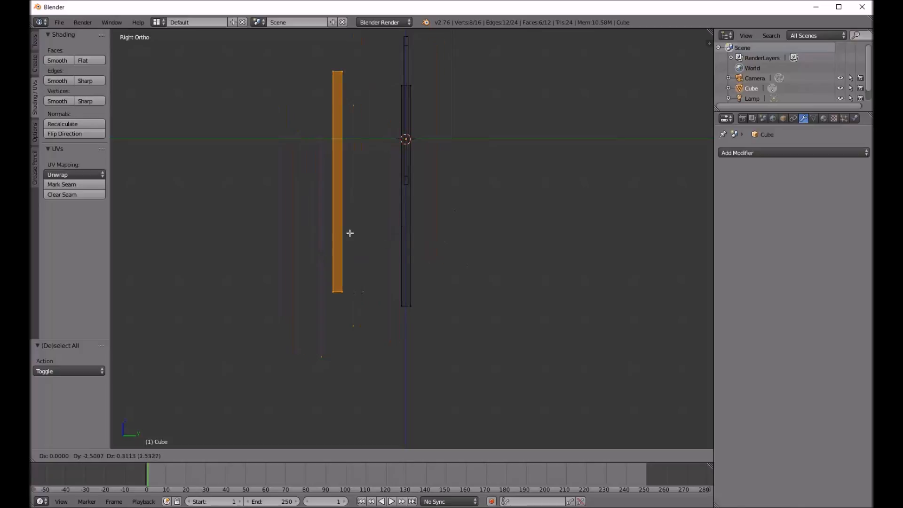
right_click(374, 233)
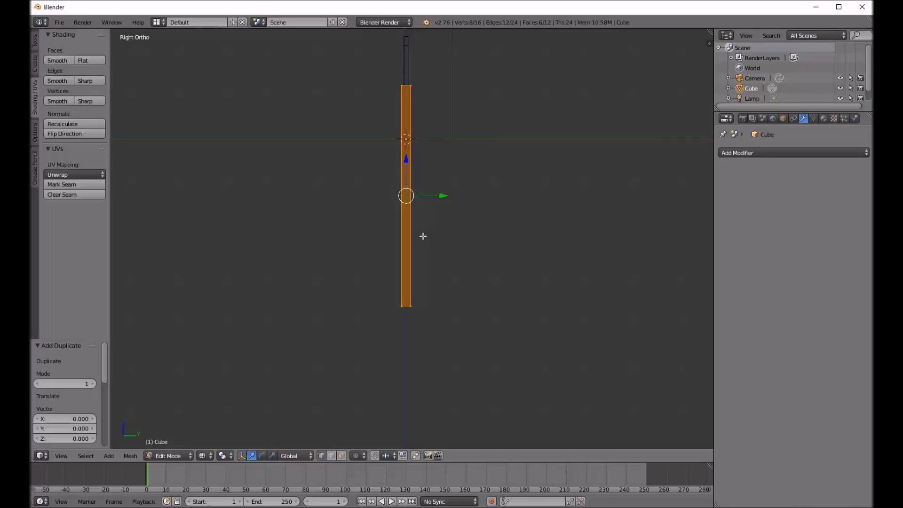
text(r90)
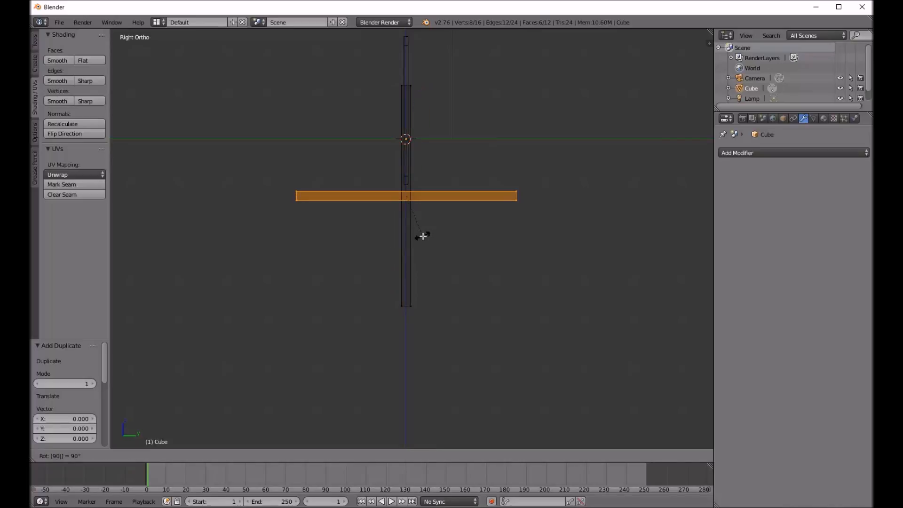
key(Return)
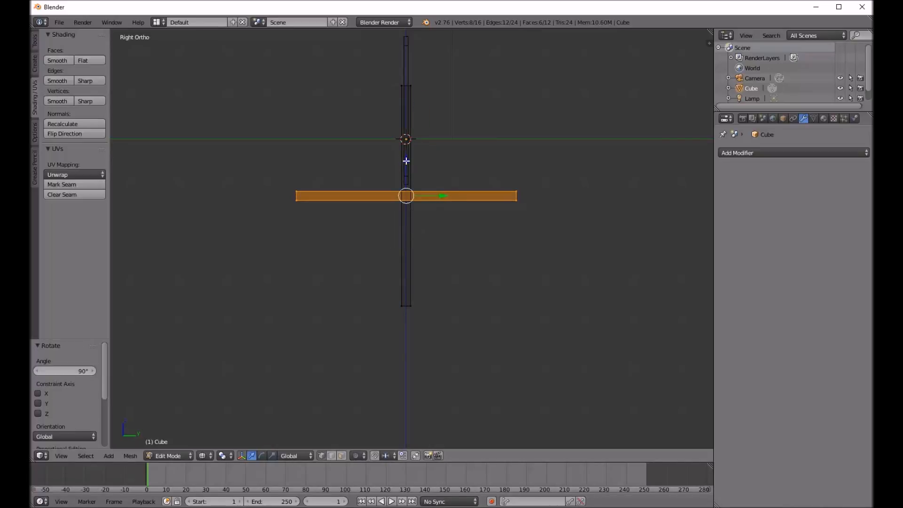
Move the rotated bar -2.457 and another -0.056 along Z so it sits directly beneath the post as a foot
key(g)
key(z)
click(415, 273)
scroll(390, 324, up, 2)
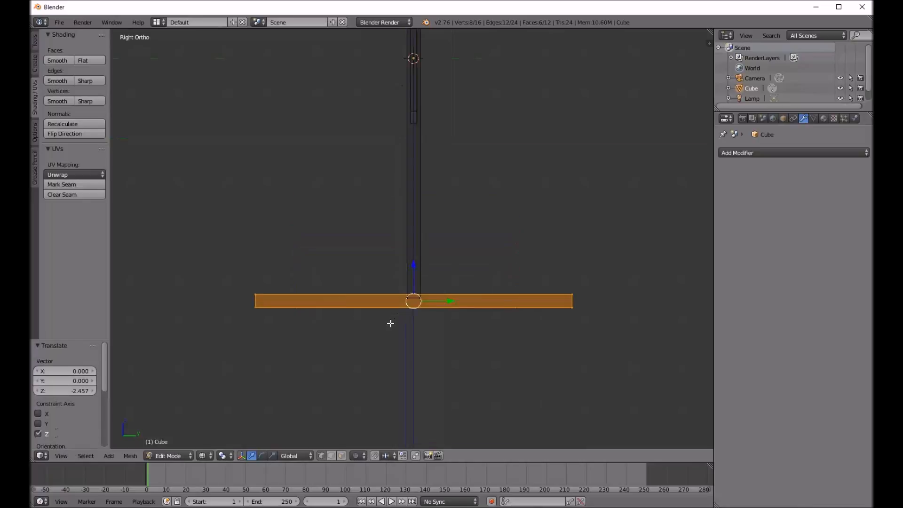
scroll(390, 323, up, 10)
key(g)
key(z)
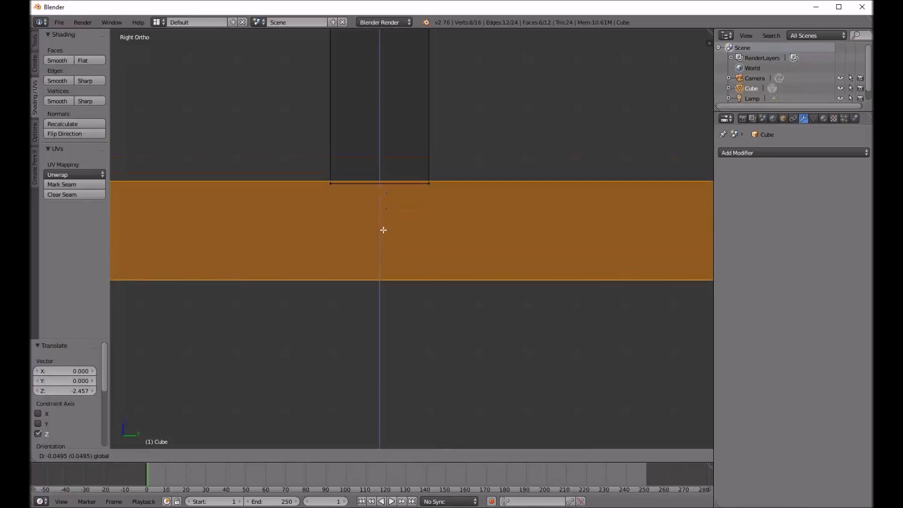
click(377, 256)
scroll(378, 253, down, 4)
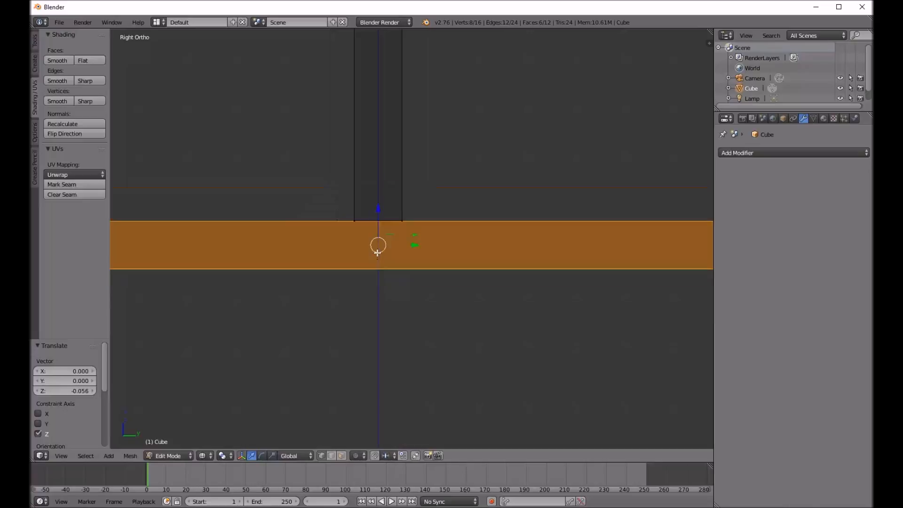
scroll(377, 245, down, 7)
shift+middle_drag(387, 215, 392, 189)
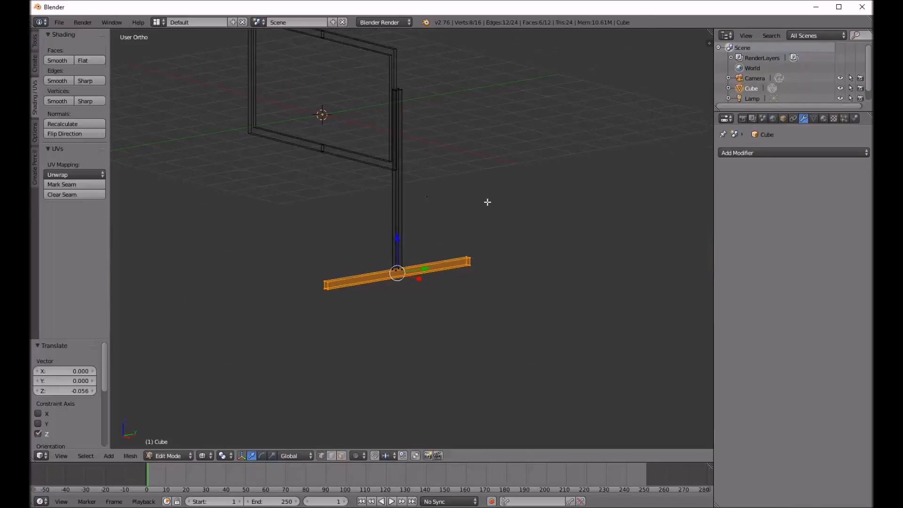
Duplicate the post and foot as a separate object in Object Mode, placing the copy beside the original
key(Tab)
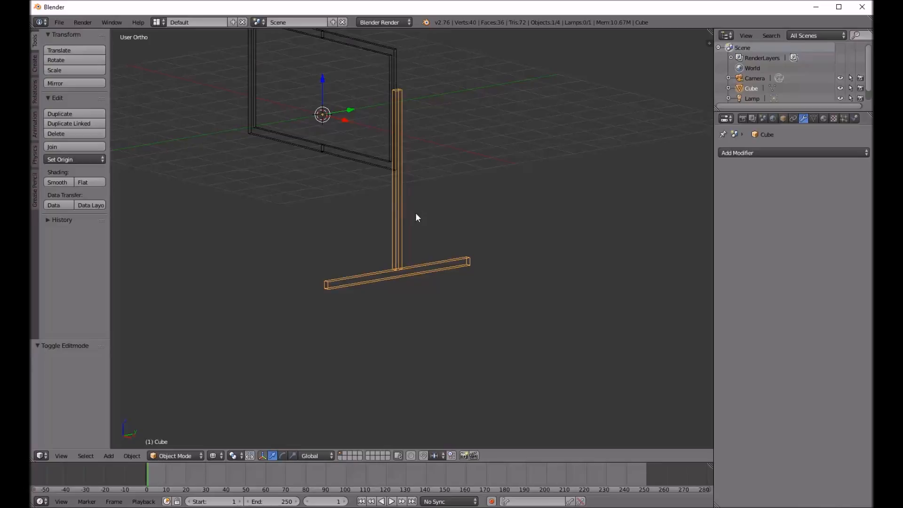
key(shift+d)
click(580, 195)
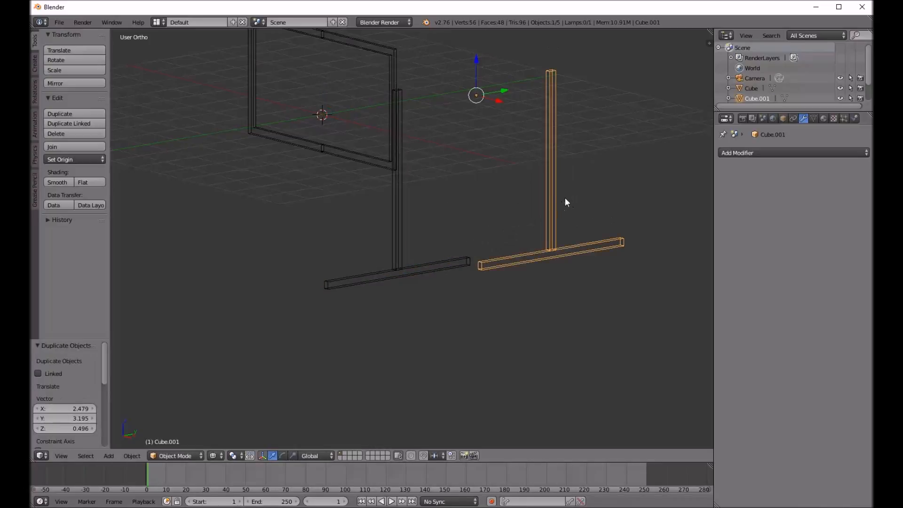
Look at the duplicated stand's mesh in Edit Mode and delete the duplicate object
key(Tab)
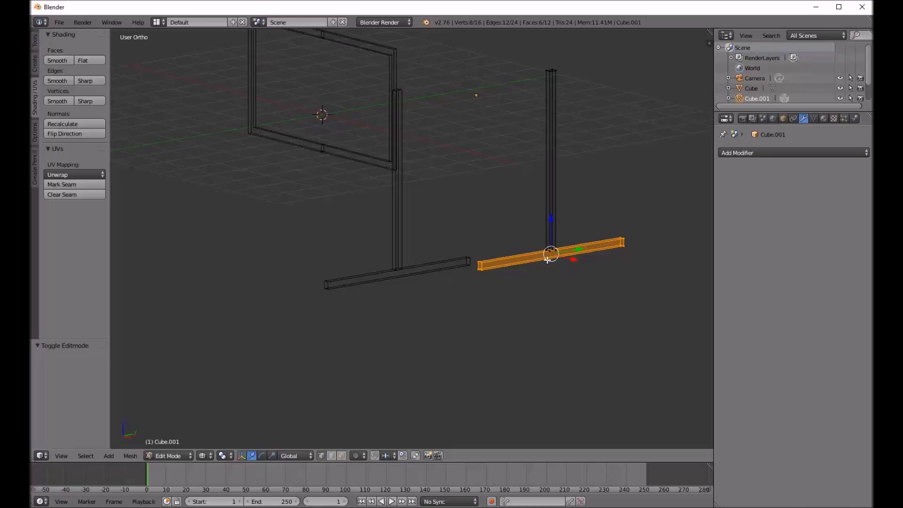
key(Tab)
key(x)
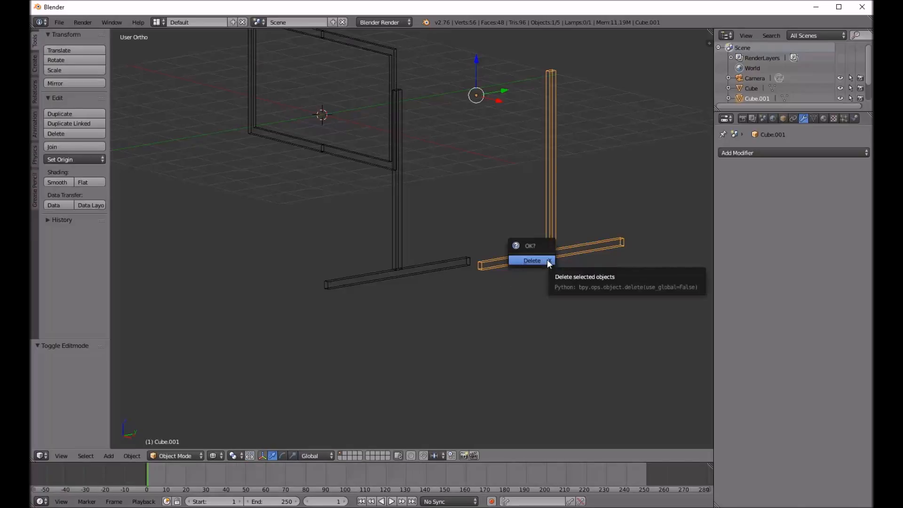
click(548, 260)
Edit the original stand's mesh and scale its foot bar by 0.566 along Y in the right view
right_click(410, 269)
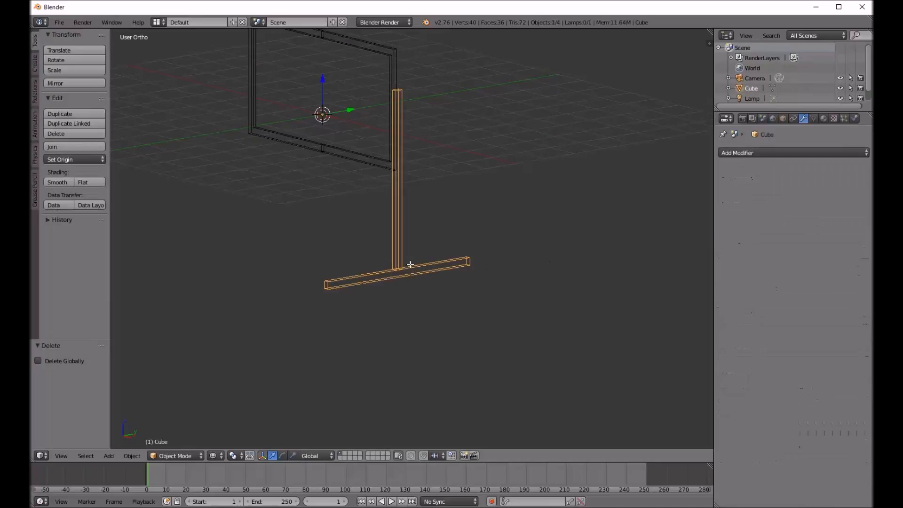
key(Tab)
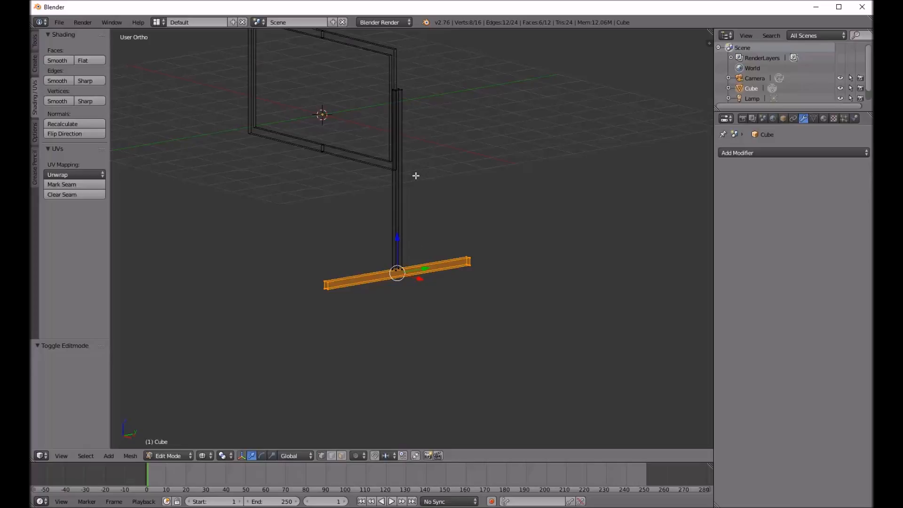
key(KP_3)
scroll(391, 281, up, 2)
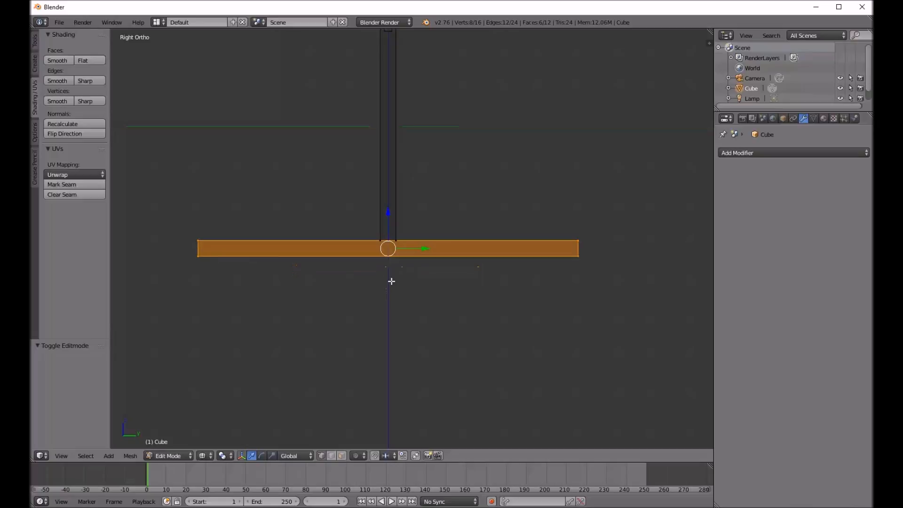
key(s)
key(y)
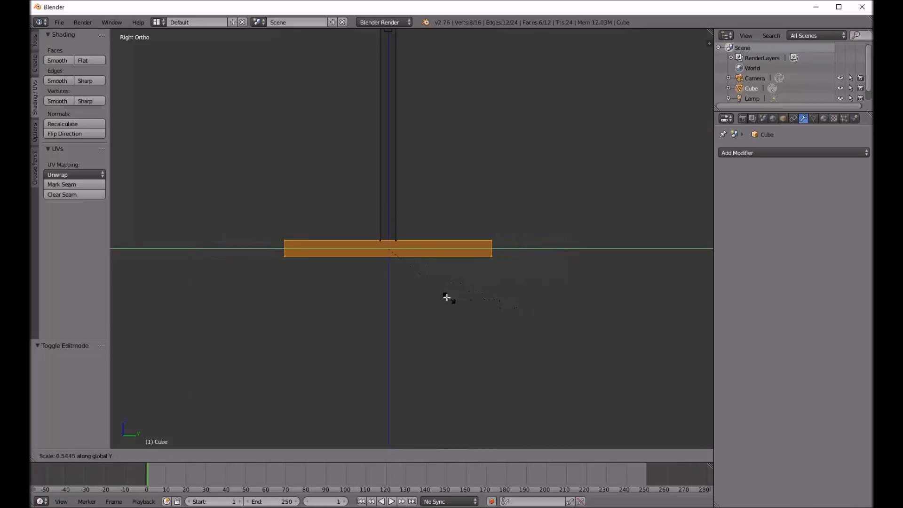
click(456, 297)
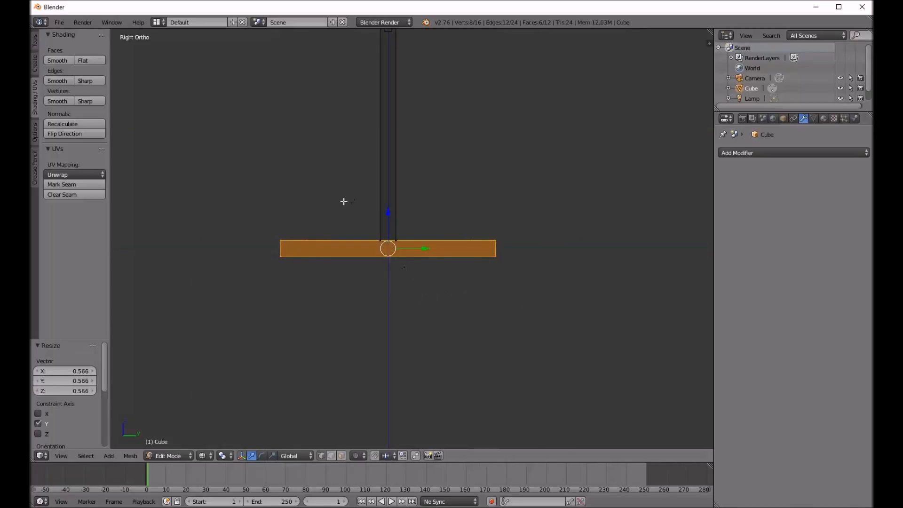
Shorten the foot bar further by scaling it 0.795 along Y
scroll(313, 209, down, 3)
middle_drag(313, 209, 455, 322)
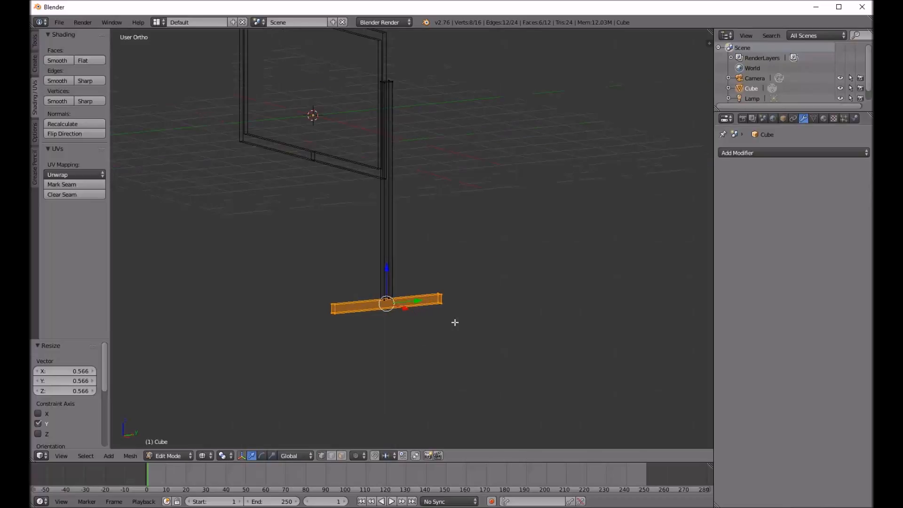
key(s)
key(y)
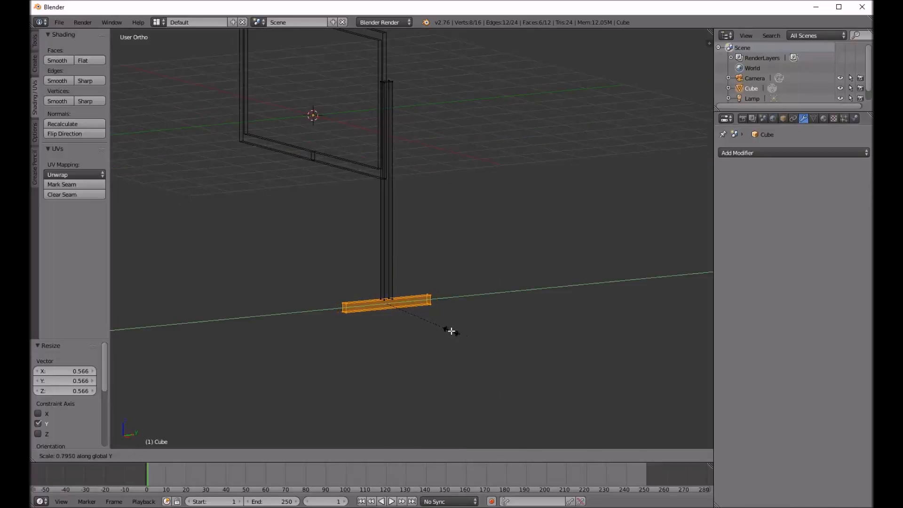
click(452, 331)
Shorten the foot bar slightly by scaling it 0.969 along Y
key(z)
mouse_move(295, 206)
middle_down()
mouse_move(450, 227)
mouse_move(489, 167)
mouse_move(460, 208)
mouse_move(403, 224)
mouse_move(419, 218)
middle_up()
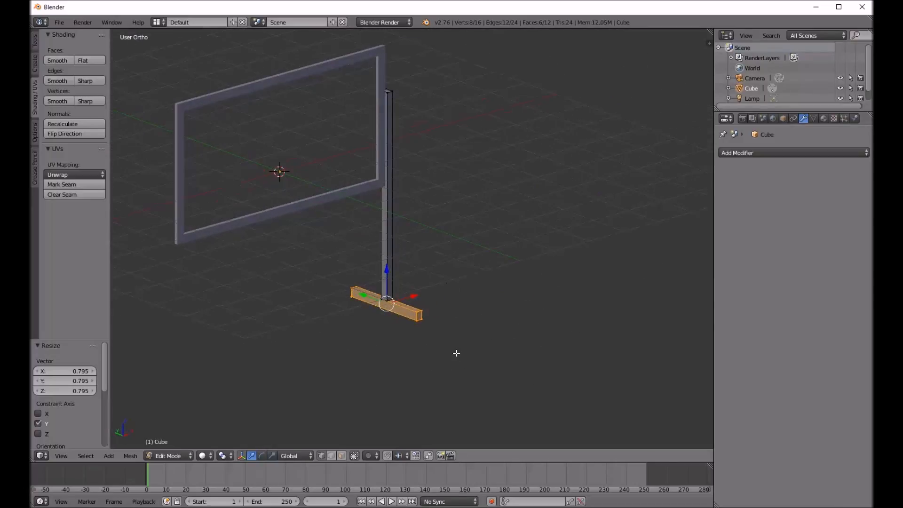
key(s)
key(y)
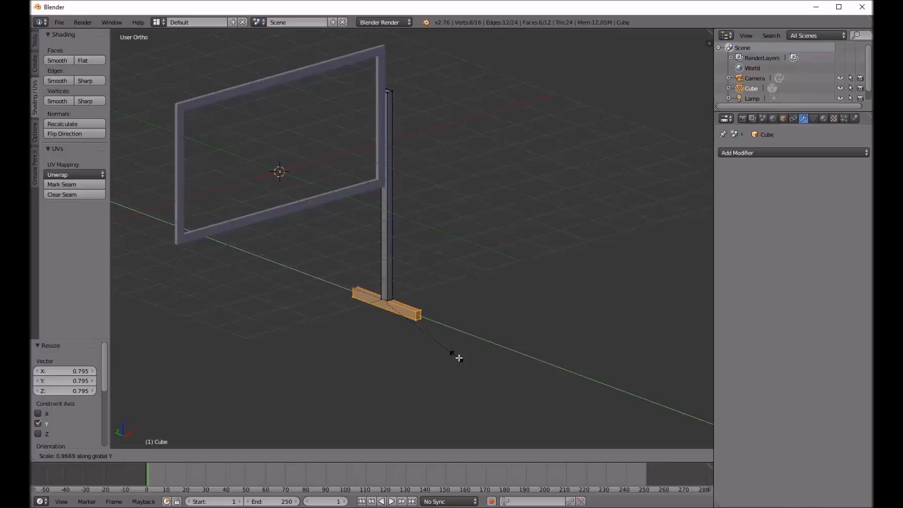
click(456, 358)
Thin the foot bar by raising its bottom face 0.089 along Z in the right view
scroll(431, 341, up, 4)
middle_drag(380, 295, 428, 308)
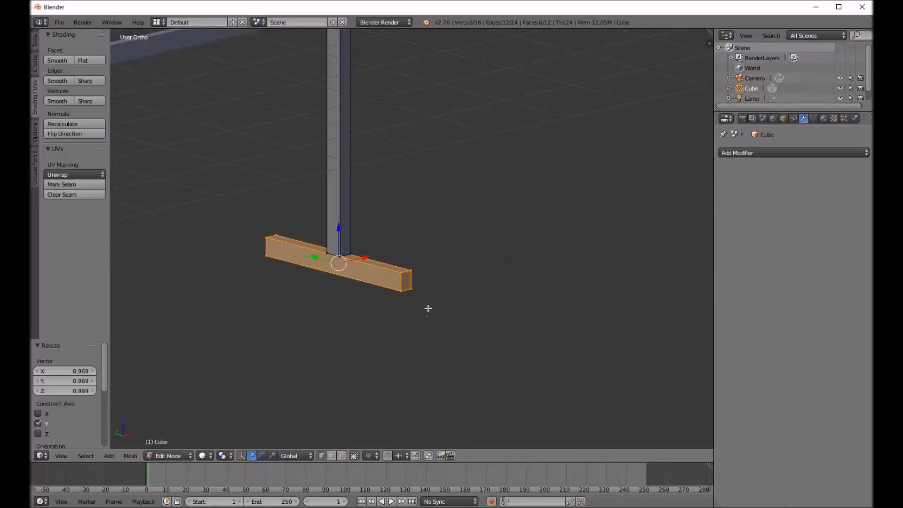
key(KP_3)
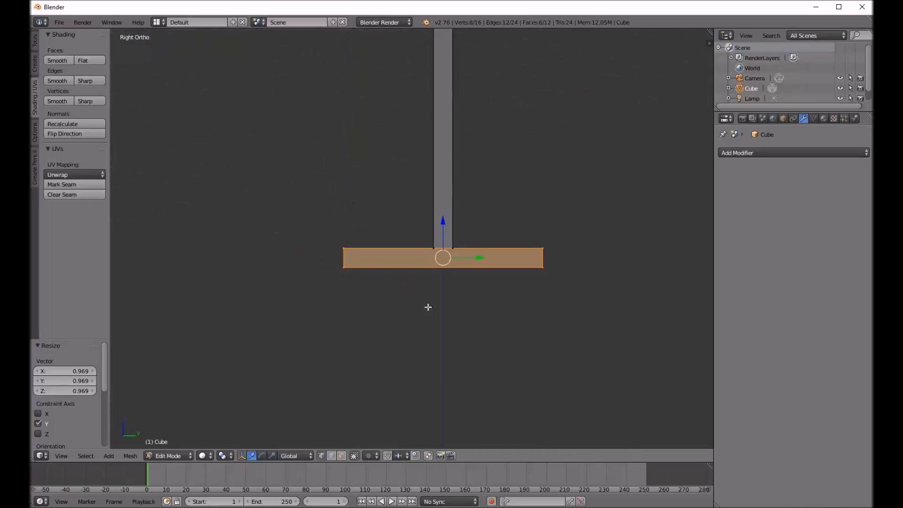
key(z)
key(a)
key(b)
drag(292, 253, 579, 294)
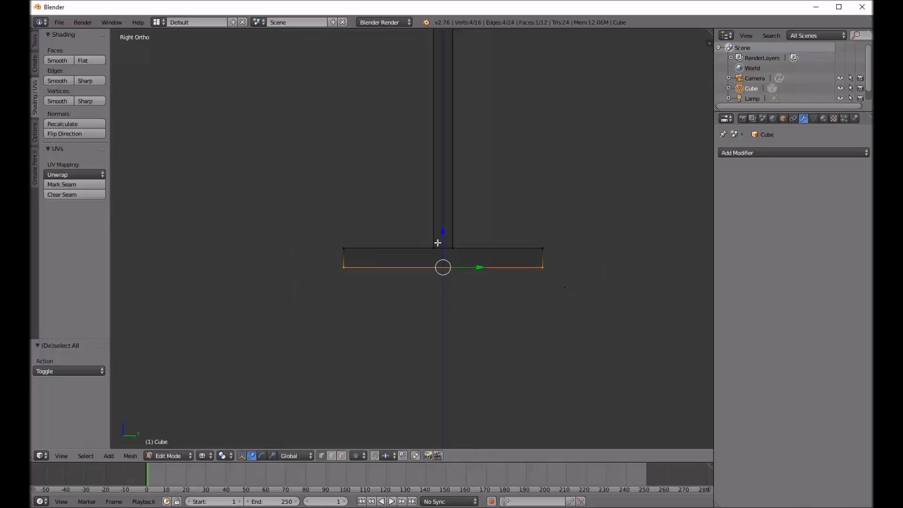
drag(442, 233, 448, 191)
Raise the foot bar's bottom face a further 0.024 along Z
key(z)
middle_drag(310, 199, 437, 220)
key(g)
key(z)
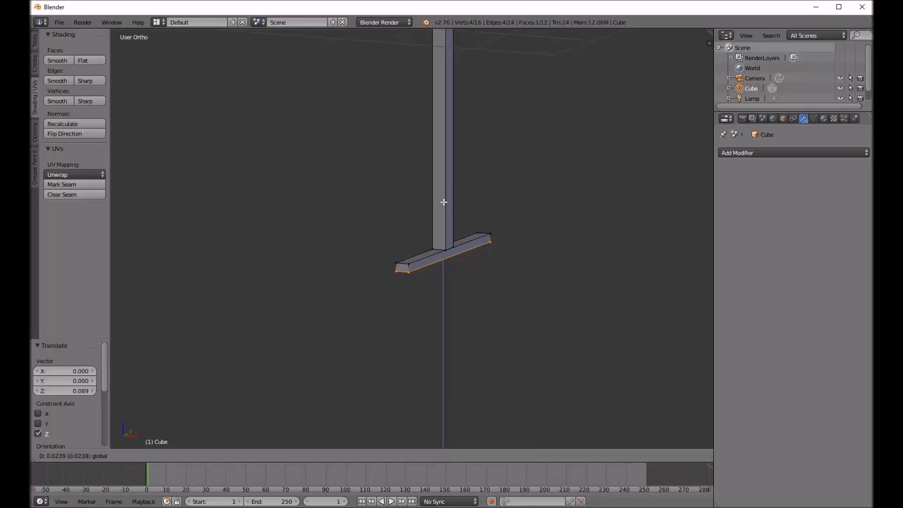
click(444, 202)
Examine the thinned foot bar and its joint with the post in Object Mode, in solid and wireframe display
middle_drag(511, 214, 417, 215)
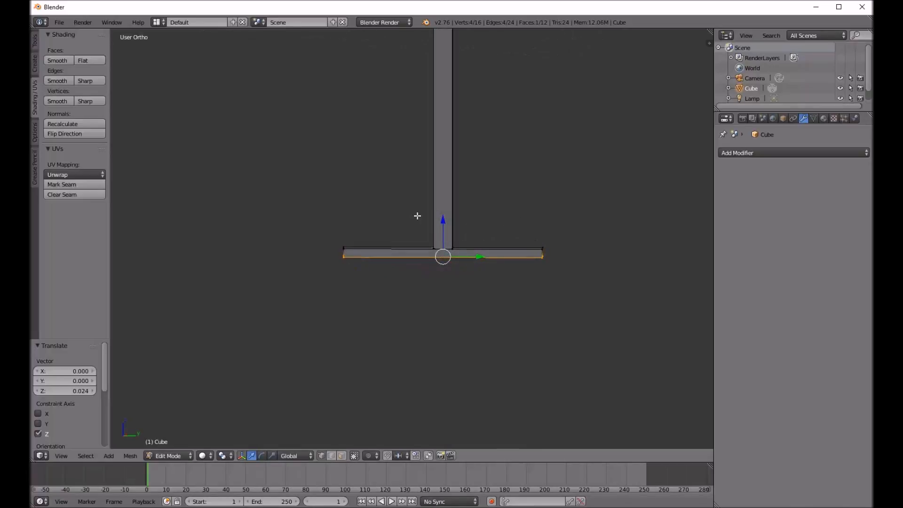
key(KP_3)
key(z)
key(Tab)
mouse_move(426, 277)
middle_down()
mouse_move(475, 254)
mouse_move(388, 267)
mouse_move(395, 265)
mouse_move(383, 240)
mouse_move(507, 234)
mouse_move(420, 238)
middle_up()
key(z)
key(KP_3)
scroll(456, 278, up, 6)
shift+middle_drag(449, 335, 452, 275)
key(z)
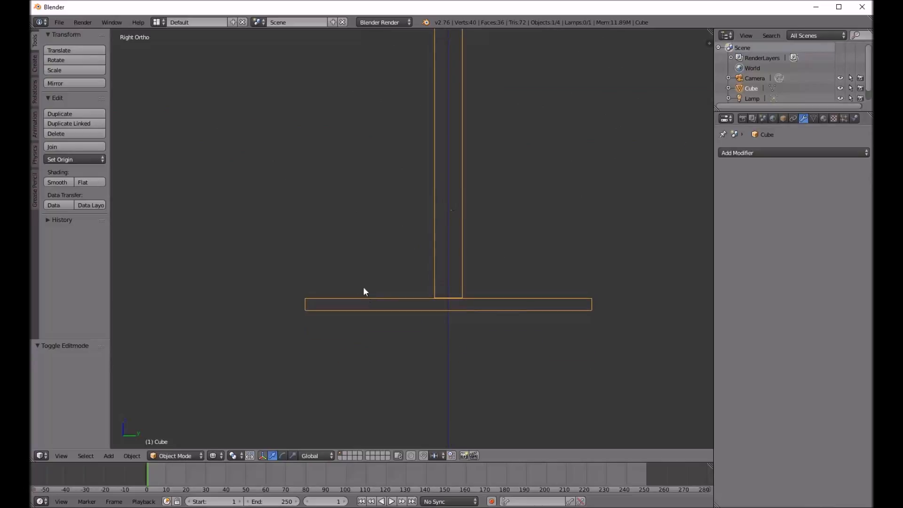
Return to editing the stand's mesh and clear the vertex selection
key(Tab)
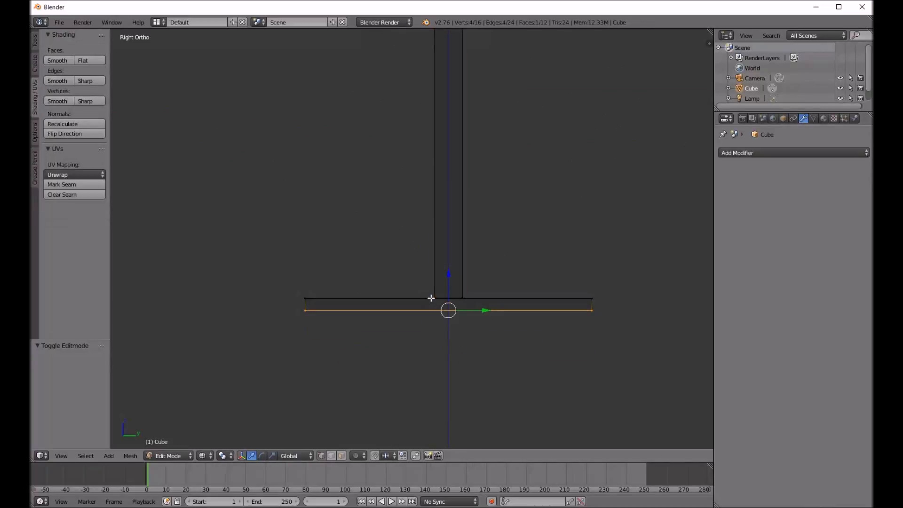
key(a)
middle_drag(429, 288, 467, 314)
key(b)
drag(256, 224, 700, 358)
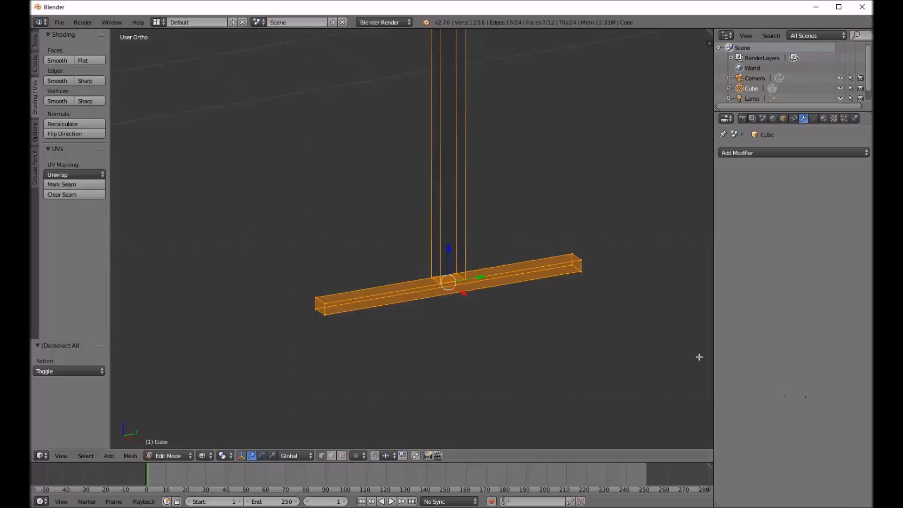
key(a)
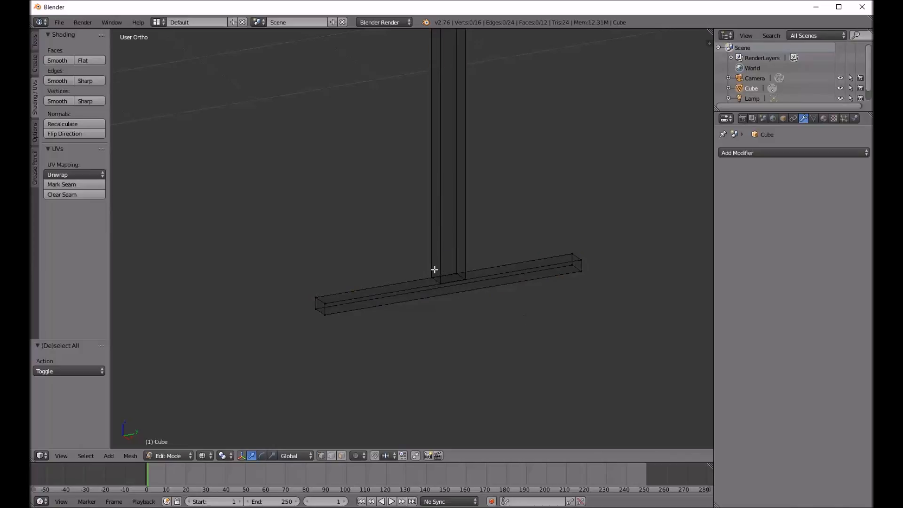
Select all linked geometry of the foot bar and duplicate it in the right view, moving the copy -0.039 in Y and 0.371 in Z
right_click(581, 262)
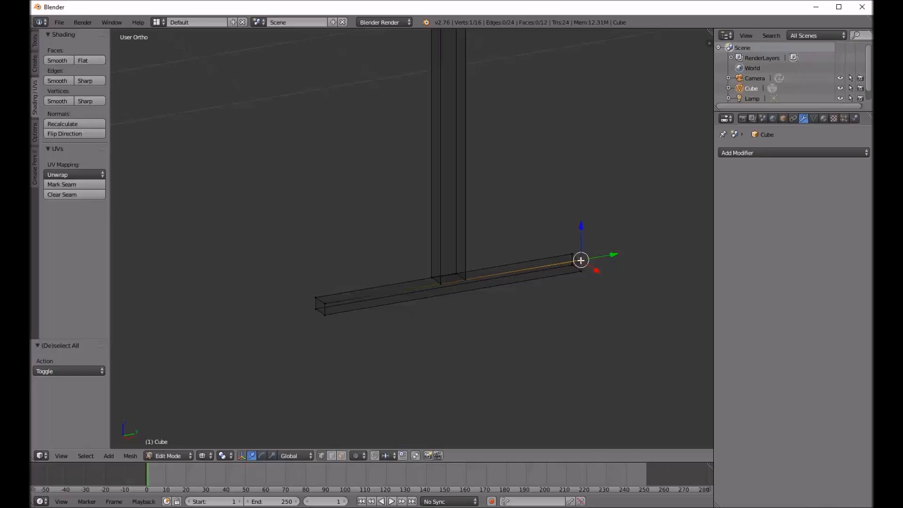
key(l)
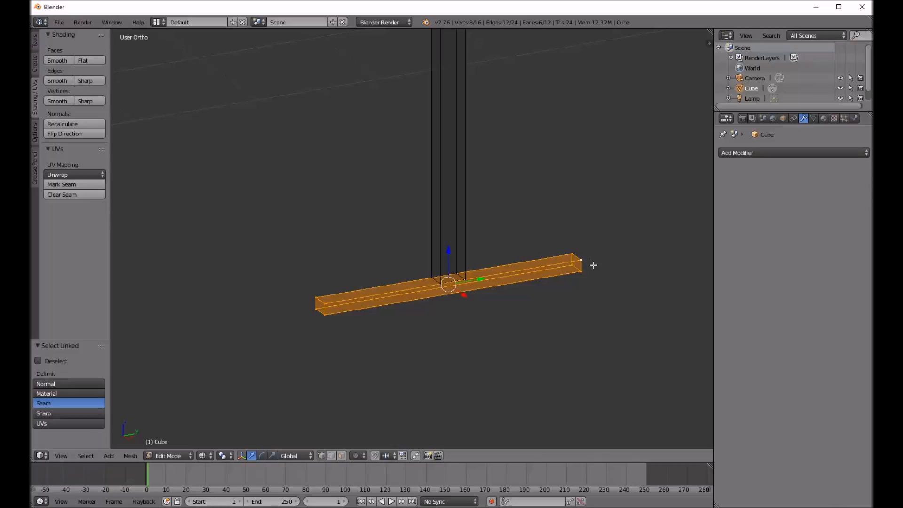
key(KP_3)
shift+middle_drag(490, 302, 409, 256)
scroll(436, 278, up, 4)
scroll(458, 292, down, 1)
shift+middle_drag(466, 314, 460, 308)
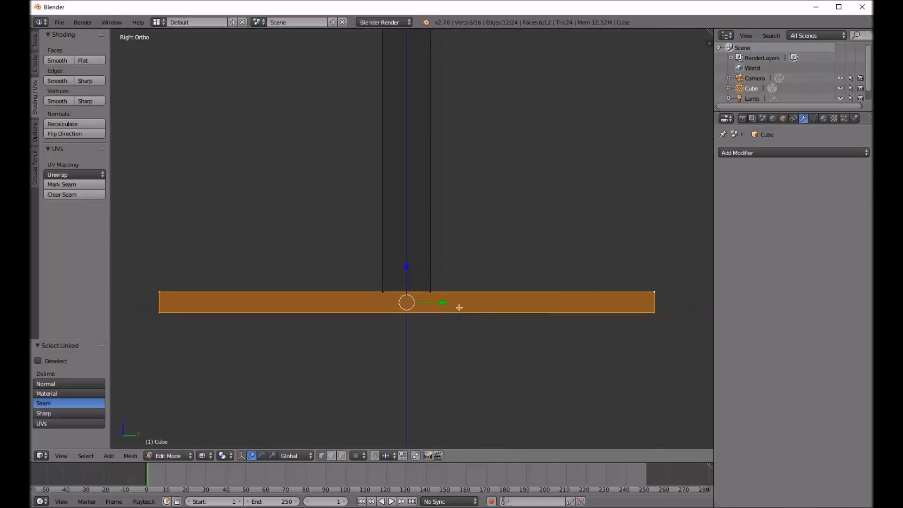
key(shift+d)
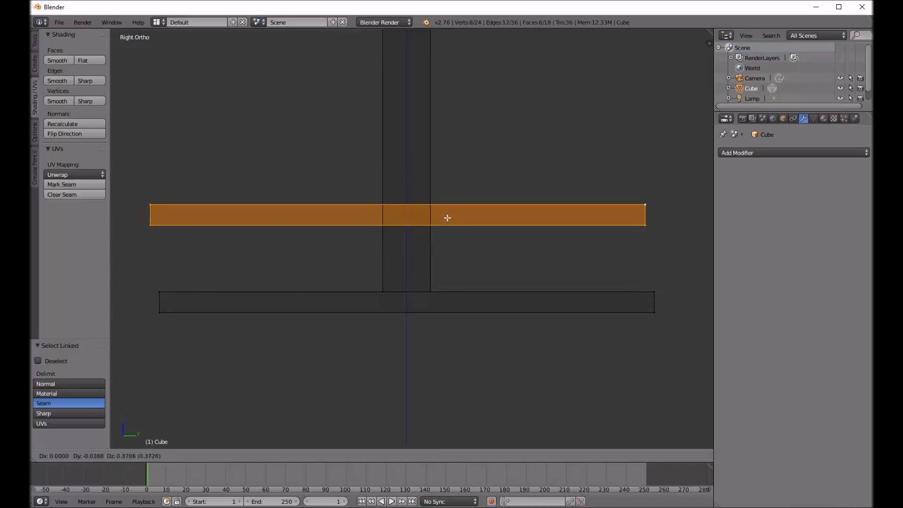
click(446, 215)
Rotate the duplicated bar 45 degrees in the right view to form a diagonal brace
scroll(440, 231, down, 2)
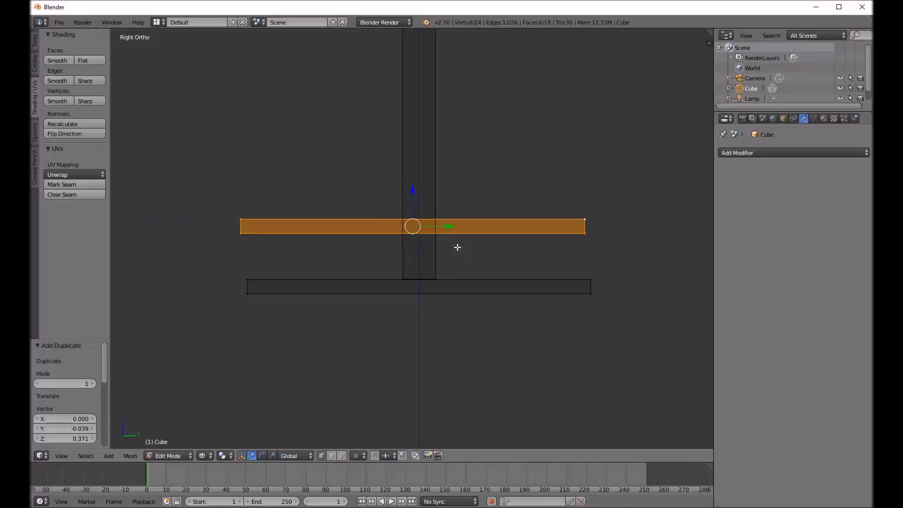
key(r)
key(4)
key(5)
key(Return)
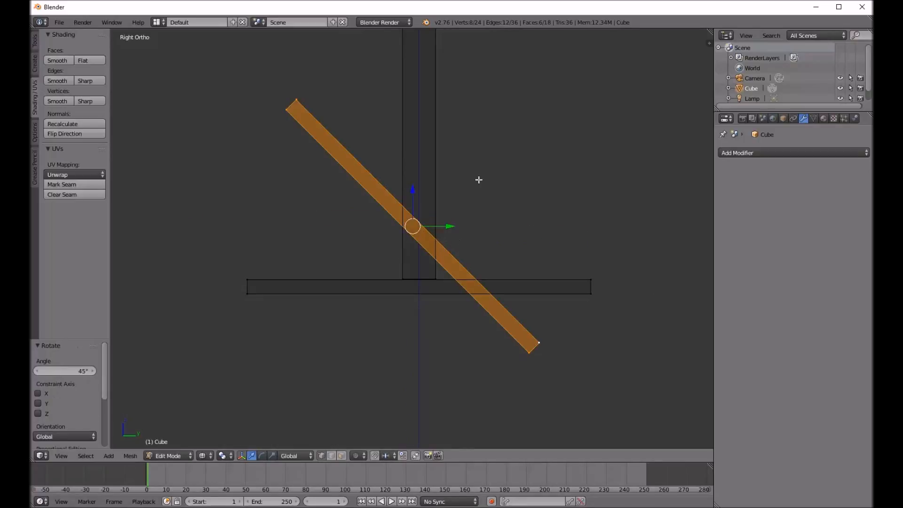
Move the diagonal brace 0.403 in Y and -0.062 in Z, and adjust it by -0.038 in Y and 0.055 in Z
key(g)
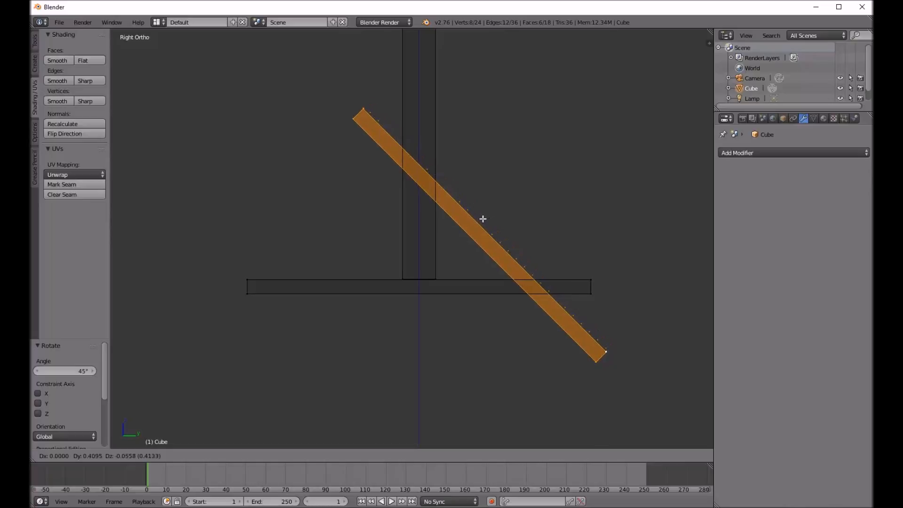
click(482, 219)
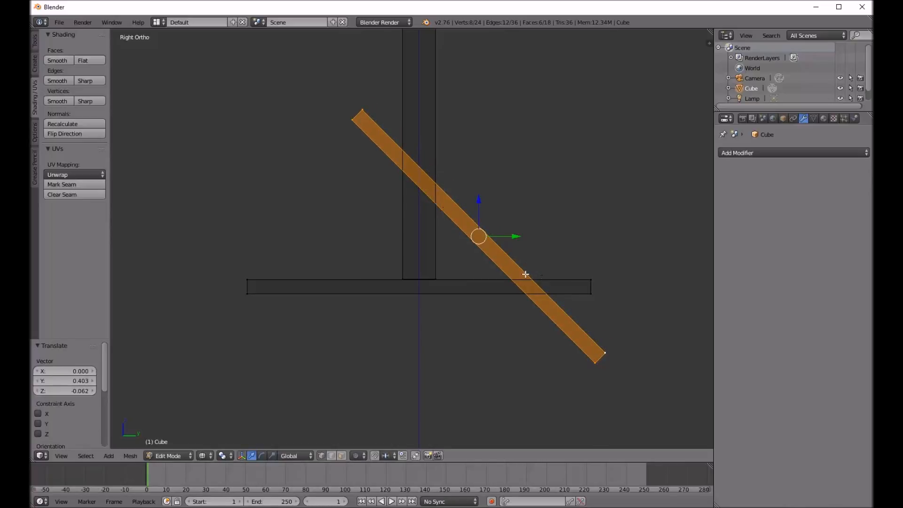
key(g)
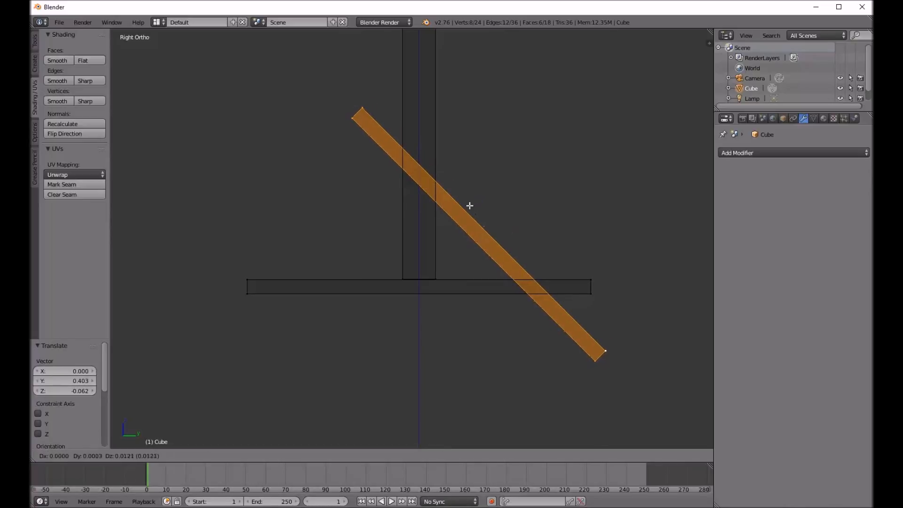
click(408, 140)
scroll(442, 190, up, 3)
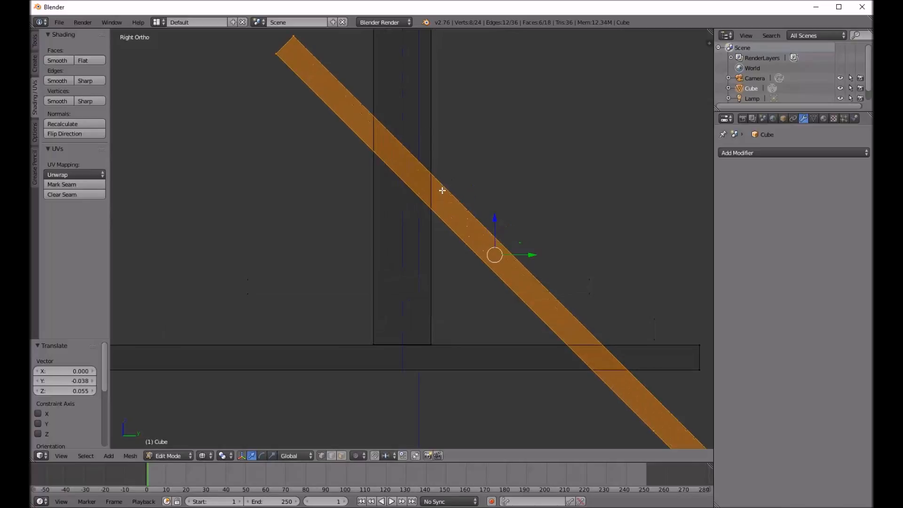
scroll(442, 190, up, 3)
scroll(434, 192, down, 5)
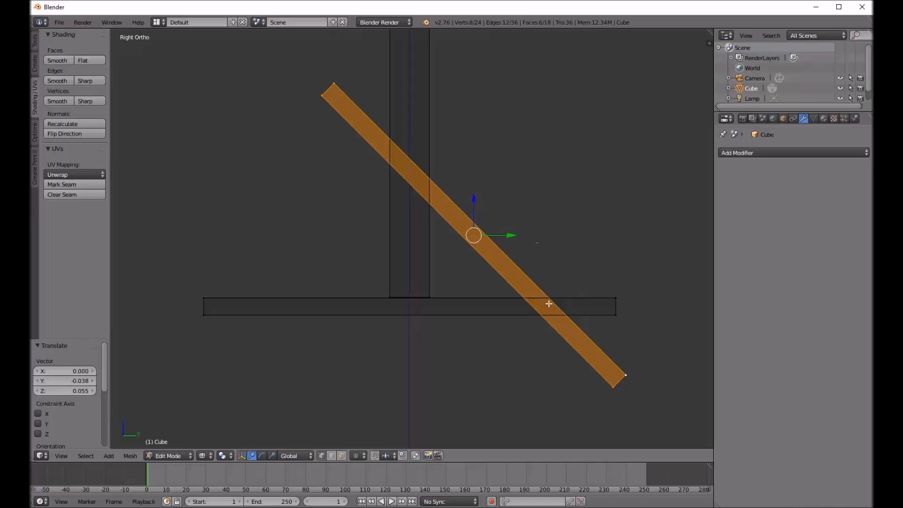
Knife-cut vertically through the diagonal brace along the post's outer edge, with angle constraint and cut-through enabled
scroll(442, 184, up, 8)
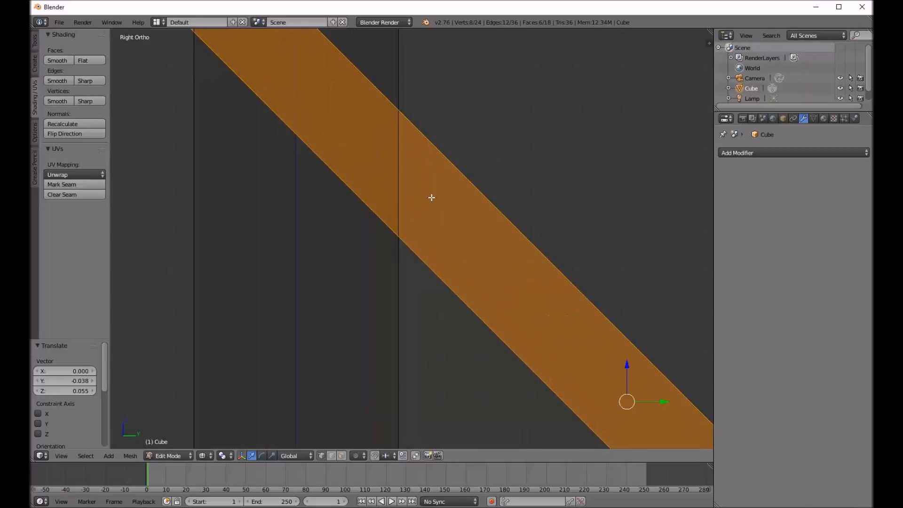
key(a)
scroll(426, 144, up, 1)
scroll(369, 127, up, 4)
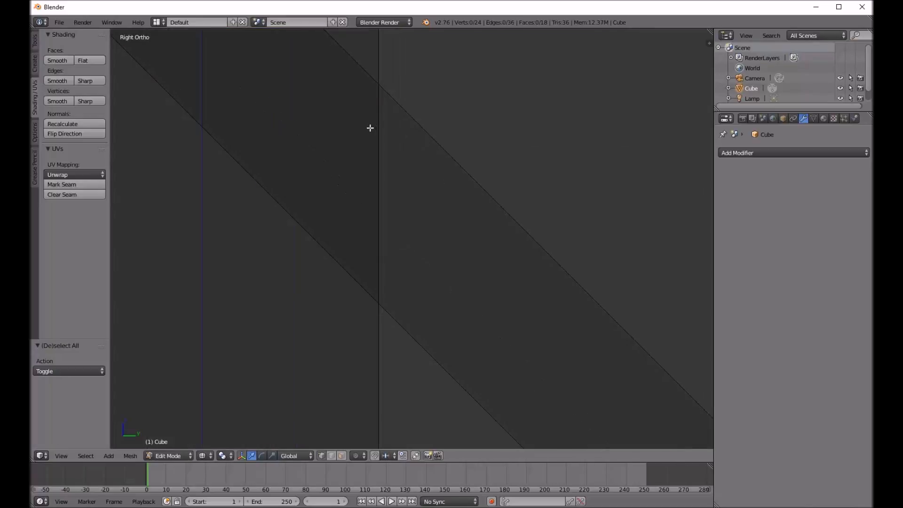
scroll(454, 220, up, 2)
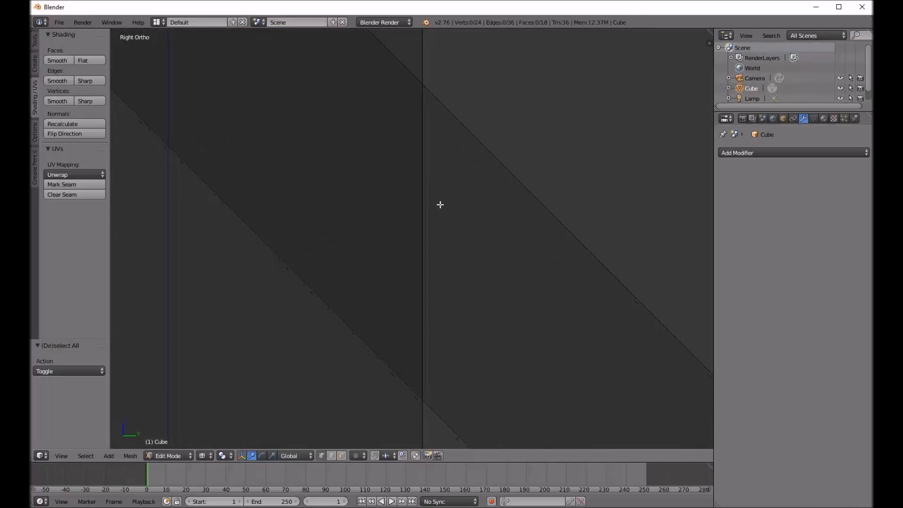
key(k)
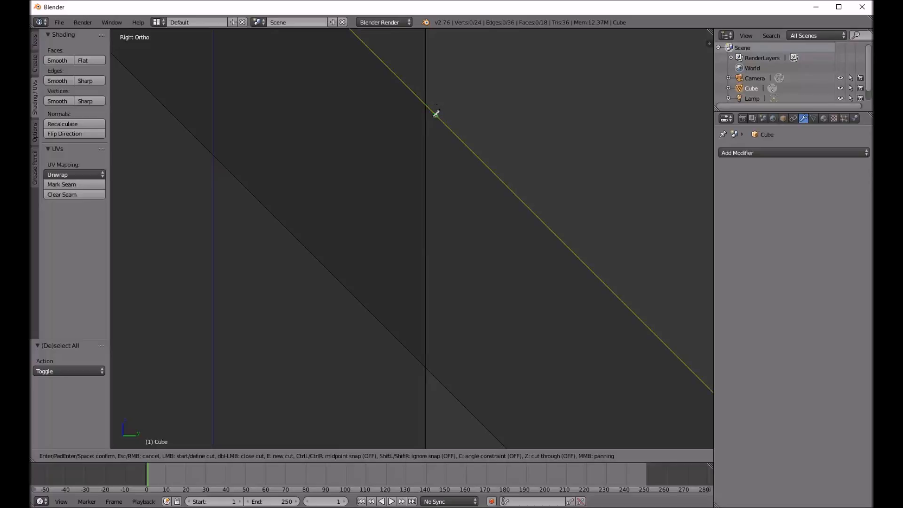
click(421, 124)
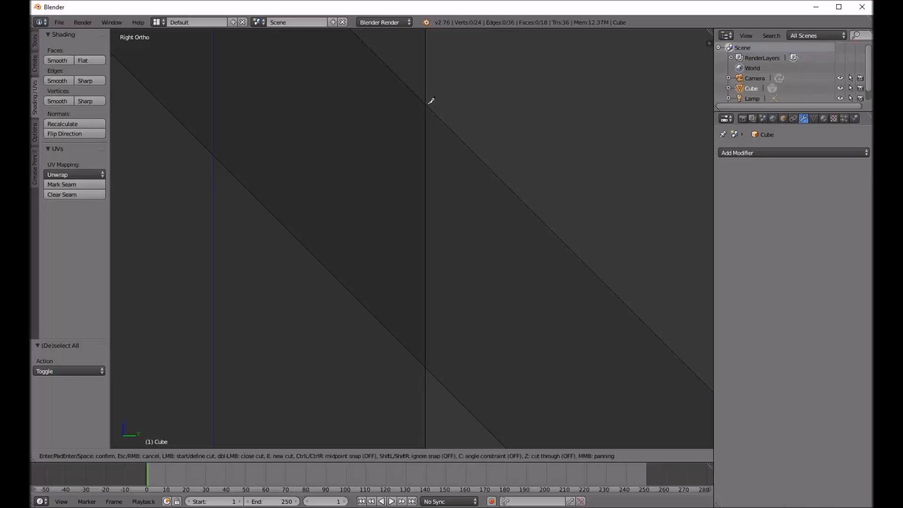
click(427, 104)
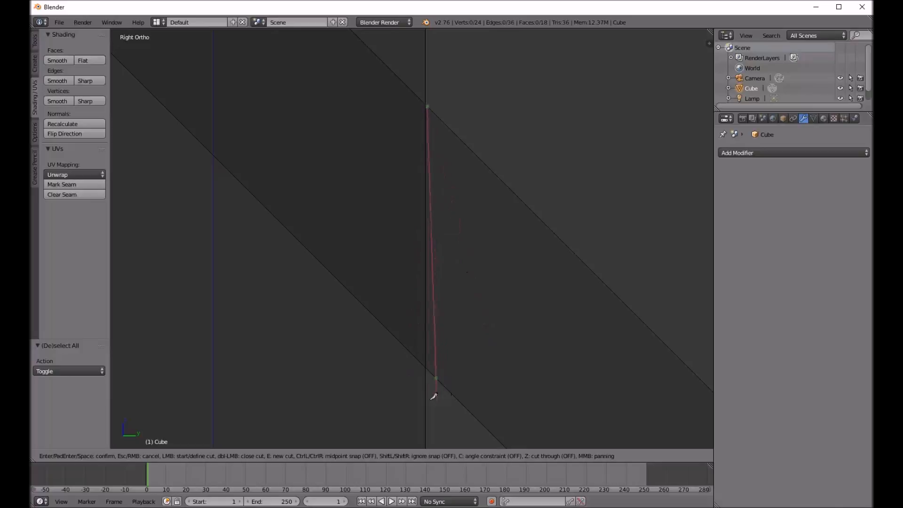
key(c)
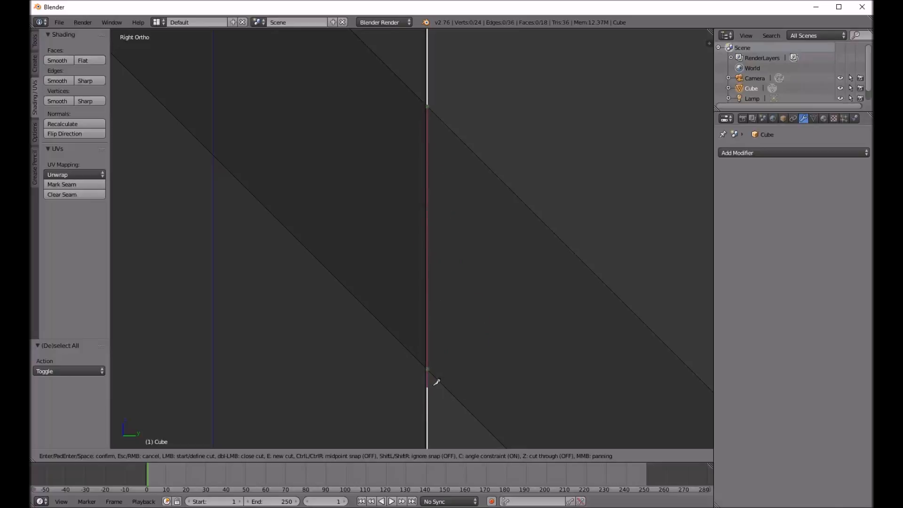
key(z)
click(434, 382)
key(Return)
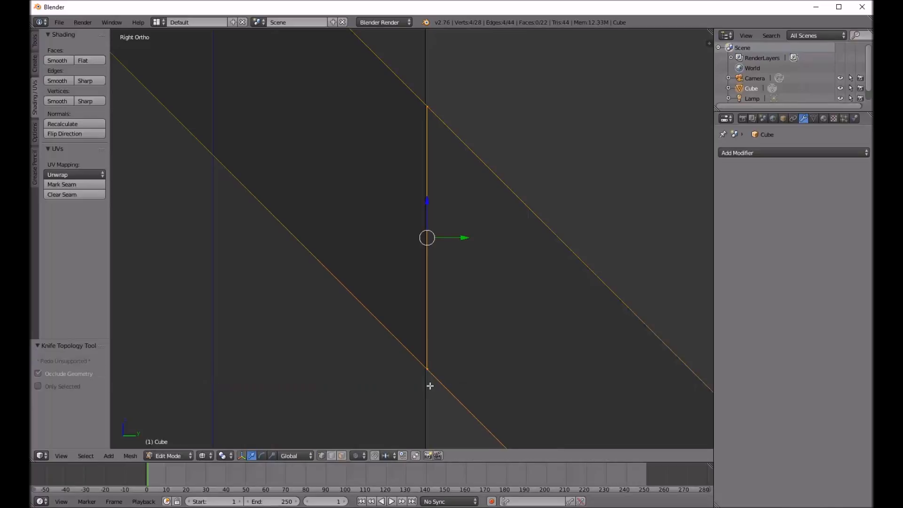
Knife-cut horizontally through the diagonal brace along the foot bar's upper edge in the right view, with angle constraint and cut-through enabled
shift+middle_drag(512, 300, 492, 273)
scroll(492, 273, down, 7)
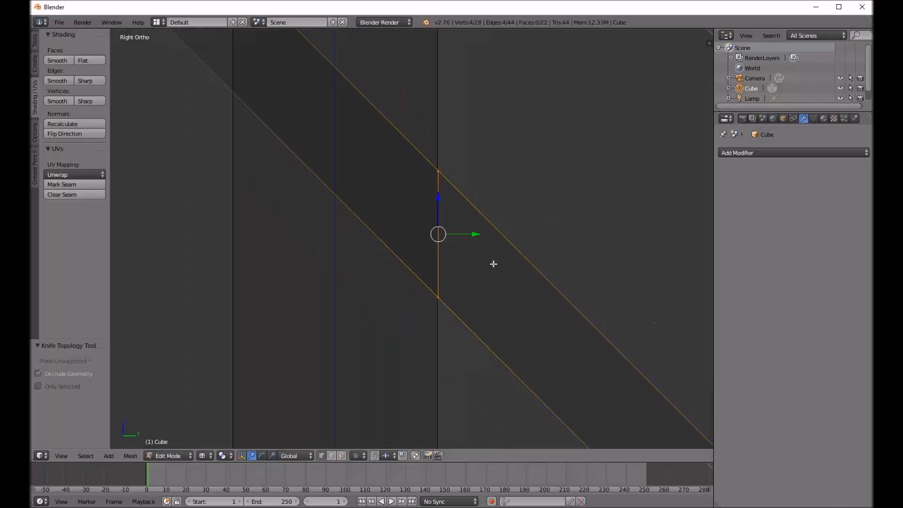
middle_drag(463, 249, 459, 269)
key(KP_3)
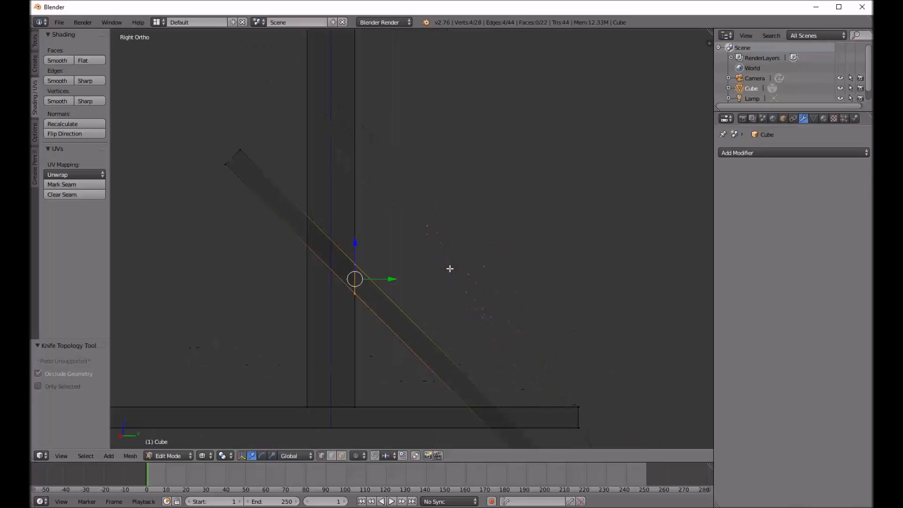
shift+middle_drag(476, 373, 469, 248)
scroll(470, 248, up, 6)
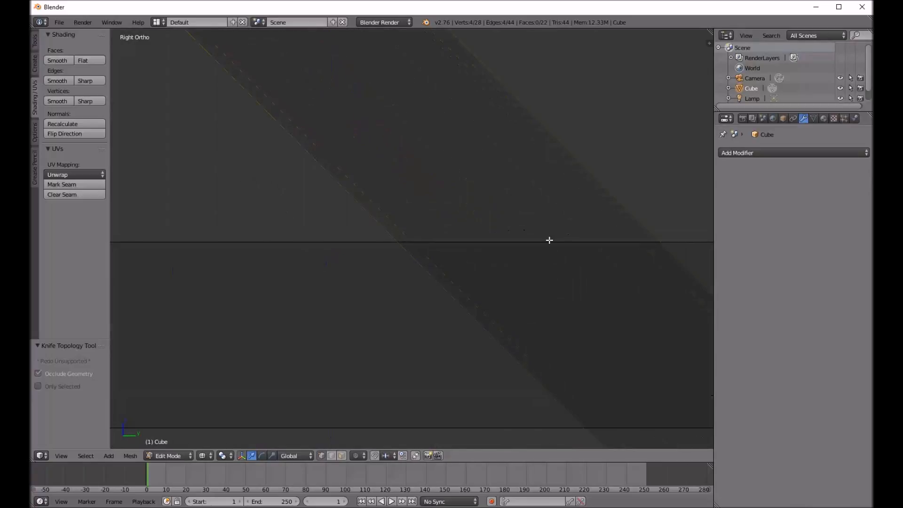
key(a)
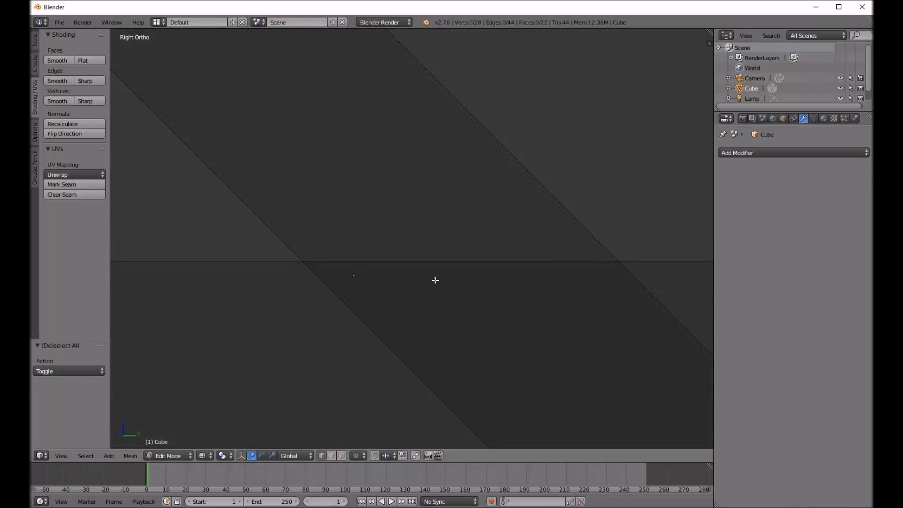
key(k)
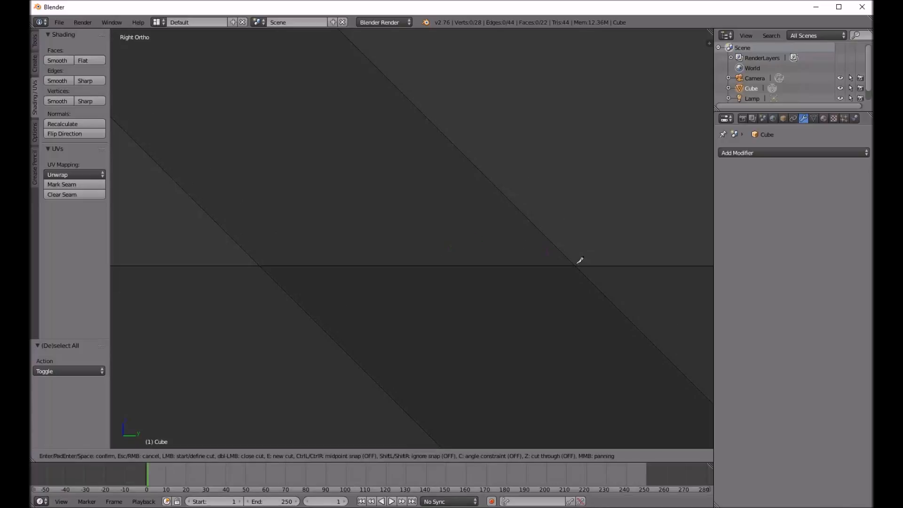
click(574, 265)
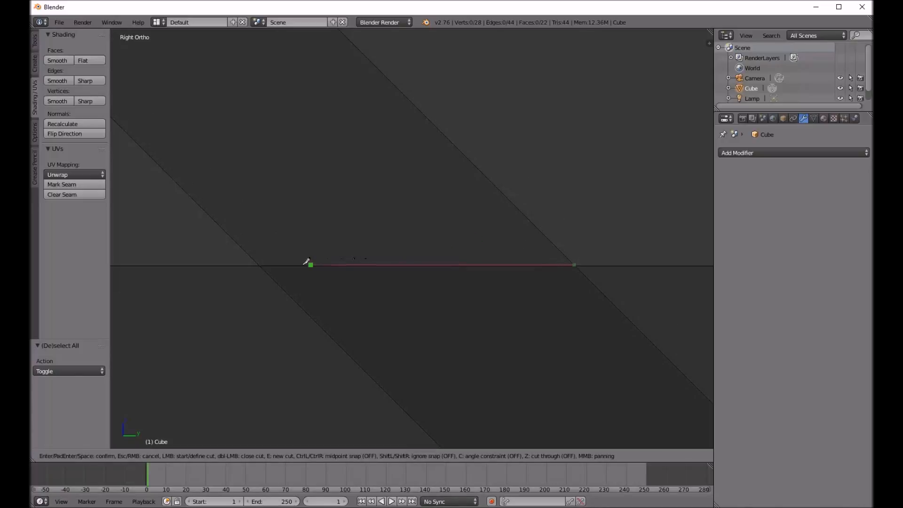
key(c)
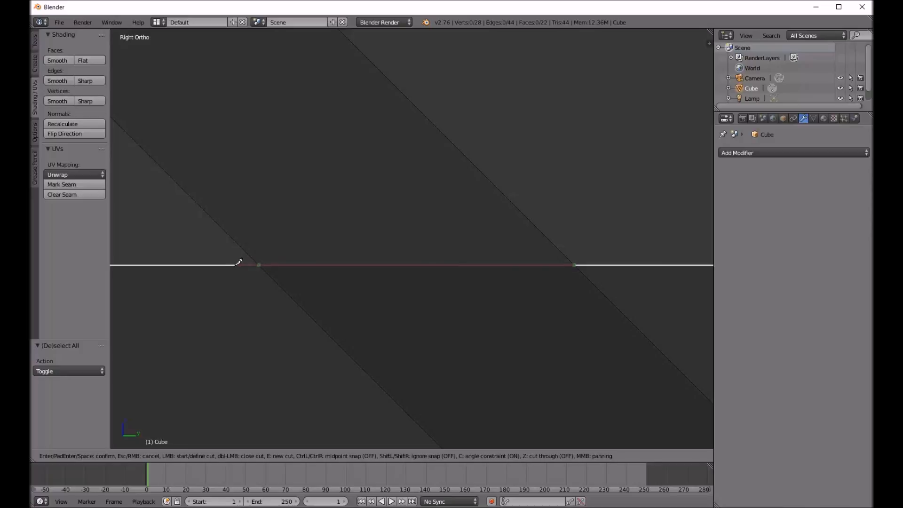
key(z)
key(Return)
Delete the vertices at both brace ends beyond the knife cuts, leave Edit Mode and switch to solid shading
scroll(467, 247, down, 6)
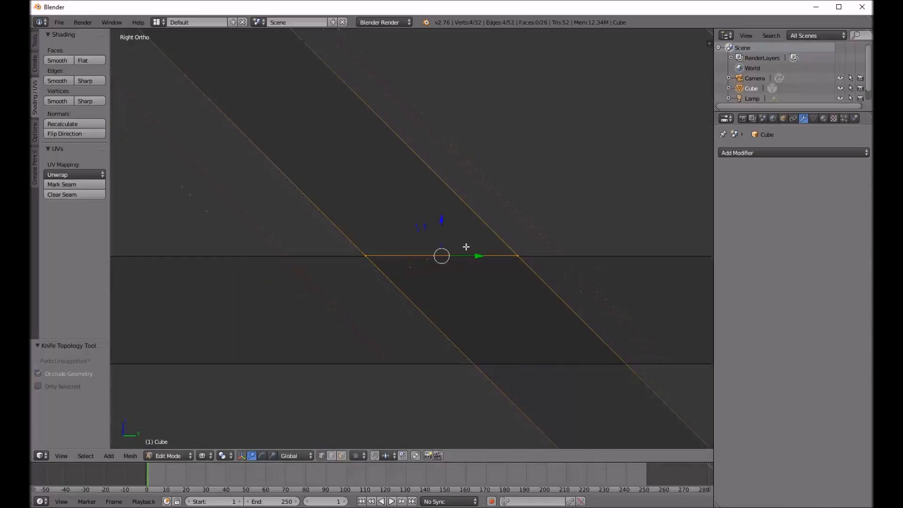
scroll(466, 246, down, 7)
shift+middle_drag(377, 211, 416, 253)
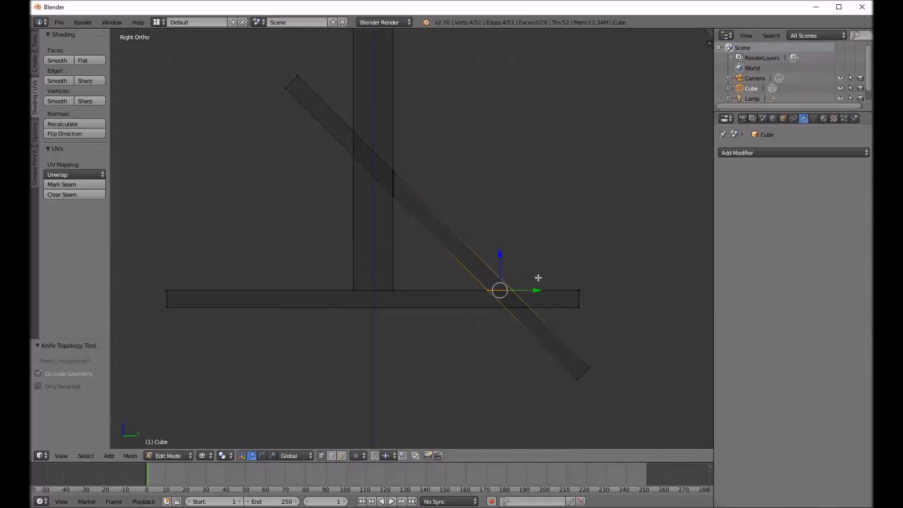
key(a)
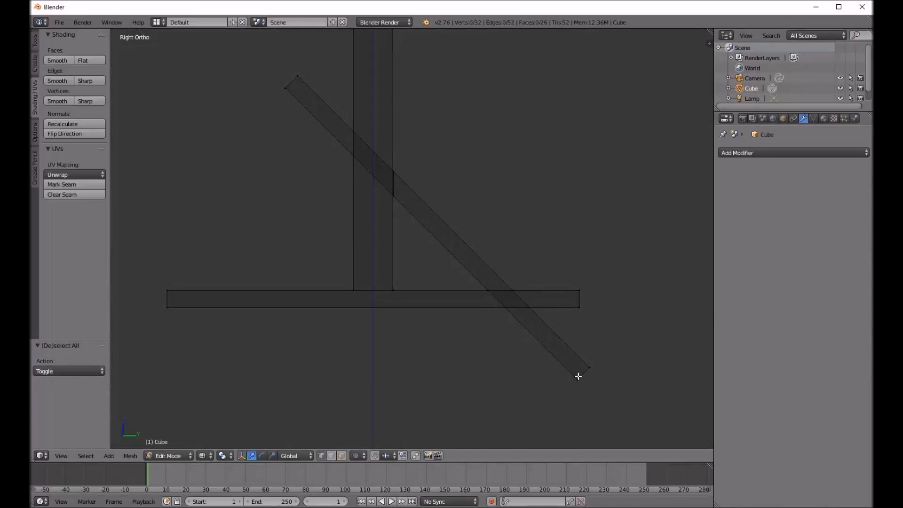
key(b)
drag(267, 59, 324, 121)
key(b)
drag(544, 353, 610, 409)
key(x)
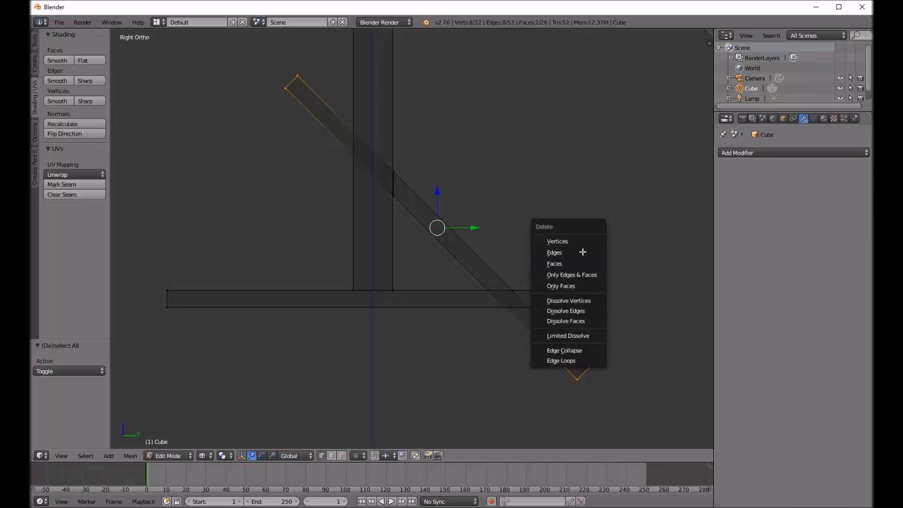
click(577, 239)
key(Tab)
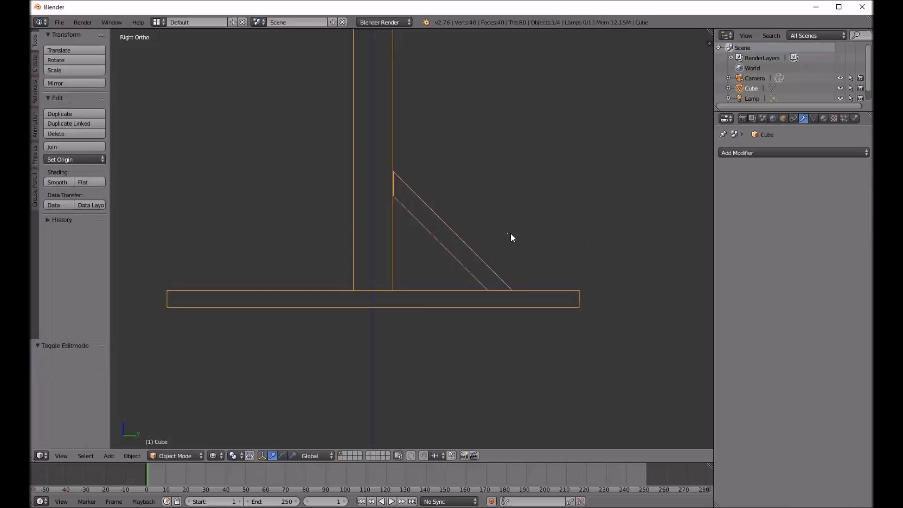
key(z)
mouse_move(510, 233)
middle_down()
mouse_move(419, 244)
mouse_move(393, 235)
mouse_move(456, 245)
middle_up()
scroll(404, 247, up, 6)
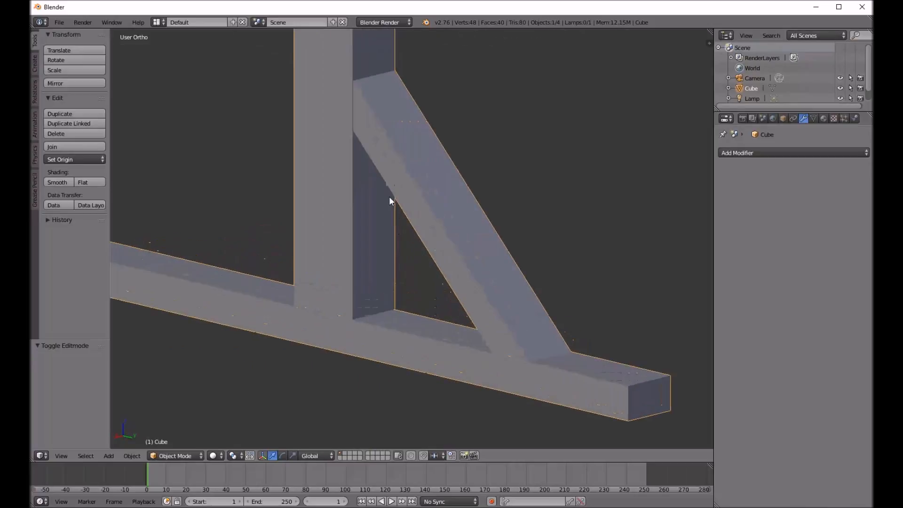
scroll(361, 121, down, 3)
Select all linked geometry of the trimmed brace in Edit Mode wireframe and duplicate it in place in the right view
key(Tab)
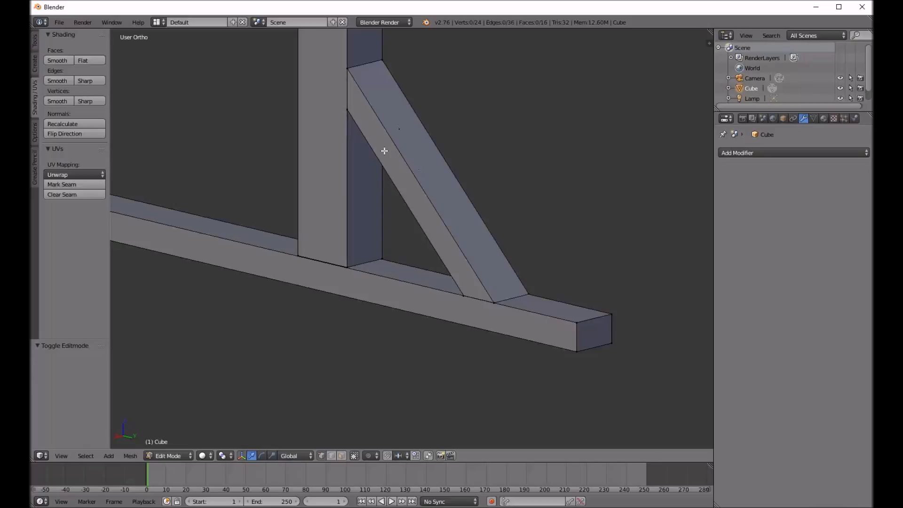
shift+middle_drag(354, 100, 367, 209)
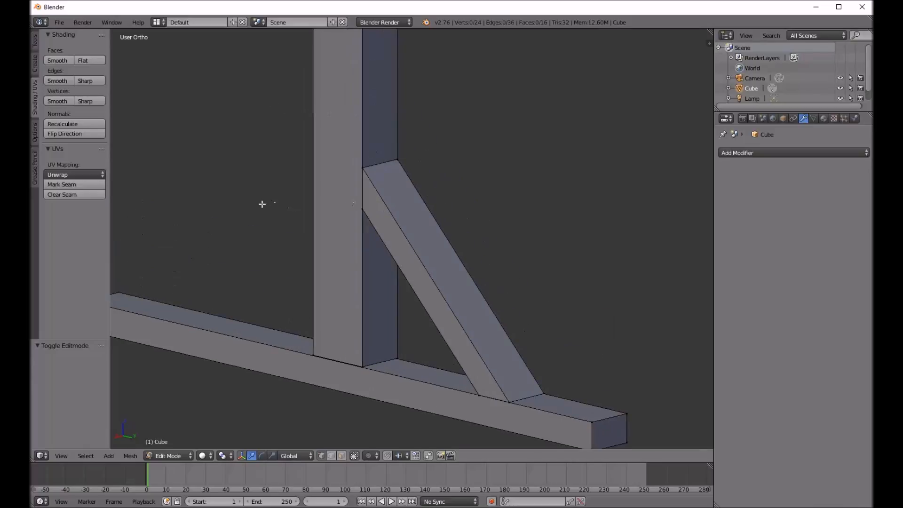
scroll(341, 185, up, 3)
key(z)
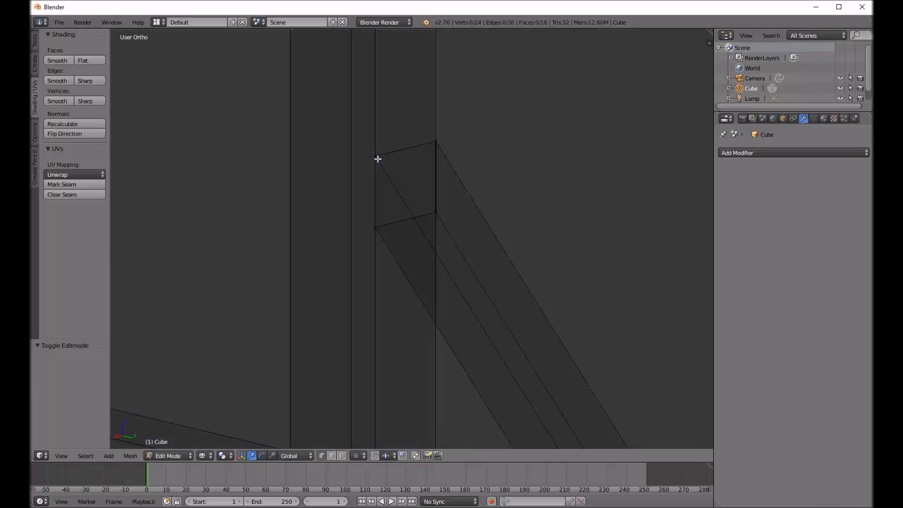
right_click(378, 159)
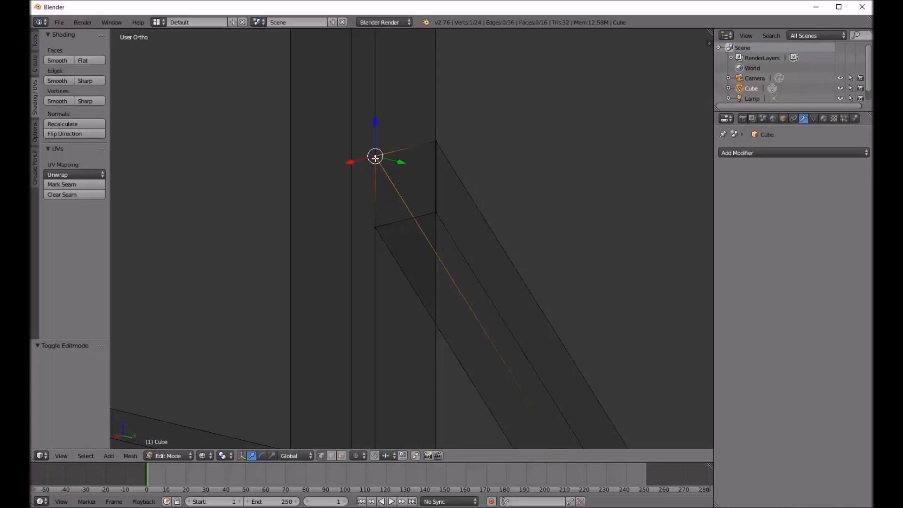
key(l)
scroll(379, 158, down, 3)
key(KP_3)
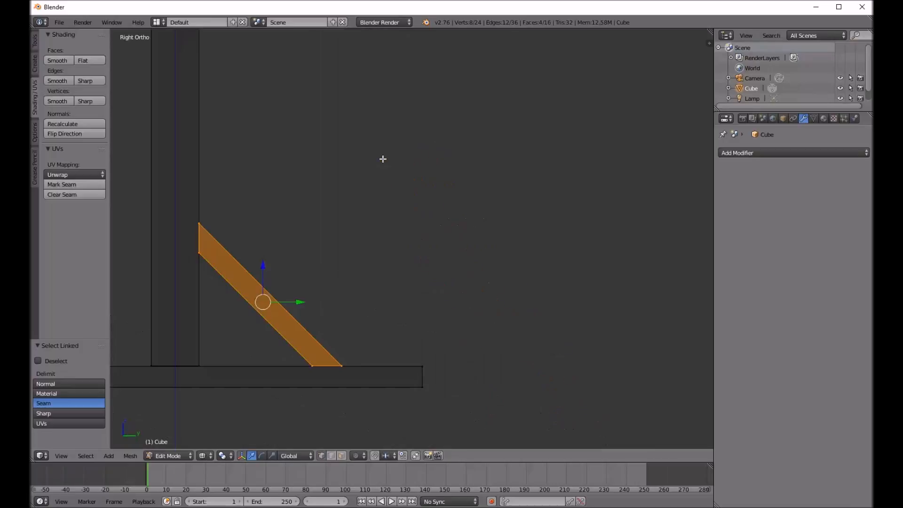
shift+middle_drag(188, 306, 449, 286)
scroll(379, 303, up, 3)
scroll(449, 287, down, 1)
scroll(473, 259, down, 4)
scroll(473, 260, up, 4)
scroll(473, 261, up, 2)
mouse_move(423, 260)
shift+middle_down()
mouse_move(423, 246)
mouse_move(411, 252)
shift+middle_up()
key(shift+d)
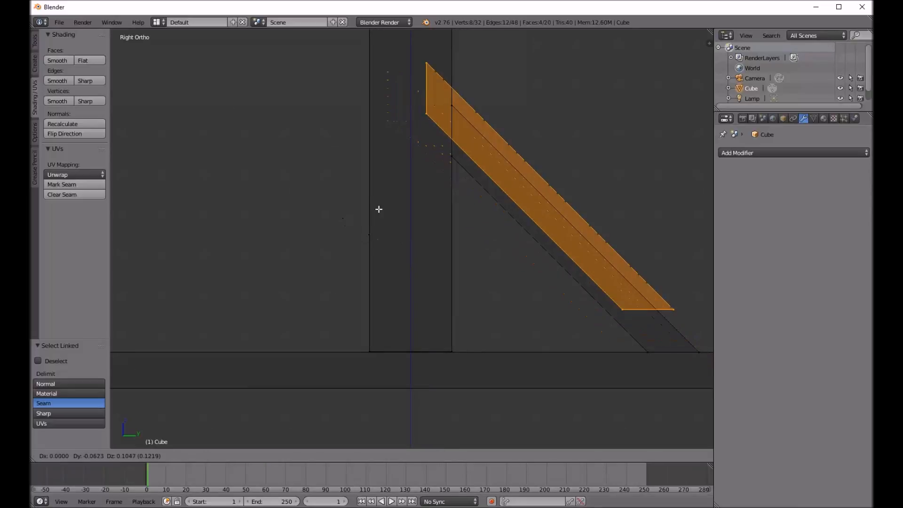
key(Escape)
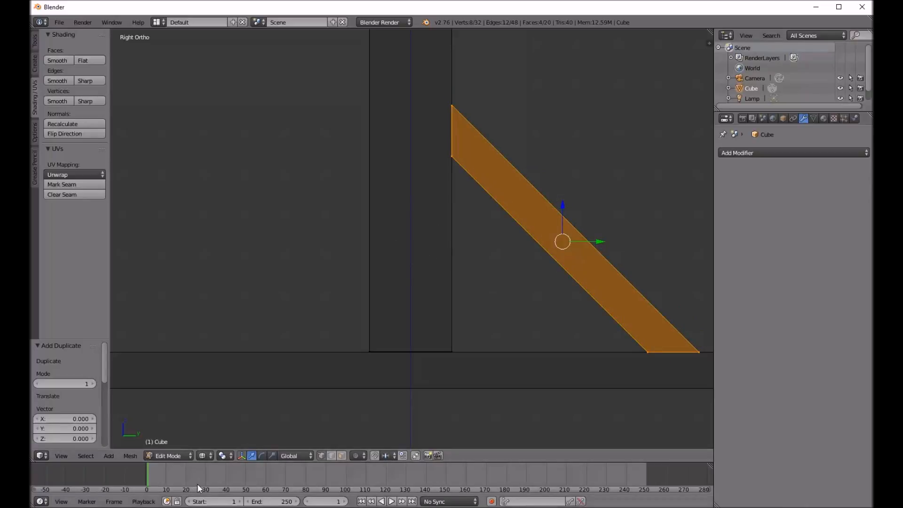
click(131, 455)
mouse_move(143, 398)
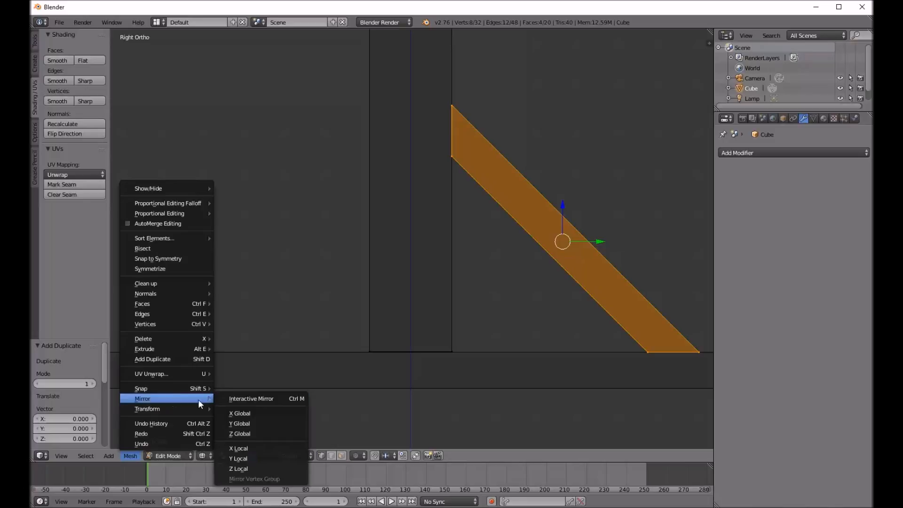
click(235, 419)
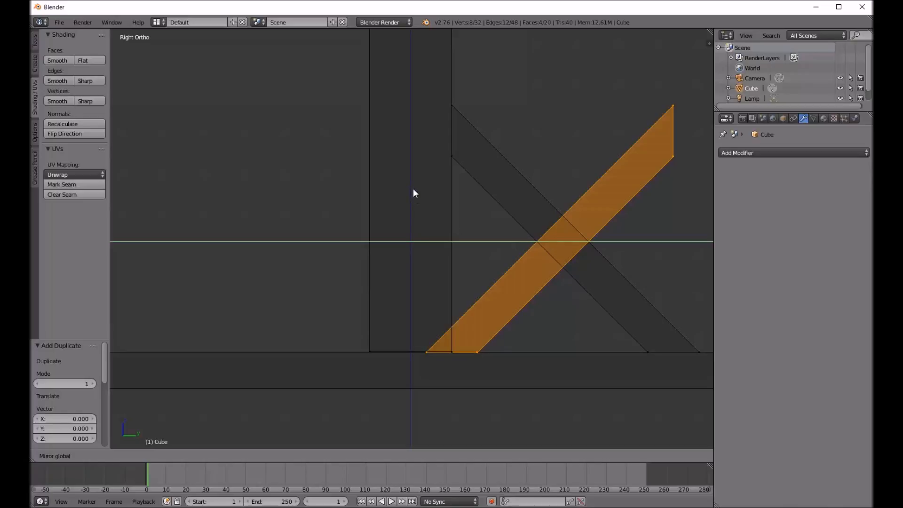
right_click(476, 211)
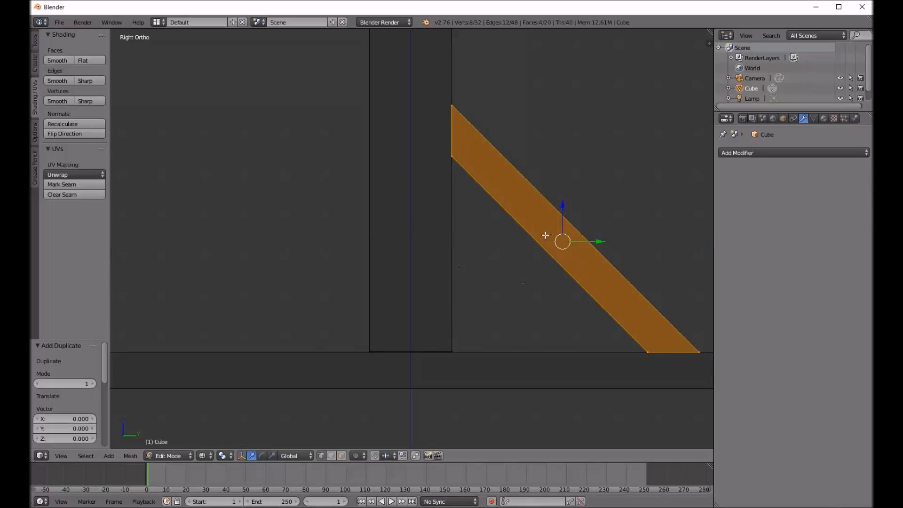
Examine where the 3D cursor lies relative to the frame, side post and selected brace
scroll(424, 155, down, 7)
shift+middle_drag(442, 212, 470, 393)
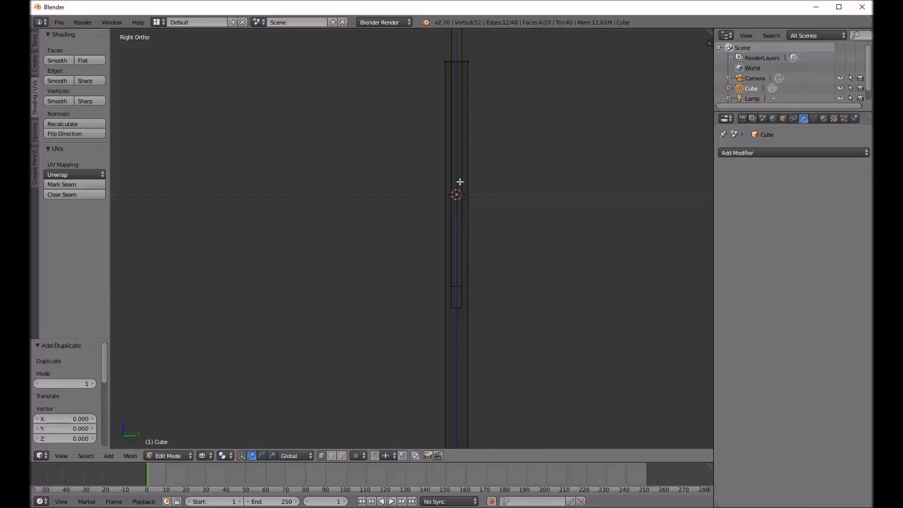
middle_drag(439, 196, 424, 191)
click(400, 115)
click(290, 115)
click(260, 204)
click(491, 210)
click(593, 115)
click(331, 240)
click(269, 307)
click(287, 182)
click(380, 177)
scroll(381, 177, down, 6)
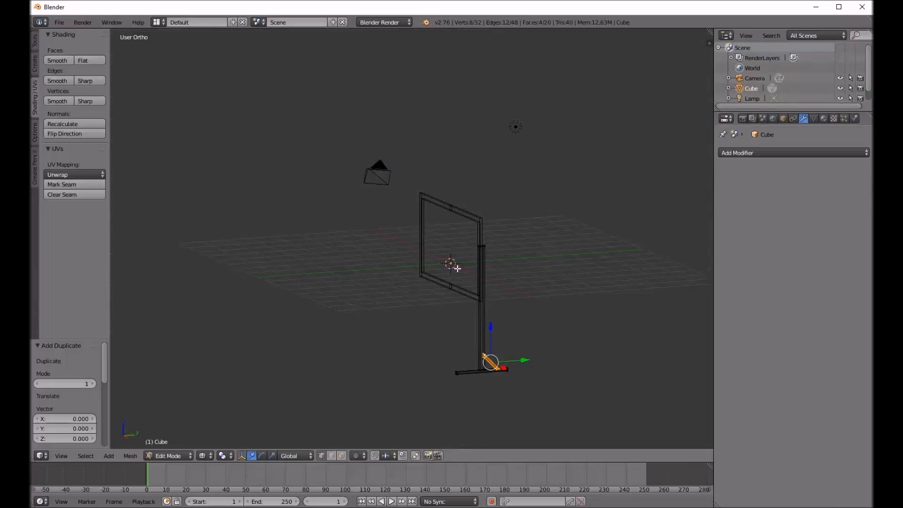
Return to the right view of the brace and set the pivot point to 3D Cursor
key(KP_3)
scroll(482, 414, up, 8)
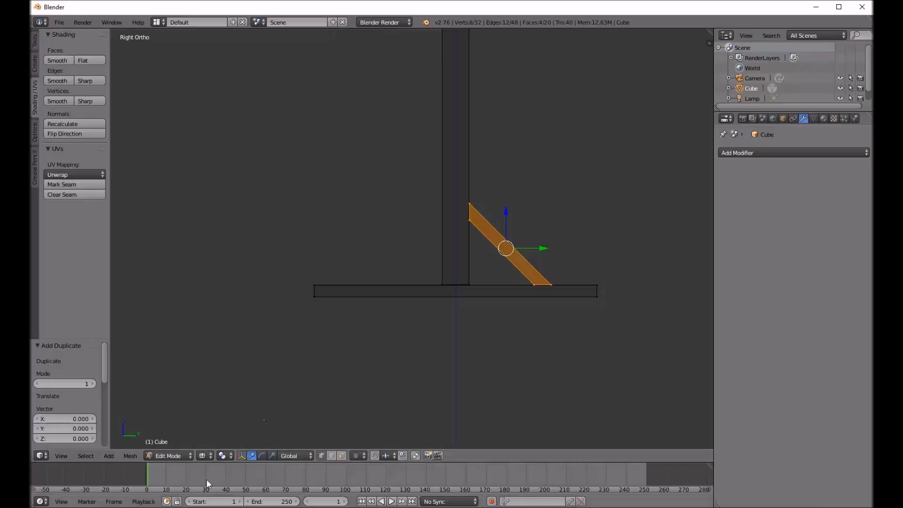
click(223, 456)
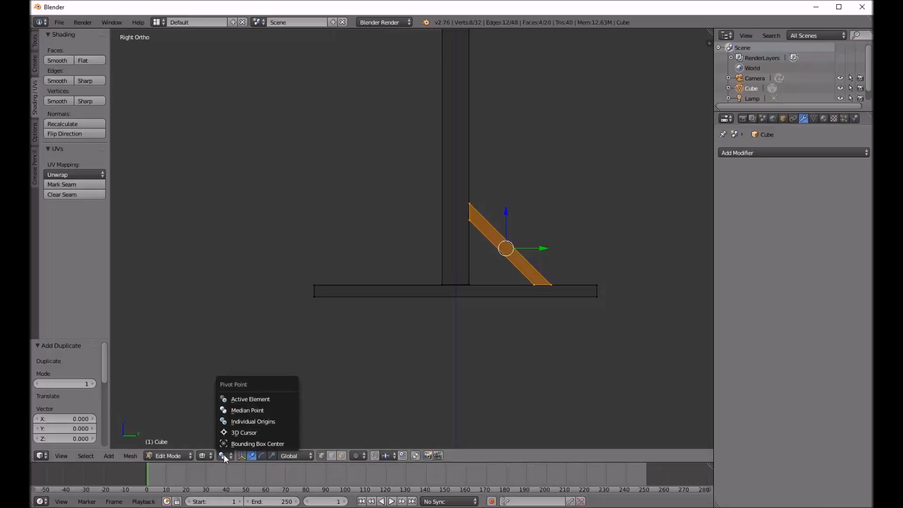
click(237, 433)
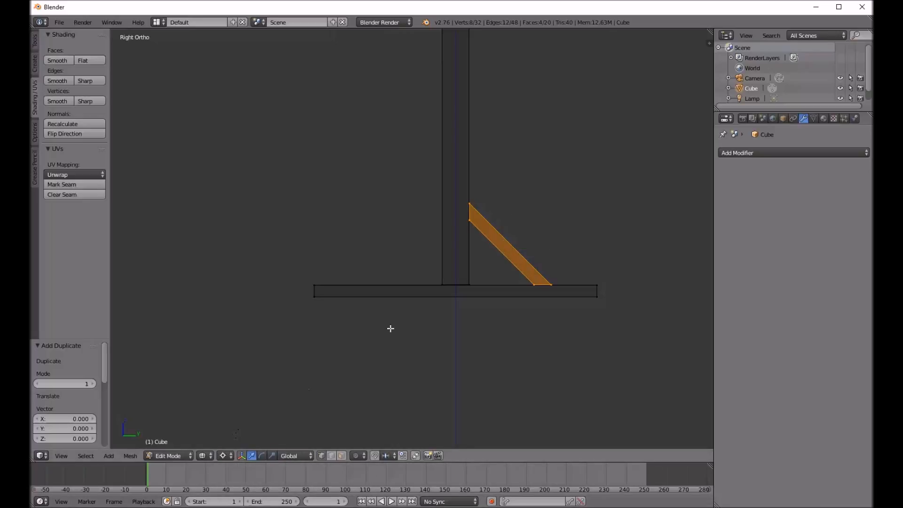
scroll(422, 294, up, 2)
shift+middle_drag(453, 316, 421, 323)
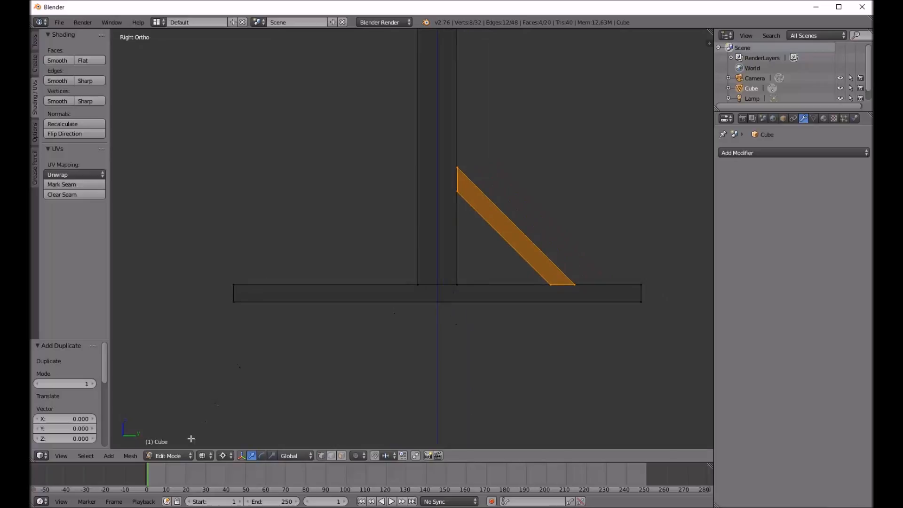
click(132, 455)
mouse_move(138, 399)
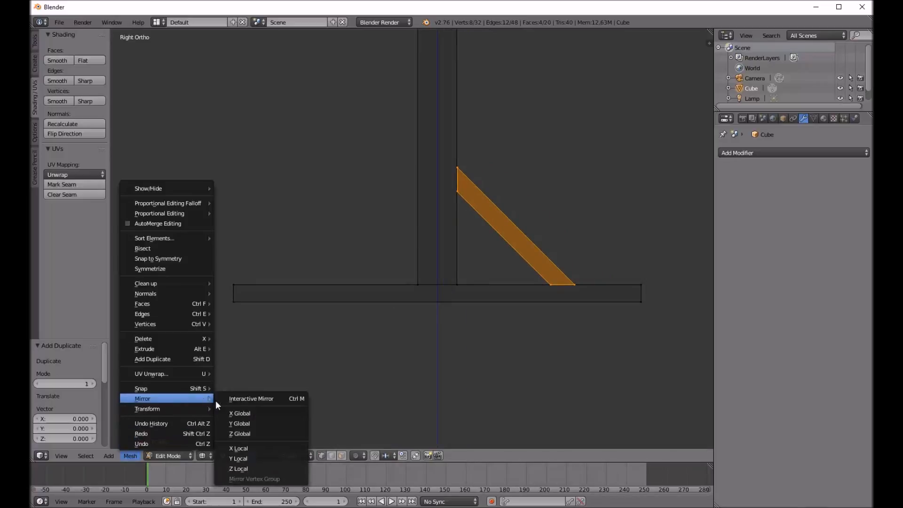
click(235, 424)
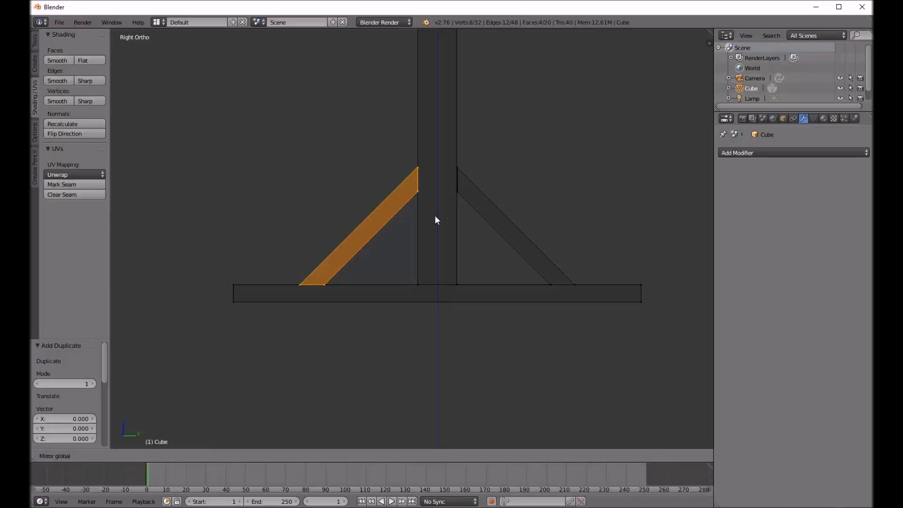
key(shift+y)
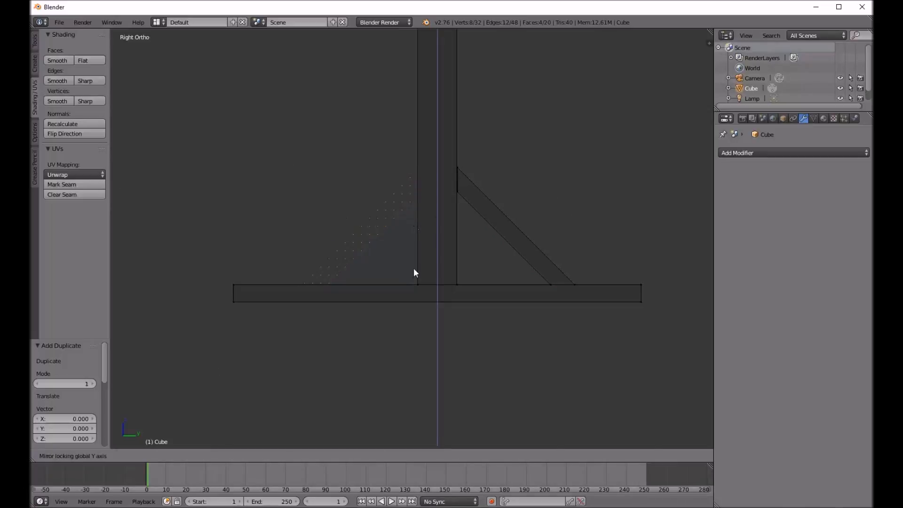
key(Escape)
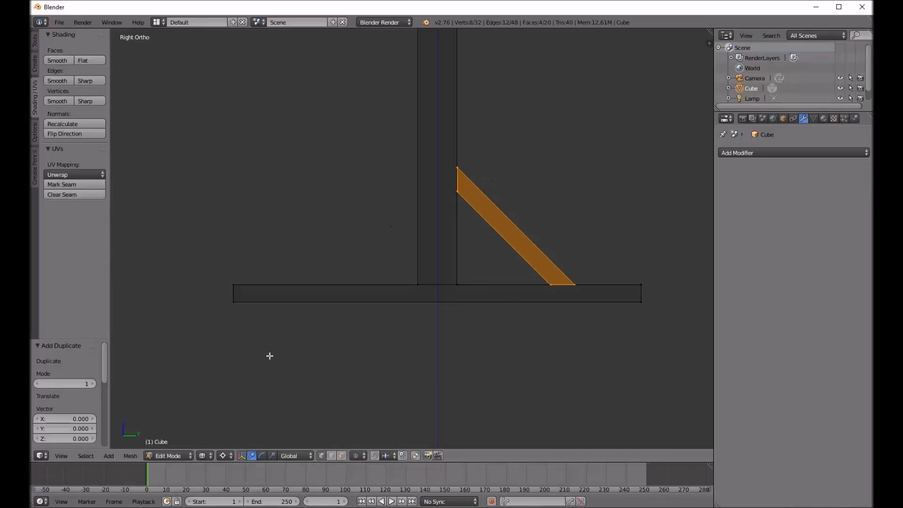
Mirror the duplicated brace along the global Y axis to the post's opposite side, deselect everything and switch to solid shading
click(130, 456)
mouse_move(139, 398)
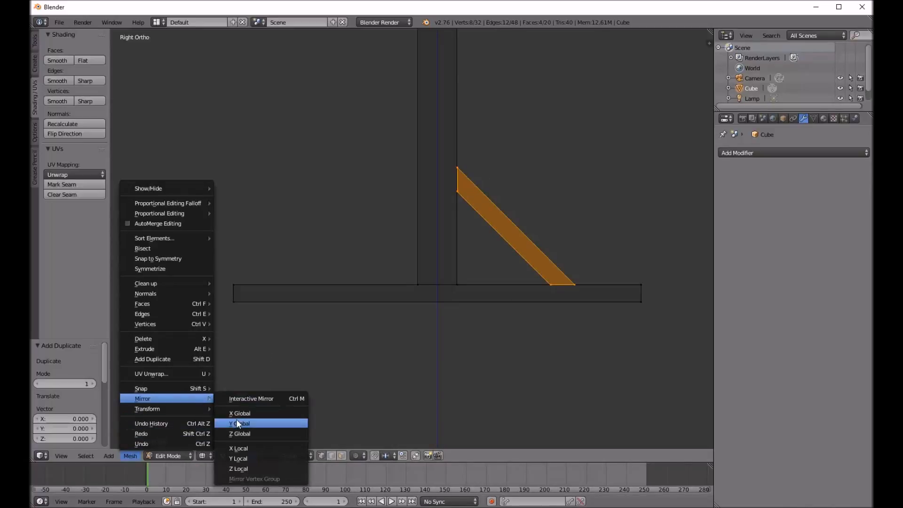
click(236, 419)
mouse_move(533, 227)
shift+middle_down()
mouse_move(316, 262)
mouse_move(357, 258)
shift+middle_up()
key(a)
key(z)
scroll(359, 257, down, 4)
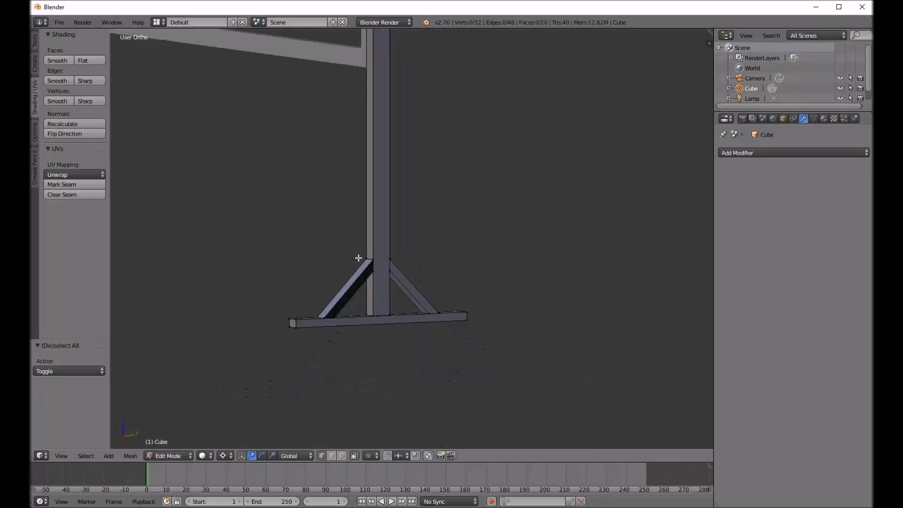
Select all linked geometry of the dark-shaded mirrored brace, recalculate its normals, deselect everything and return to Object Mode
scroll(359, 258, up, 7)
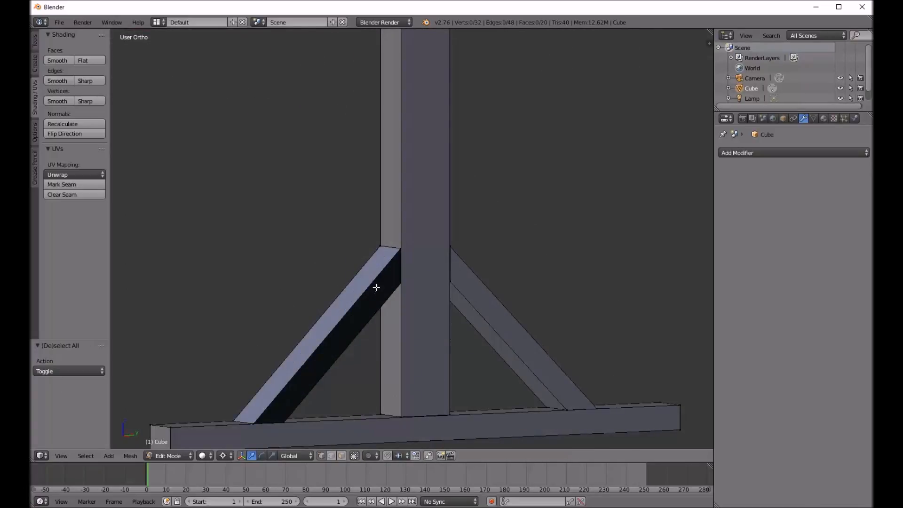
scroll(376, 288, down, 8)
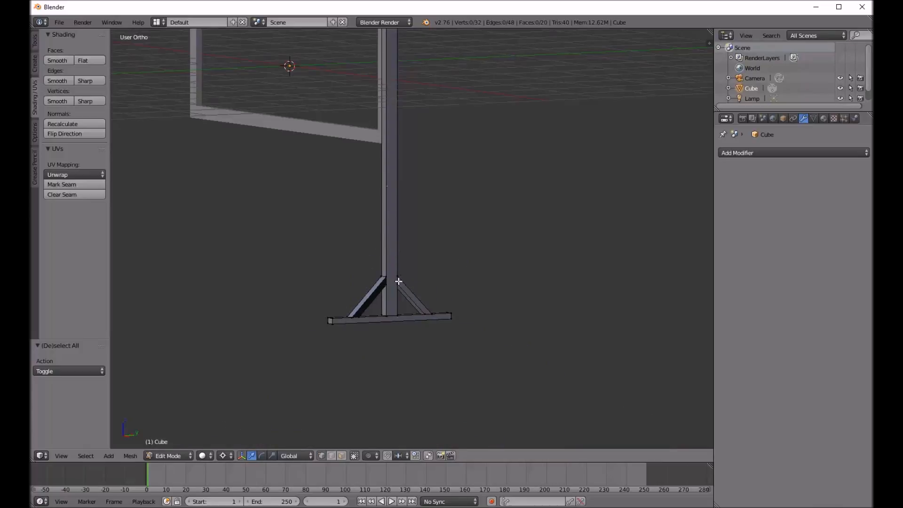
scroll(398, 281, down, 5)
mouse_move(400, 264)
middle_down()
mouse_move(375, 264)
mouse_move(474, 258)
mouse_move(400, 264)
middle_up()
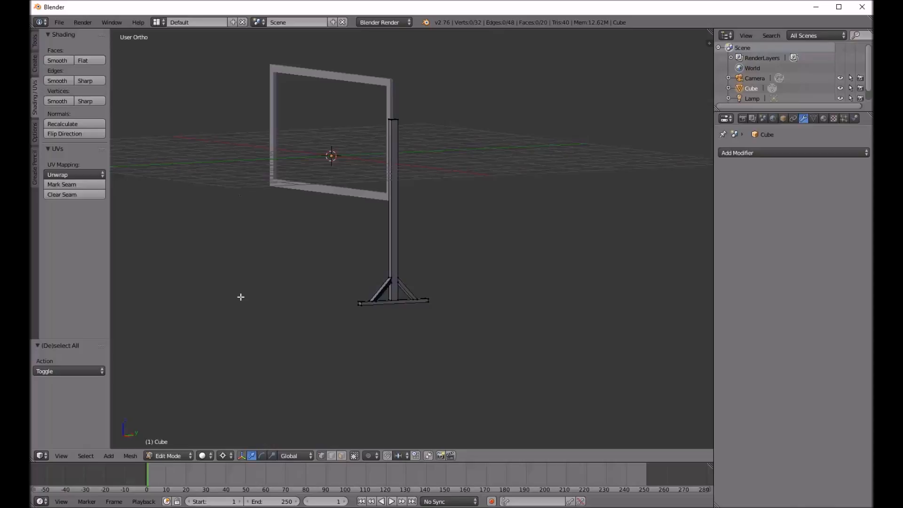
scroll(389, 296, up, 8)
key(z)
key(z)
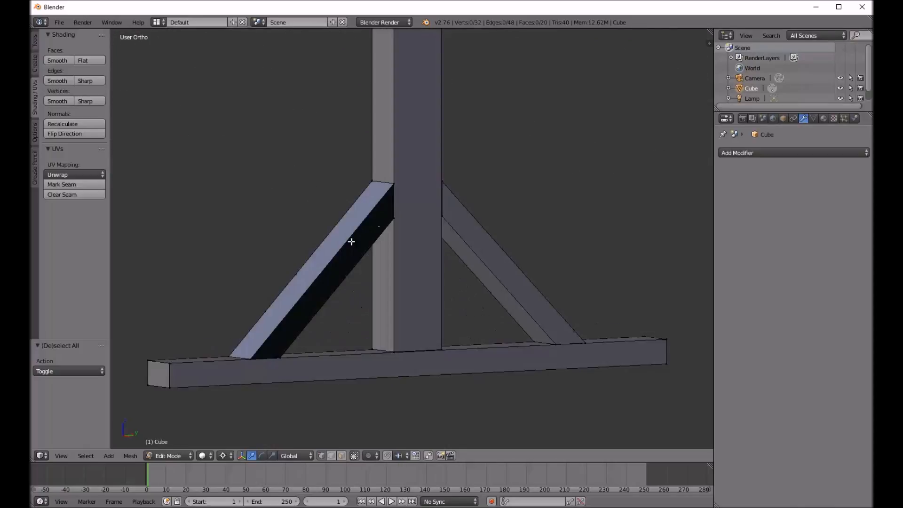
right_click(393, 183)
key(ctrl+l)
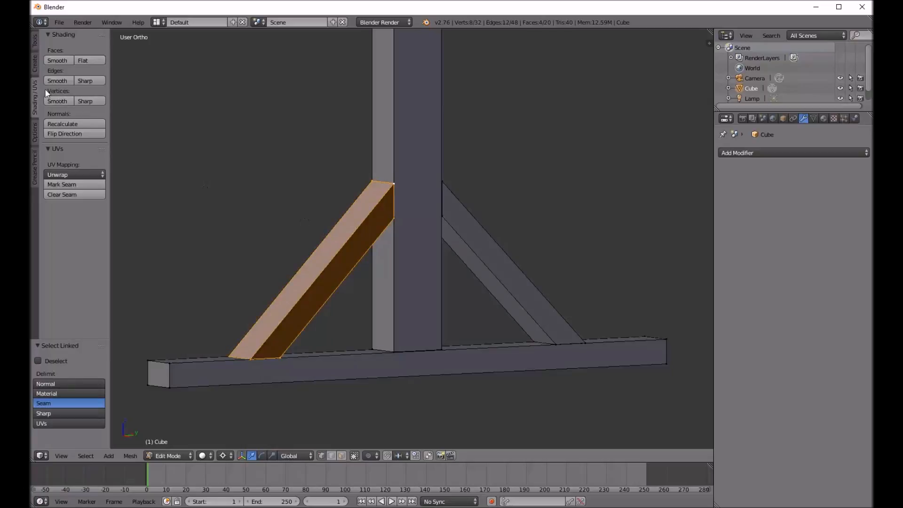
click(72, 124)
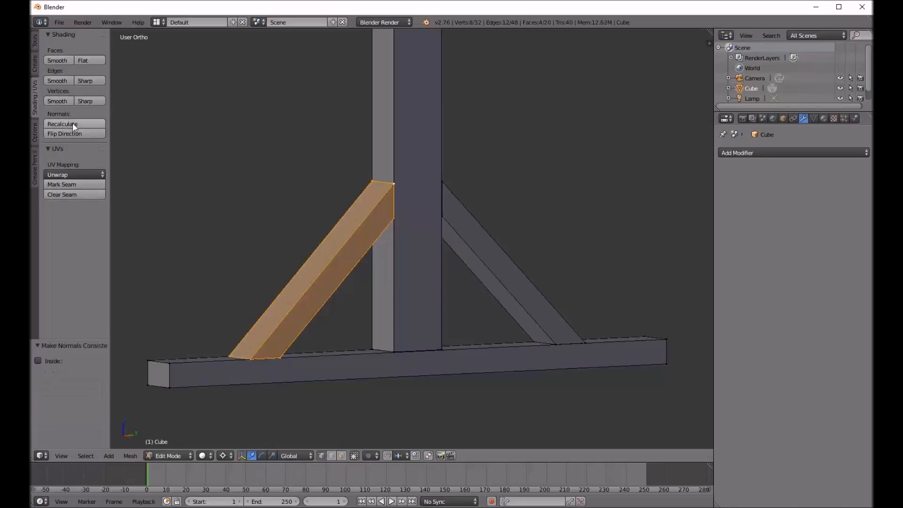
scroll(346, 226, down, 2)
key(a)
key(Tab)
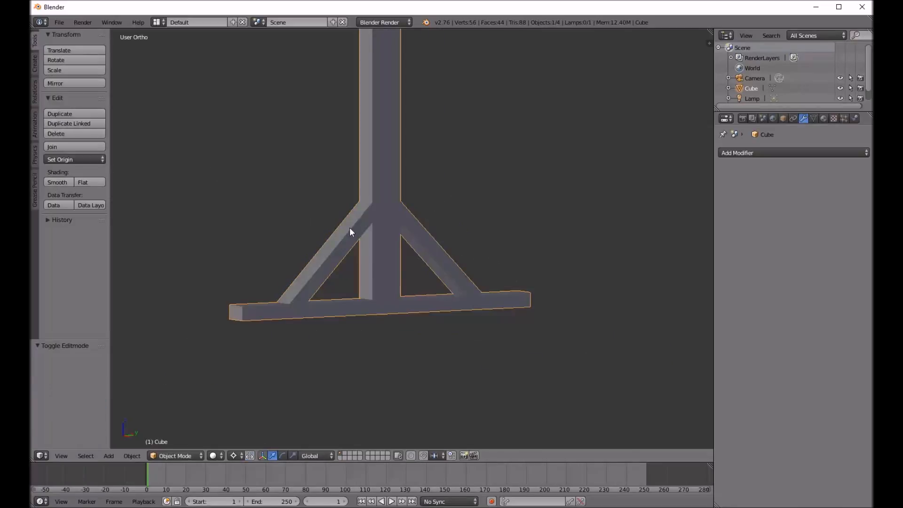
Add a Mirror modifier across the X axis to the stand in the front view to produce the opposite stand
scroll(350, 227, down, 5)
shift+middle_drag(355, 268, 356, 269)
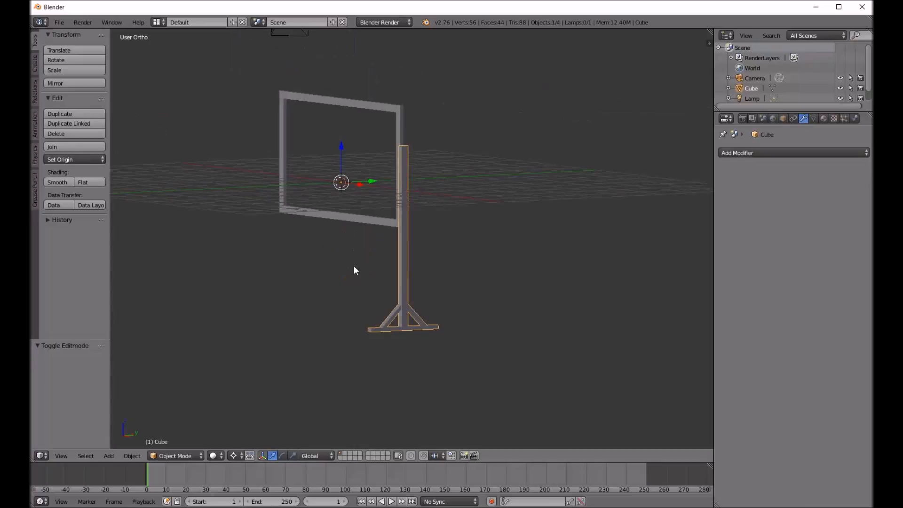
key(KP_1)
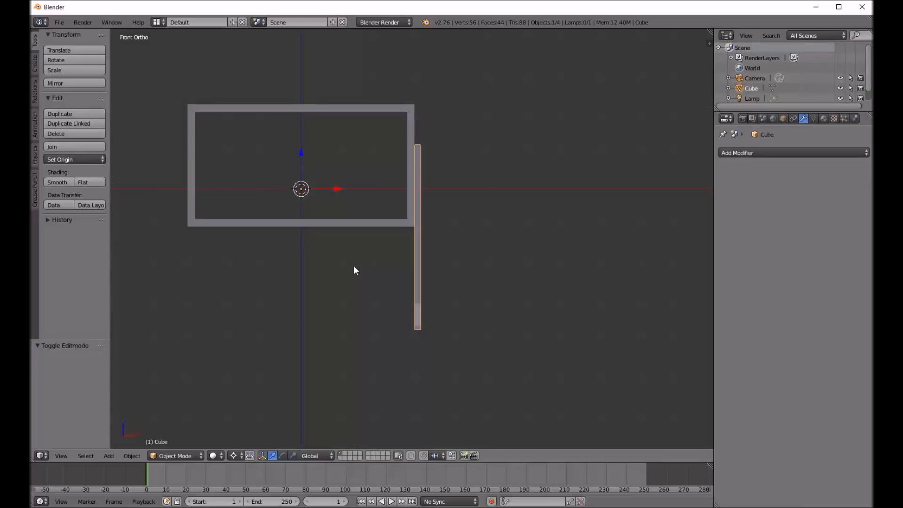
shift+middle_drag(338, 259, 429, 278)
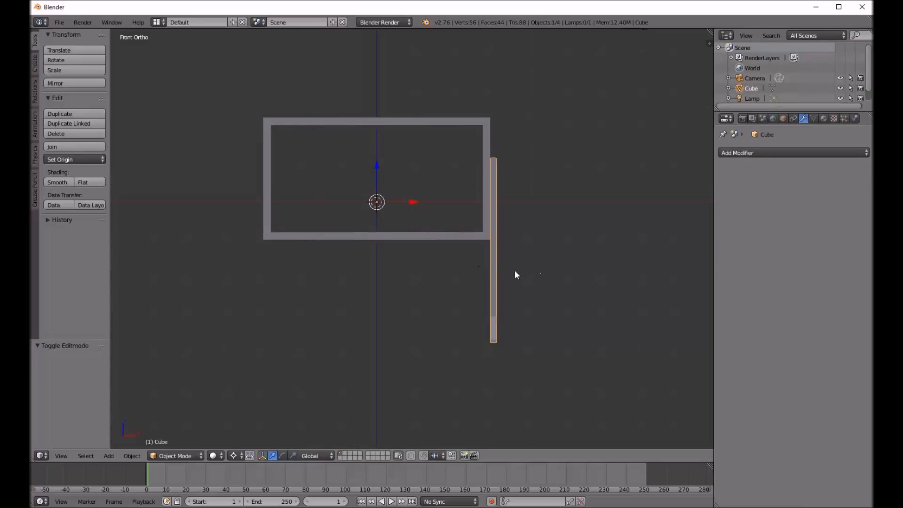
click(749, 152)
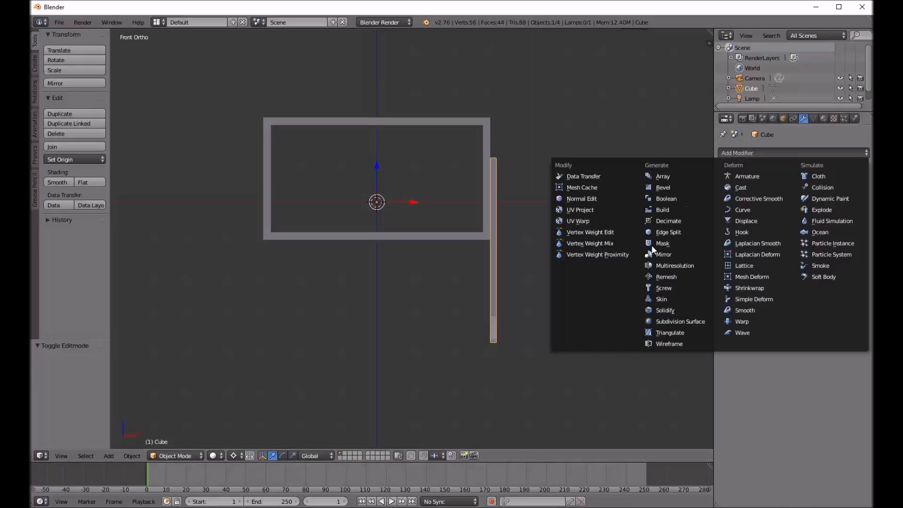
click(664, 254)
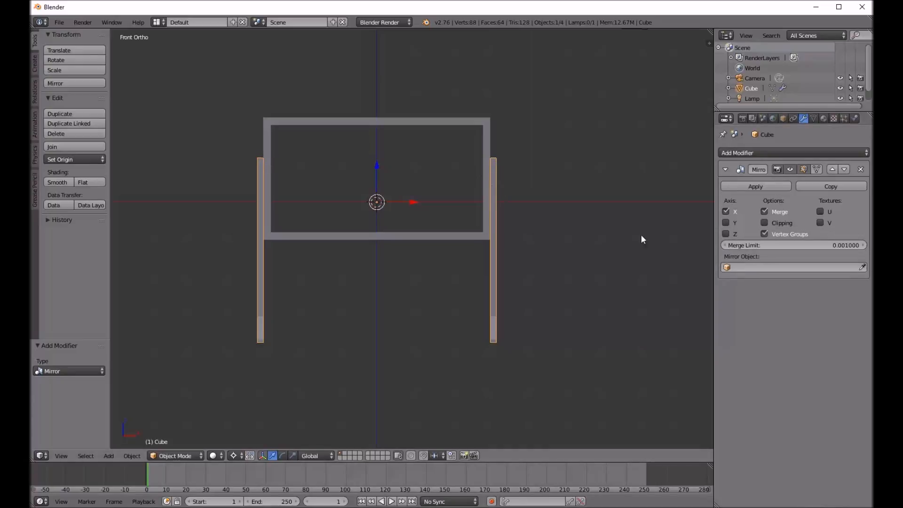
Check the board frame's mesh half in Edit Mode, deselect everything and examine the mirrored stands from several angles
click(764, 223)
key(Tab)
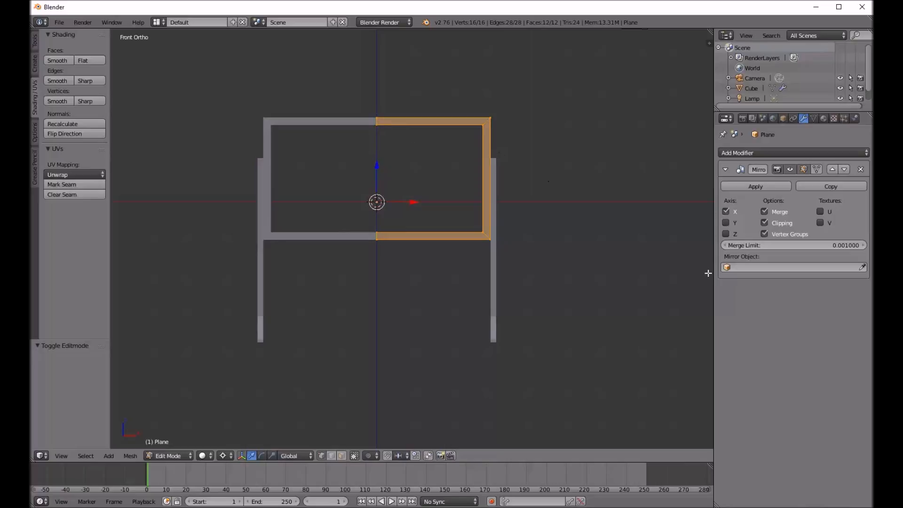
key(Tab)
key(a)
middle_drag(387, 238, 442, 257)
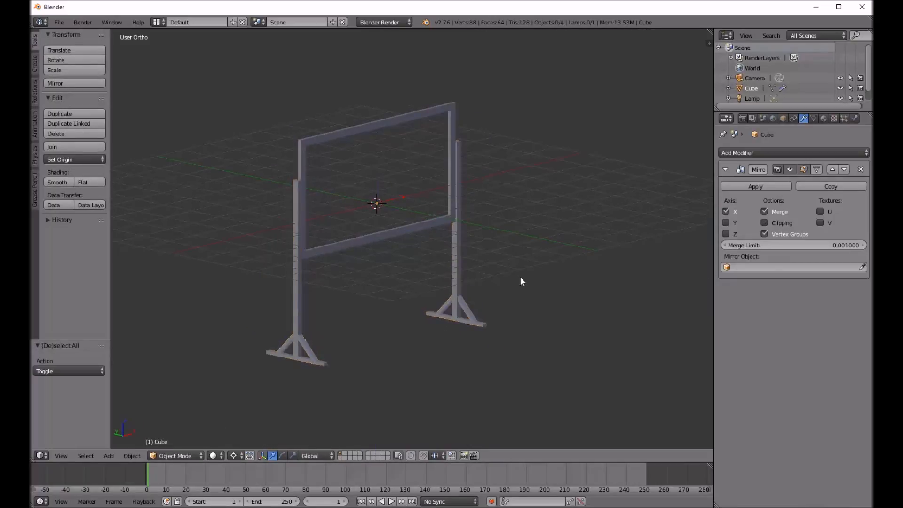
middle_drag(512, 288, 401, 269)
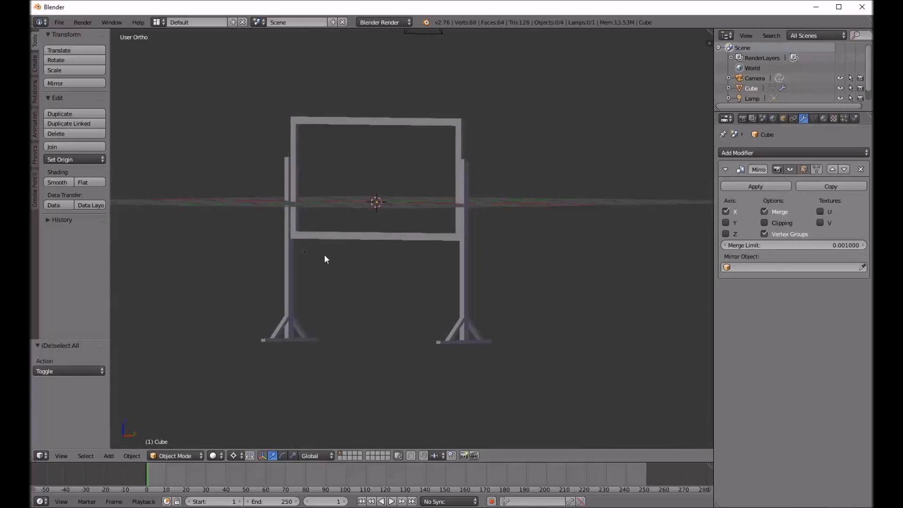
scroll(329, 257, up, 2)
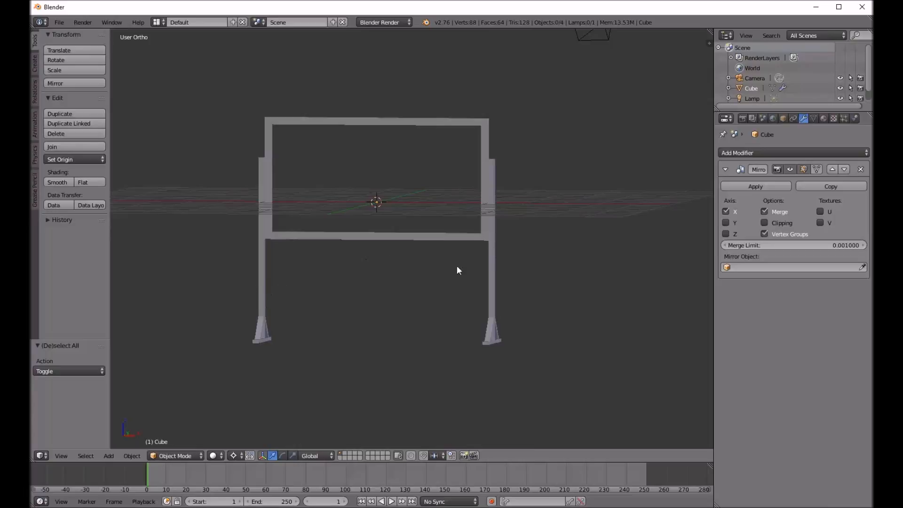
Add a cube in the front view and move it down about 1.3 units along Z, centred between the posts
key(KP_1)
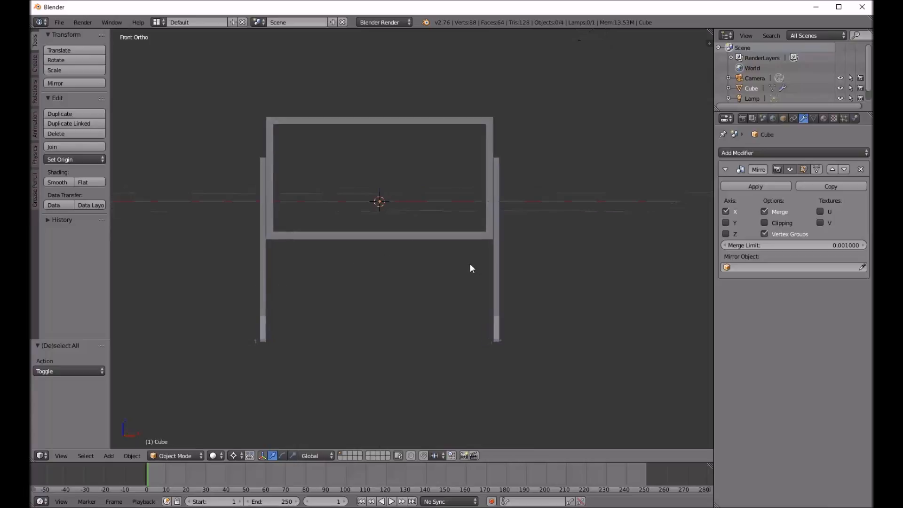
scroll(350, 267, up, 3)
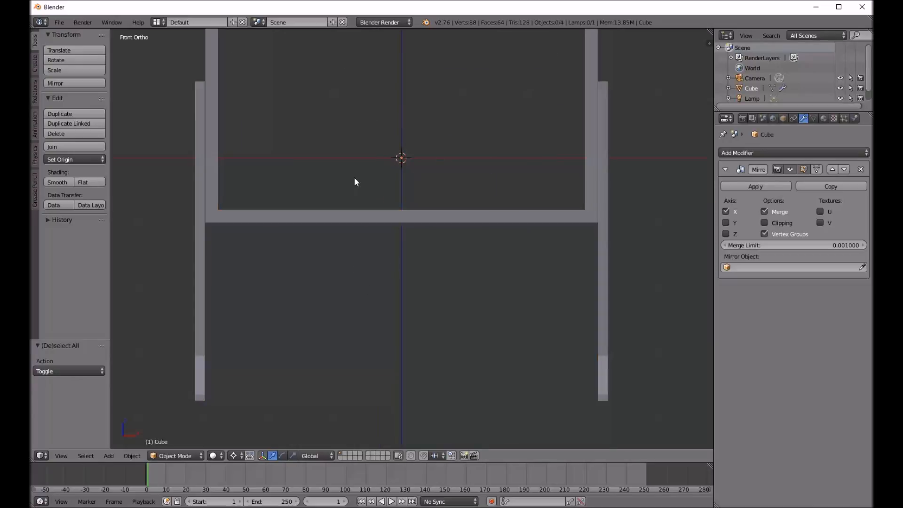
key(shift+a)
mouse_move(351, 178)
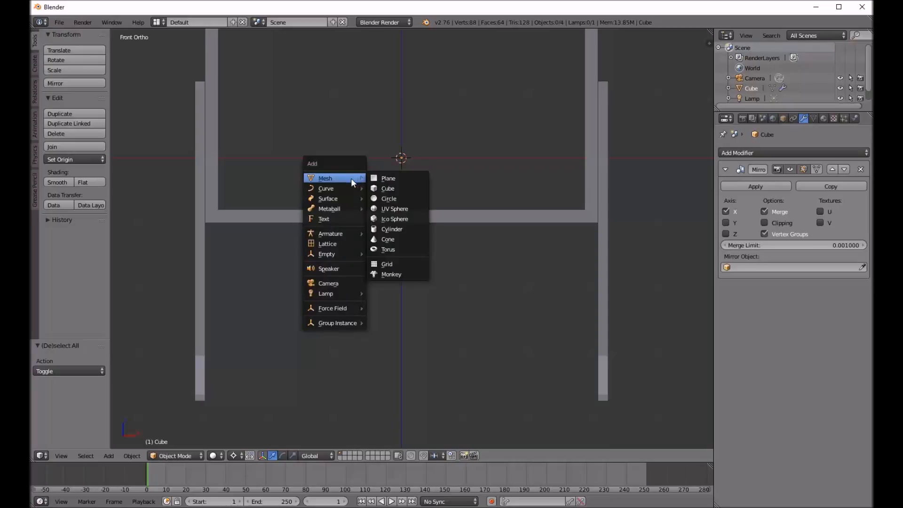
click(384, 188)
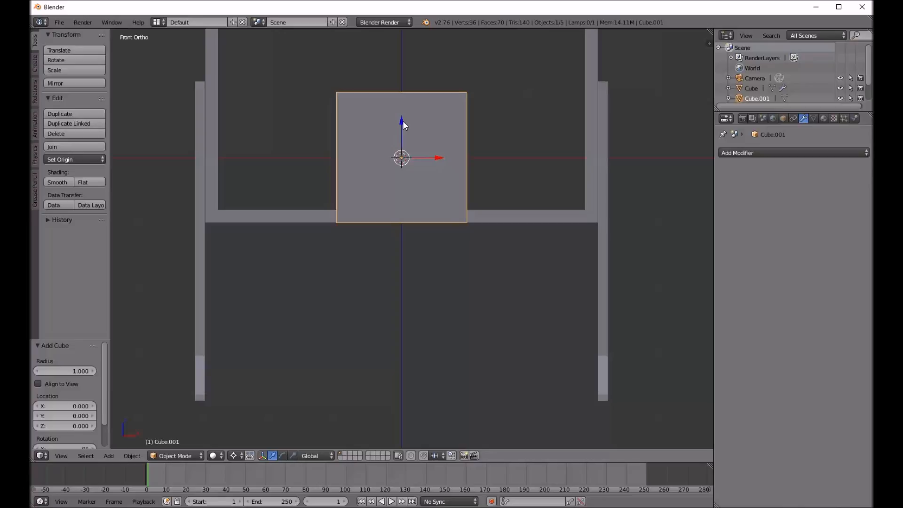
drag(403, 123, 395, 203)
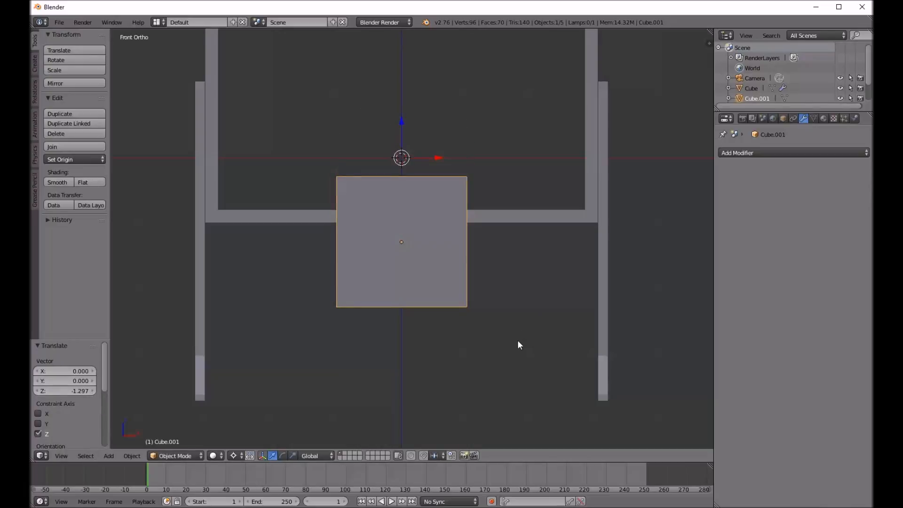
key(s)
key(z)
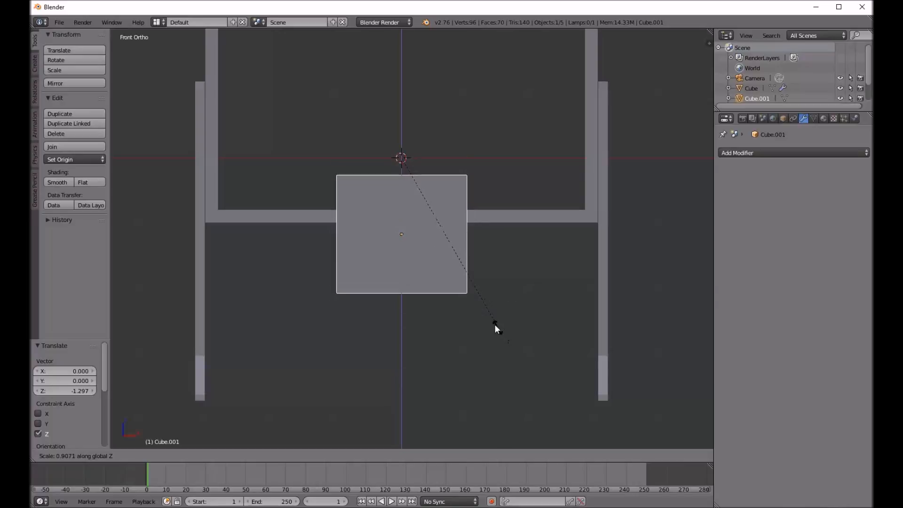
click(483, 294)
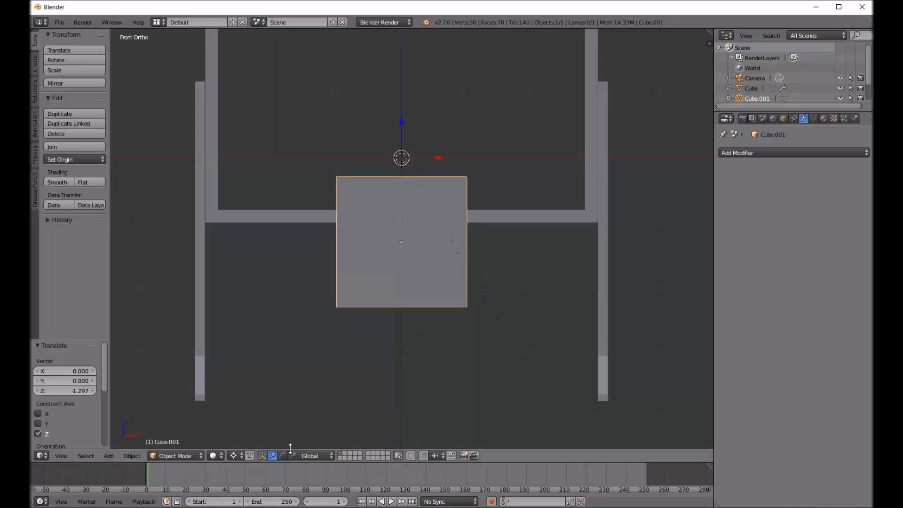
Set the pivot point to Median Point and flatten the cube along Z to about 0.07 of its height
click(232, 456)
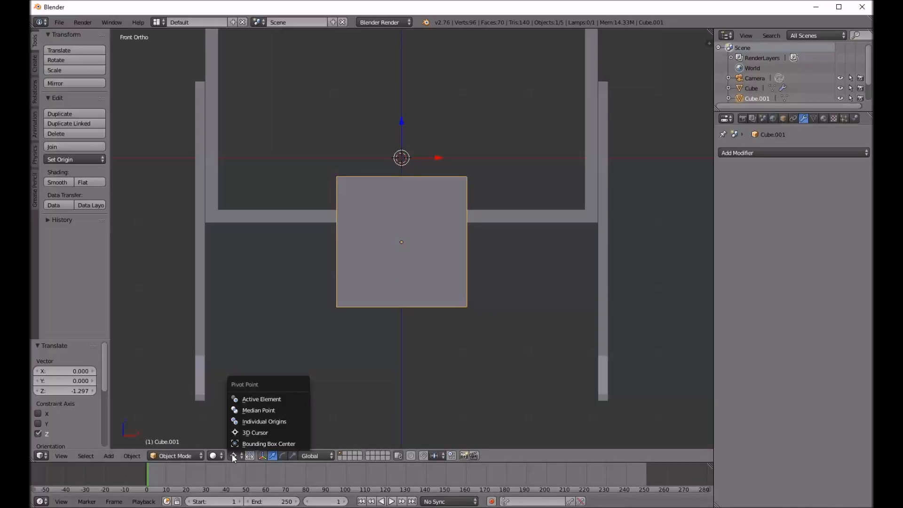
click(247, 409)
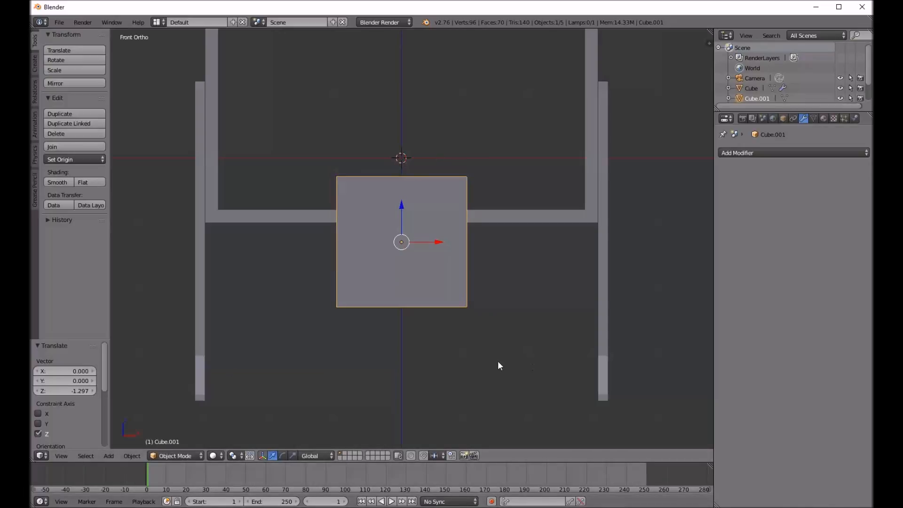
key(s)
key(z)
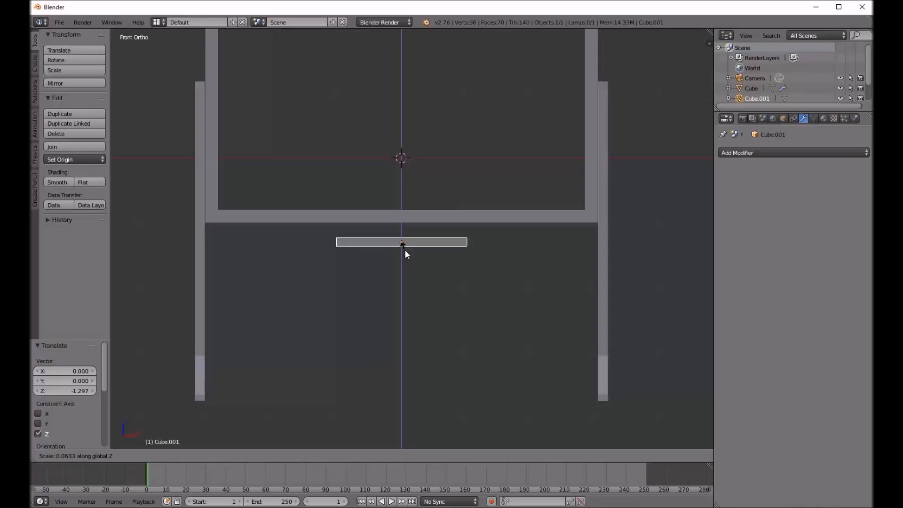
click(406, 252)
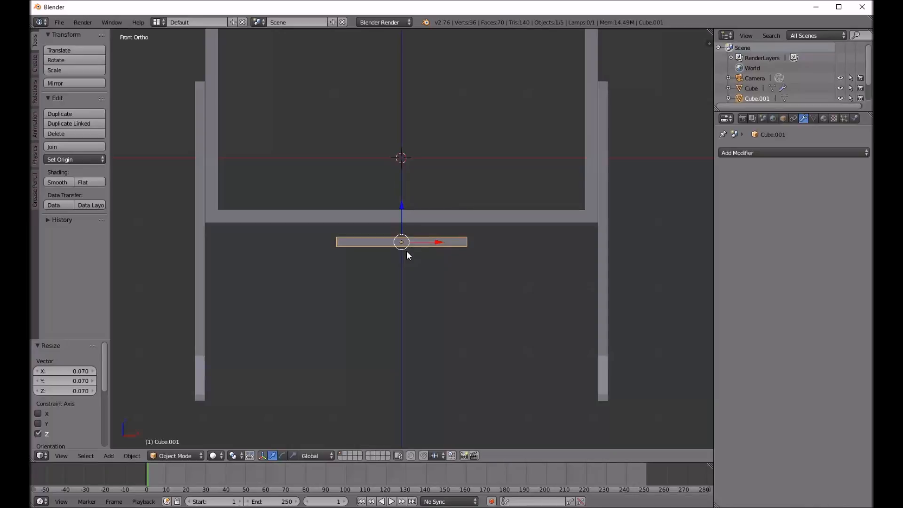
Lower the flattened cube about 0.17 units along Z beneath the frame's bottom rail
key(g)
key(z)
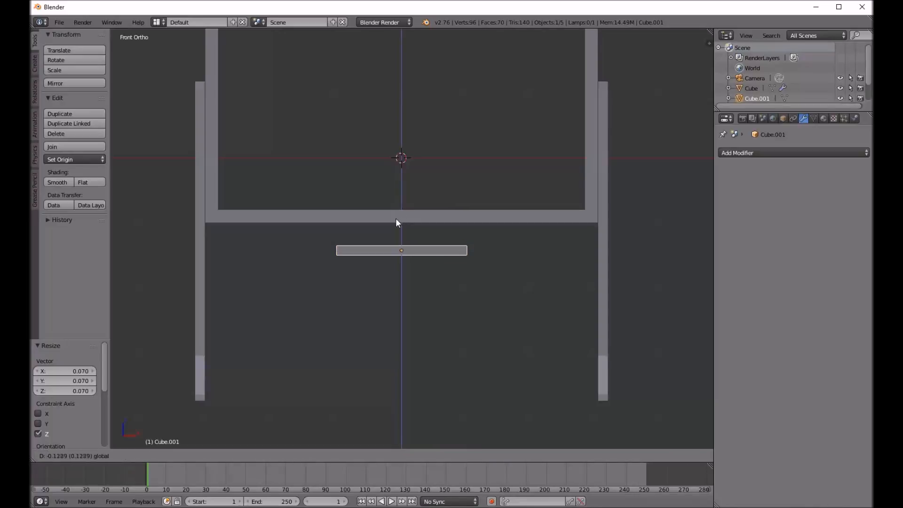
click(396, 245)
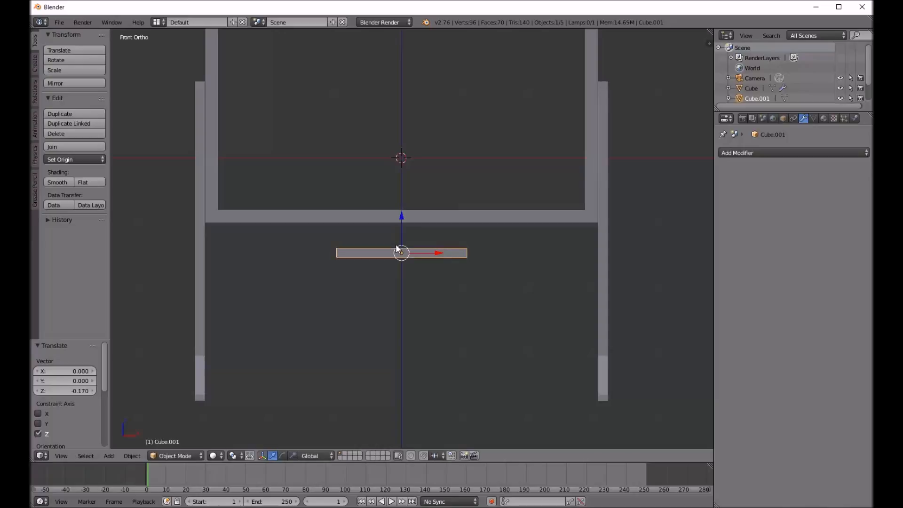
Stretch the flattened cube about 3 times along X, fine-tuning by about 1.006 so its ends meet both side posts' inner faces
key(s)
key(x)
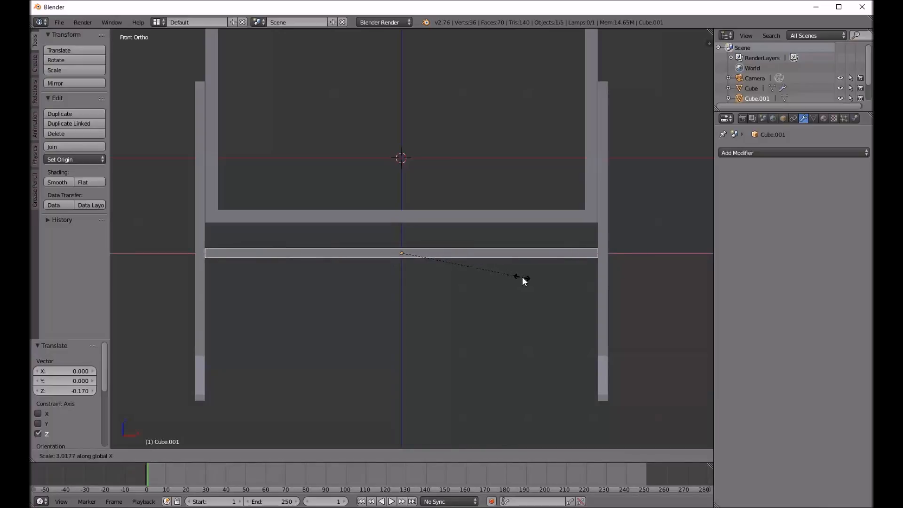
click(520, 277)
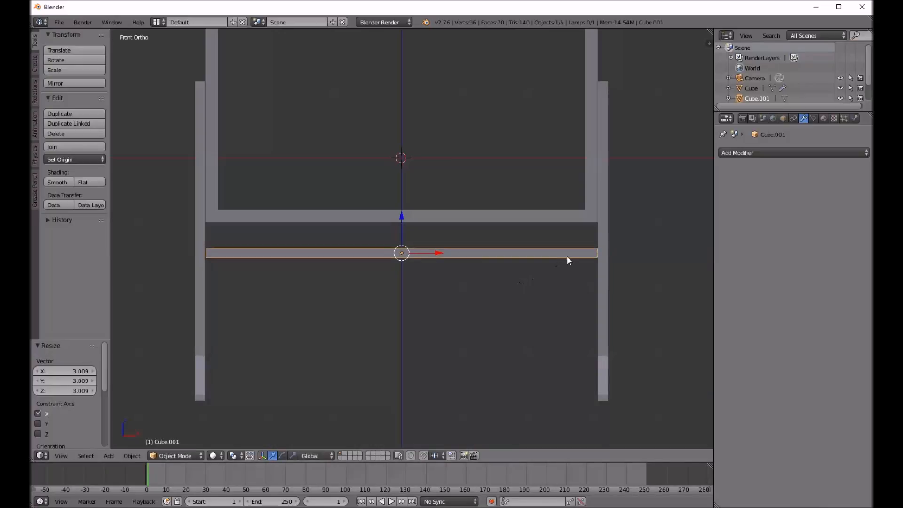
scroll(566, 256, up, 8)
key(s)
key(x)
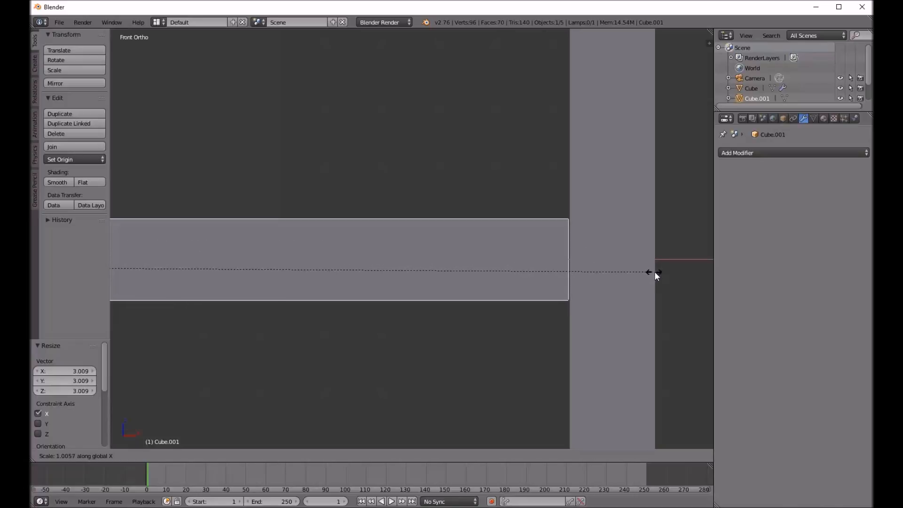
click(657, 272)
Narrow the crossbar along Y to about 0.154 of its depth
scroll(433, 258, down, 5)
scroll(433, 254, down, 6)
shift+middle_drag(334, 264, 477, 268)
middle_drag(600, 242, 513, 256)
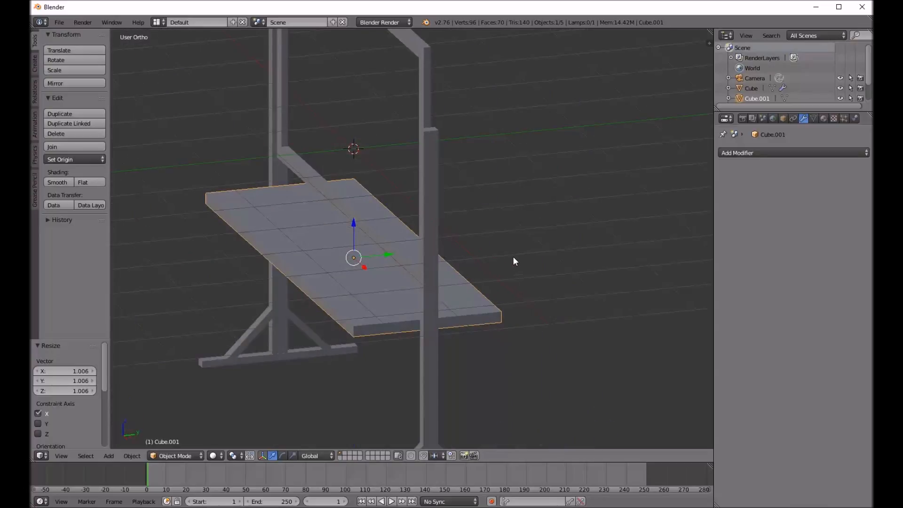
key(KP_3)
scroll(424, 235, up, 3)
scroll(327, 238, up, 3)
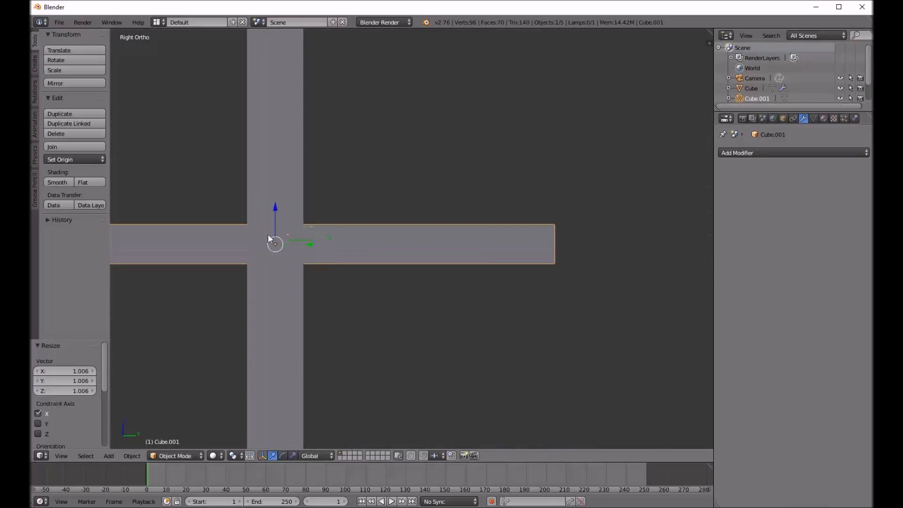
shift+middle_drag(267, 234, 383, 246)
key(s)
key(y)
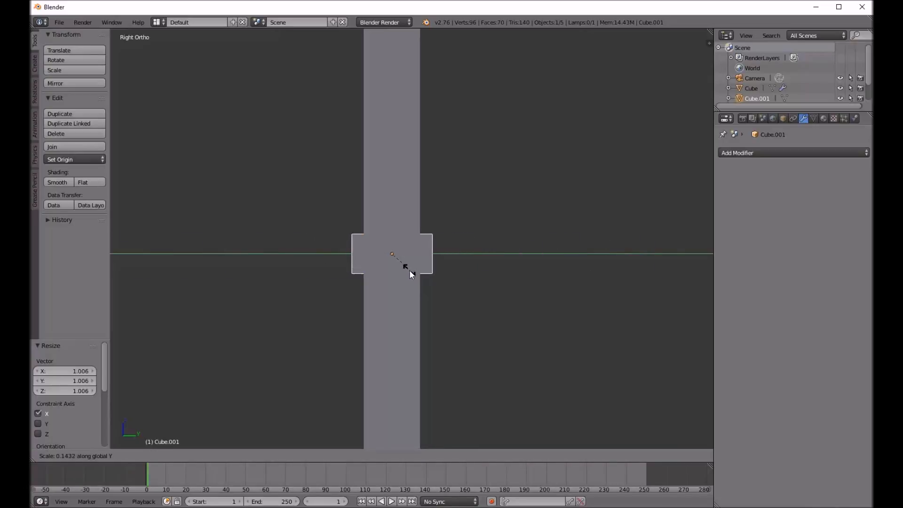
click(421, 278)
middle_drag(427, 277, 349, 222)
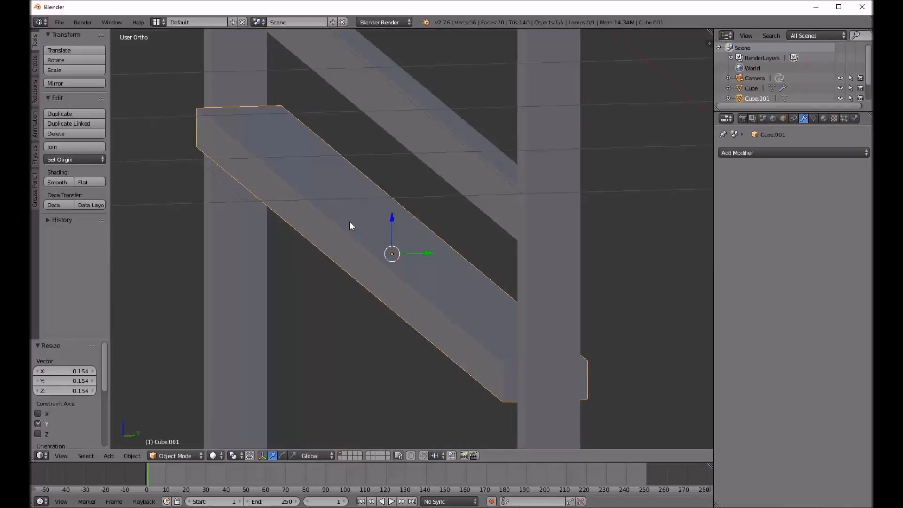
Scale the crossbar by a further 0.654 or so along Y so its depth stays within the side posts
scroll(349, 221, down, 5)
key(z)
key(z)
key(Tab)
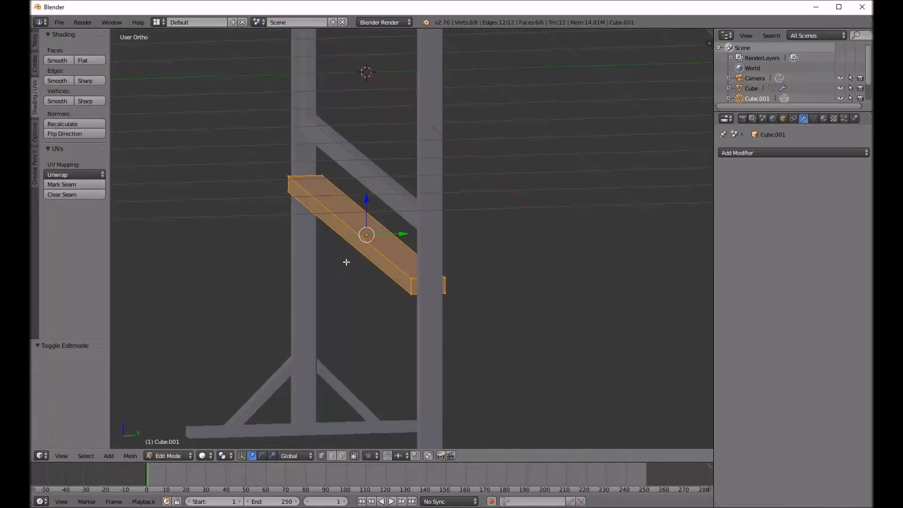
key(Tab)
key(a)
middle_drag(313, 263, 486, 155)
scroll(502, 143, up, 5)
scroll(501, 140, down, 5)
middle_drag(460, 184, 476, 178)
scroll(427, 171, up, 5)
scroll(427, 170, up, 4)
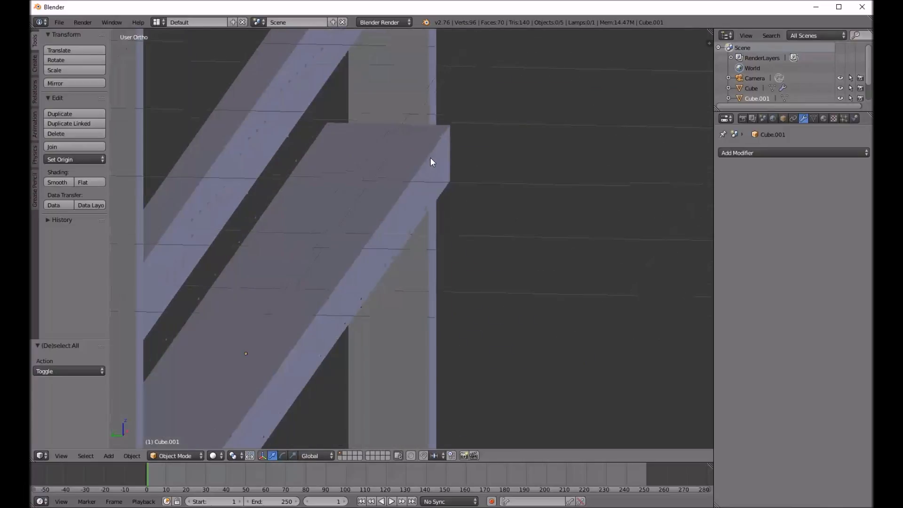
right_click(432, 160)
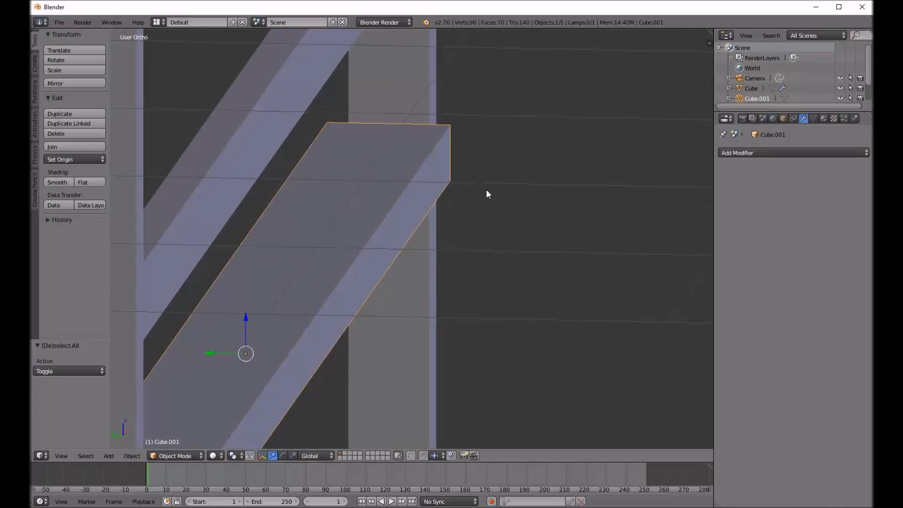
key(s)
key(y)
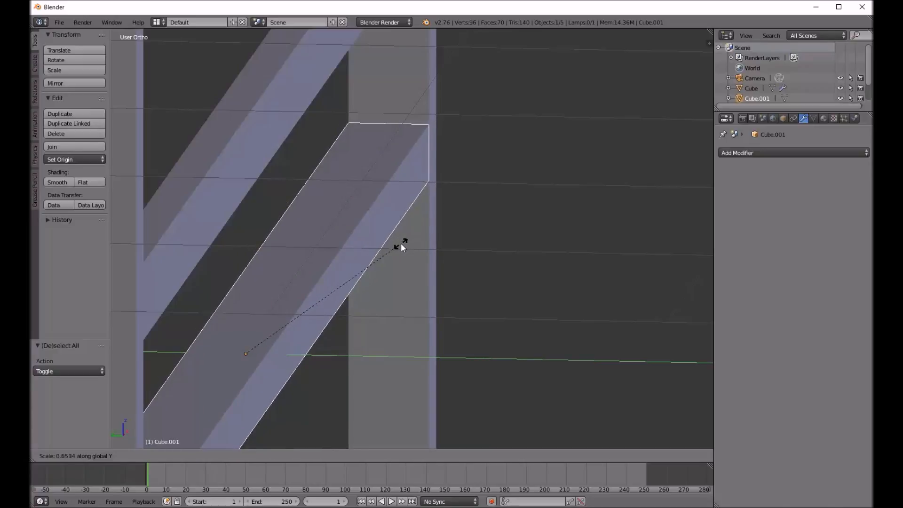
click(401, 243)
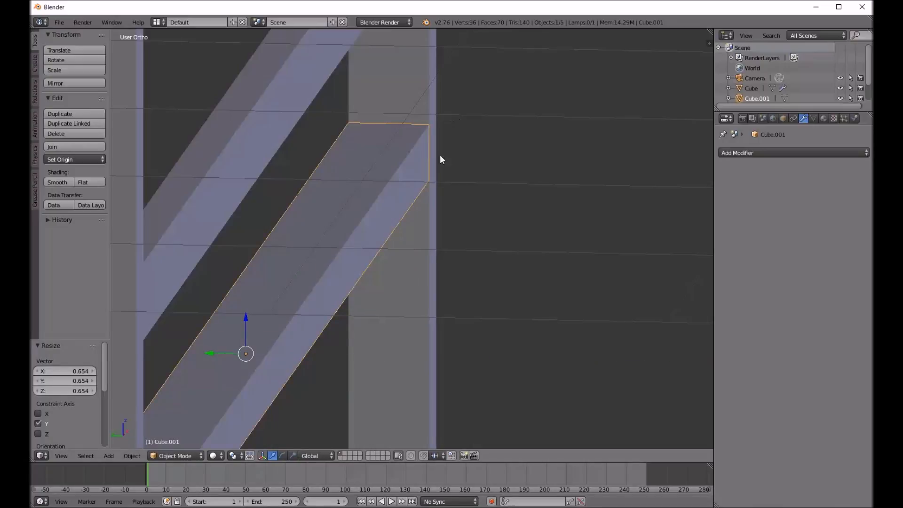
Examine the narrowed crossbar's fit between the side posts from the side and front views
key(KP_3)
scroll(535, 268, down, 3)
middle_drag(393, 275, 495, 253)
key(KP_1)
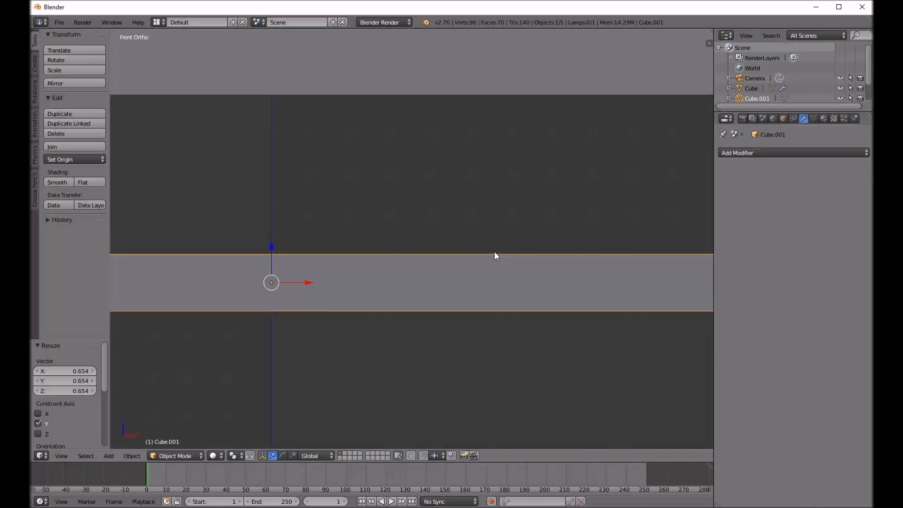
scroll(495, 252, down, 7)
middle_drag(478, 289, 514, 244)
key(KP_1)
scroll(525, 251, up, 3)
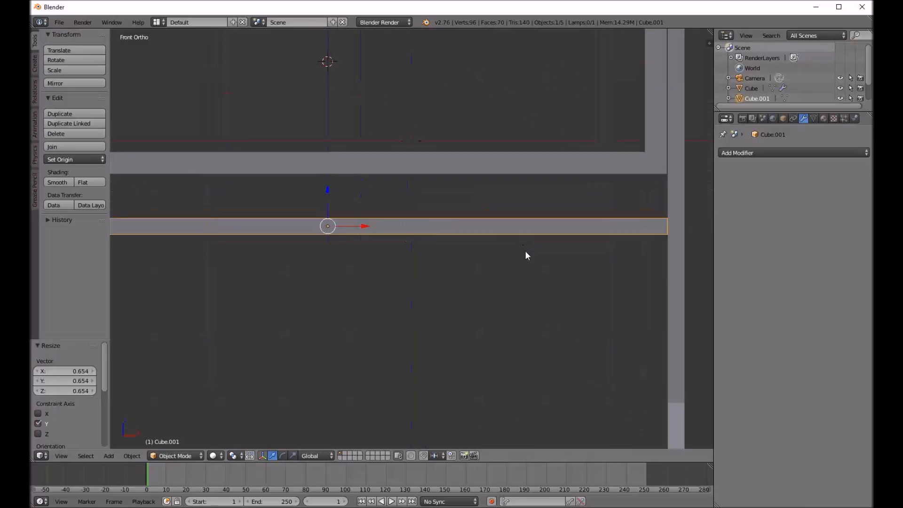
scroll(537, 252, down, 2)
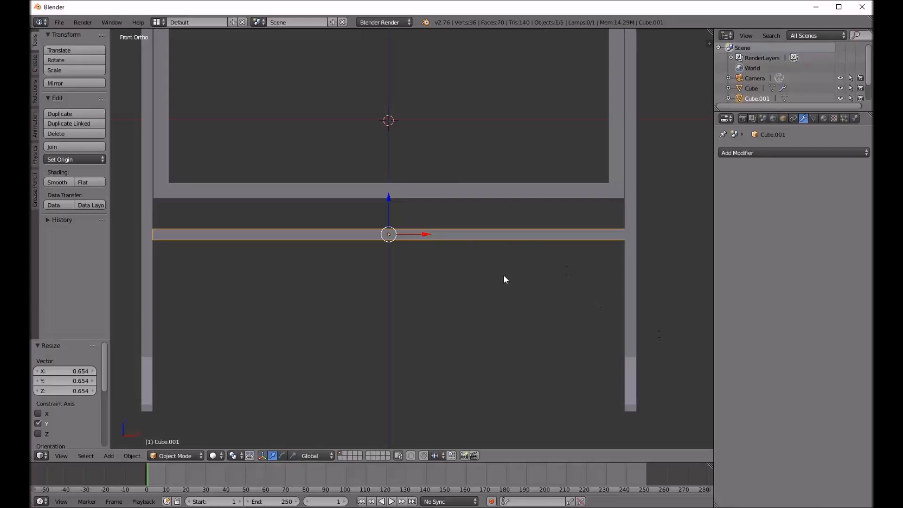
shift+middle_drag(399, 277, 403, 263)
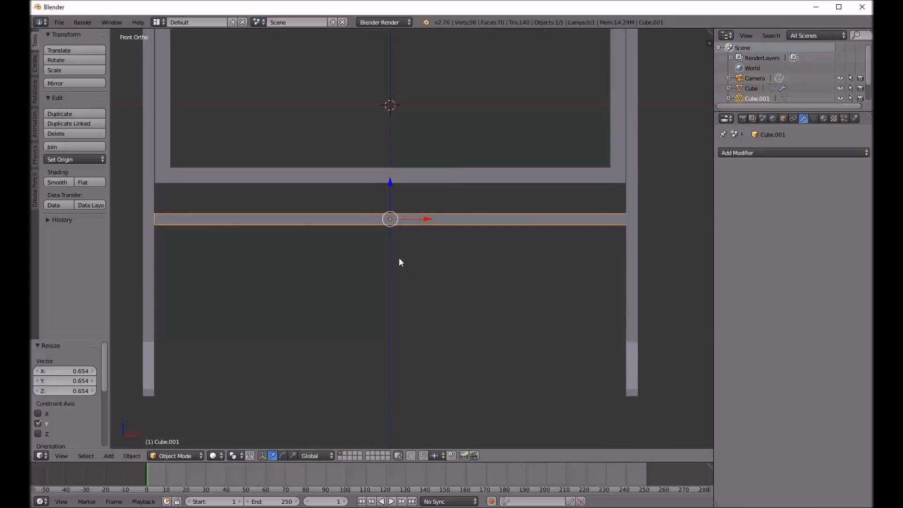
Duplicate the crossbar in place and rotate the copy 45° in the front view
key(g)
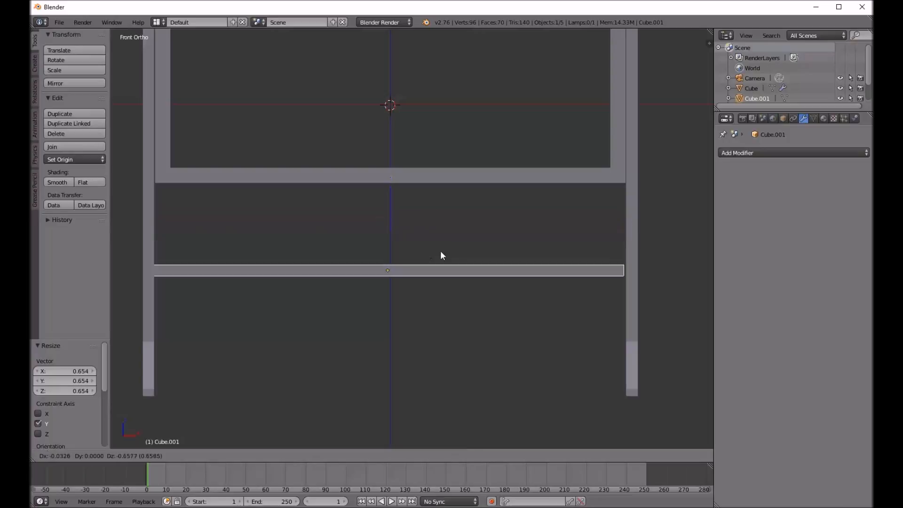
key(Escape)
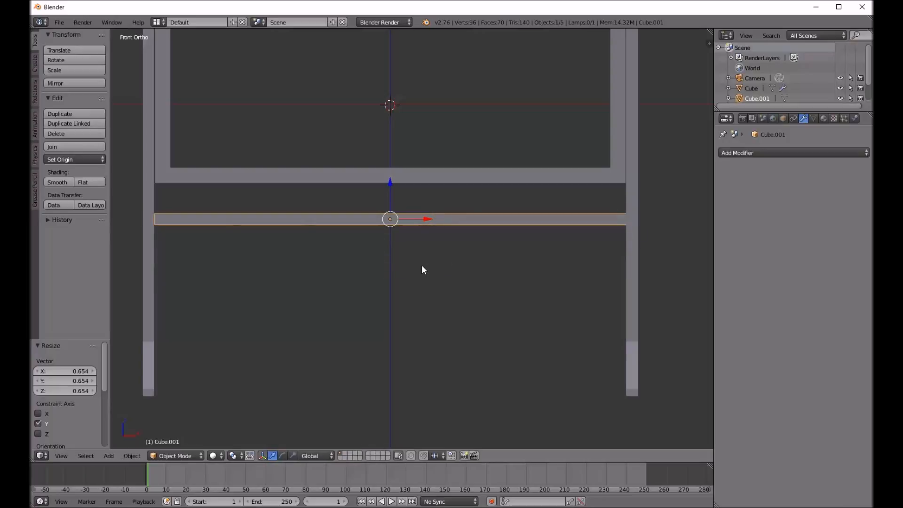
key(shift+d)
key(Escape)
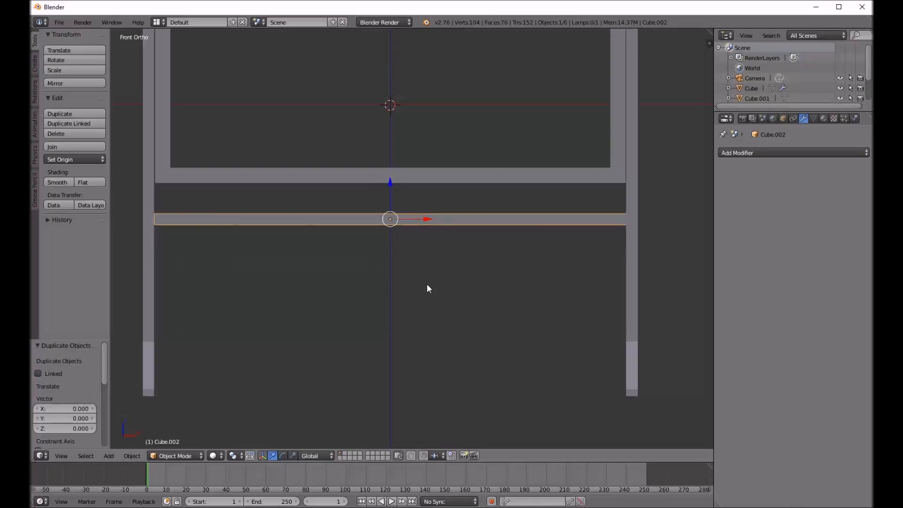
text(r45)
key(Return)
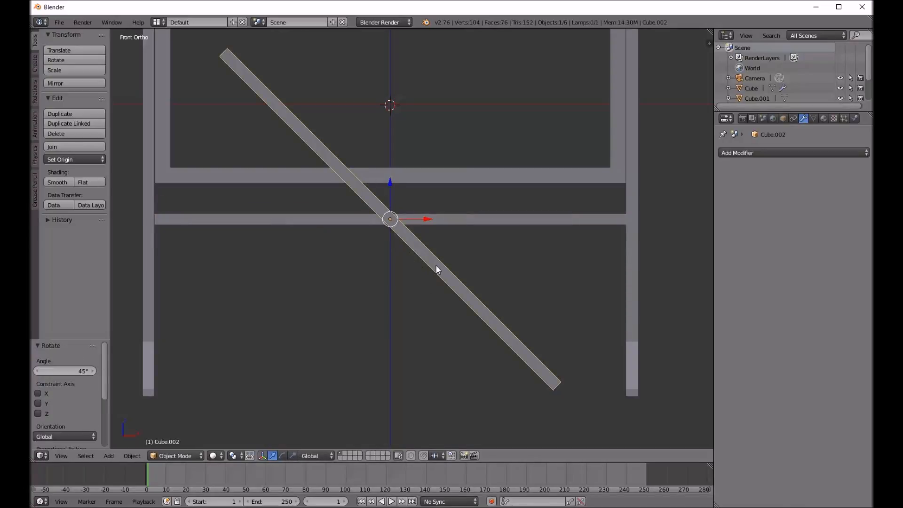
Move the rotated bar about 2.11 units along X and 0.52 down along Z so it crosses the side post
key(z)
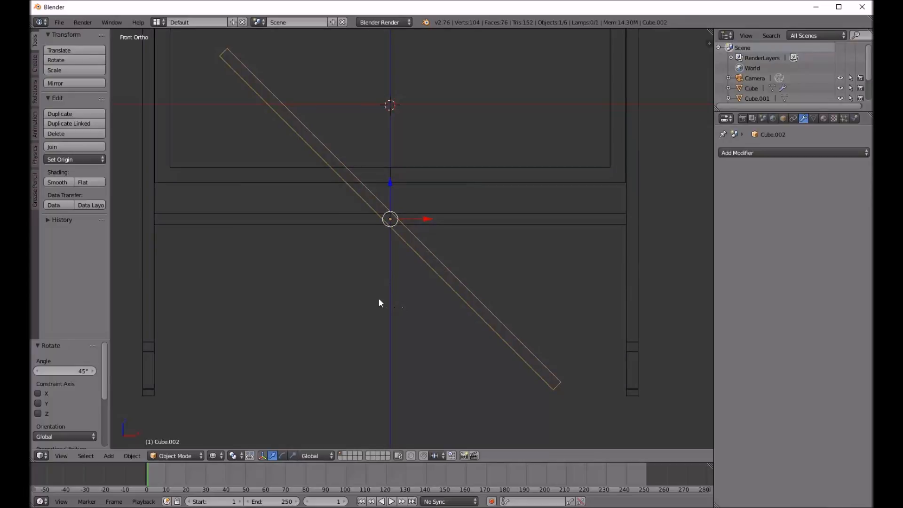
key(g)
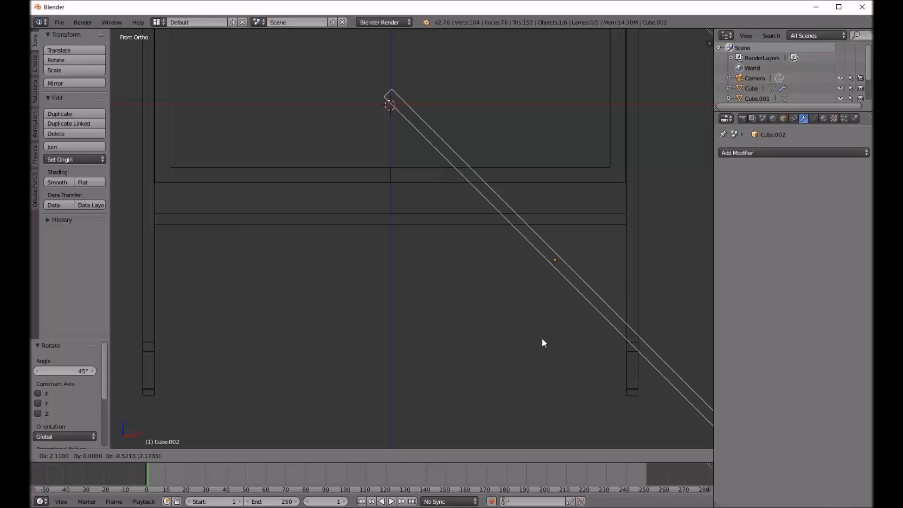
click(542, 339)
scroll(611, 354, up, 4)
key(z)
Lower the diagonal bar about 0.035 units along Z to meet the top of the post's foot braces
middle_drag(634, 345, 593, 295)
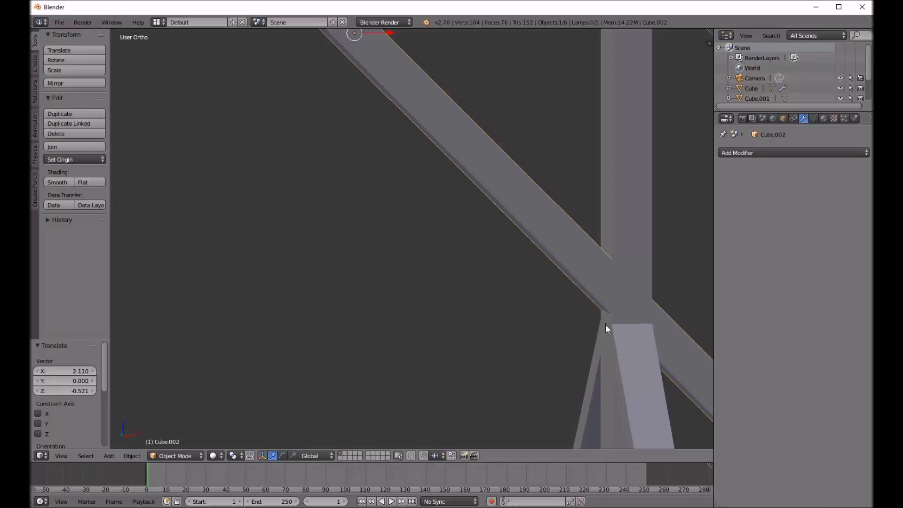
key(KP_3)
scroll(560, 293, down, 5)
key(KP_1)
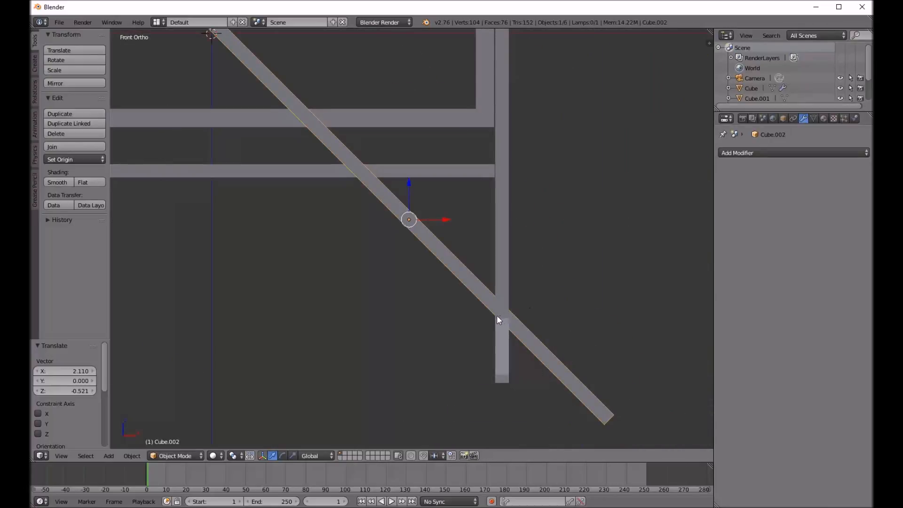
scroll(497, 316, up, 6)
middle_drag(496, 317, 393, 258)
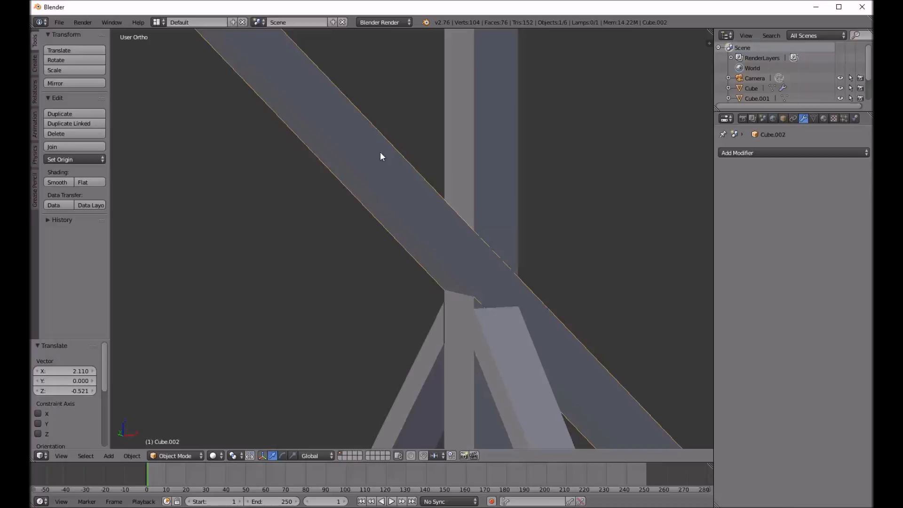
key(g)
key(z)
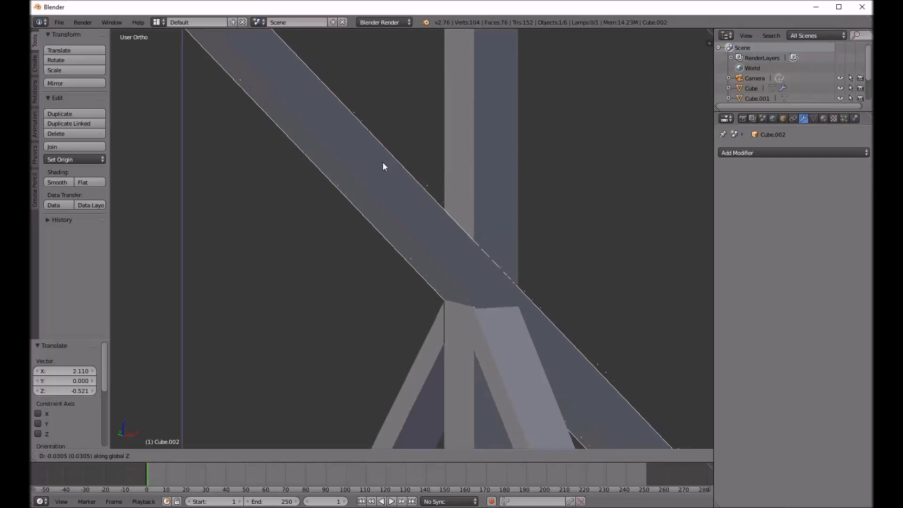
click(386, 182)
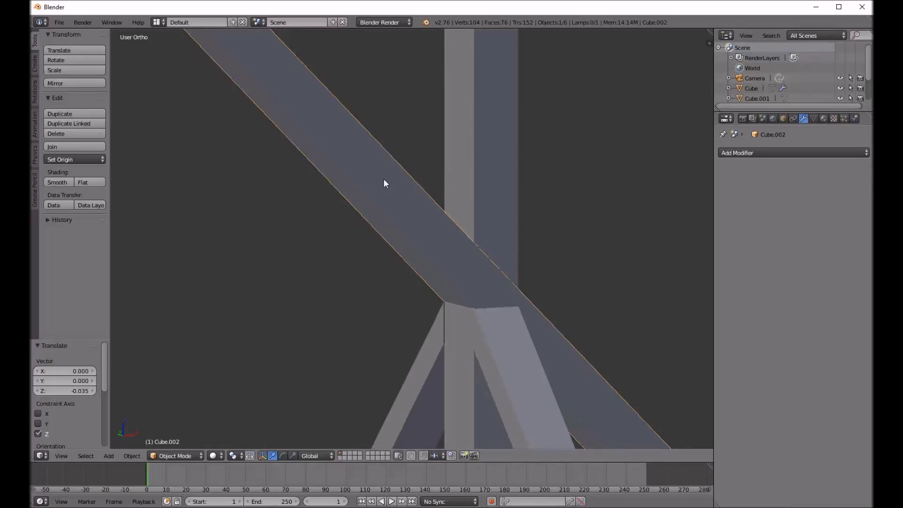
Knife a horizontal cut through the diagonal bar along the crossbar's lower edge, with angle constraint and cut-through on
key(KP_1)
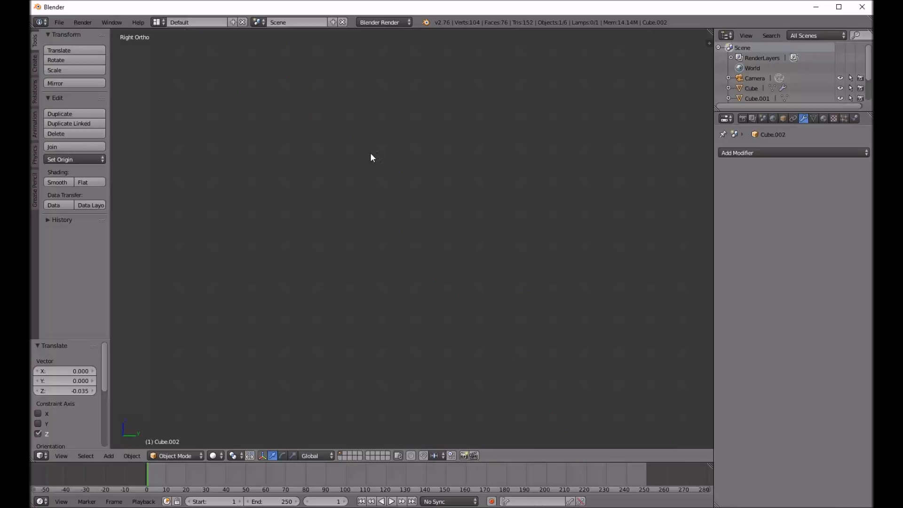
scroll(371, 157, down, 6)
shift+middle_drag(358, 179, 448, 247)
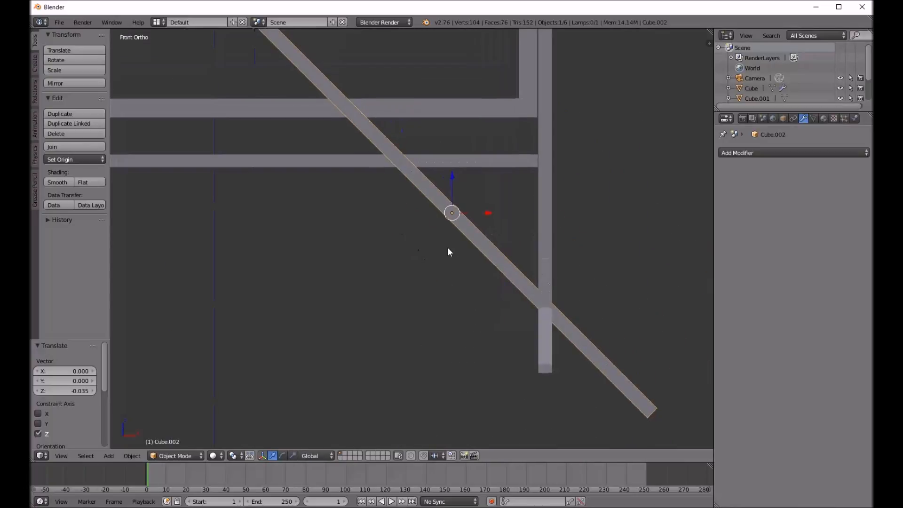
shift+middle_drag(395, 221, 421, 266)
scroll(433, 235, up, 3)
scroll(439, 231, down, 3)
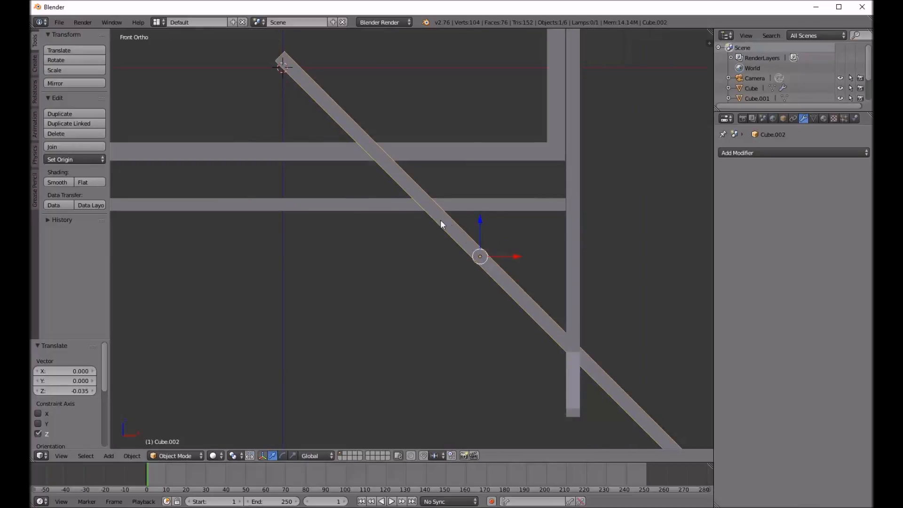
key(Tab)
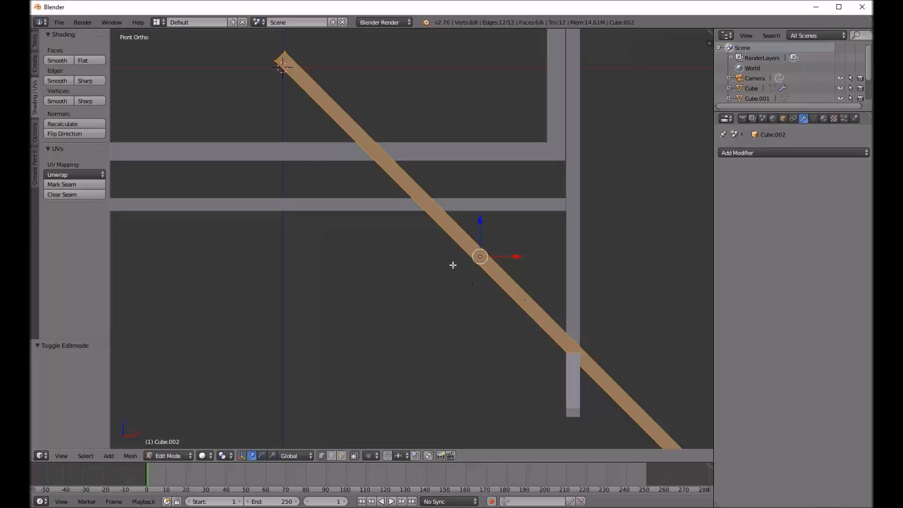
scroll(430, 210, up, 7)
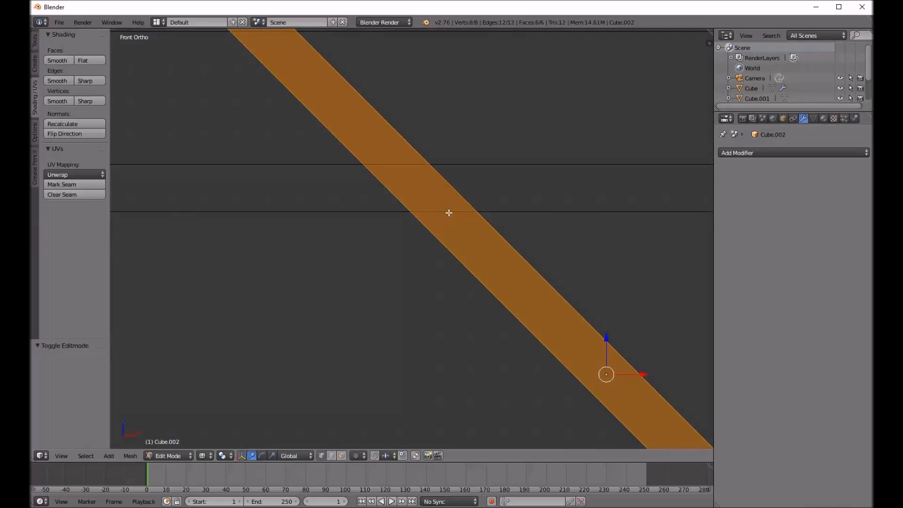
scroll(448, 212, up, 3)
key(a)
scroll(471, 226, up, 2)
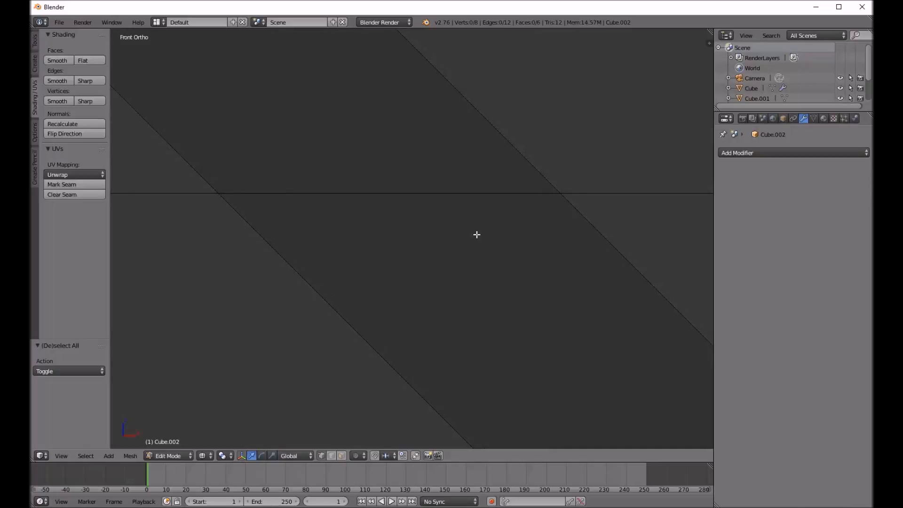
key(k)
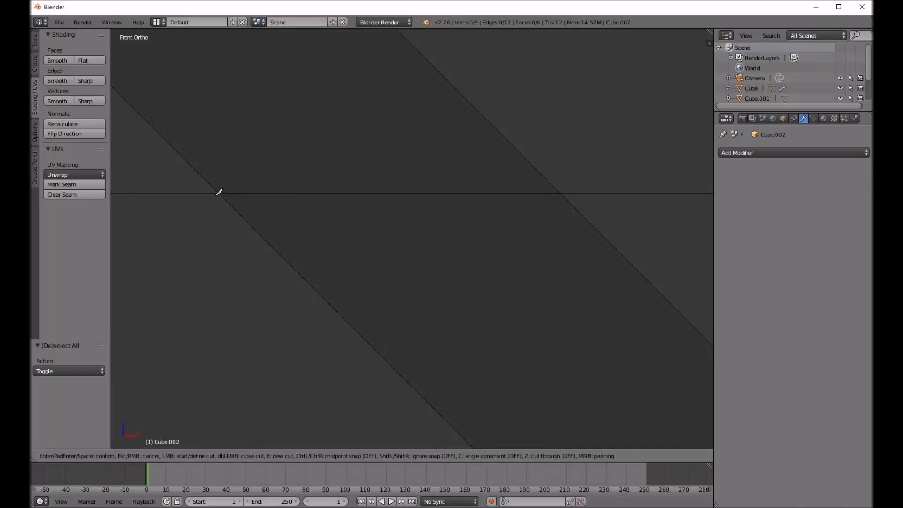
click(563, 194)
key(c)
key(z)
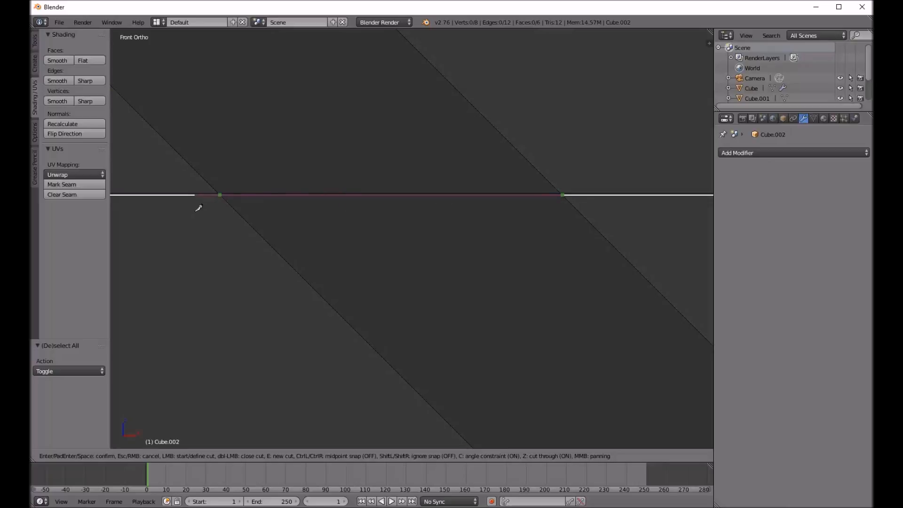
click(200, 207)
key(Return)
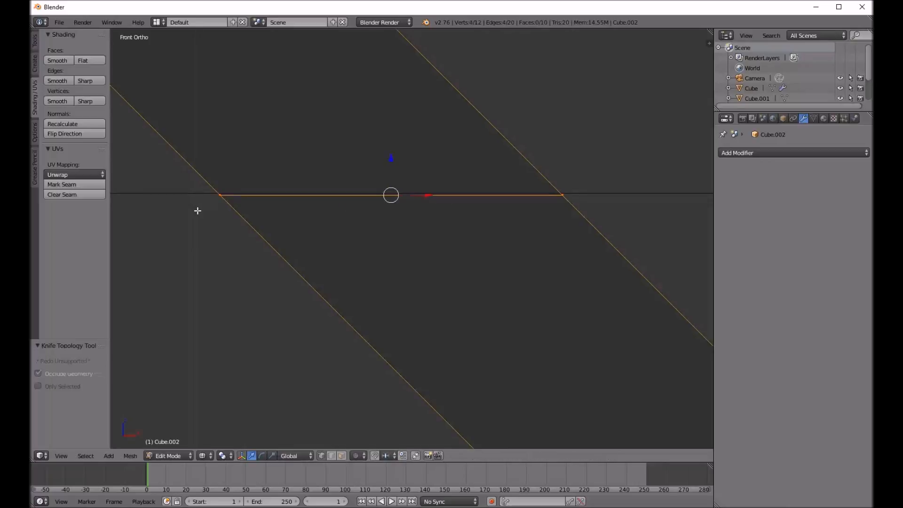
Knife a vertical cut through the diagonal bar along the side post's inner edge, with angle constraint and cut-through on
scroll(593, 265, down, 4)
shift+middle_drag(681, 421, 443, 212)
shift+middle_drag(602, 324, 440, 198)
scroll(626, 332, down, 8)
shift+middle_drag(658, 356, 555, 260)
scroll(560, 303, up, 5)
scroll(595, 306, up, 4)
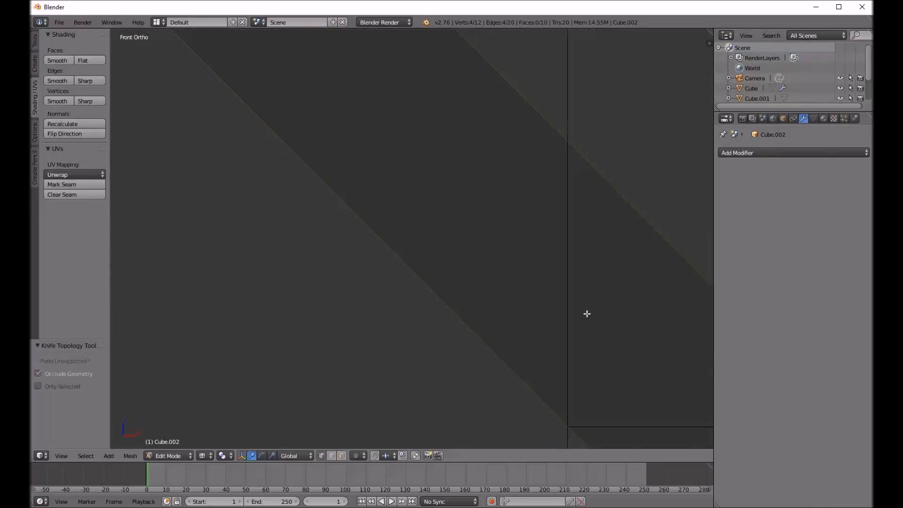
key(a)
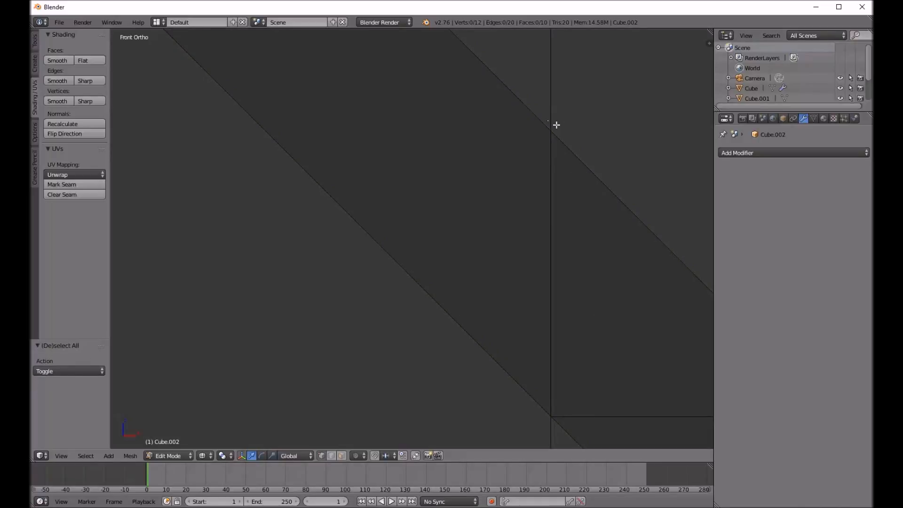
key(k)
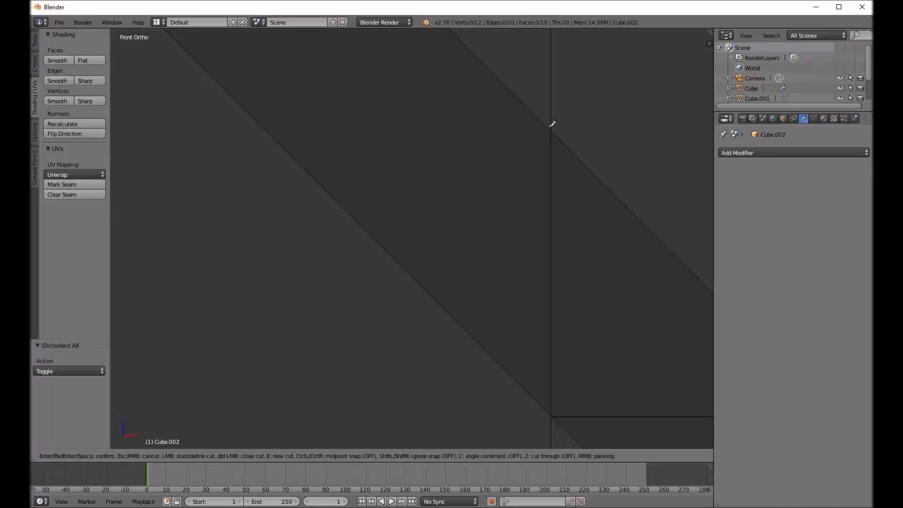
click(549, 128)
key(c)
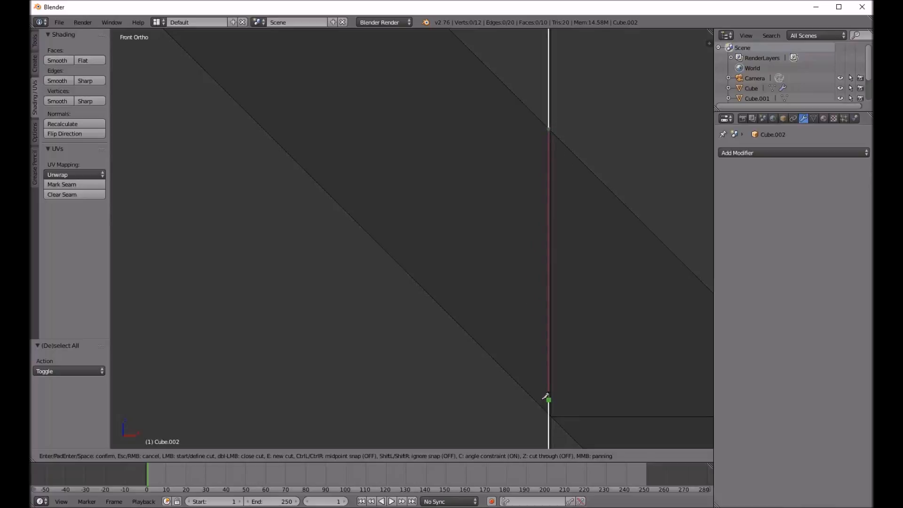
key(z)
click(532, 431)
key(Return)
Delete the end vertices of the diagonal bar beyond both cuts, keeping only the section between crossbar and side post
scroll(533, 297, down, 16)
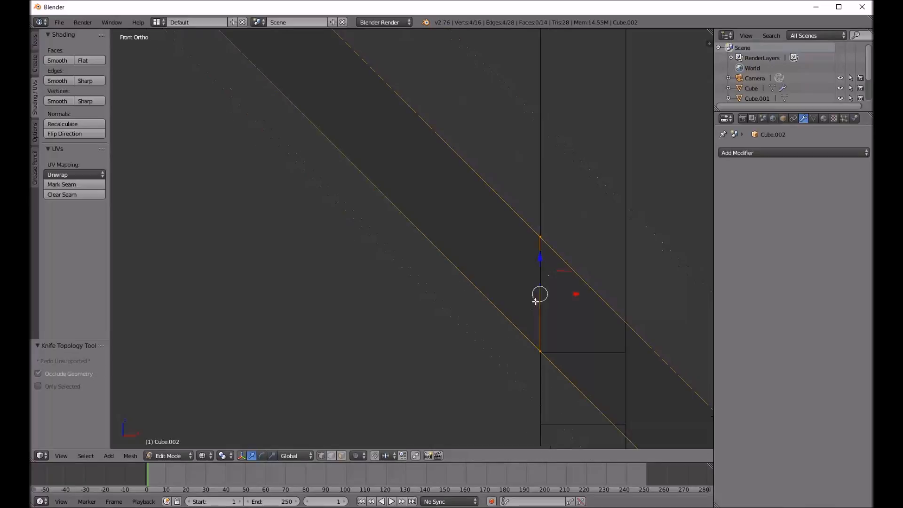
scroll(556, 327, down, 3)
scroll(559, 318, up, 2)
key(a)
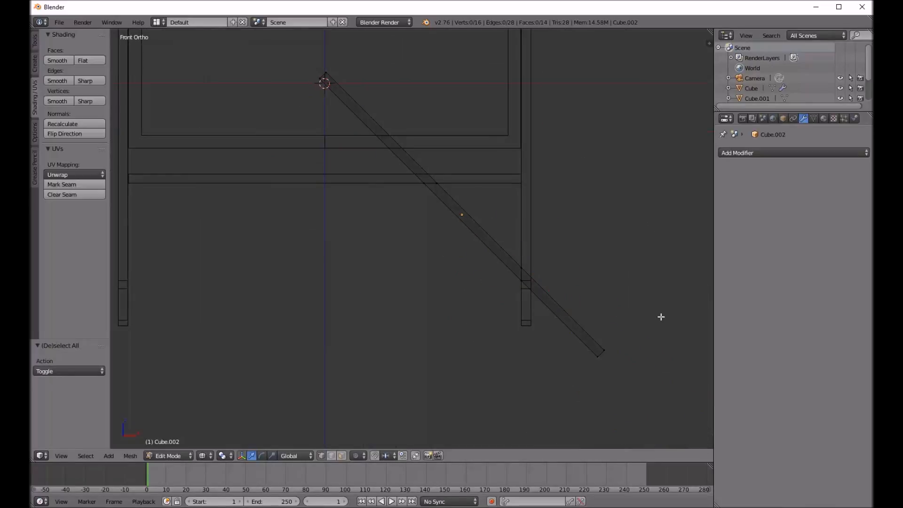
key(b)
drag(565, 310, 623, 396)
key(b)
drag(295, 50, 377, 101)
key(x)
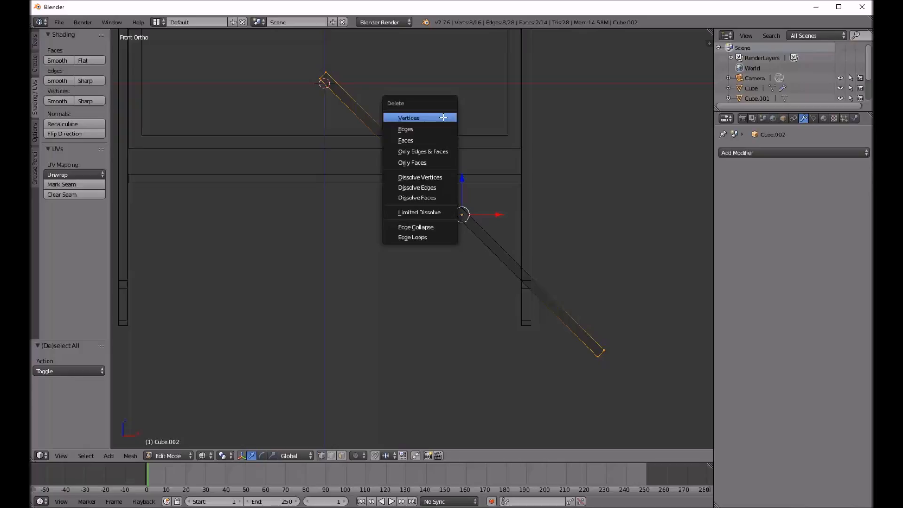
click(443, 117)
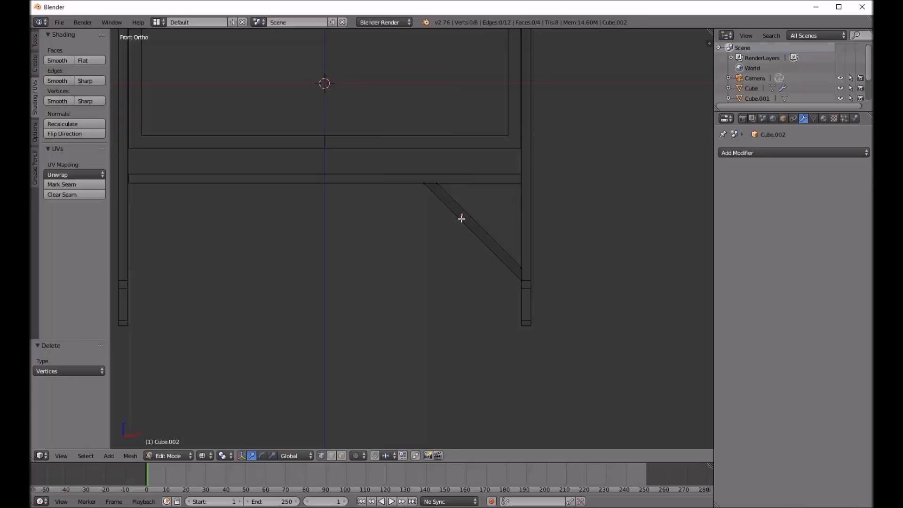
Return to Object Mode and open the Set Origin options for the trimmed diagonal brace
scroll(324, 244, down, 1)
shift+middle_drag(324, 244, 458, 272)
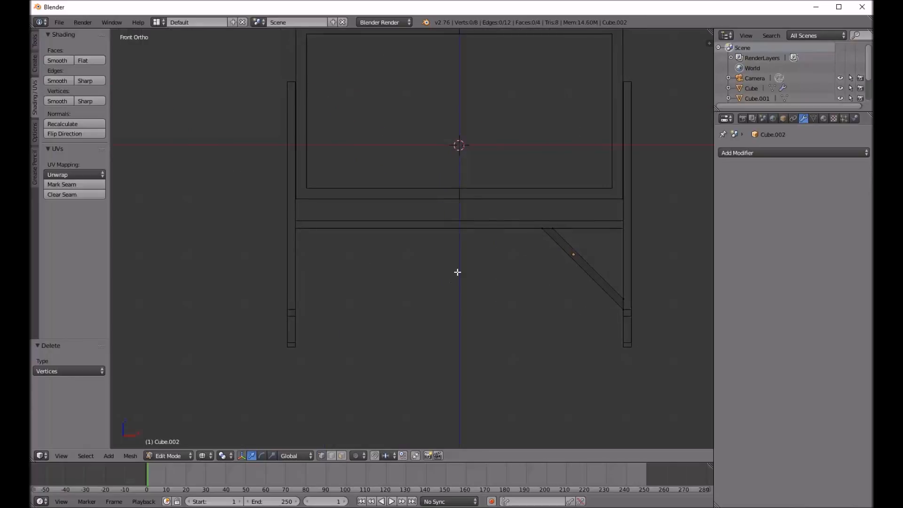
key(Tab)
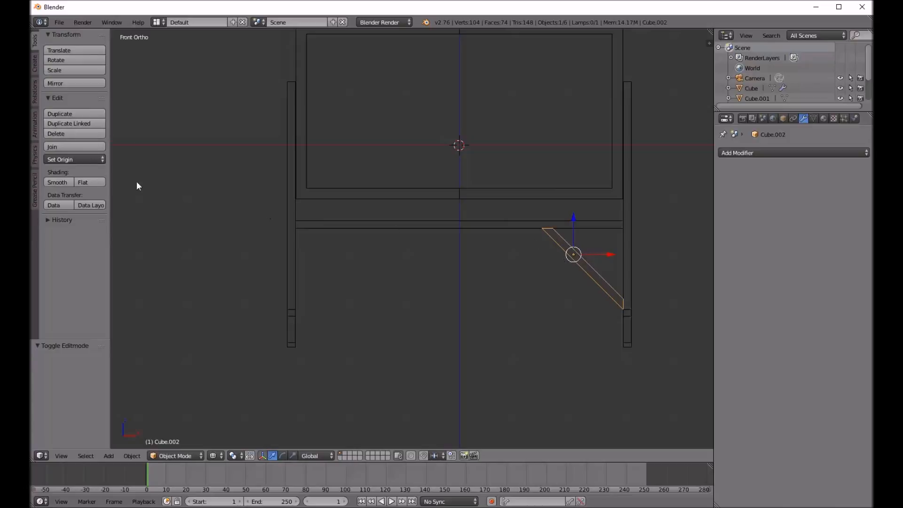
click(64, 159)
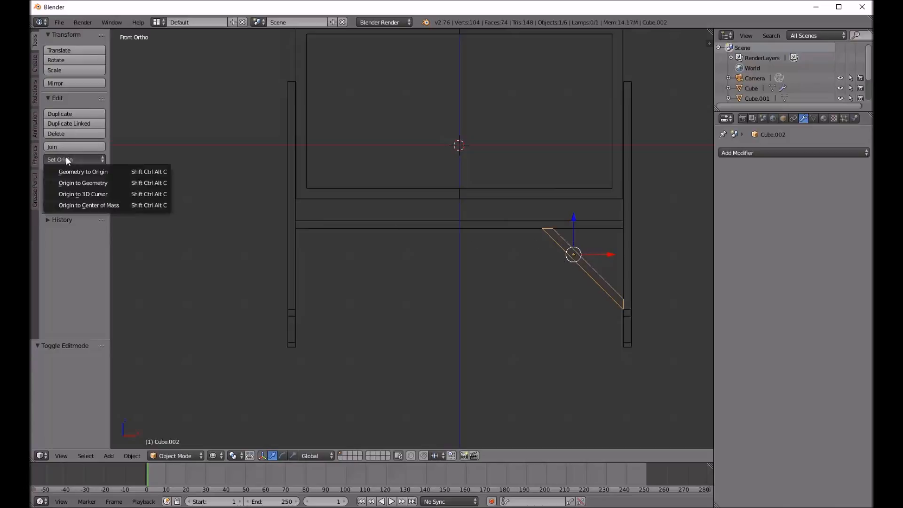
Set the diagonal brace's origin to the 3D cursor and add a Mirror modifier on the X axis
click(70, 194)
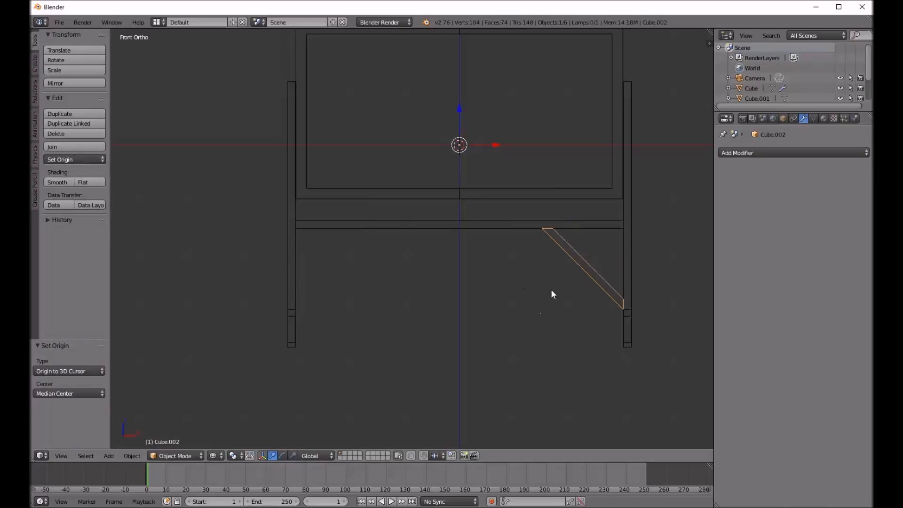
click(751, 150)
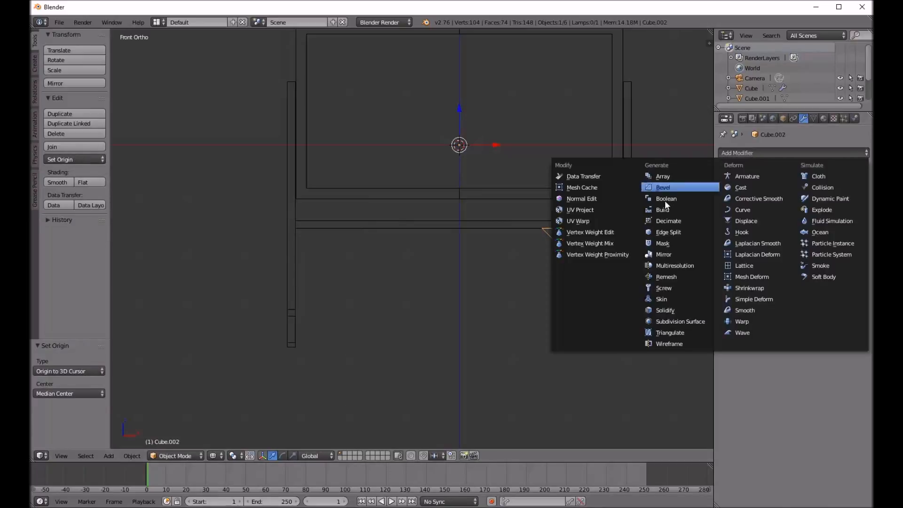
click(652, 255)
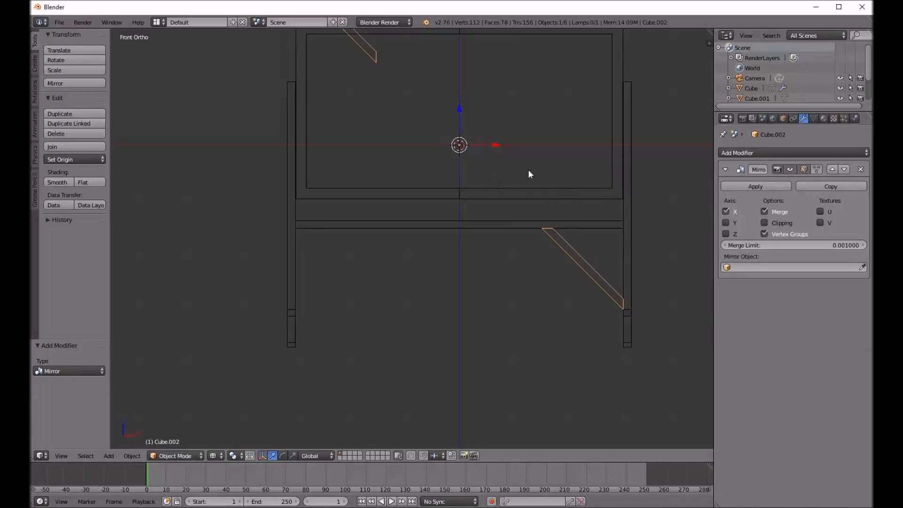
Apply rotation and scale to the diagonal brace to correct its mirrored copy
shift+middle_drag(425, 186, 425, 262)
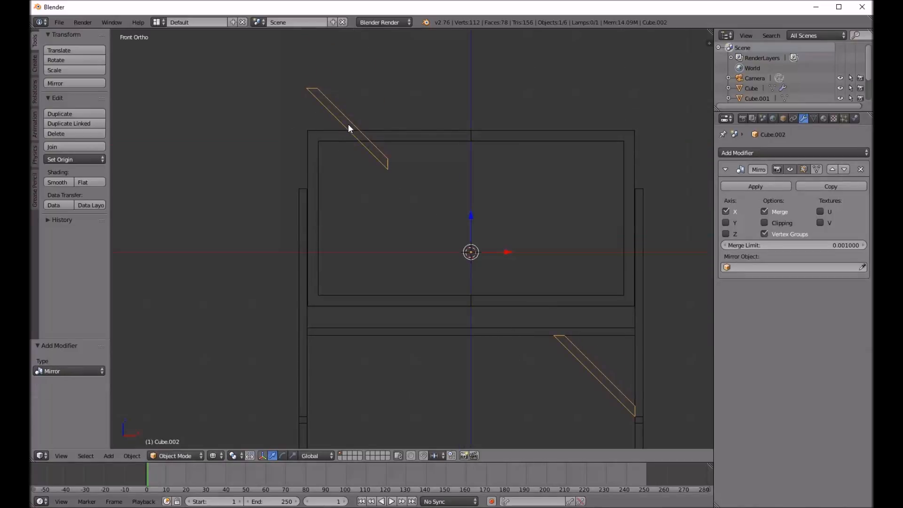
right_click(511, 331)
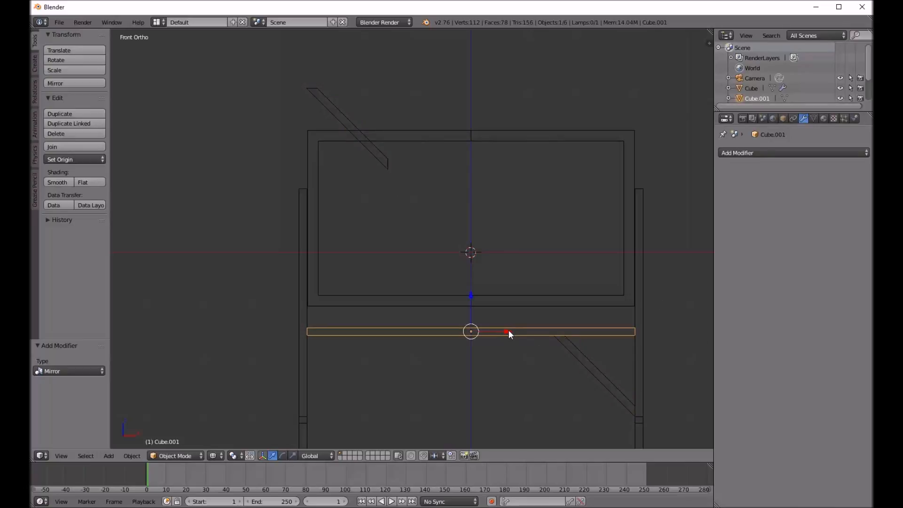
right_click(591, 353)
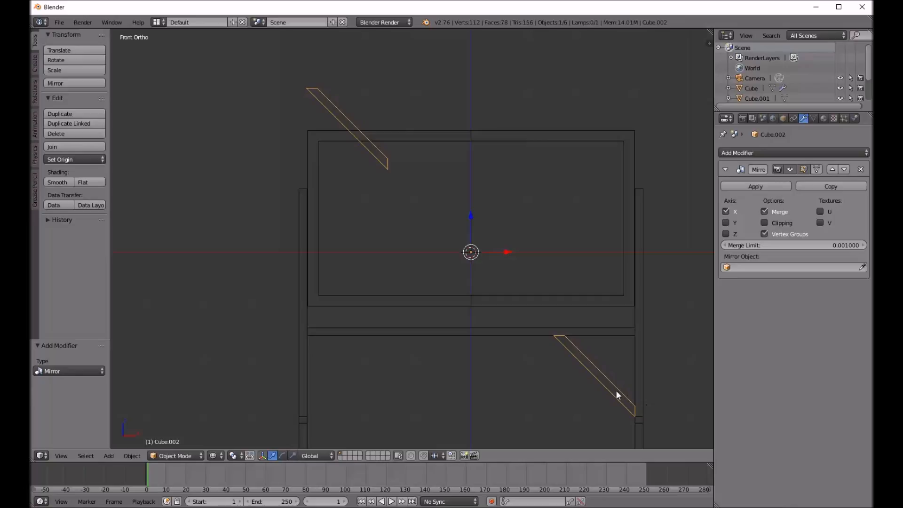
shift+middle_drag(589, 377, 578, 300)
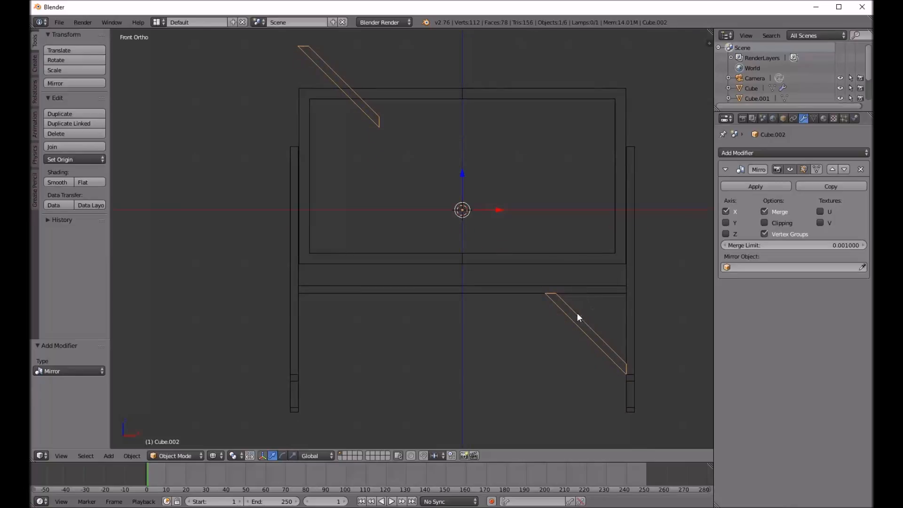
key(ctrl+a)
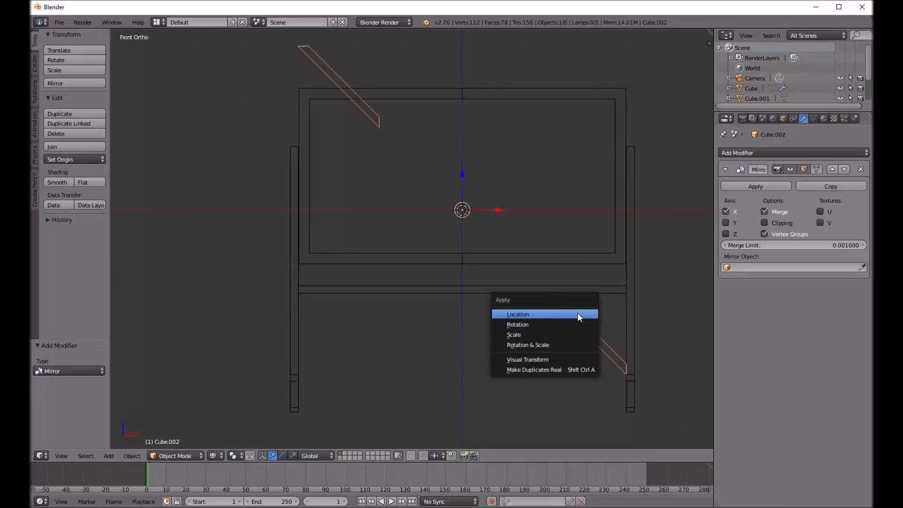
click(538, 347)
Examine the mirrored braces on the stand in solid shading, including at an angle
scroll(497, 321, down, 1)
key(z)
key(Tab)
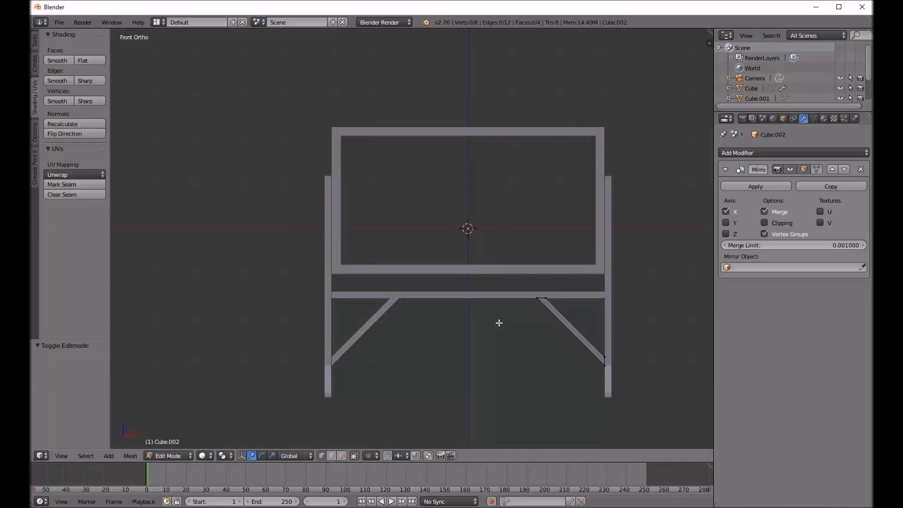
key(a)
key(a)
key(Tab)
key(a)
middle_drag(531, 354, 375, 261)
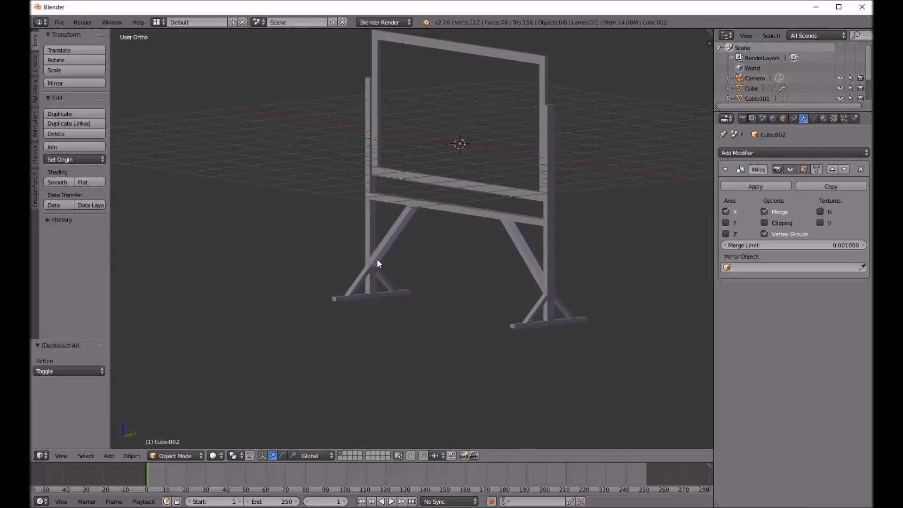
Add a cube mesh at the 3D cursor inside the board frame, working in front view
key(KP_1)
shift+middle_drag(373, 157, 439, 222)
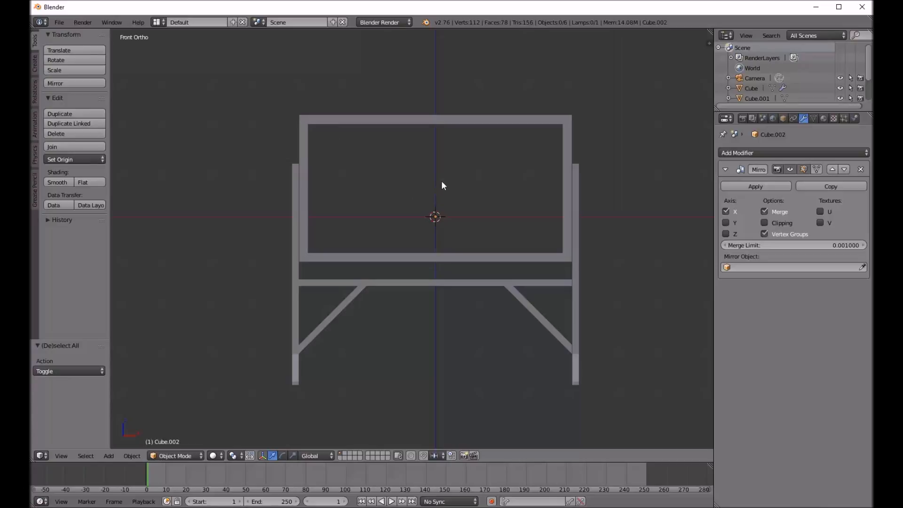
key(shift+a)
mouse_move(441, 182)
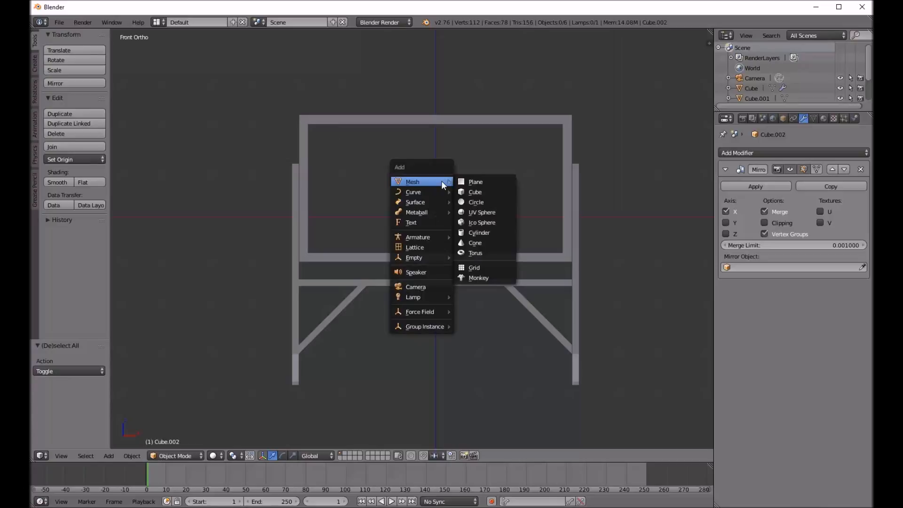
click(475, 192)
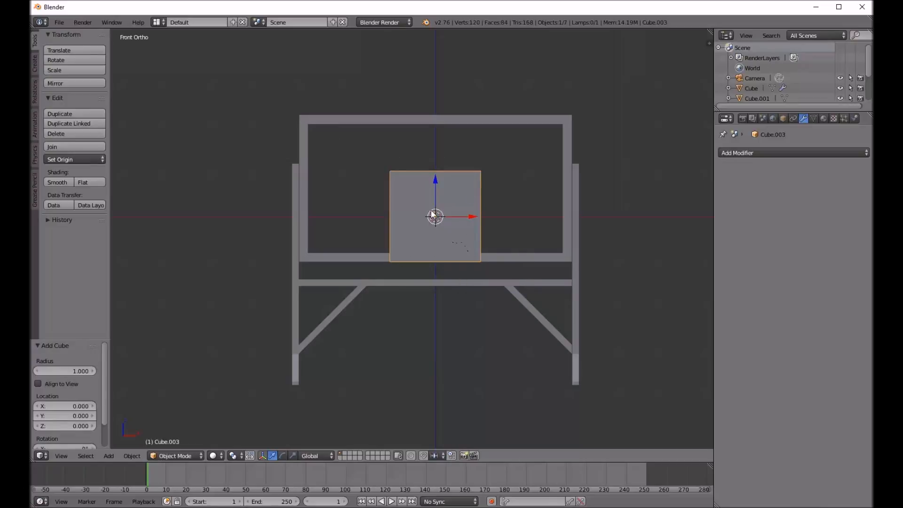
Raise the new cube's top vertices vertically until they lie within the frame's upper rail
key(z)
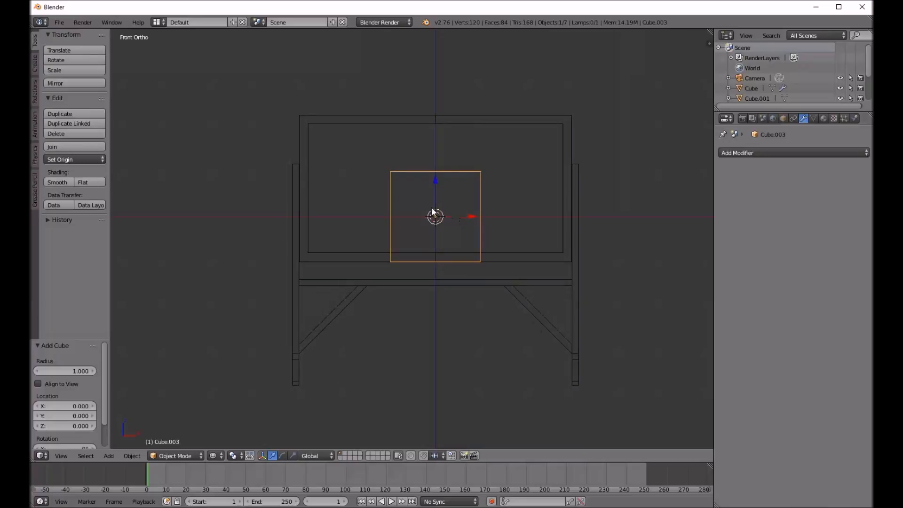
key(Tab)
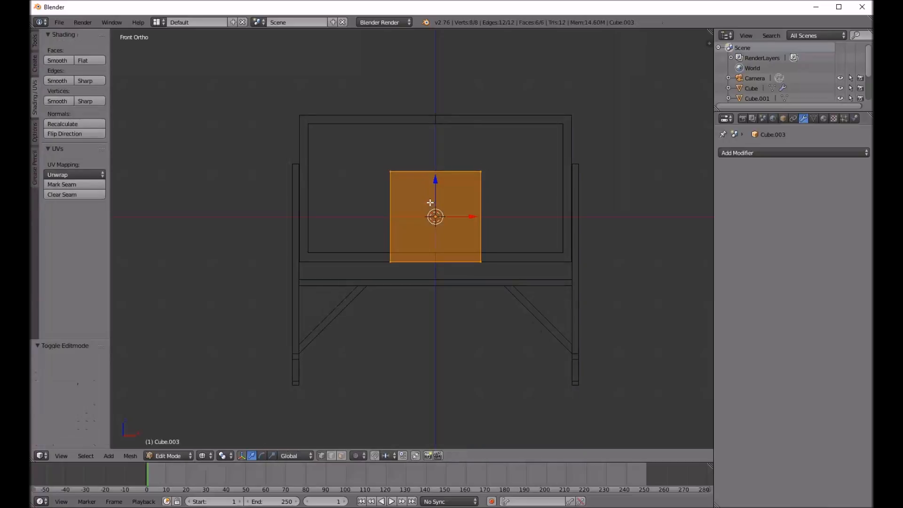
key(a)
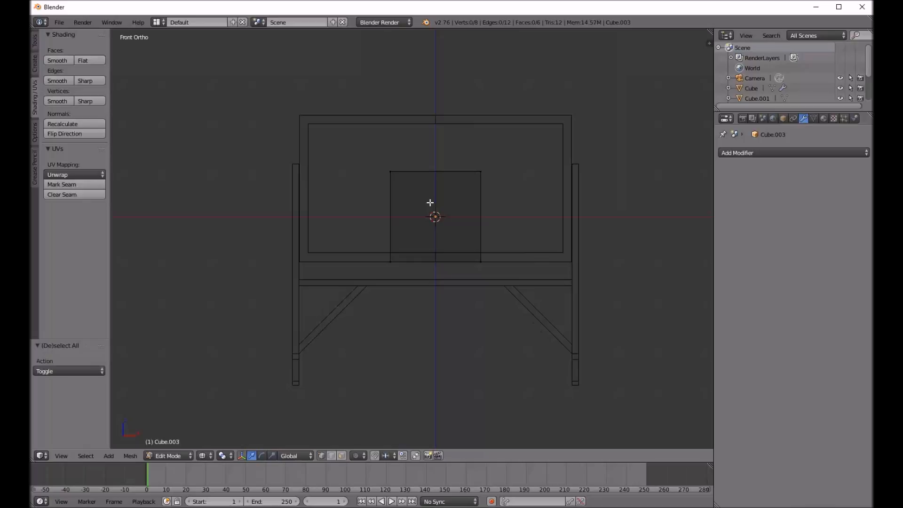
key(b)
drag(367, 161, 495, 175)
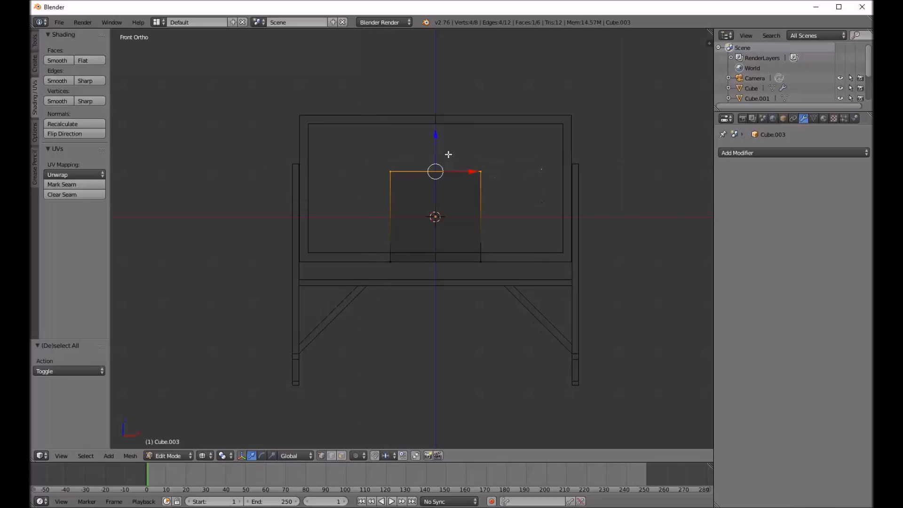
drag(436, 140, 435, 82)
key(a)
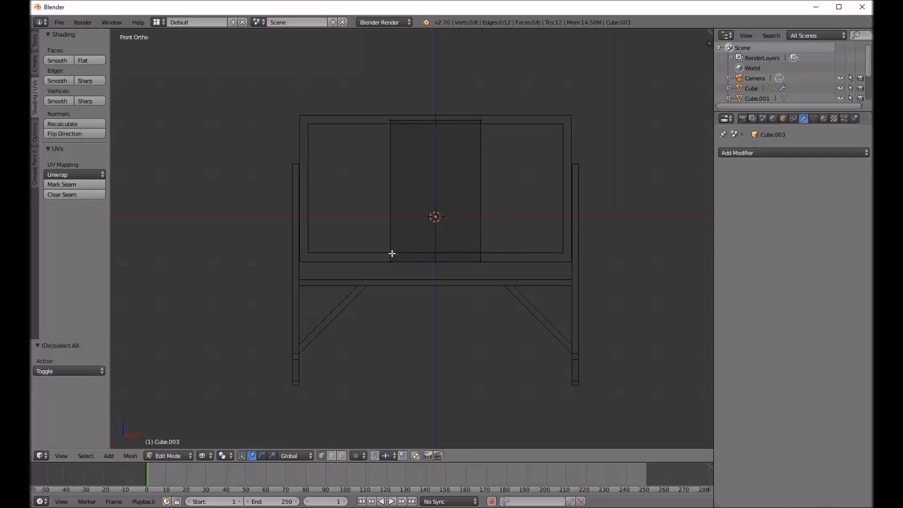
Raise the cube's bottom vertices 0.113 along Z into the frame's lower rail
drag(397, 257, 503, 291)
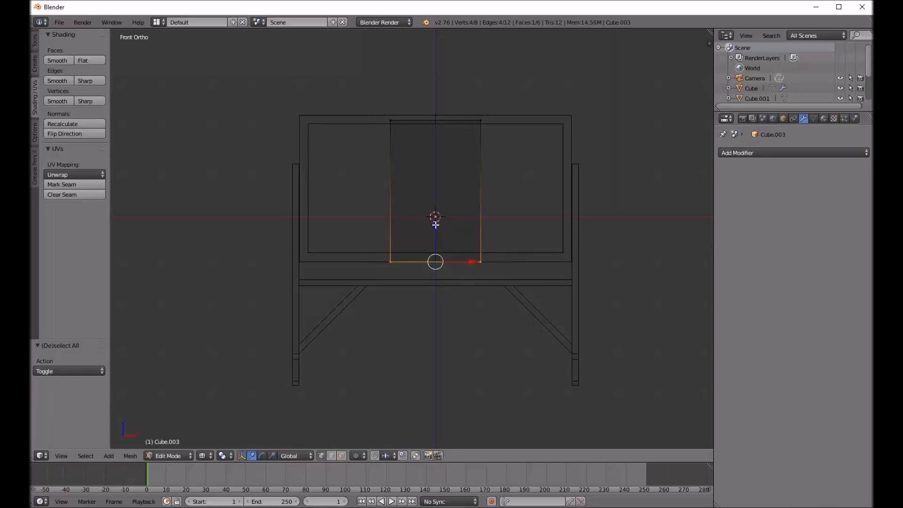
key(g)
click(437, 220)
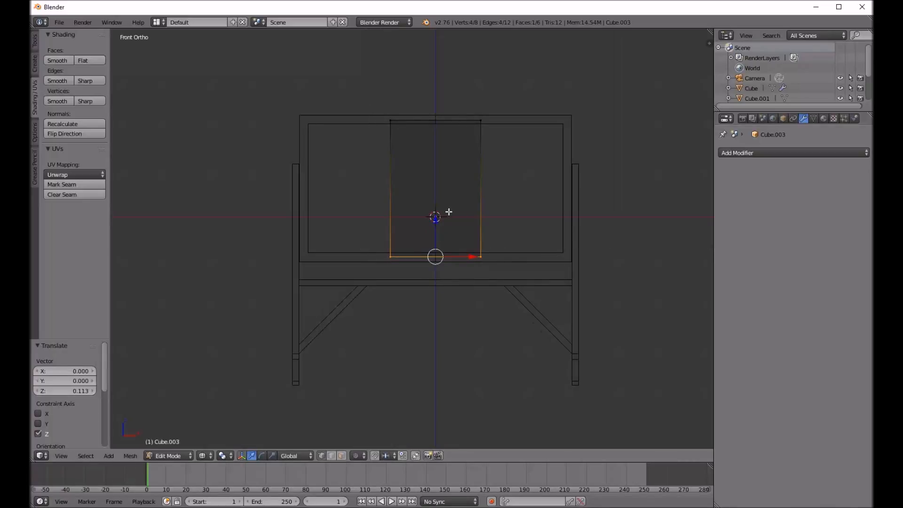
Scale the whole cube by 2.887 along X so its sides reach into the frame's side rails
key(a)
key(a)
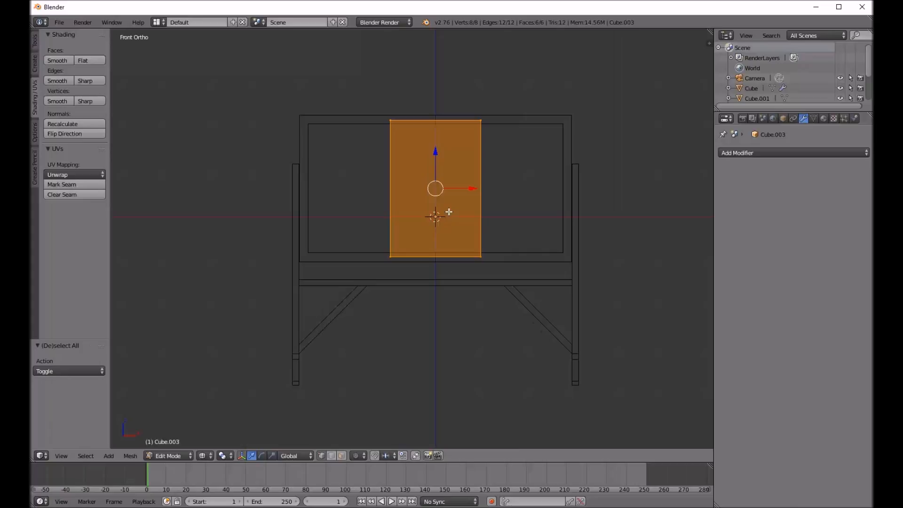
key(s)
key(x)
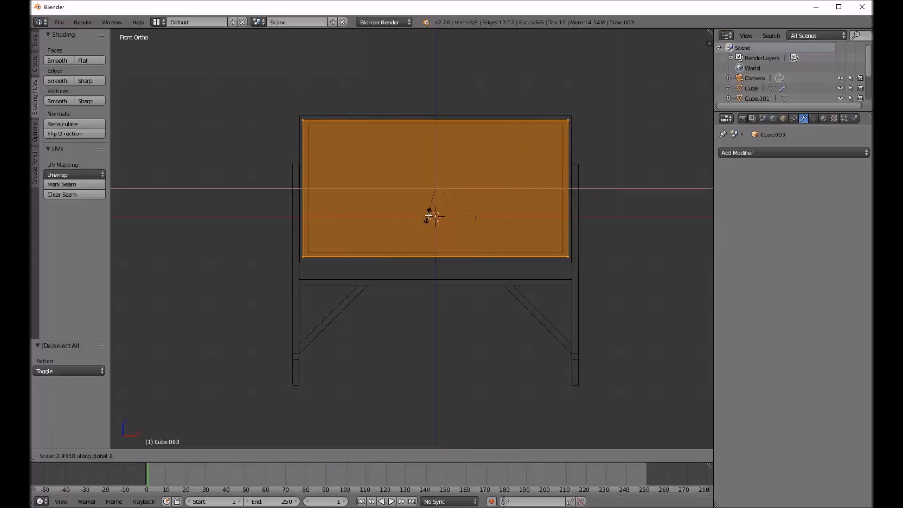
click(438, 202)
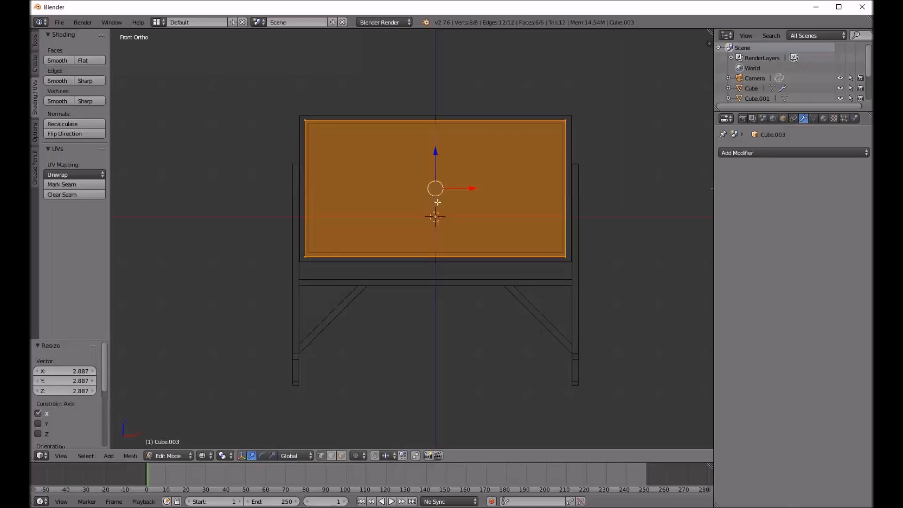
Flatten the cube along Y by a factor of about 0.017 in side view, forming a thin panel centred in the frame
key(KP_3)
scroll(580, 189, up, 4)
scroll(580, 189, up, 1)
shift+middle_drag(487, 203, 502, 264)
key(s)
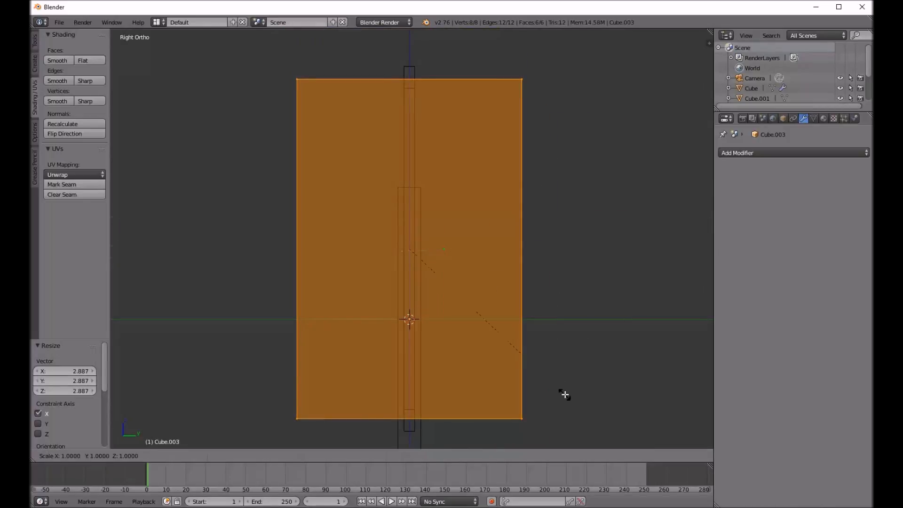
key(y)
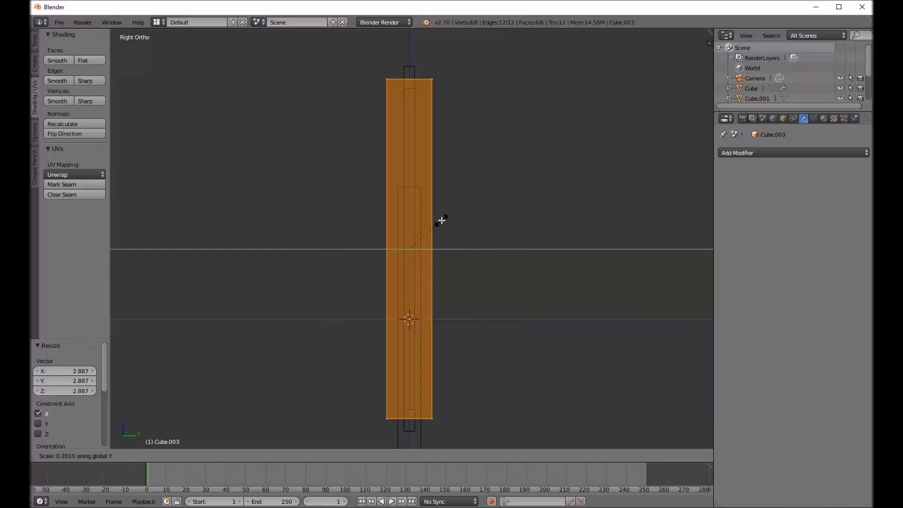
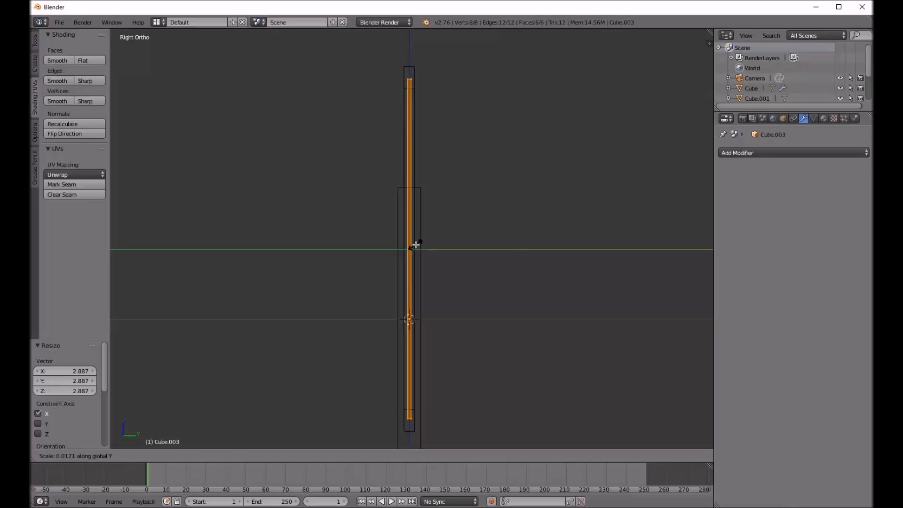
click(416, 245)
key(z)
mouse_move(369, 210)
middle_down()
mouse_move(400, 232)
mouse_move(379, 232)
middle_up()
key(Tab)
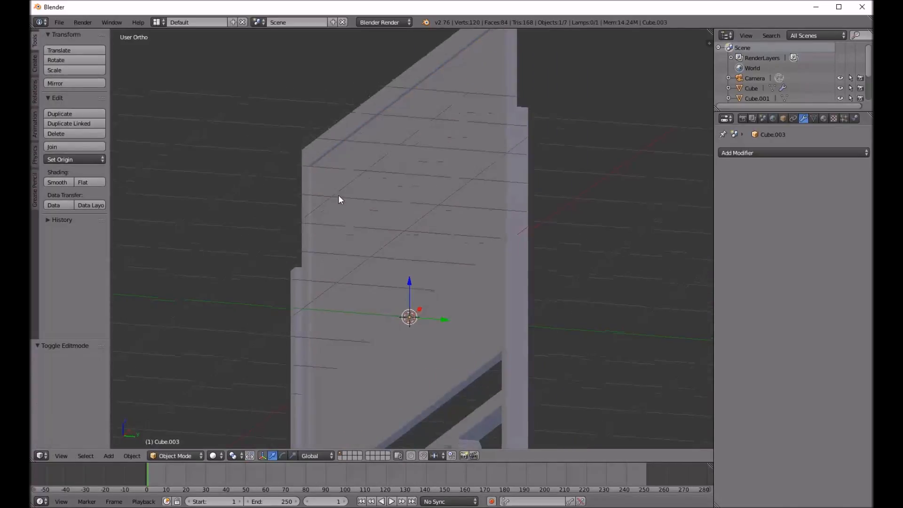
Check the thin board panel's fit inside the frame in wireframe, at an angle and from the front
mouse_move(358, 197)
middle_down()
mouse_move(488, 185)
mouse_move(492, 177)
mouse_move(539, 195)
mouse_move(481, 259)
middle_up()
key(z)
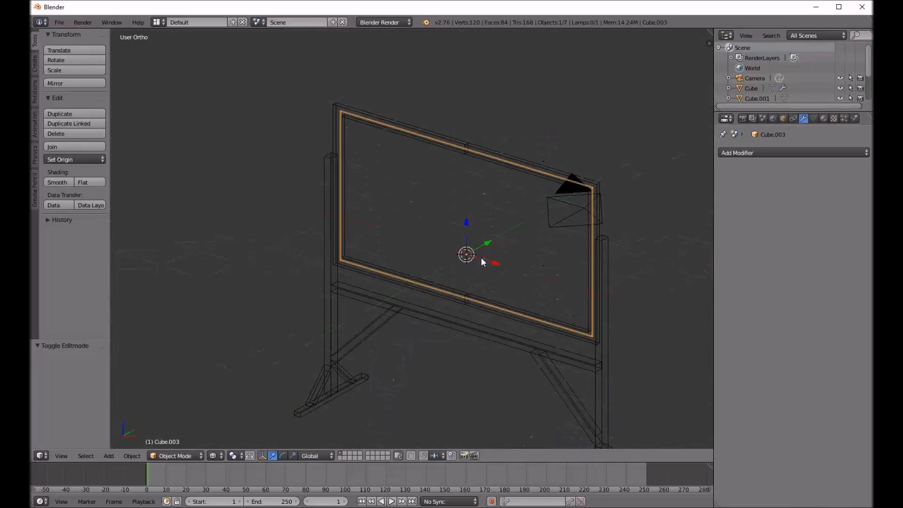
key(KP_1)
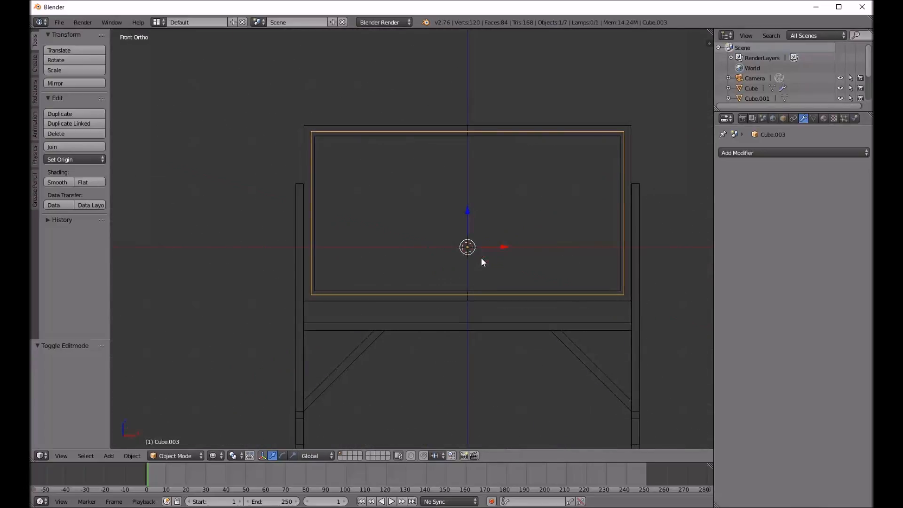
key(z)
key(z)
shift+middle_drag(498, 266, 474, 233)
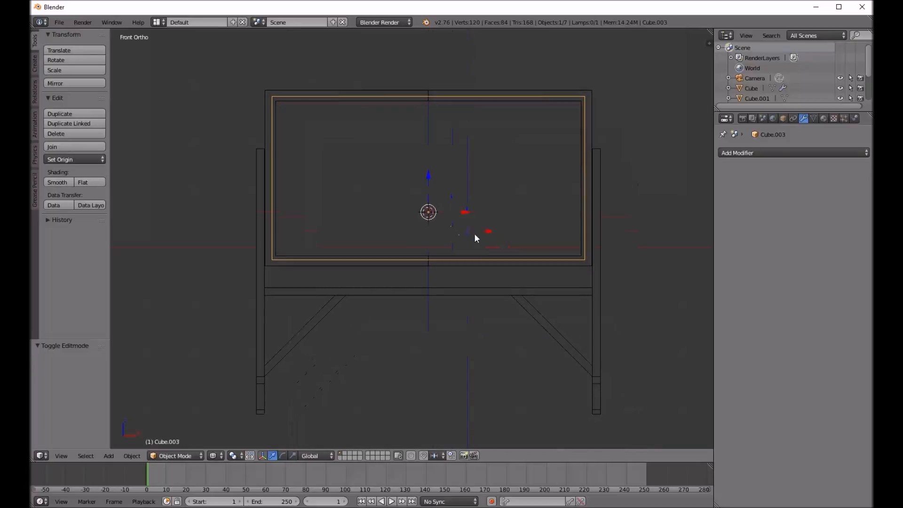
key(a)
shift+middle_drag(479, 272, 479, 262)
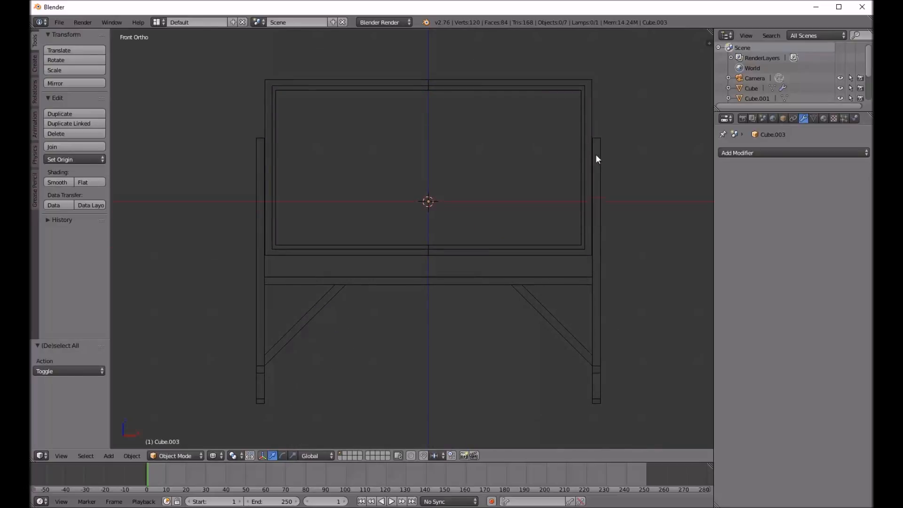
Inspect the horizontal crossbar and its joints with the diagonal braces up close in wireframe and solid shading
middle_drag(599, 158, 575, 151)
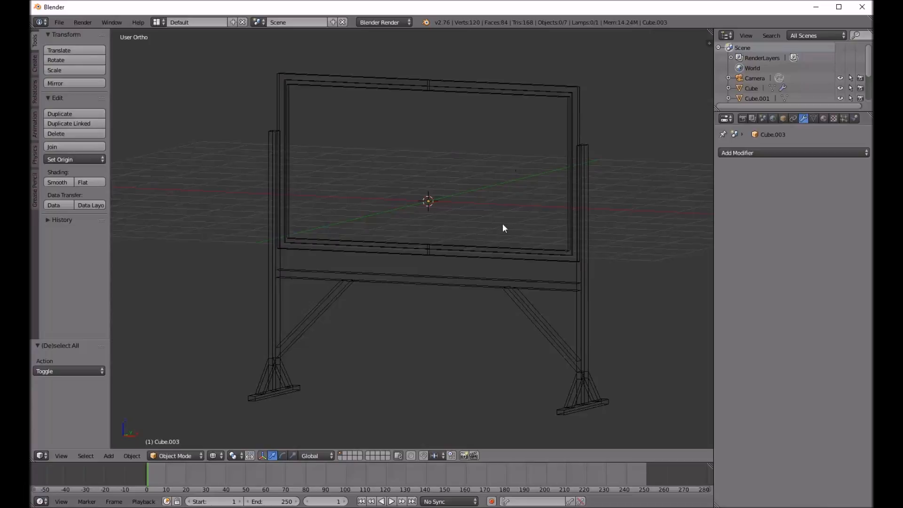
mouse_move(412, 283)
middle_down()
mouse_move(555, 292)
mouse_move(516, 288)
middle_up()
scroll(527, 291, up, 8)
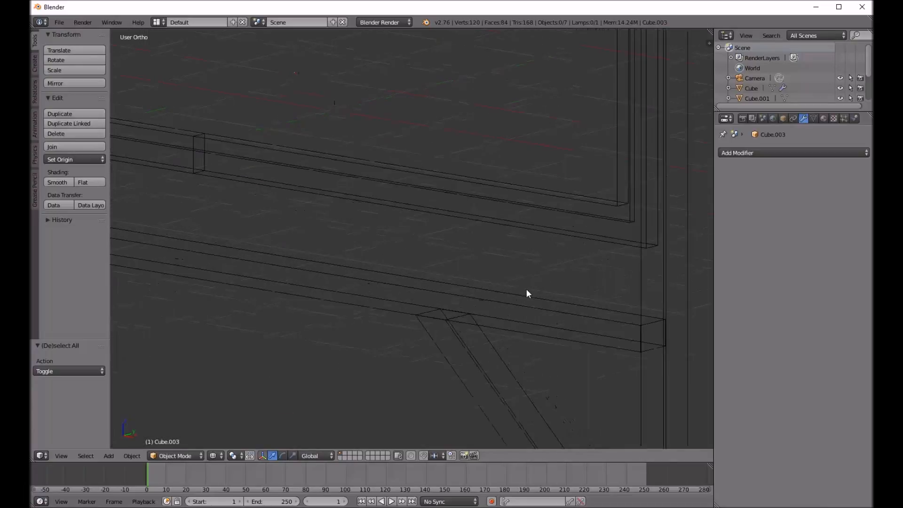
key(z)
middle_drag(618, 315, 346, 225)
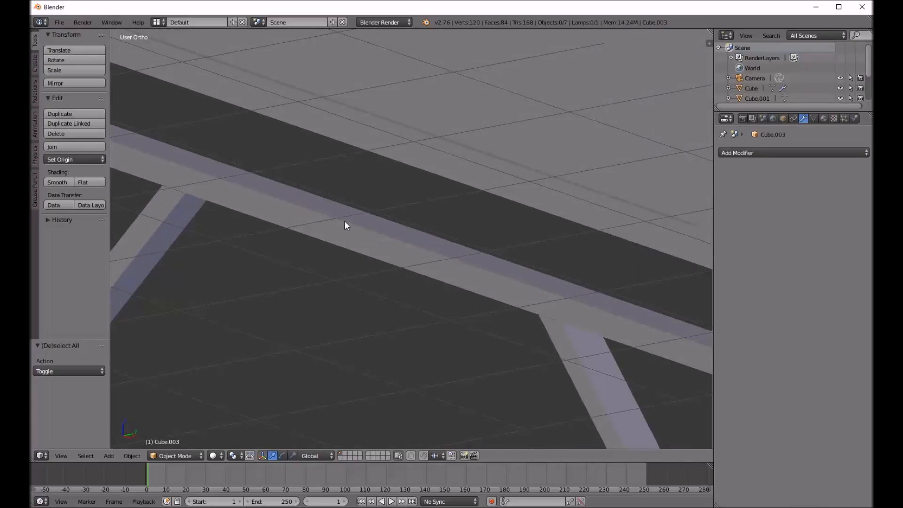
scroll(490, 277, down, 8)
middle_drag(486, 277, 439, 283)
scroll(438, 284, up, 6)
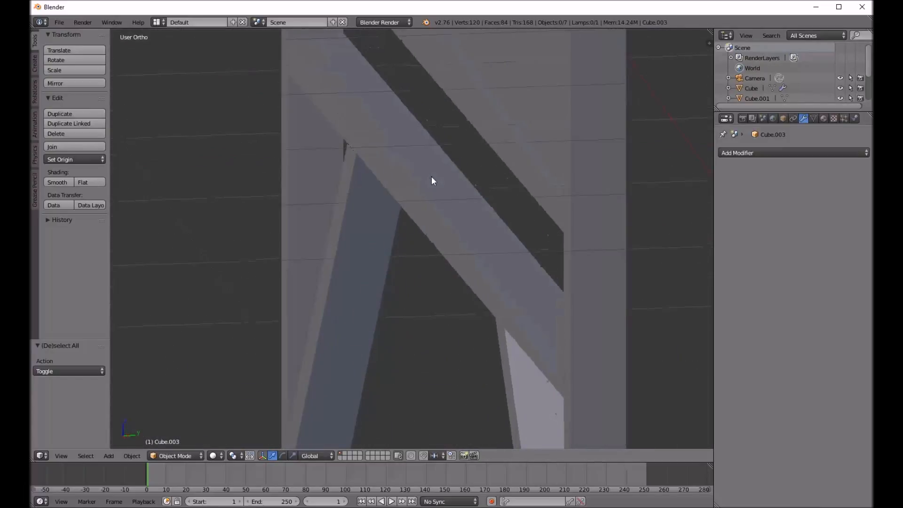
Move the horizontal crossbar to the second layer and show only that layer
scroll(417, 170, down, 2)
scroll(425, 186, down, 4)
middle_drag(454, 121, 417, 236)
scroll(384, 228, up, 3)
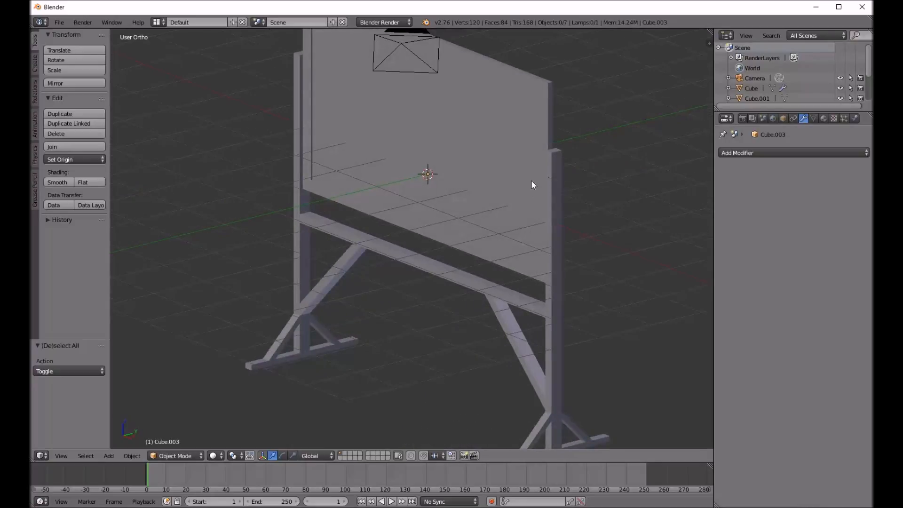
scroll(457, 287, up, 2)
scroll(457, 286, down, 2)
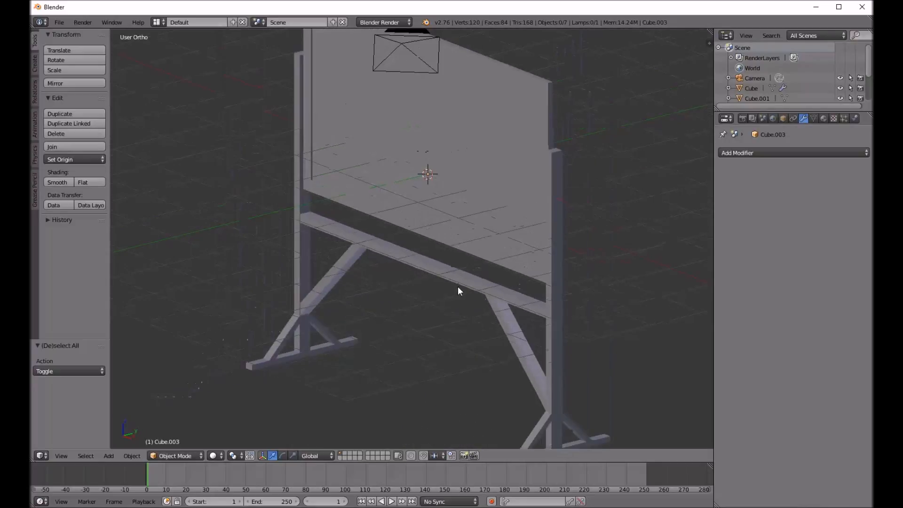
right_click(433, 266)
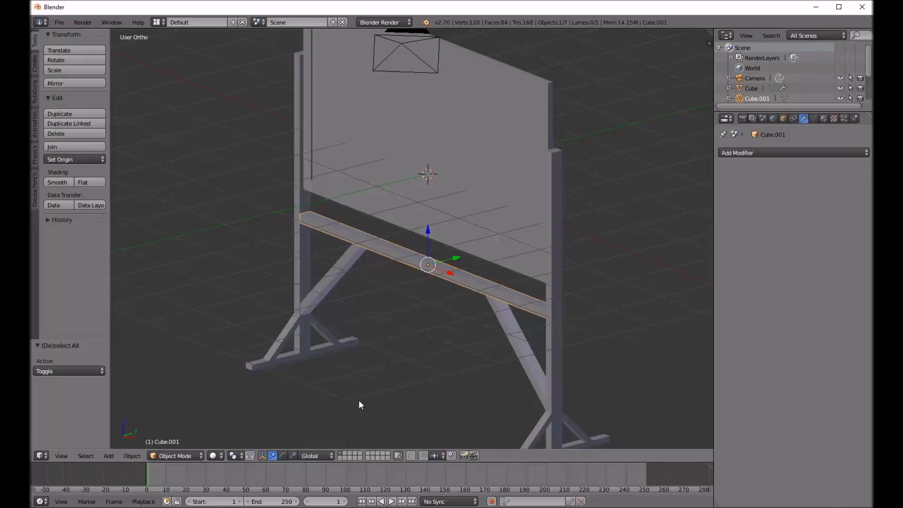
key(m)
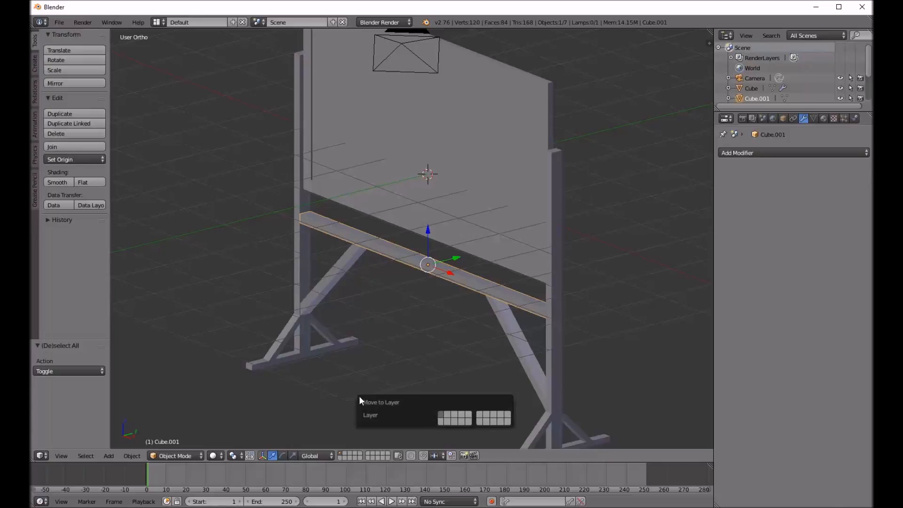
click(443, 415)
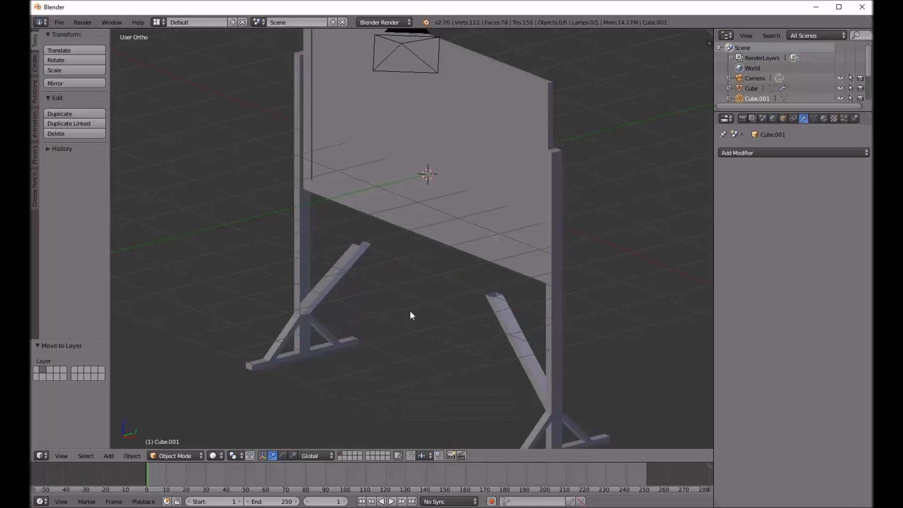
click(345, 454)
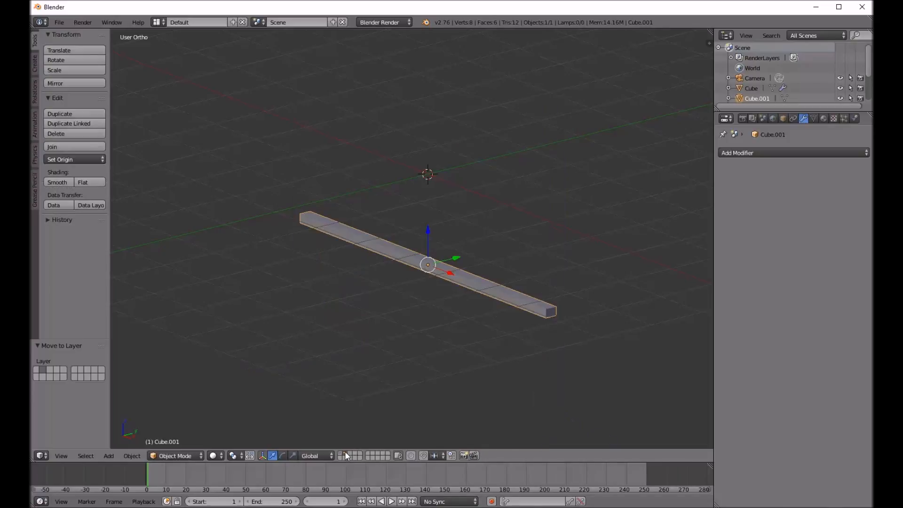
Add a UV sphere at the 3D cursor above the crossbar in front view
mouse_move(469, 255)
middle_down()
mouse_move(456, 282)
mouse_move(486, 276)
mouse_move(445, 264)
mouse_move(477, 268)
middle_up()
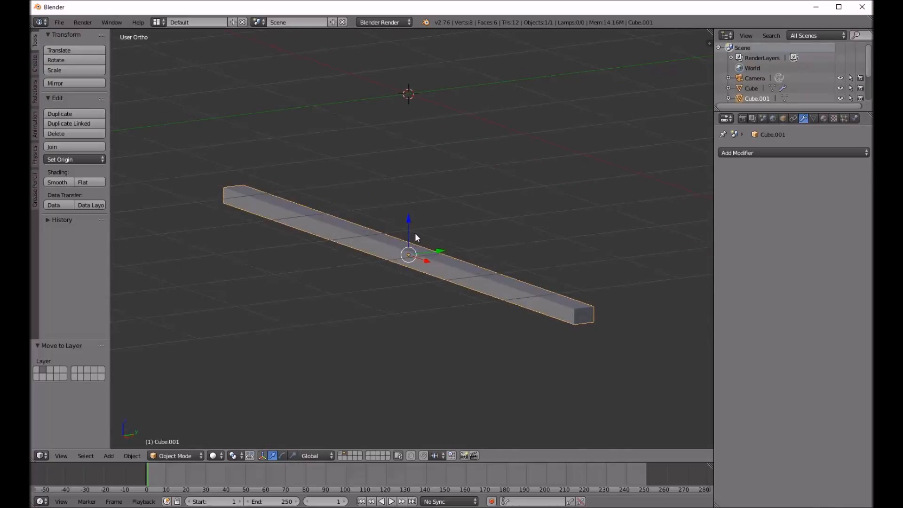
key(KP_1)
scroll(409, 237, down, 3)
shift+middle_drag(275, 255, 327, 283)
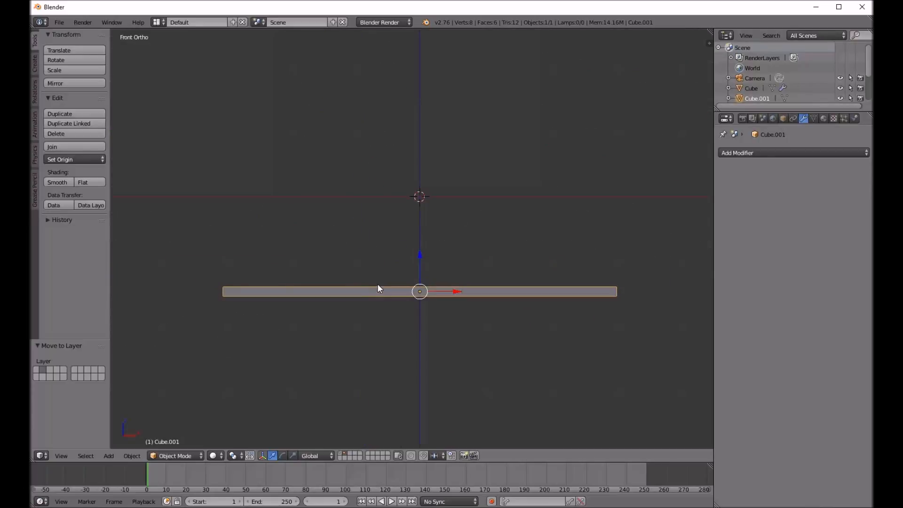
key(a)
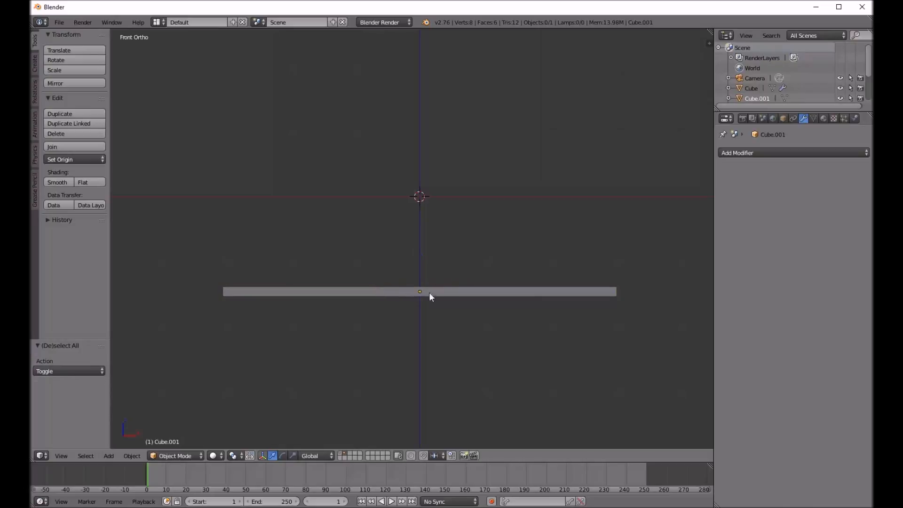
mouse_move(413, 272)
shift+middle_down()
mouse_move(431, 282)
mouse_move(403, 280)
shift+middle_up()
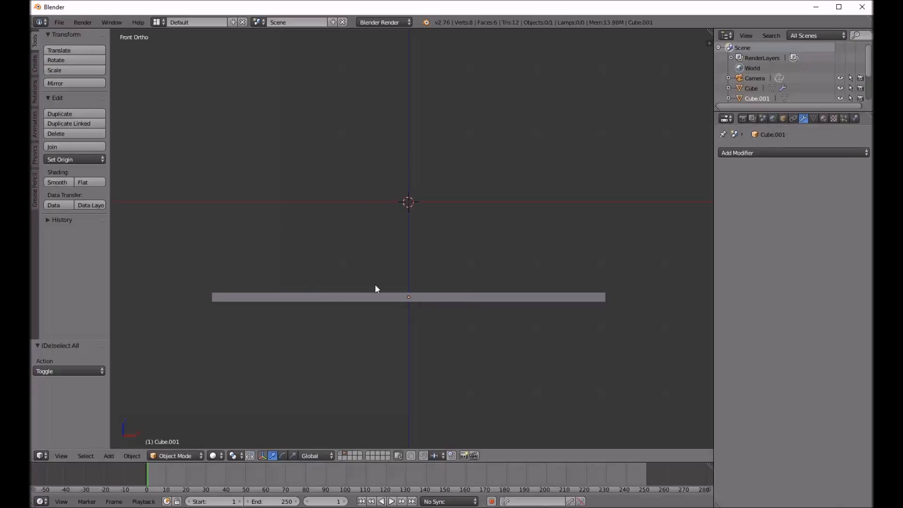
key(shift+a)
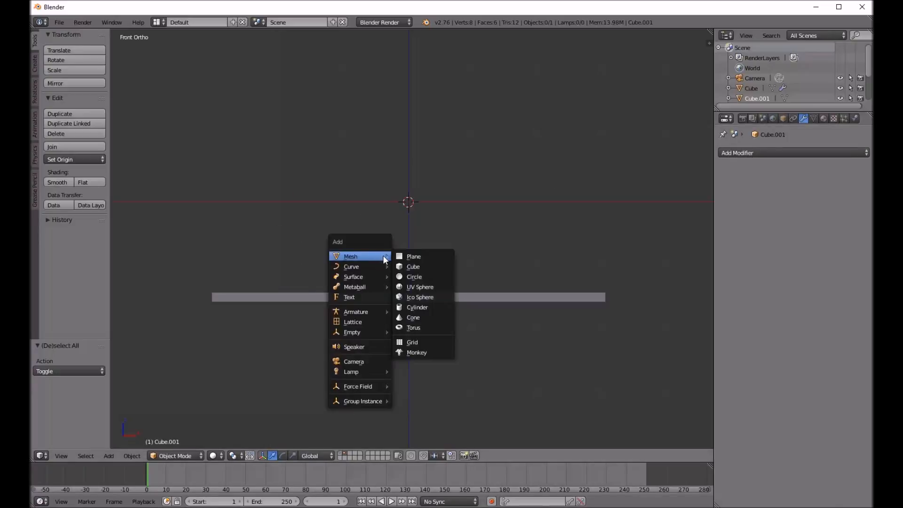
mouse_move(371, 265)
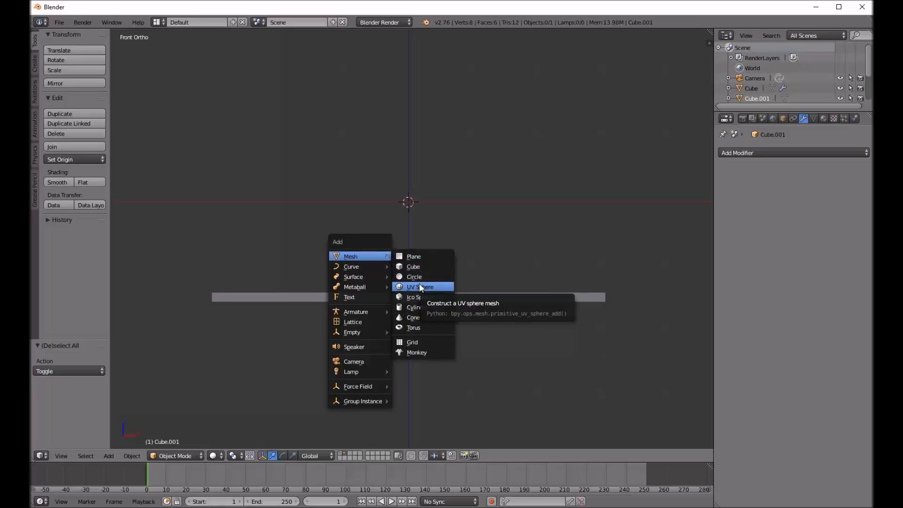
click(419, 286)
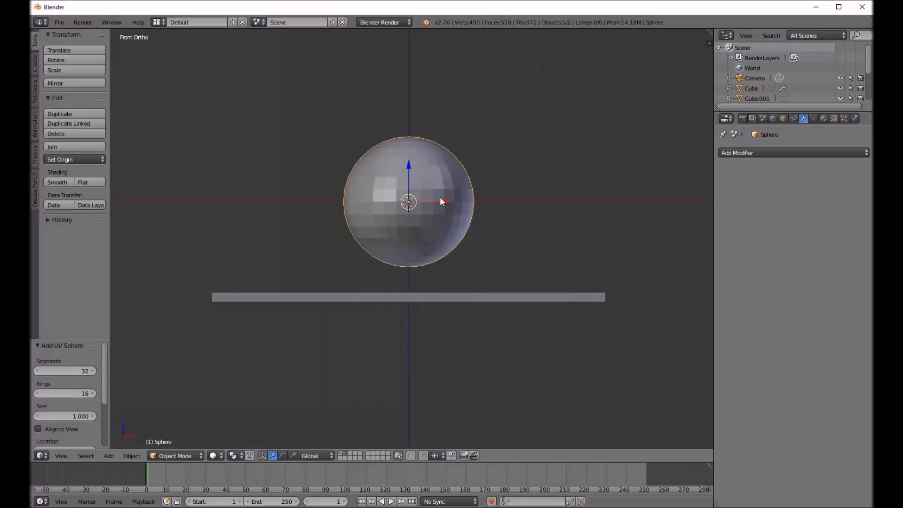
key(r)
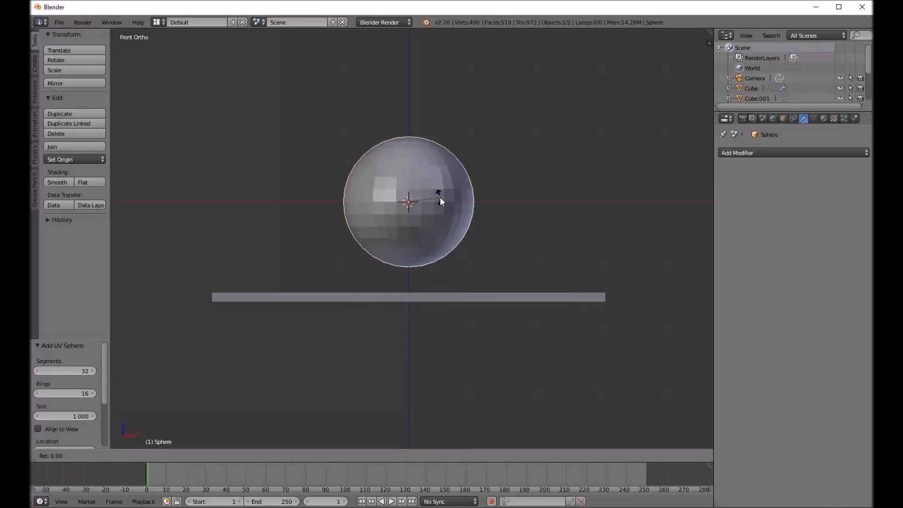
key(Escape)
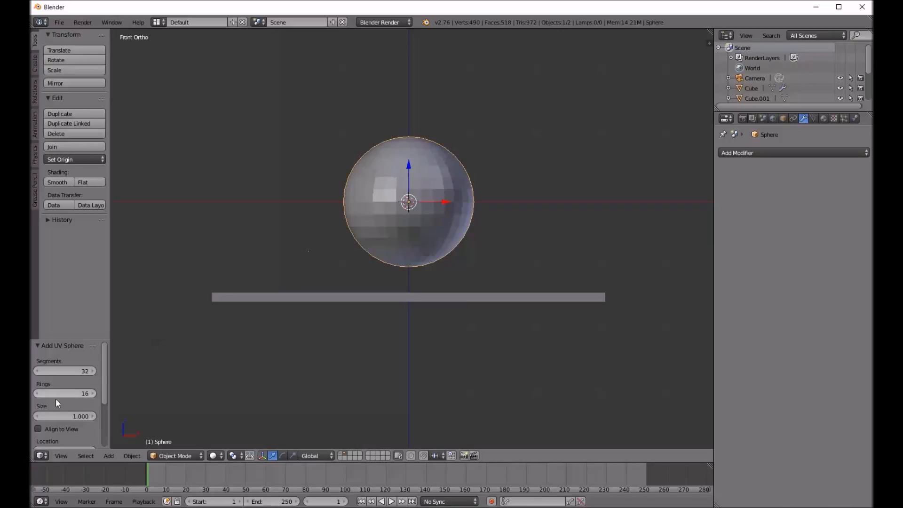
Set the new UV sphere to 24 segments and 12 rings
click(36, 371)
click(36, 371)
click(37, 371)
click(36, 372)
click(36, 371)
click(36, 371)
click(36, 372)
click(37, 372)
click(37, 394)
click(37, 394)
click(37, 393)
click(38, 393)
click(37, 393)
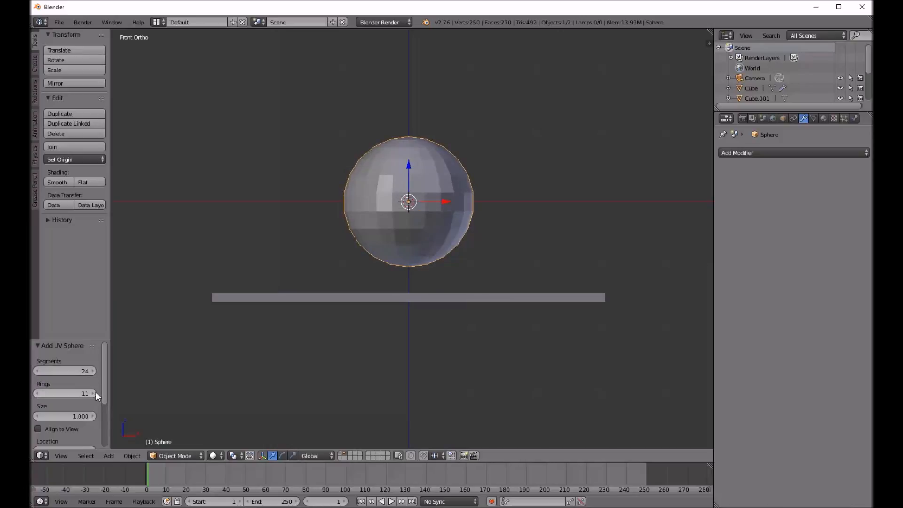
click(94, 393)
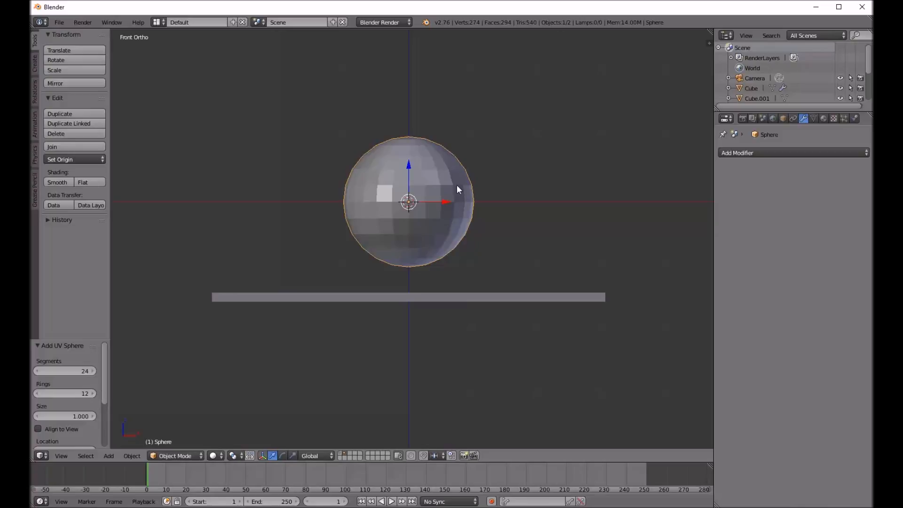
Rotate the sphere by 90° in front view and show it in wireframe
text(r)
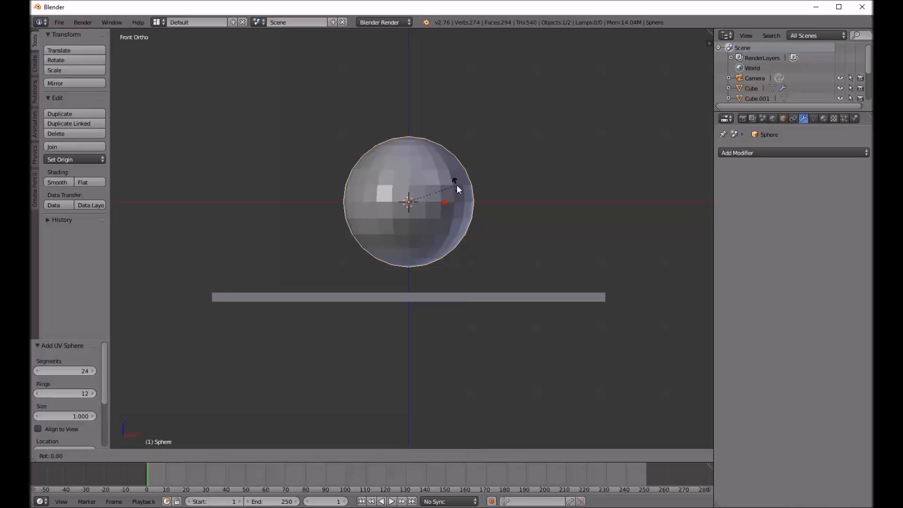
text(90)
key(Return)
key(z)
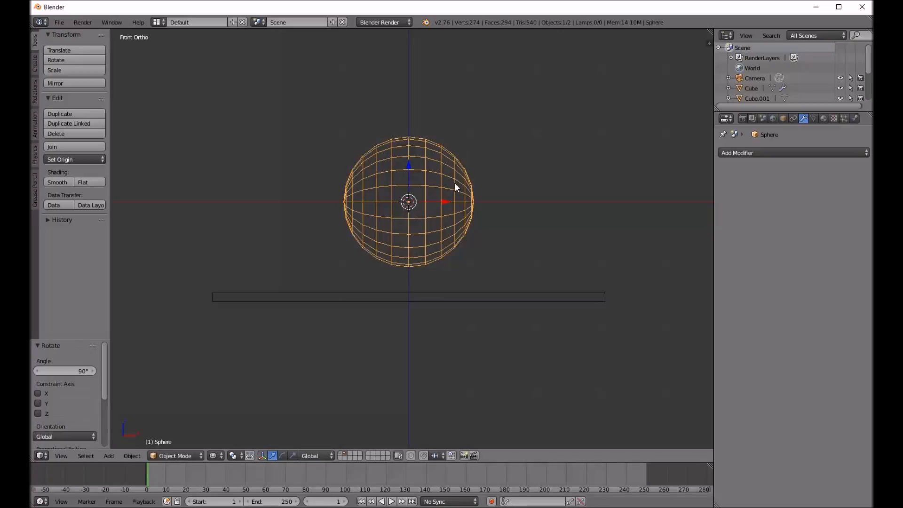
scroll(430, 165, up, 2)
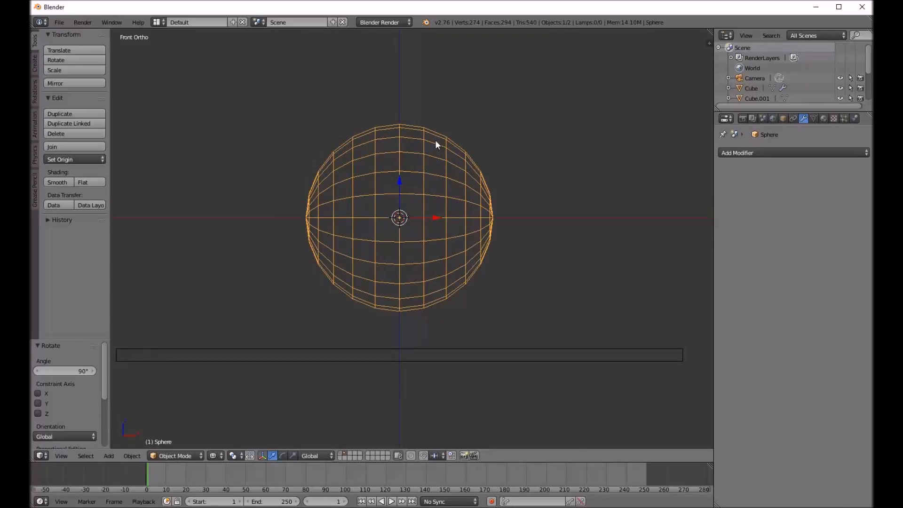
Select the sphere's +X half, including its centre loop, in Edit Mode and extrude it about 2.845 along X
key(Tab)
key(Tab)
key(Tab)
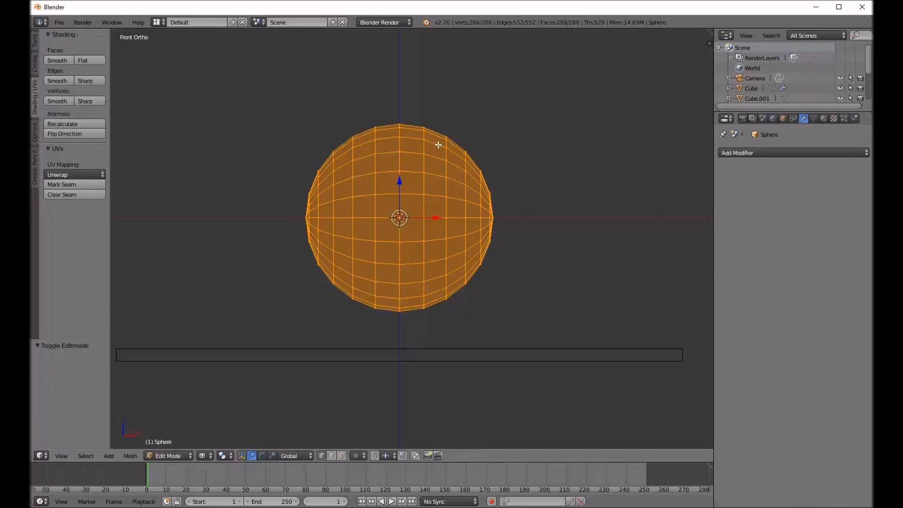
key(a)
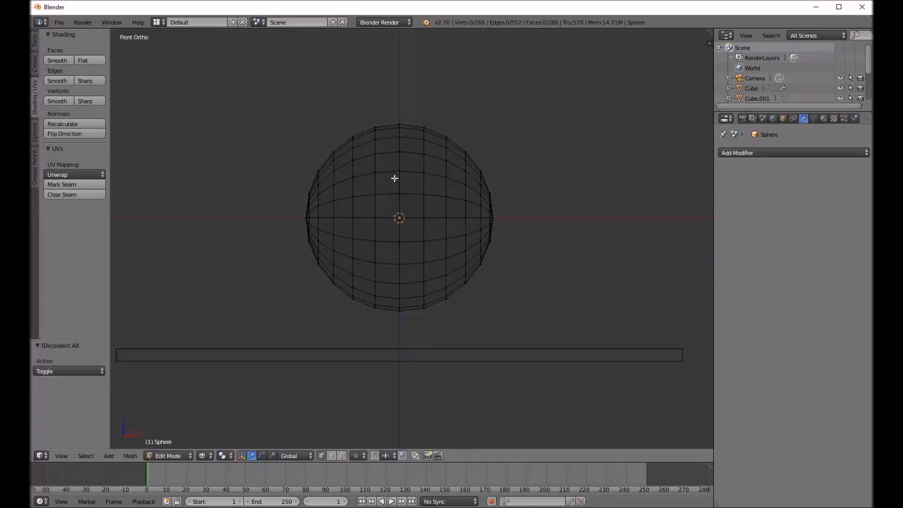
key(b)
drag(234, 85, 571, 99)
scroll(401, 188, down, 2)
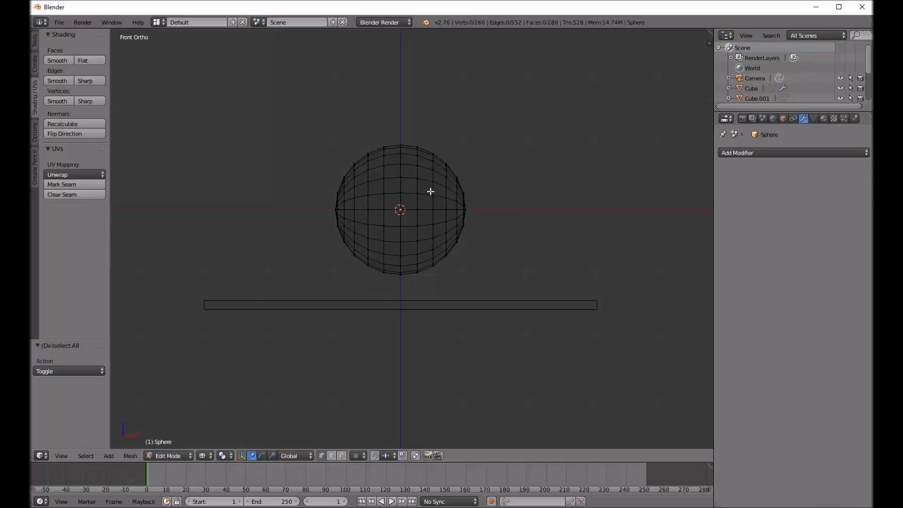
key(b)
drag(398, 124, 508, 288)
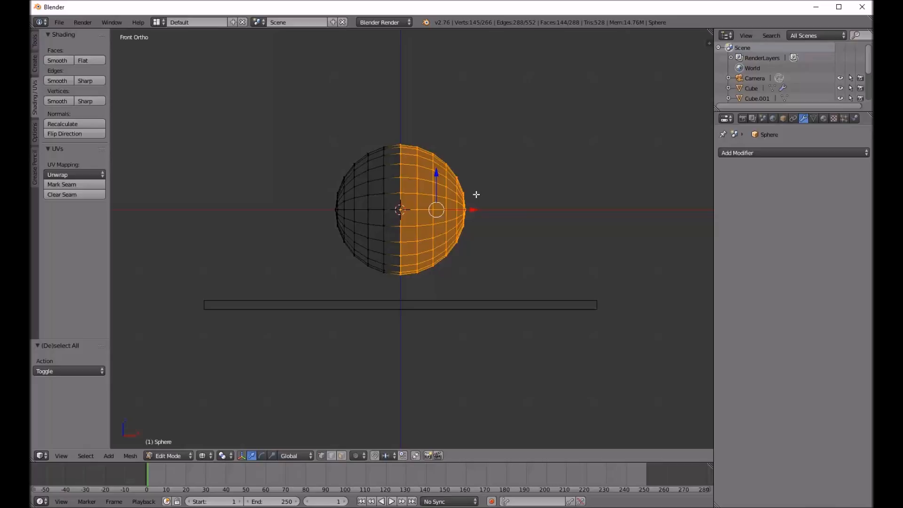
key(e)
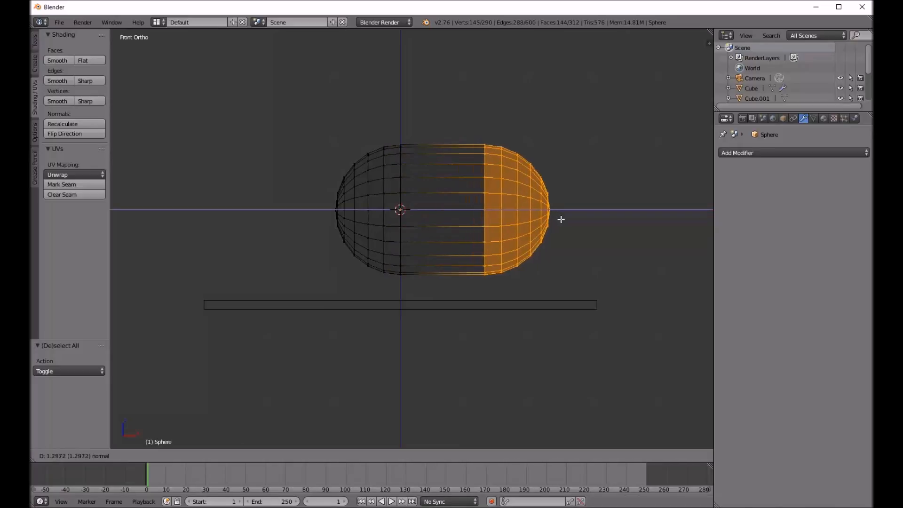
click(661, 238)
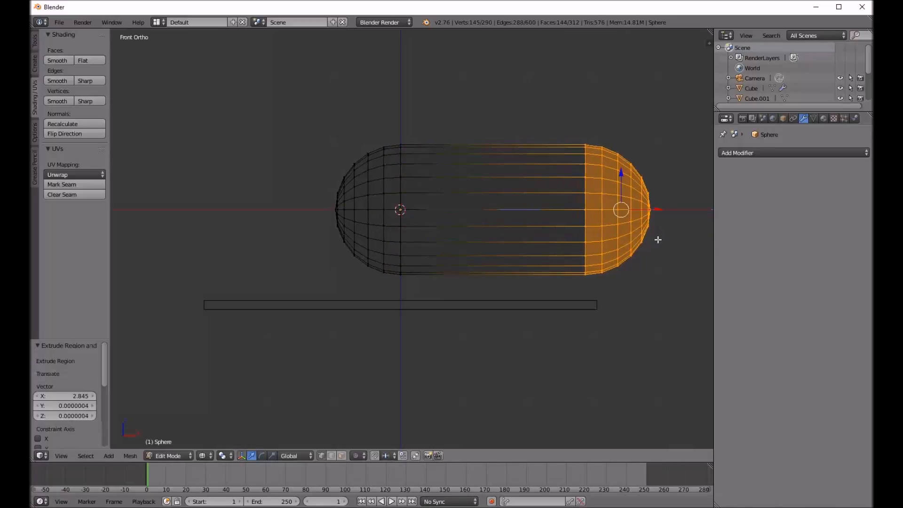
shift+middle_drag(491, 268, 416, 261)
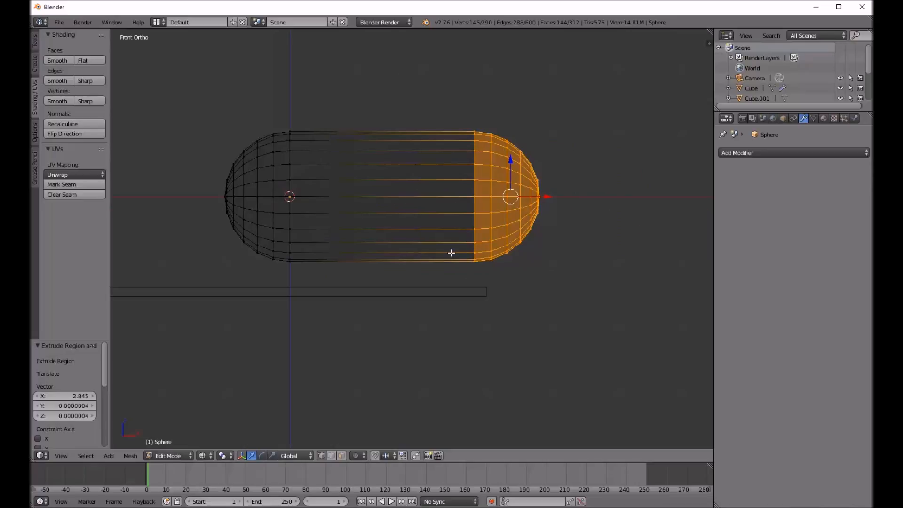
Move the extruded half farther along X to lengthen the capsule, and scale the whole object uniformly by about 0.145
key(g)
key(x)
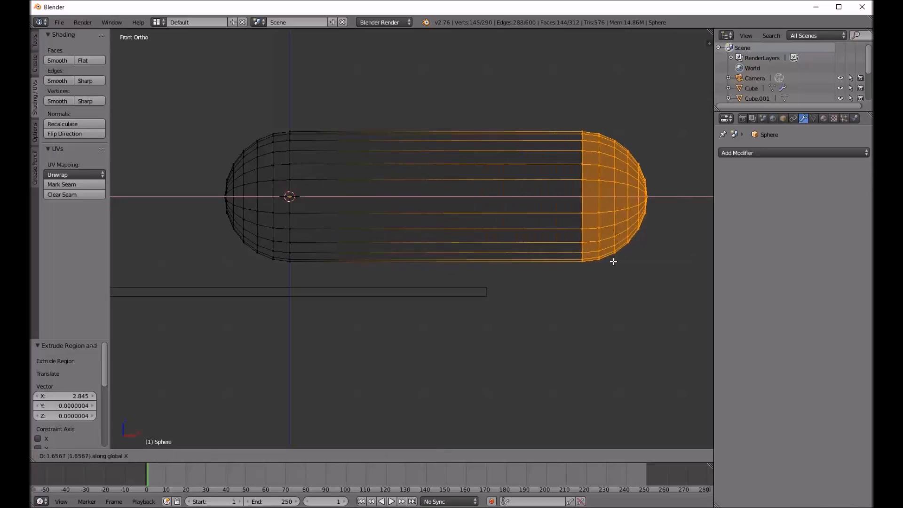
click(668, 266)
shift+middle_drag(520, 275, 508, 274)
key(Tab)
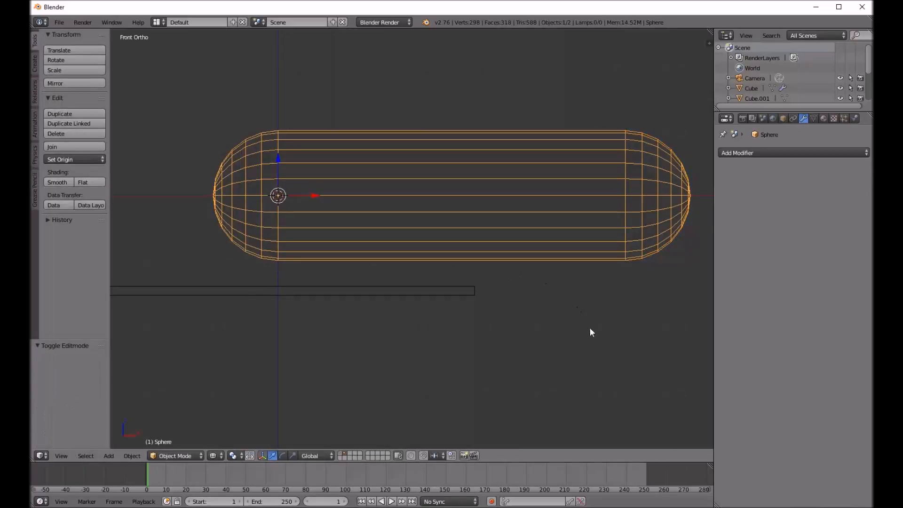
key(s)
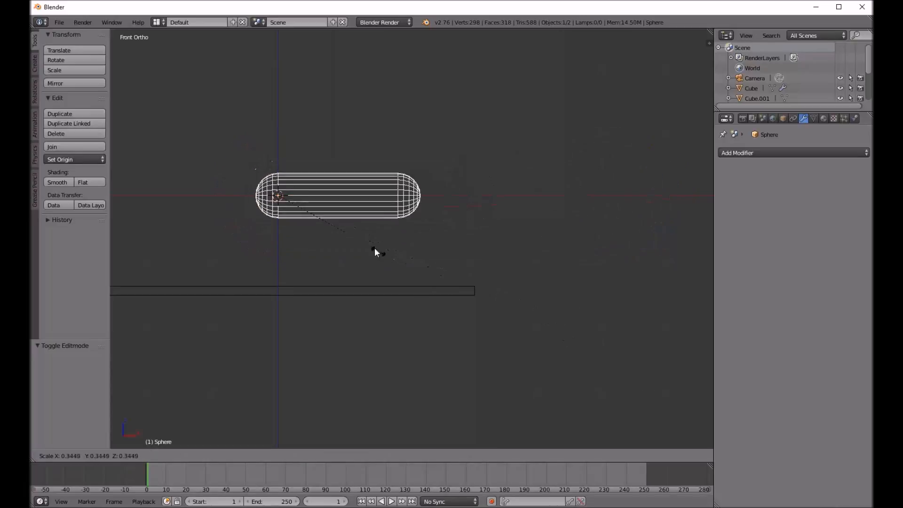
click(324, 212)
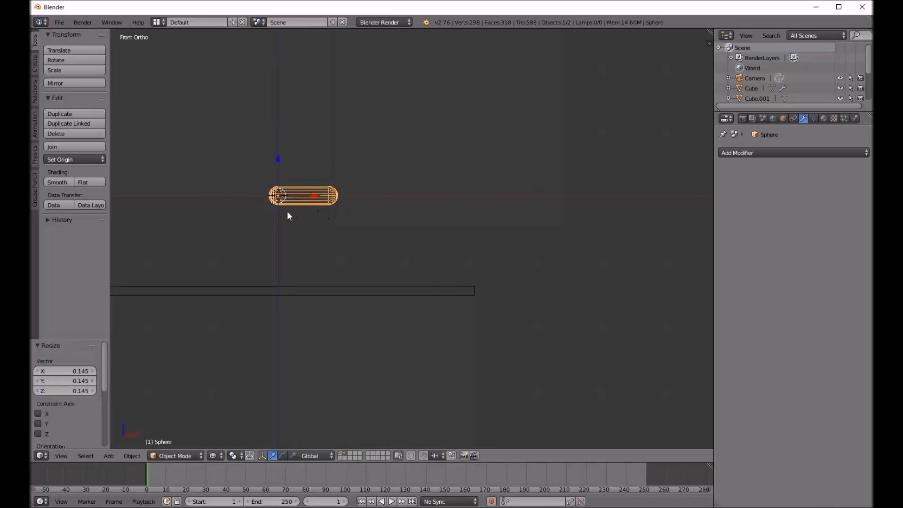
Move the capsule about -0.453 in X and -1.329 in Z onto the crossbar's middle, and set its origin to geometry
shift+middle_drag(288, 216, 469, 210)
key(g)
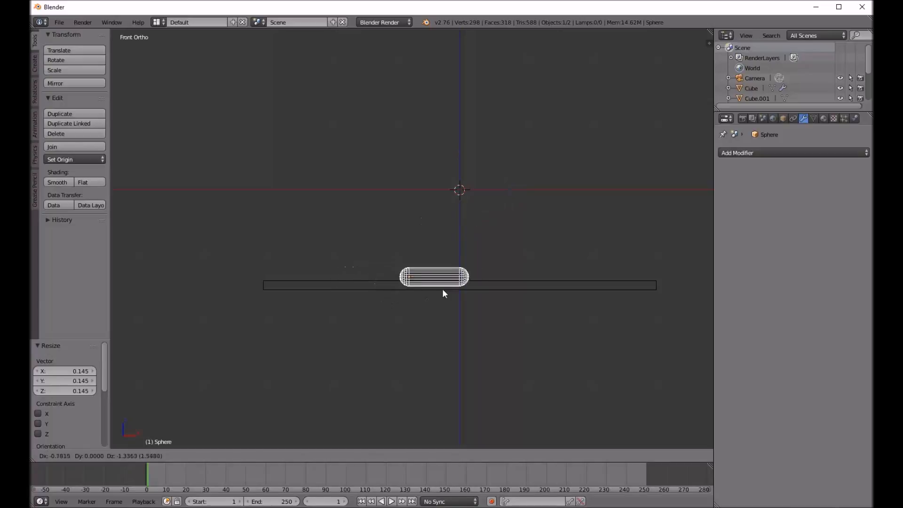
click(455, 292)
scroll(456, 291, up, 4)
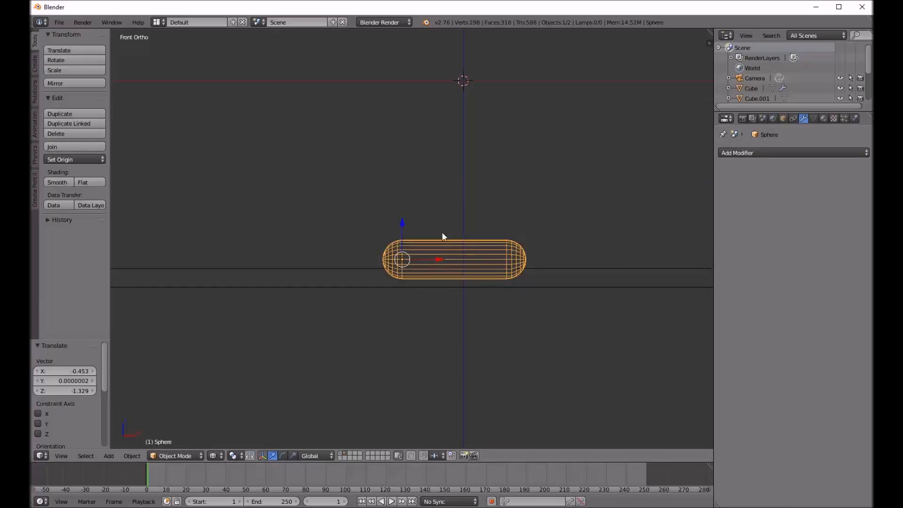
click(81, 157)
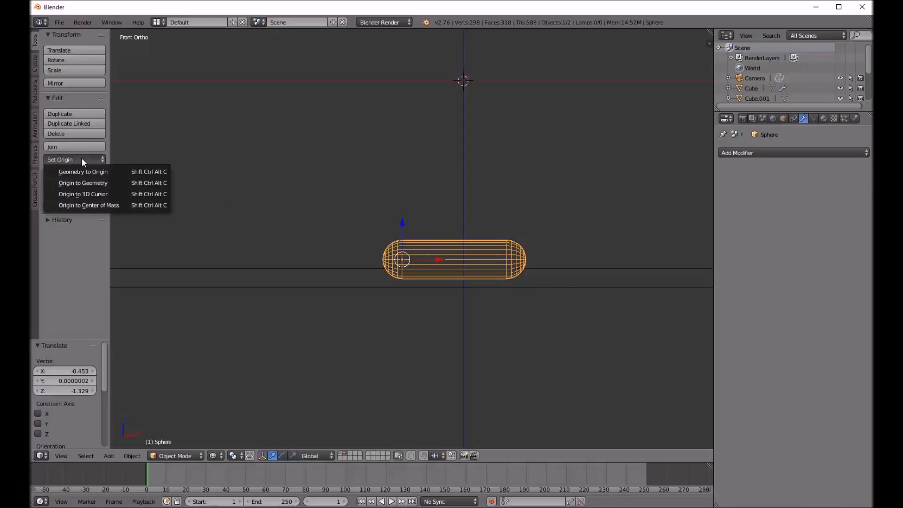
click(77, 183)
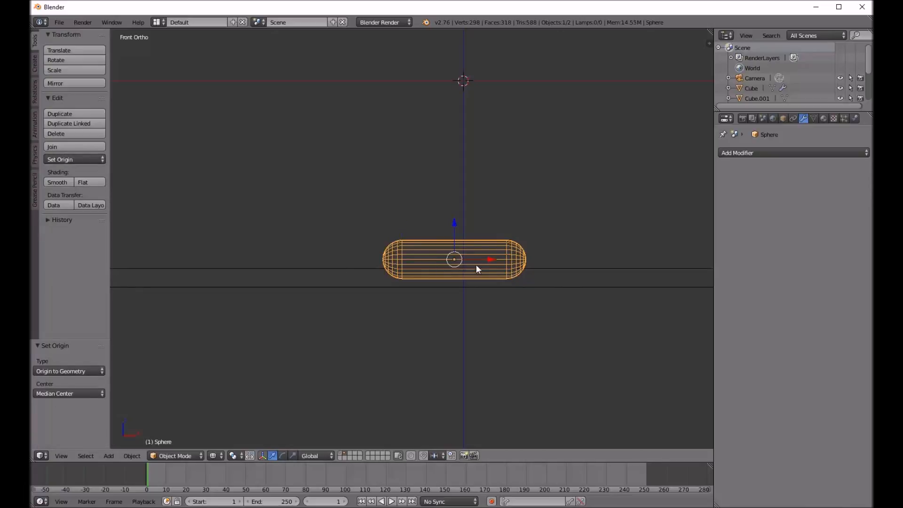
key(Tab)
key(a)
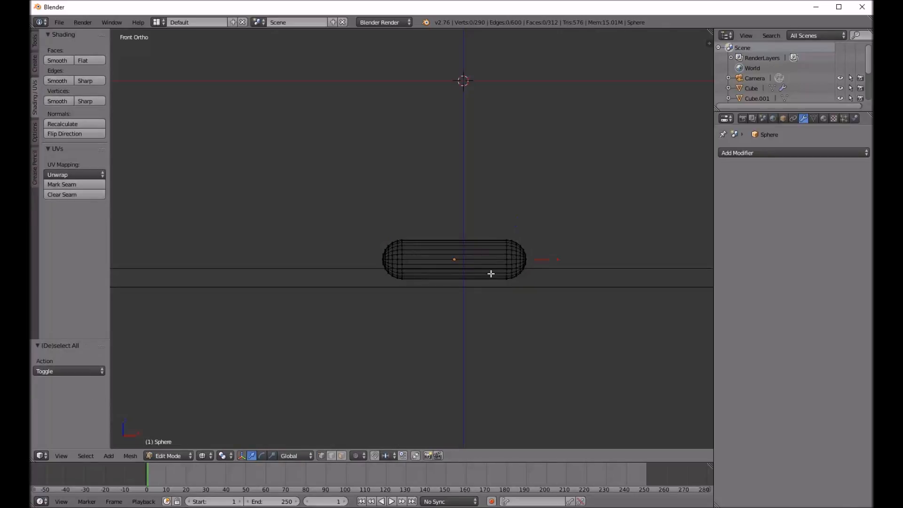
key(b)
drag(485, 209, 567, 315)
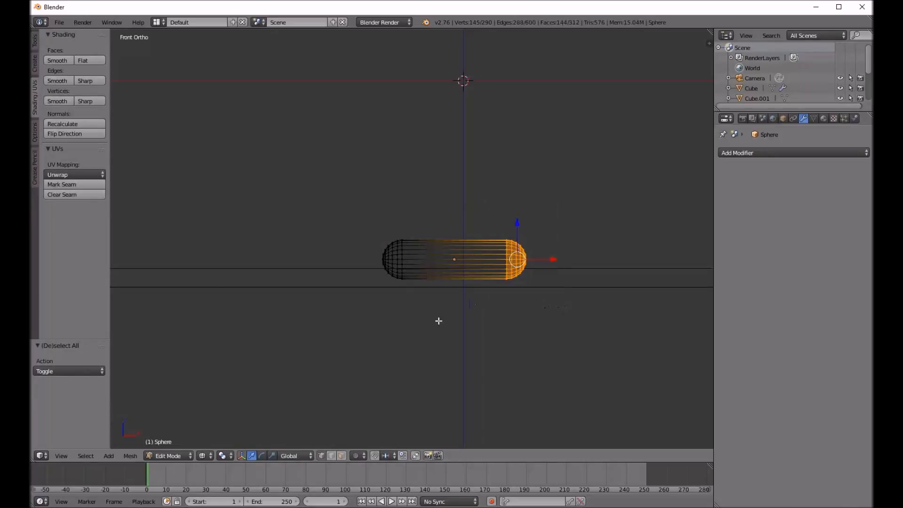
scroll(473, 305, down, 3)
key(Tab)
scroll(459, 282, up, 6)
scroll(460, 278, up, 1)
mouse_move(479, 284)
mouse_down()
mouse_move(495, 285)
mouse_move(483, 289)
mouse_up()
scroll(483, 291, up, 2)
Add one centred loop cut around the middle of the capsule in Edit Mode, without sliding it
key(Tab)
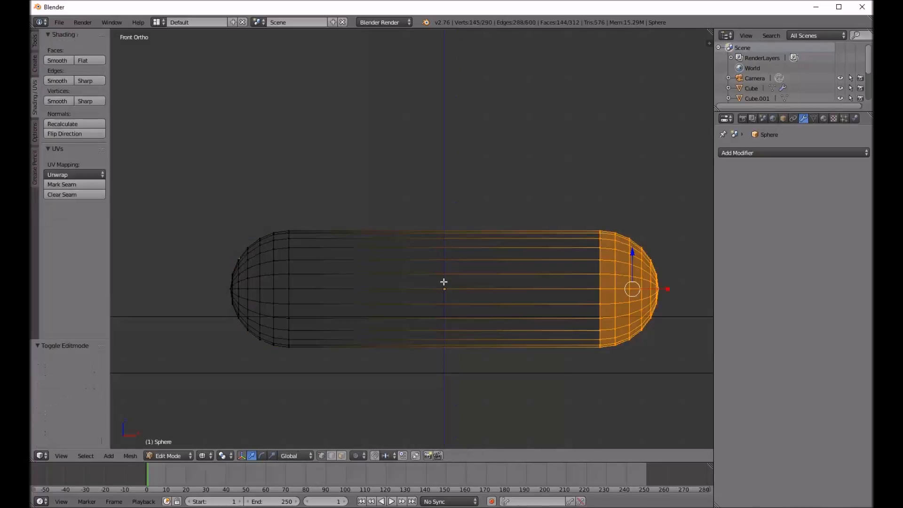
key(a)
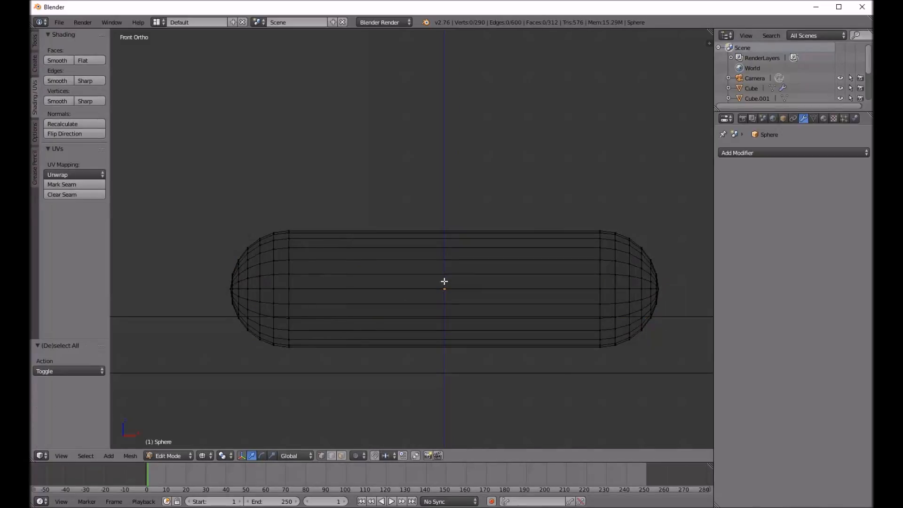
key(ctrl+r)
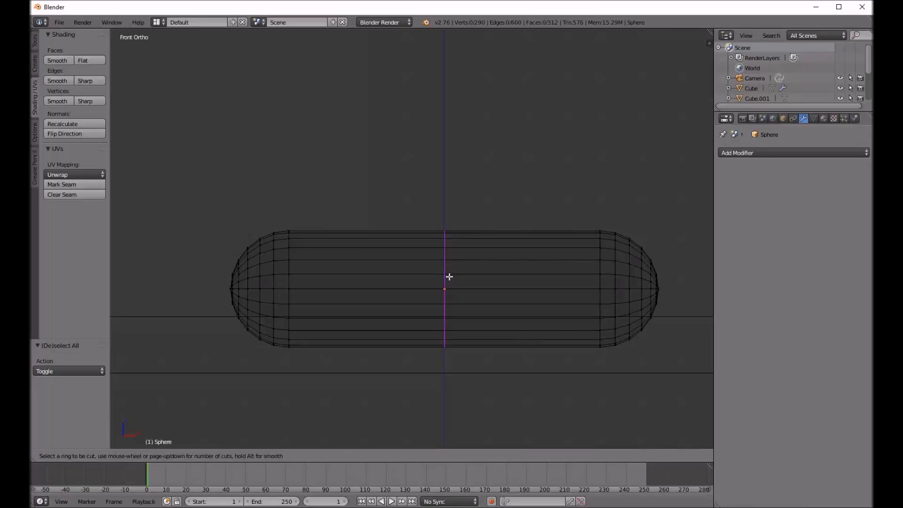
click(446, 276)
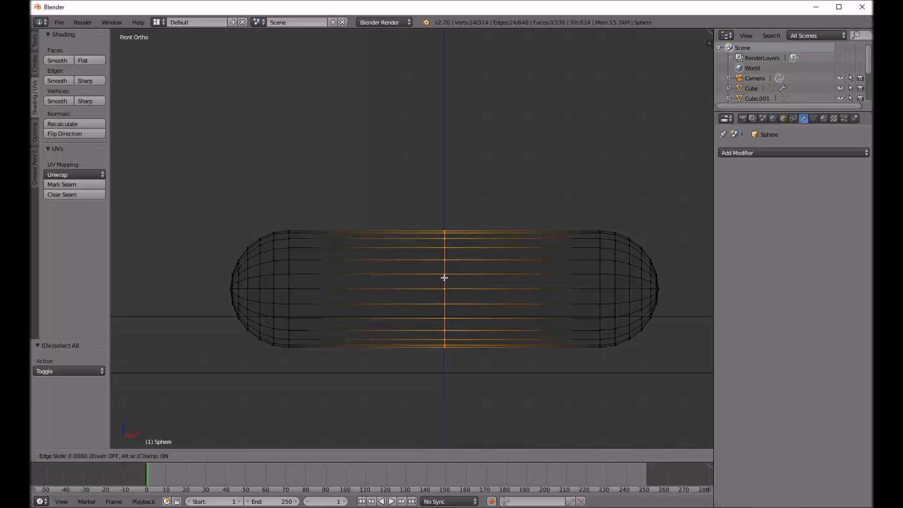
right_click(469, 276)
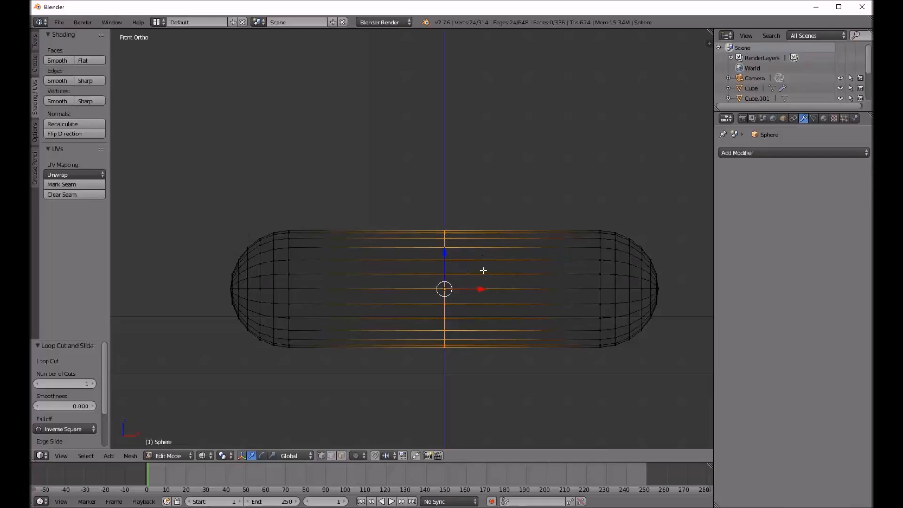
Delete the vertices of the capsule's -X half, keeping the centre loop, and return to Object Mode
key(a)
key(b)
drag(192, 171, 344, 450)
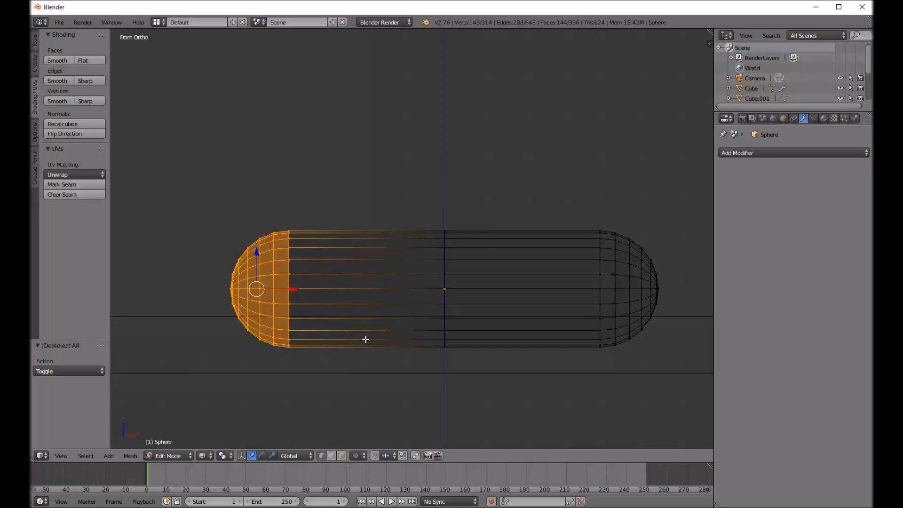
key(x)
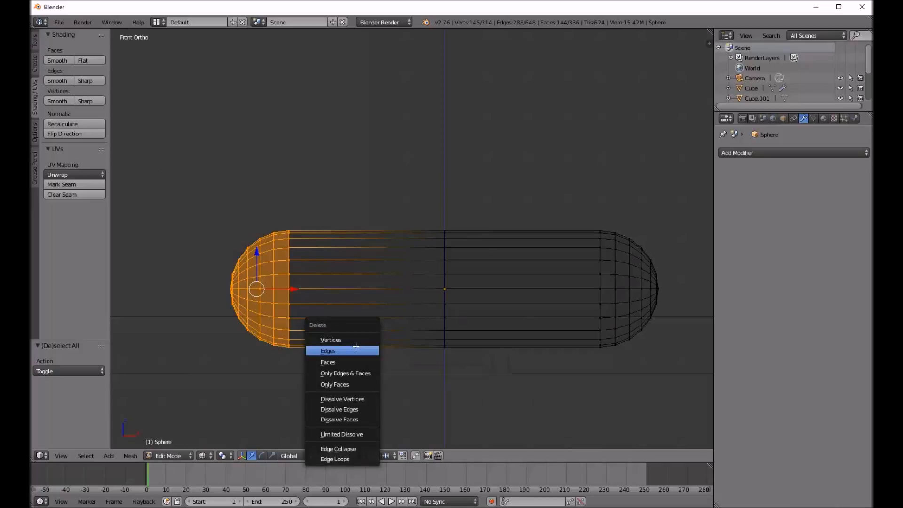
click(362, 338)
key(Tab)
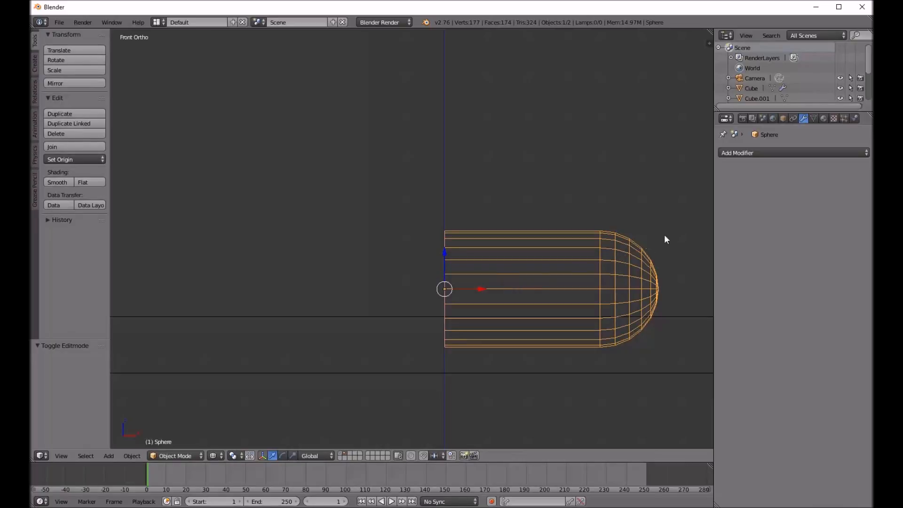
Add a Mirror modifier across the X axis to the remaining half capsule
click(746, 154)
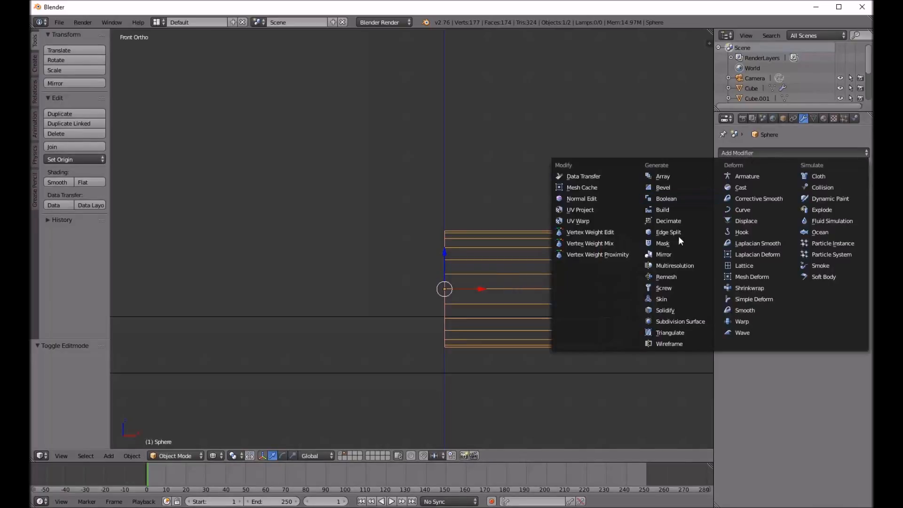
click(670, 250)
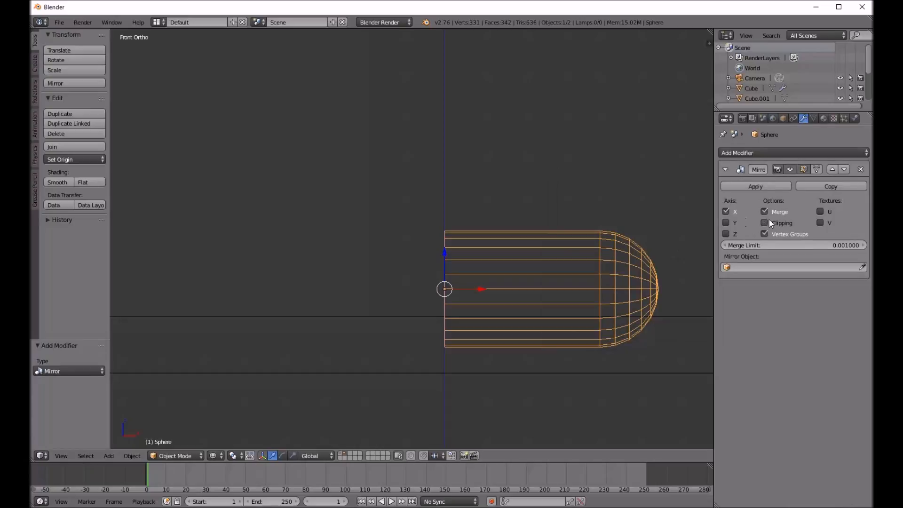
scroll(699, 219, down, 8)
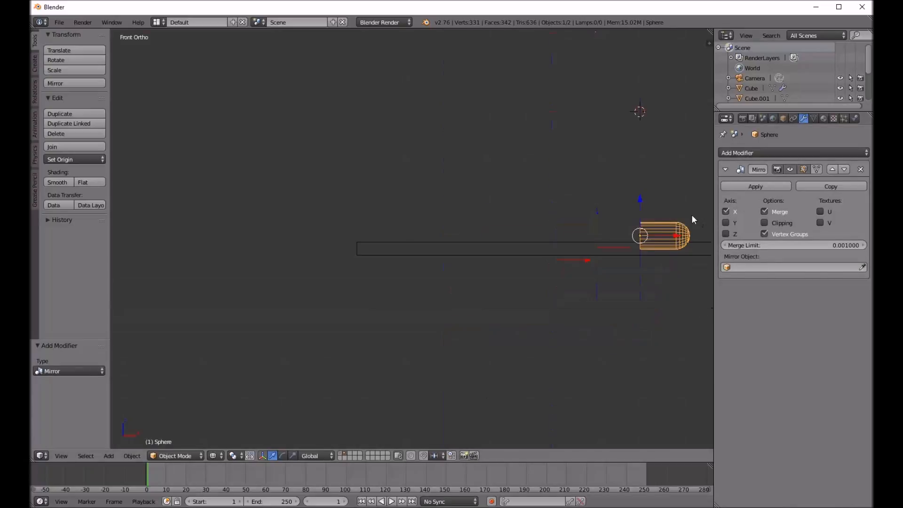
shift+middle_drag(680, 229, 437, 241)
scroll(439, 236, up, 10)
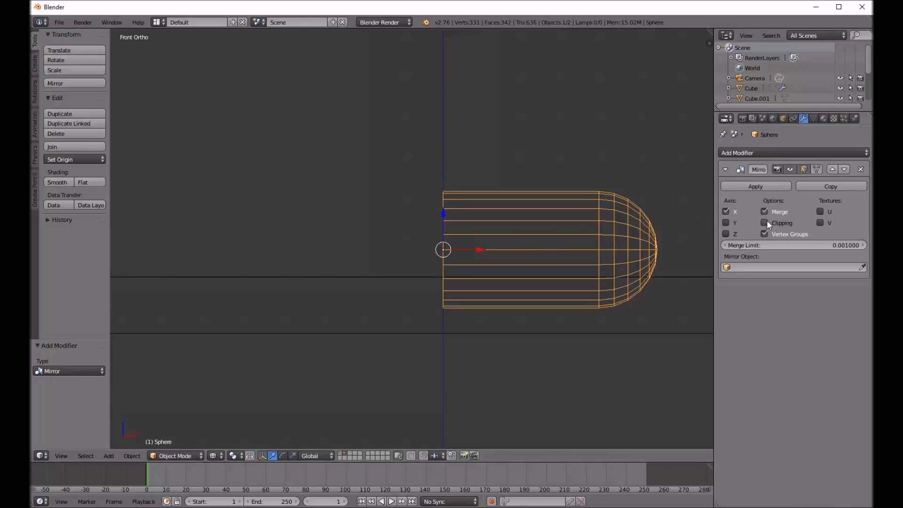
scroll(498, 228, down, 4)
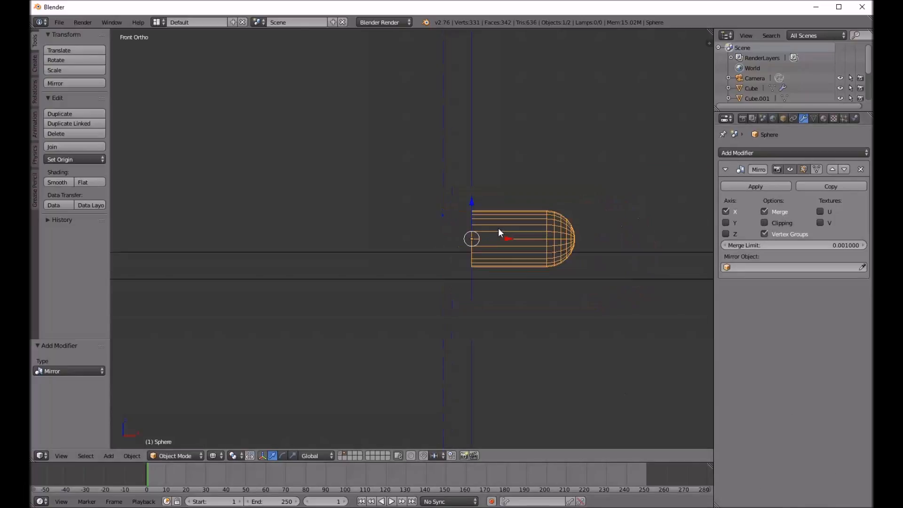
Apply the half capsule's rotation and scale, and enable Clipping in its Mirror modifier
key(ctrl+a)
click(501, 232)
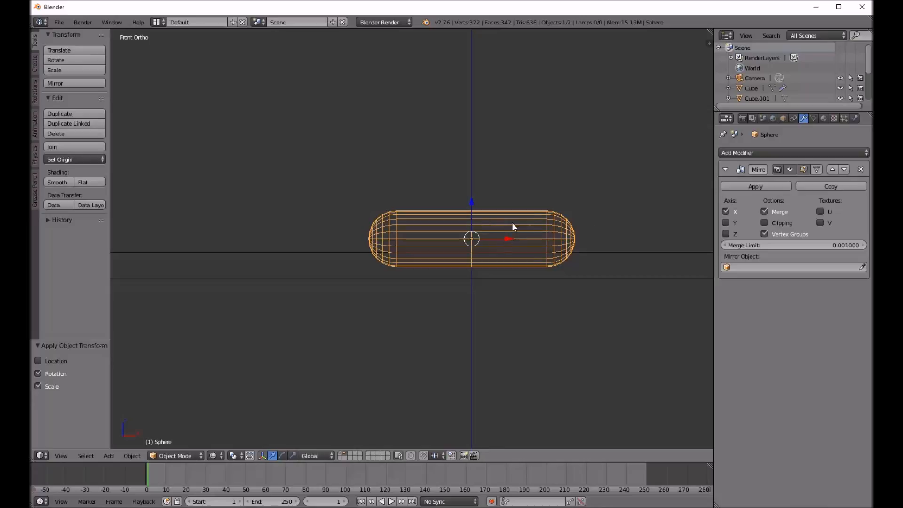
key(ctrl+a)
click(480, 222)
scroll(487, 222, up, 5)
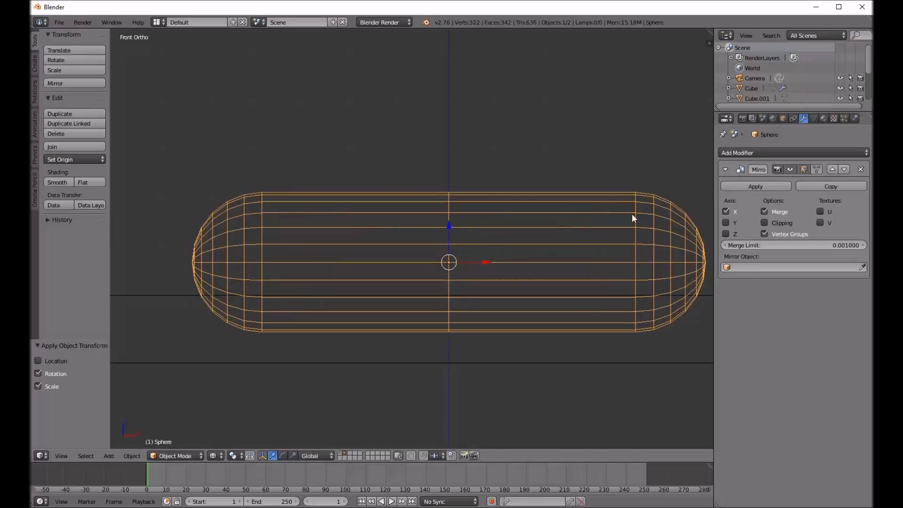
scroll(572, 228, down, 3)
scroll(546, 224, up, 3)
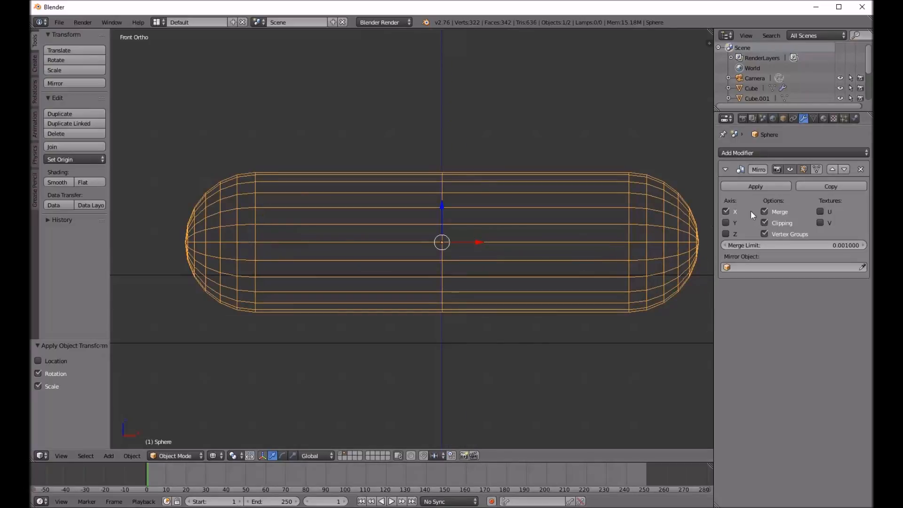
Select the capsule's rounded +X end in Edit Mode and move it about 1.153 along X, plus another 1.247
scroll(523, 207, down, 3)
key(Tab)
shift+middle_drag(597, 230, 483, 213)
scroll(483, 213, down, 2)
key(a)
key(a)
key(b)
drag(464, 152, 545, 267)
drag(522, 212, 672, 210)
scroll(671, 210, down, 5)
ctrl+scroll(479, 227, down, 3)
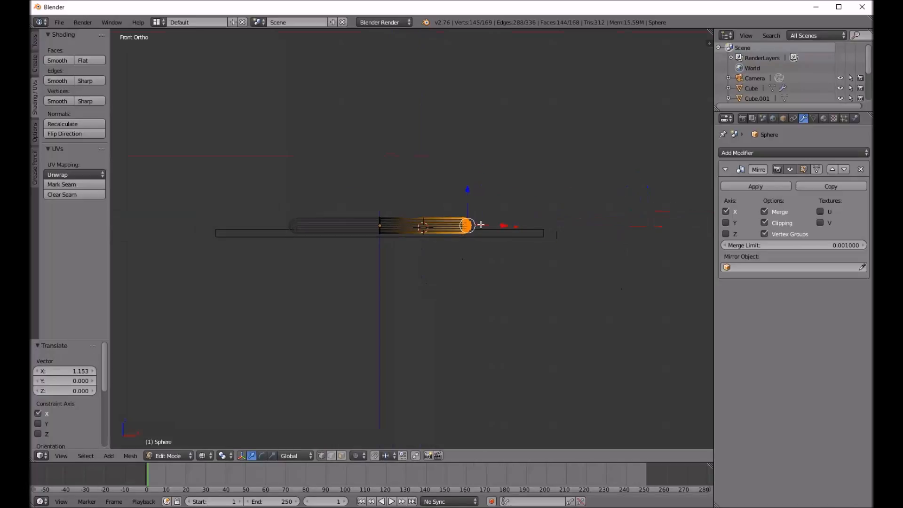
drag(506, 226, 573, 224)
scroll(375, 224, up, 8)
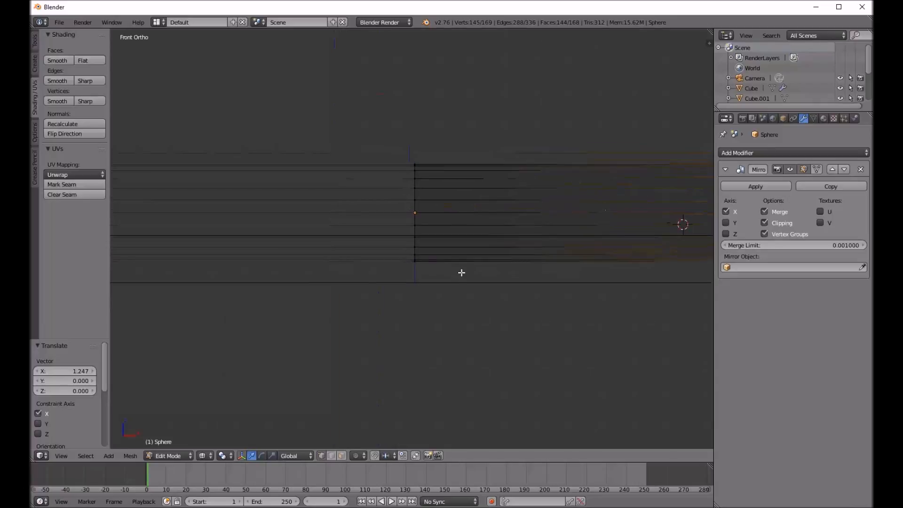
key(a)
key(a)
scroll(429, 236, up, 4)
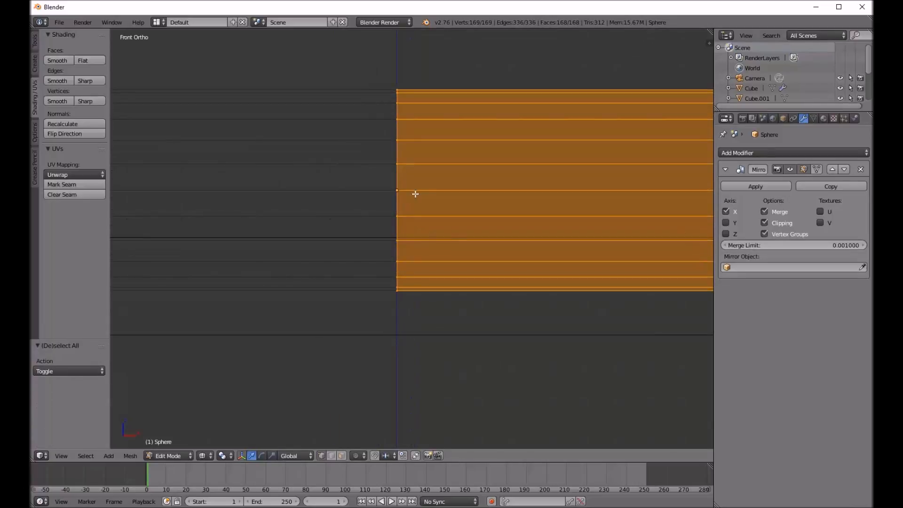
key(g)
key(x)
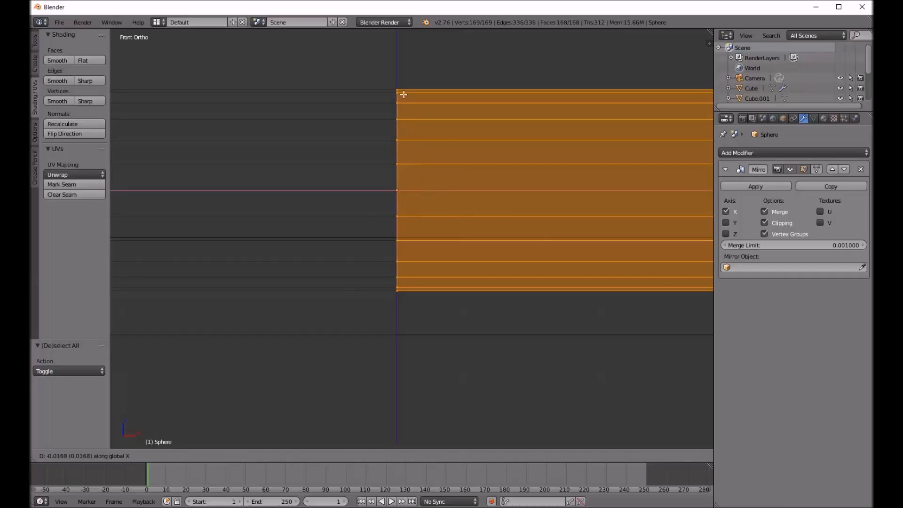
click(441, 136)
scroll(462, 178, down, 9)
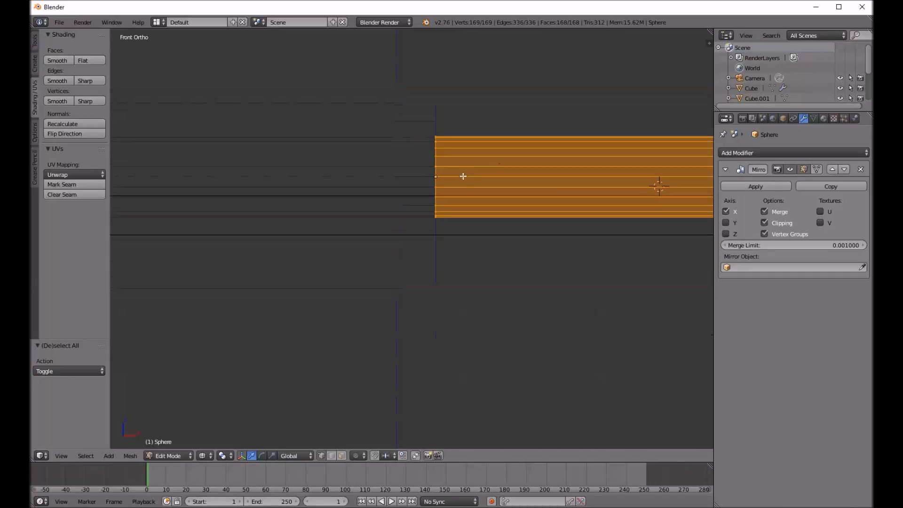
scroll(430, 147, up, 20)
scroll(466, 139, down, 1)
key(Tab)
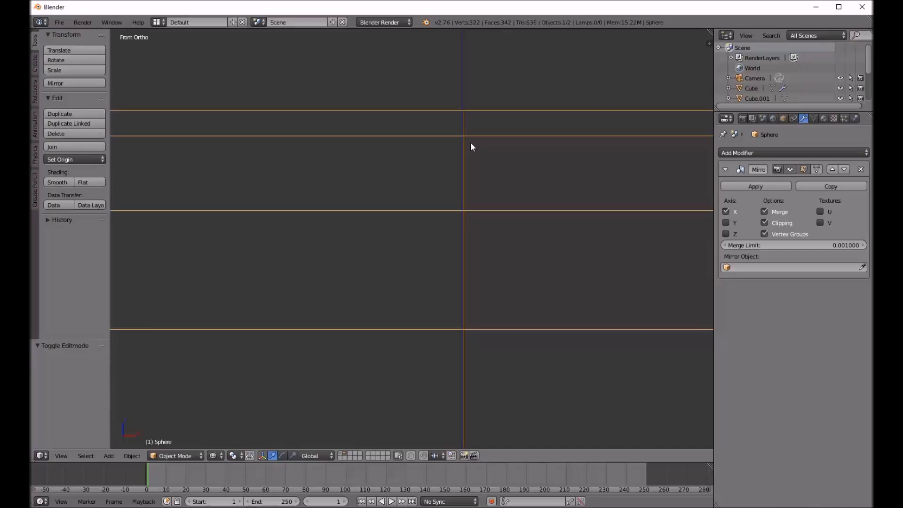
key(g)
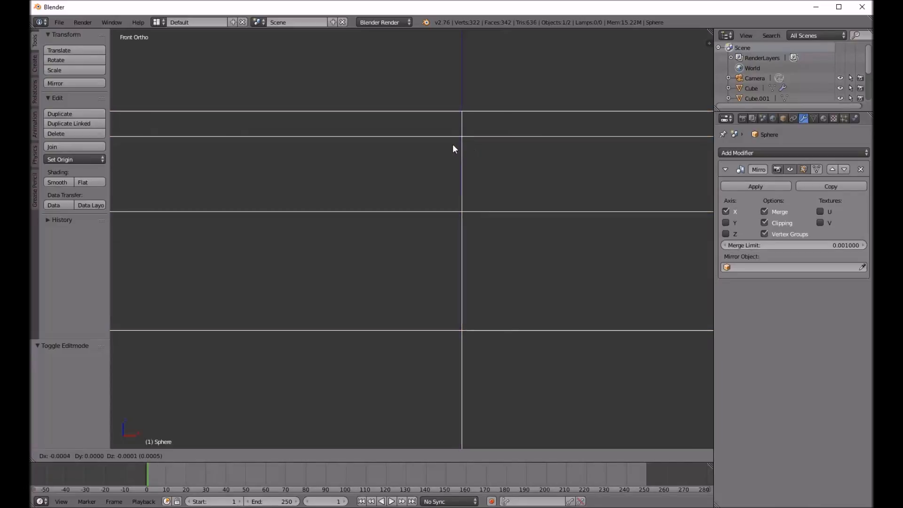
click(455, 148)
Select only the capsule's rounded +X end in Edit Mode and move it back about -0.055 along X
scroll(454, 144, down, 20)
shift+middle_drag(517, 236, 328, 271)
scroll(533, 198, up, 4)
key(Tab)
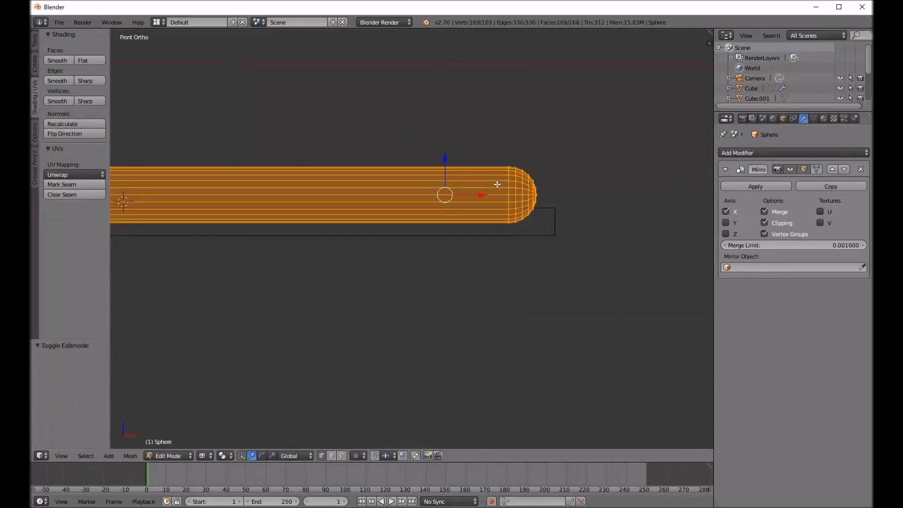
key(a)
key(b)
drag(483, 136, 565, 233)
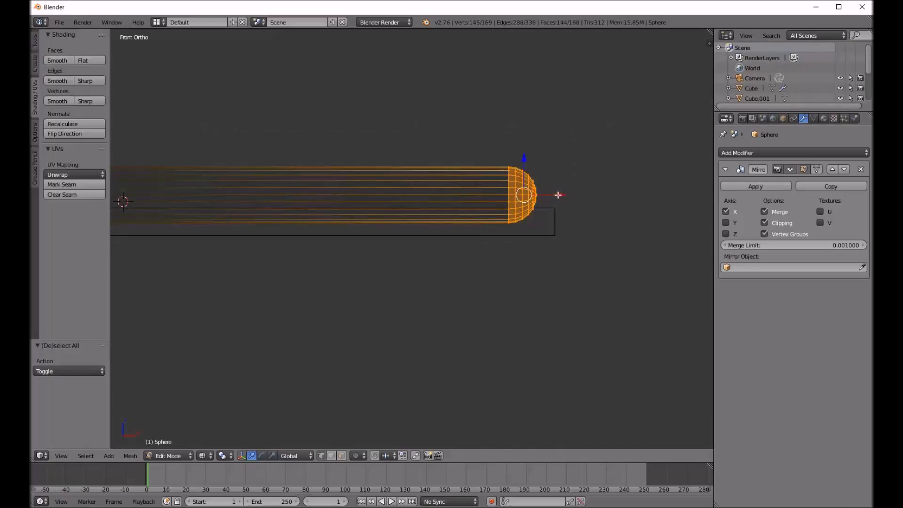
drag(559, 195, 549, 193)
shift+middle_drag(446, 238, 510, 243)
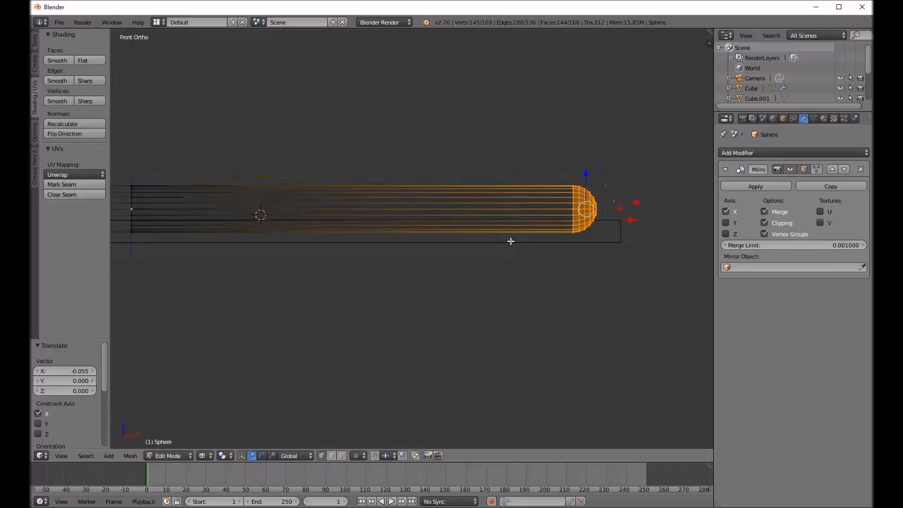
In right view, scale the whole capsule uniformly by about 0.28 and lower it about -0.028 in Z onto the crossbar's top face
key(Tab)
key(z)
key(KP_3)
scroll(499, 233, up, 6)
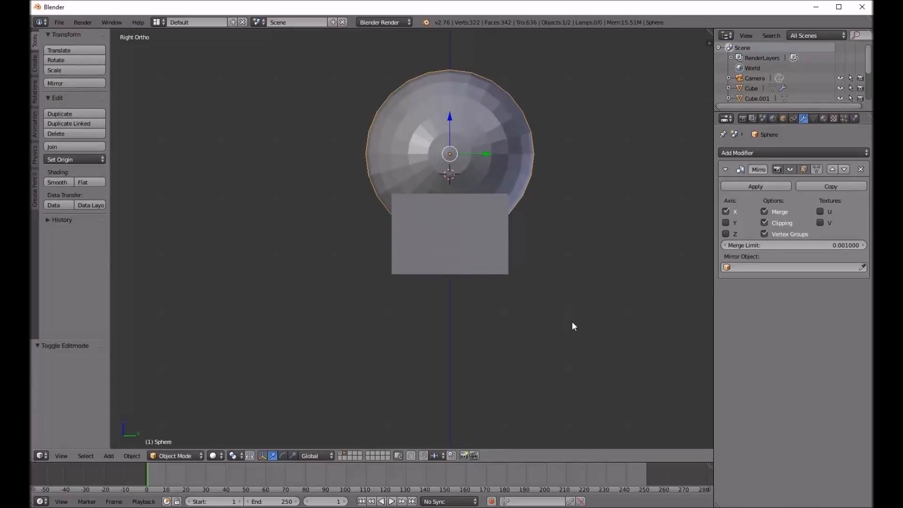
key(s)
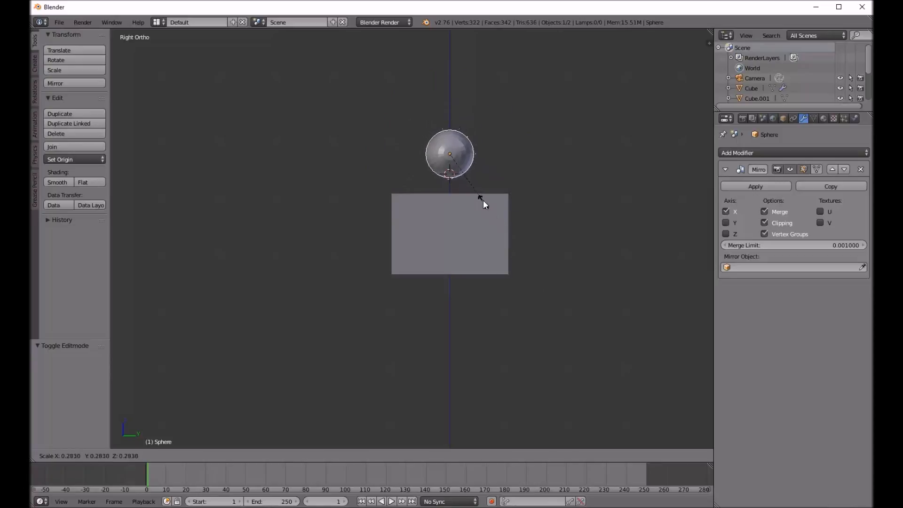
click(483, 200)
drag(450, 122, 456, 188)
scroll(448, 176, up, 5)
Flatten the capsule by scaling it about 0.463 along Z, and return to a front wireframe view
key(z)
scroll(473, 245, up, 2)
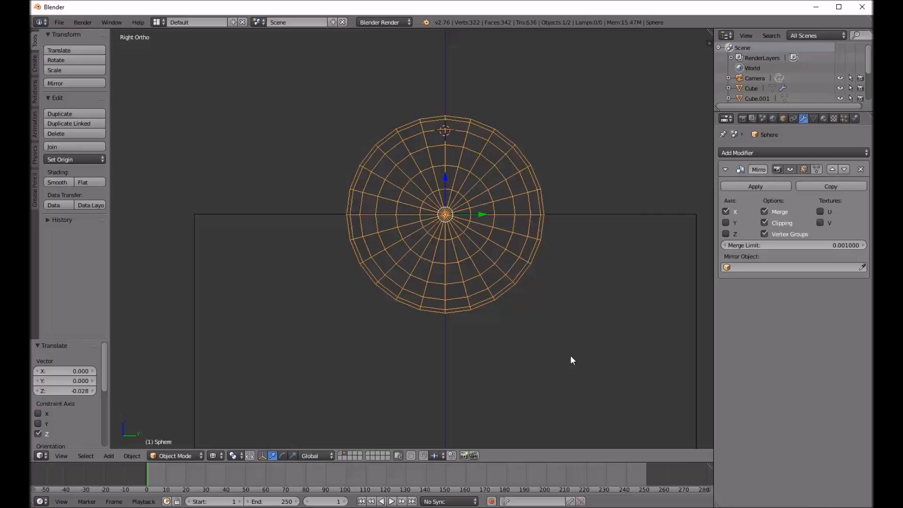
key(s)
key(z)
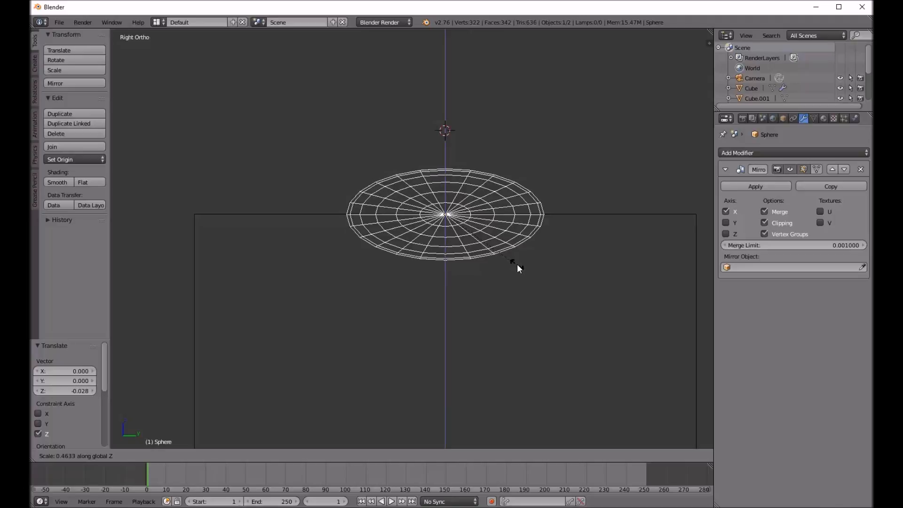
click(518, 265)
middle_drag(405, 244, 387, 238)
key(z)
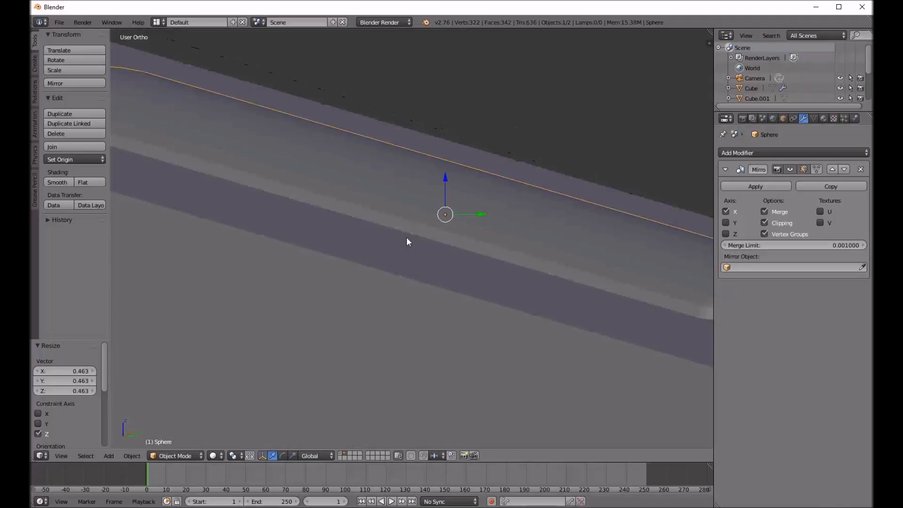
scroll(402, 238, down, 4)
scroll(456, 244, down, 4)
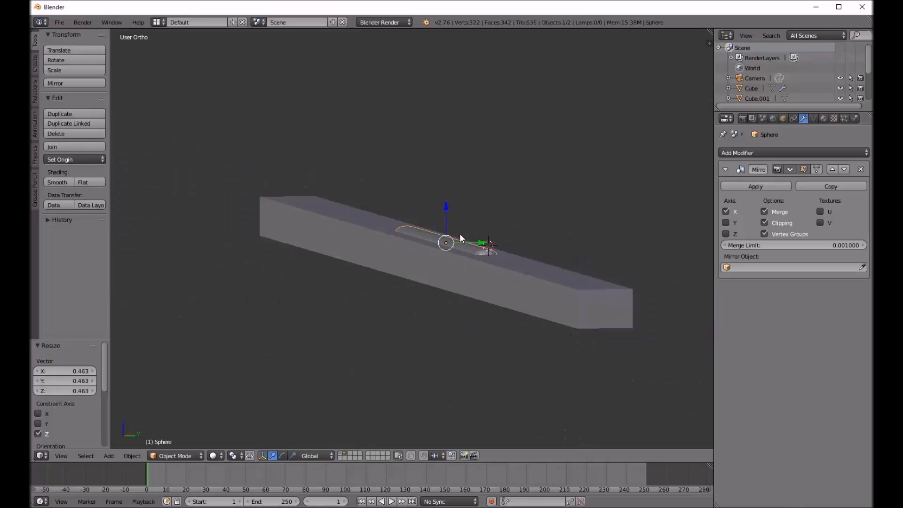
key(KP_1)
key(z)
scroll(496, 226, down, 4)
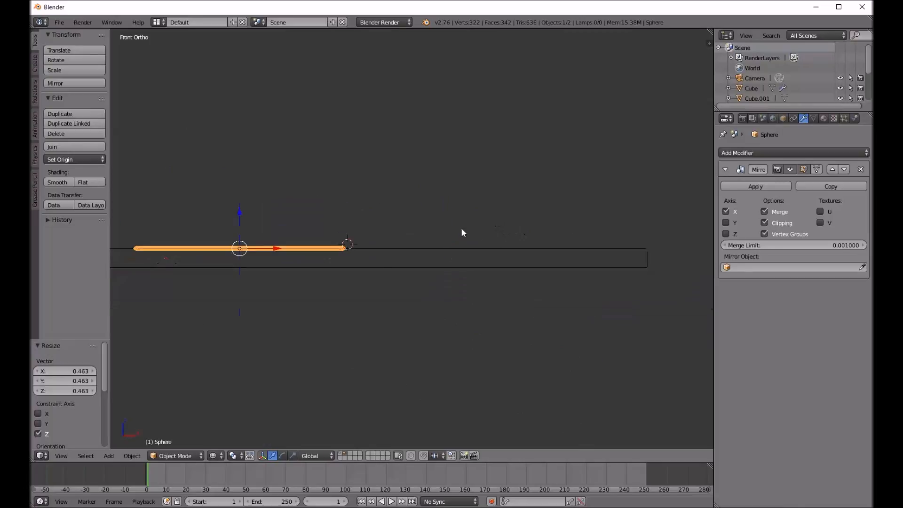
In Edit Mode, move the capsule's rounded +X end about 0.567 along X, plus another 1.575 toward the crossbar's end
shift+middle_drag(333, 300, 442, 305)
scroll(471, 318, down, 4)
scroll(449, 287, up, 7)
shift+middle_drag(593, 283, 501, 282)
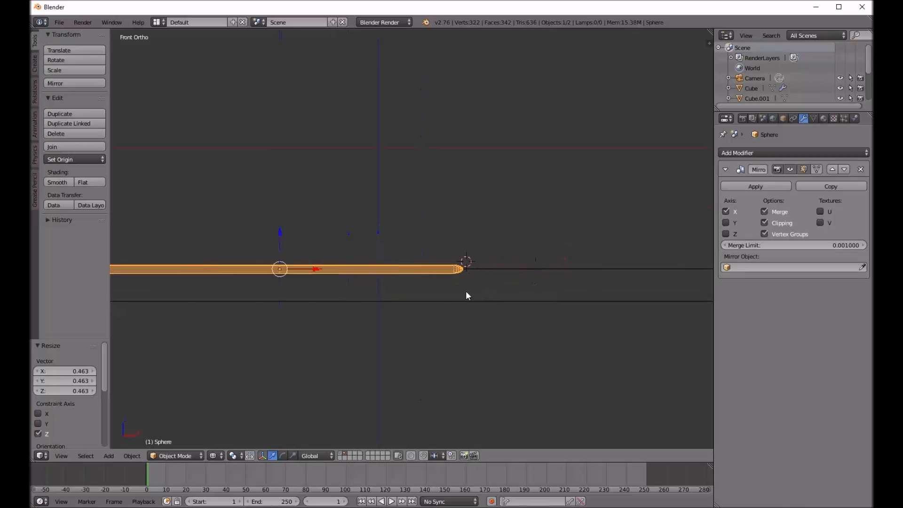
key(Tab)
drag(498, 268, 629, 287)
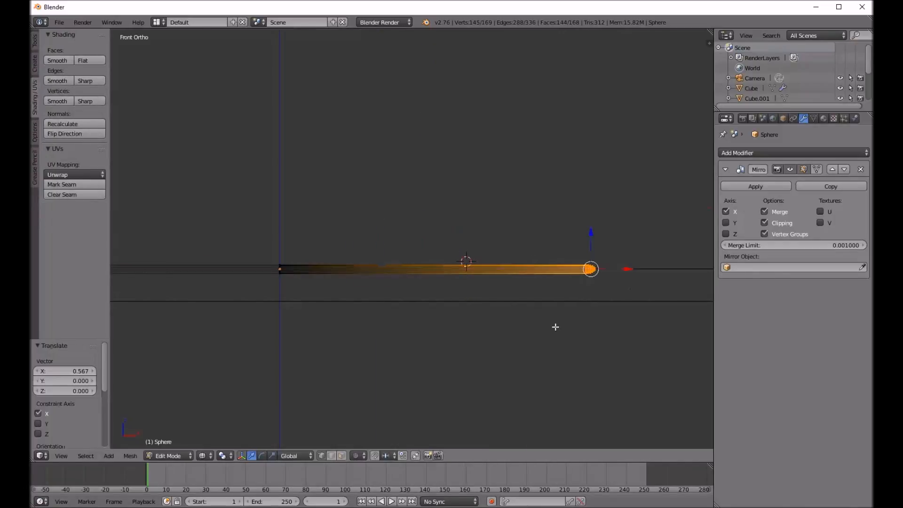
scroll(545, 334, down, 3)
shift+middle_drag(569, 354, 411, 339)
drag(448, 281, 651, 286)
scroll(650, 285, up, 8)
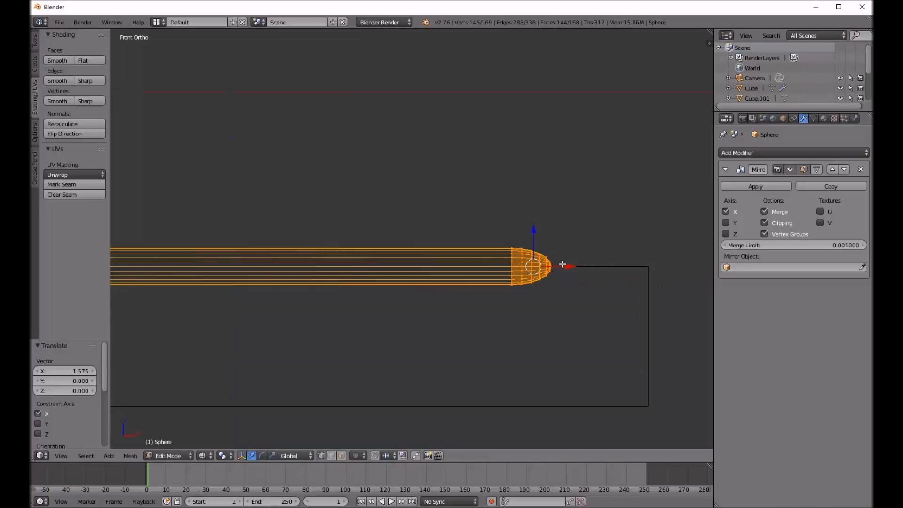
Fine-tune the rounded end's X position slightly short of the crossbar's +X end and return to Object Mode
key(g)
key(x)
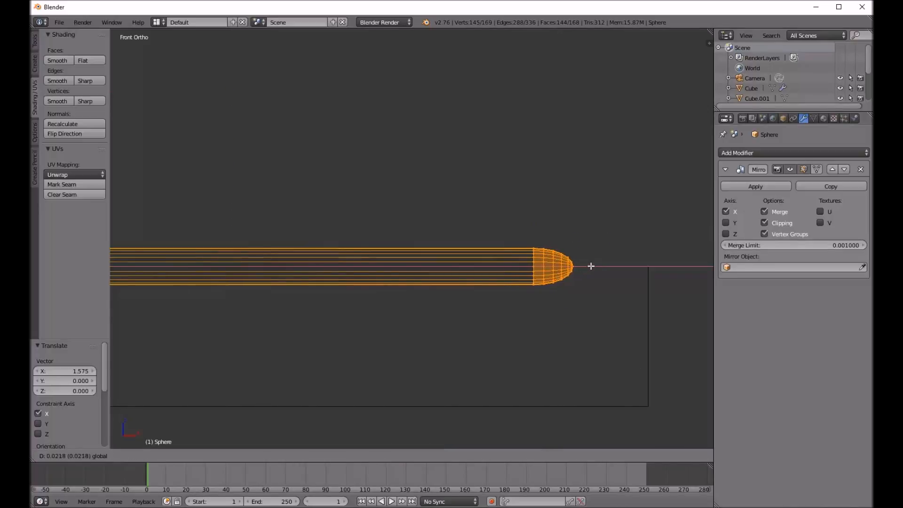
click(554, 265)
scroll(554, 265, down, 10)
drag(587, 266, 582, 268)
key(Tab)
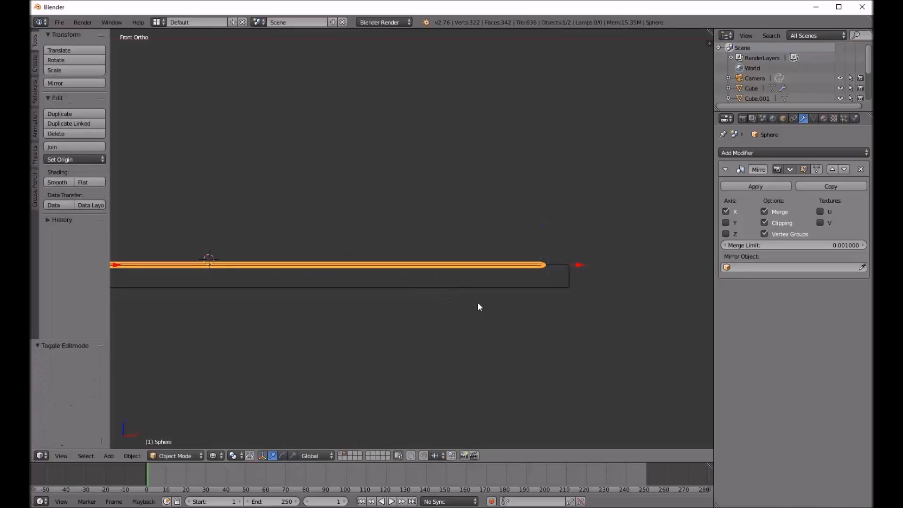
Examine the capsule's rounded end and its fit in the crossbar's top face in solid and wireframe shading
scroll(543, 252, up, 8)
scroll(539, 257, up, 3)
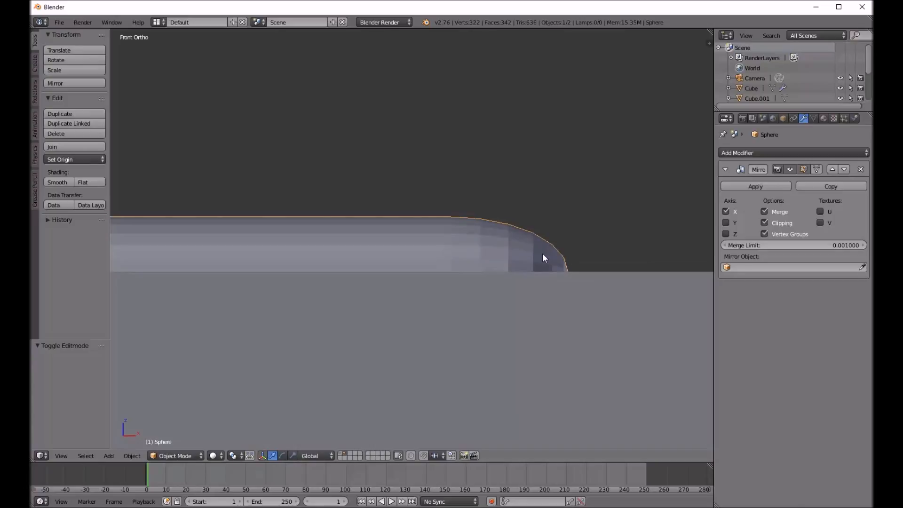
key(z)
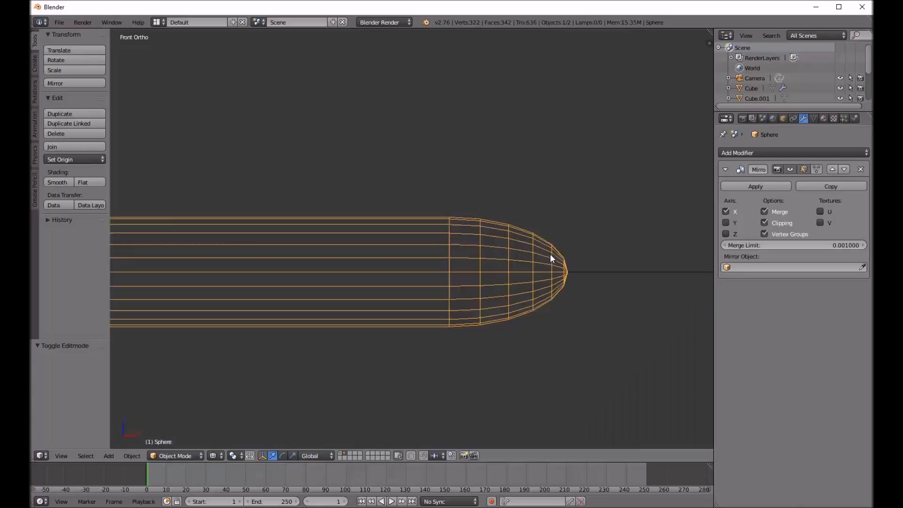
key(Tab)
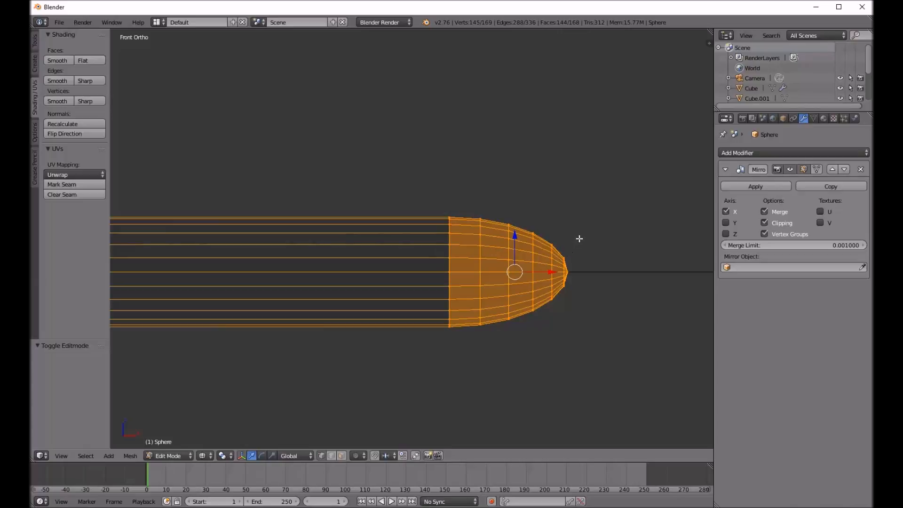
scroll(579, 258, down, 2)
key(Tab)
scroll(580, 258, down, 10)
key(z)
middle_drag(542, 244, 475, 282)
scroll(278, 217, up, 5)
shift+middle_drag(277, 215, 478, 318)
shift+middle_drag(318, 227, 349, 238)
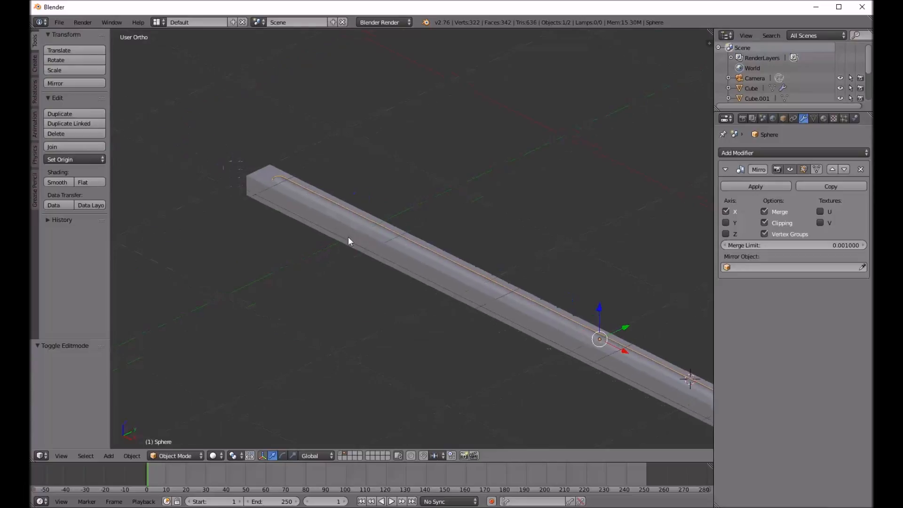
Apply rotation and scale to the capsule and to the crossbar
key(ctrl+a)
click(439, 242)
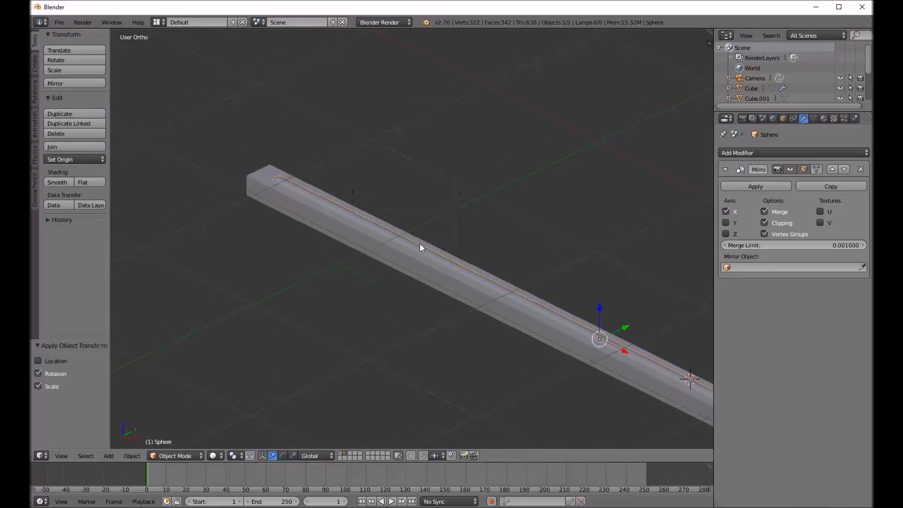
right_click(386, 250)
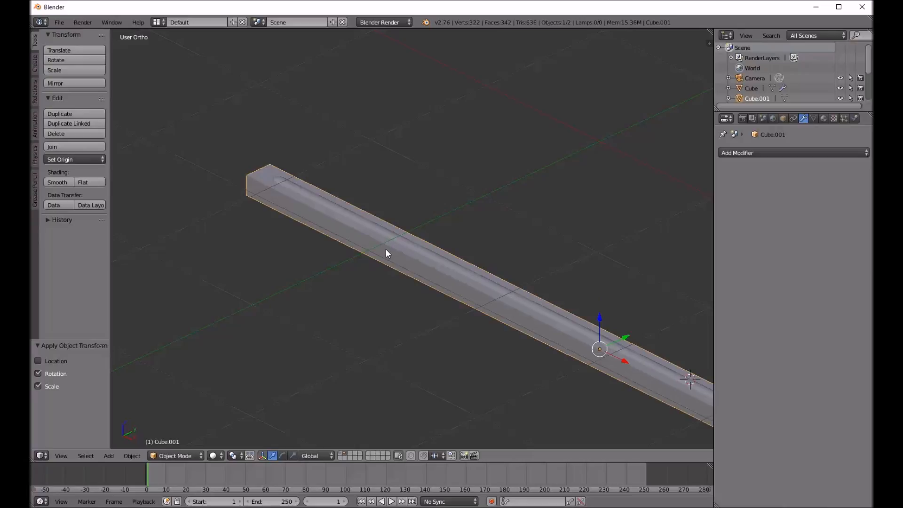
key(ctrl+a)
click(390, 248)
Inspect the capsule's position along the crossbar's full length, in solid shading and in wireframe
shift+middle_drag(474, 260, 308, 166)
mouse_move(692, 334)
shift+middle_down()
mouse_move(577, 281)
mouse_move(516, 266)
shift+middle_up()
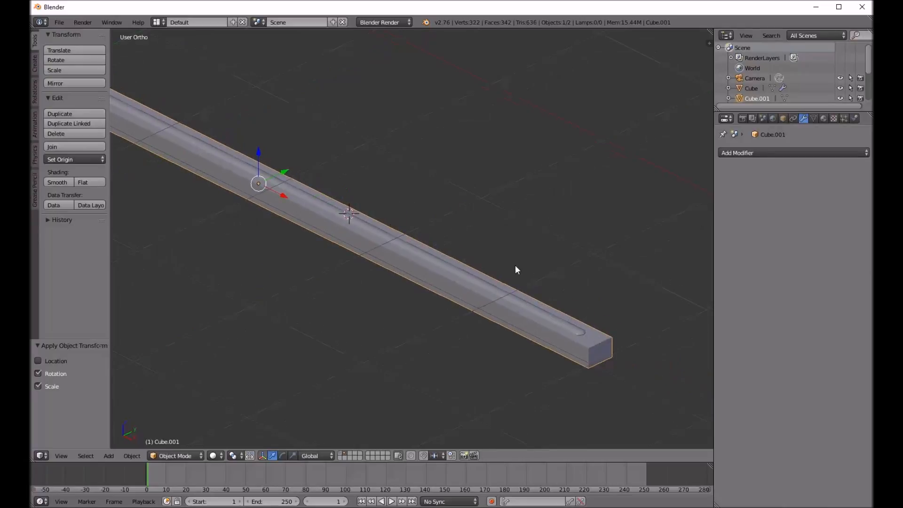
shift+middle_drag(269, 203, 395, 258)
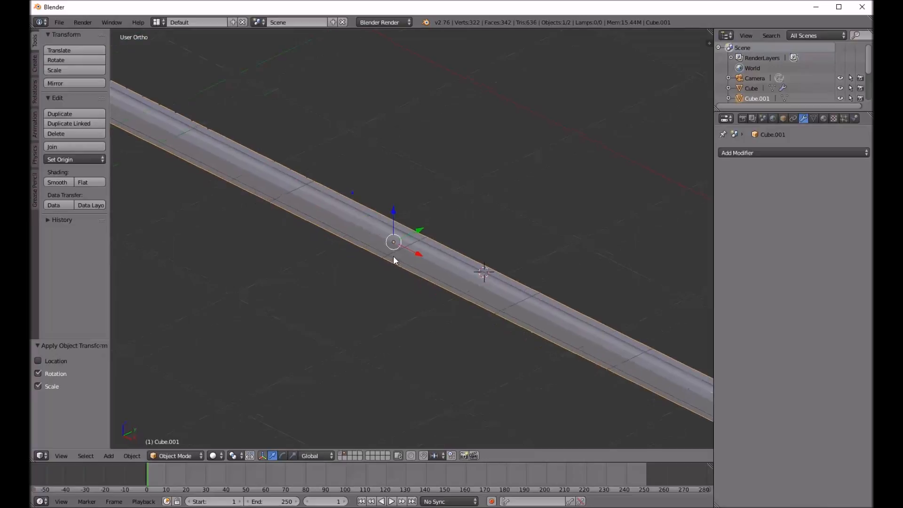
scroll(394, 254, down, 2)
scroll(390, 240, down, 4)
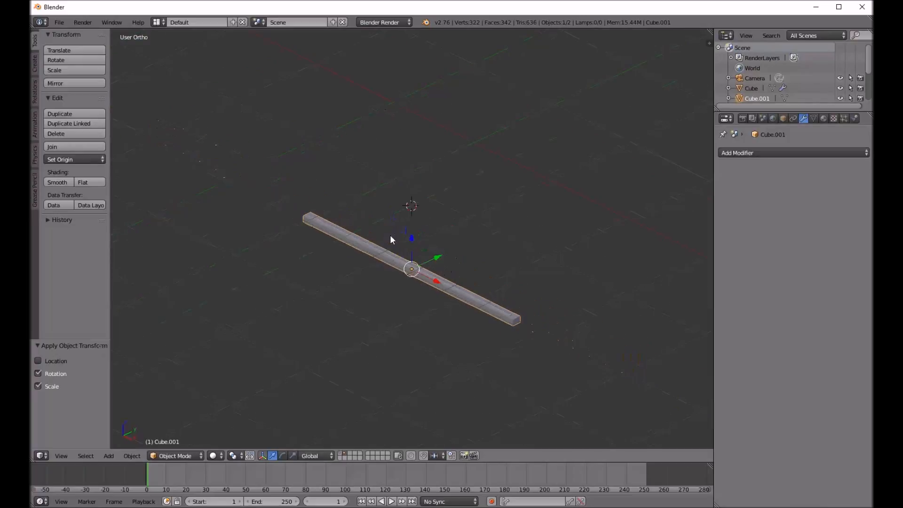
scroll(414, 253, up, 4)
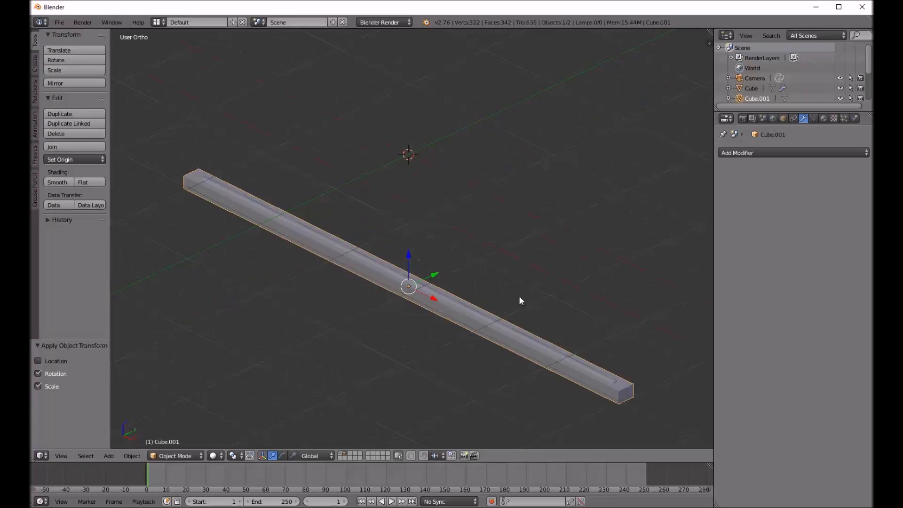
mouse_move(489, 314)
shift+middle_down()
mouse_move(433, 270)
mouse_move(385, 250)
mouse_move(448, 228)
mouse_move(440, 231)
shift+middle_up()
key(KP_1)
key(z)
scroll(441, 231, down, 3)
mouse_move(489, 254)
middle_down()
mouse_move(445, 279)
mouse_move(494, 266)
middle_up()
scroll(494, 266, up, 5)
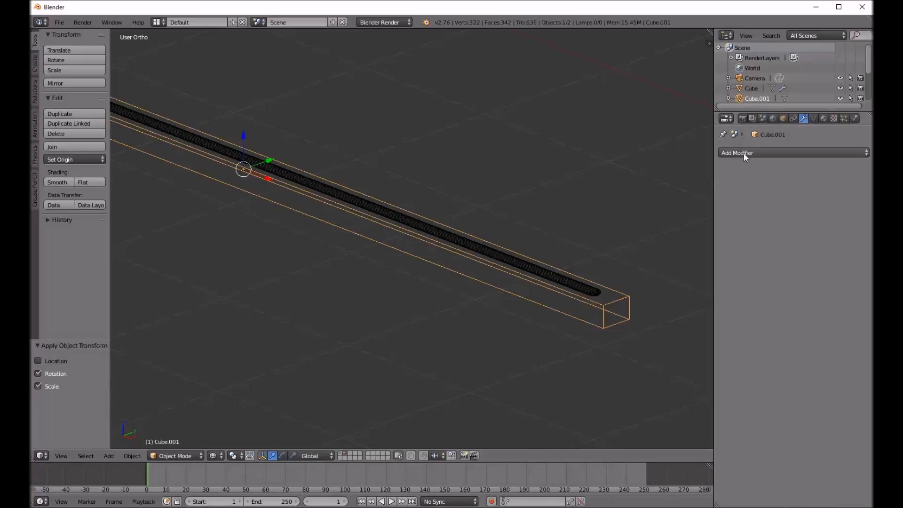
Add a Boolean modifier to the crossbar with the capsule, Sphere, as its object
right_click(524, 266)
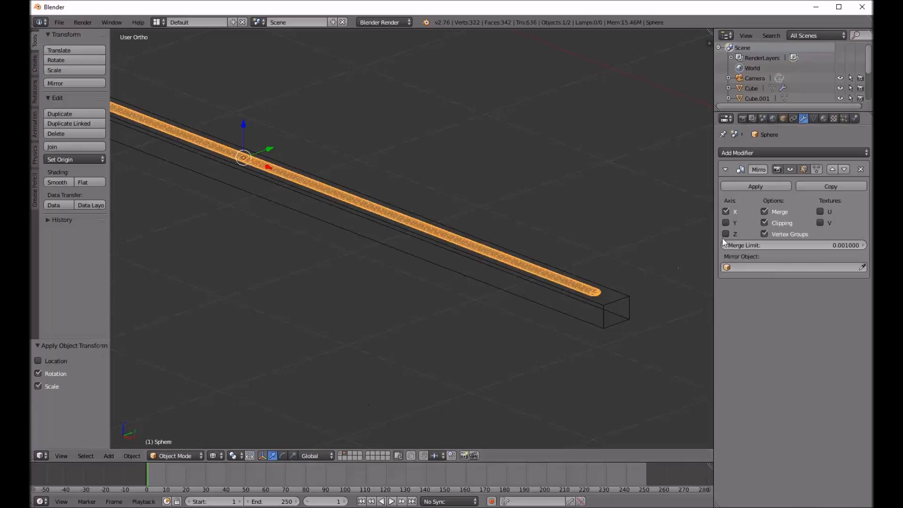
right_click(613, 303)
click(748, 152)
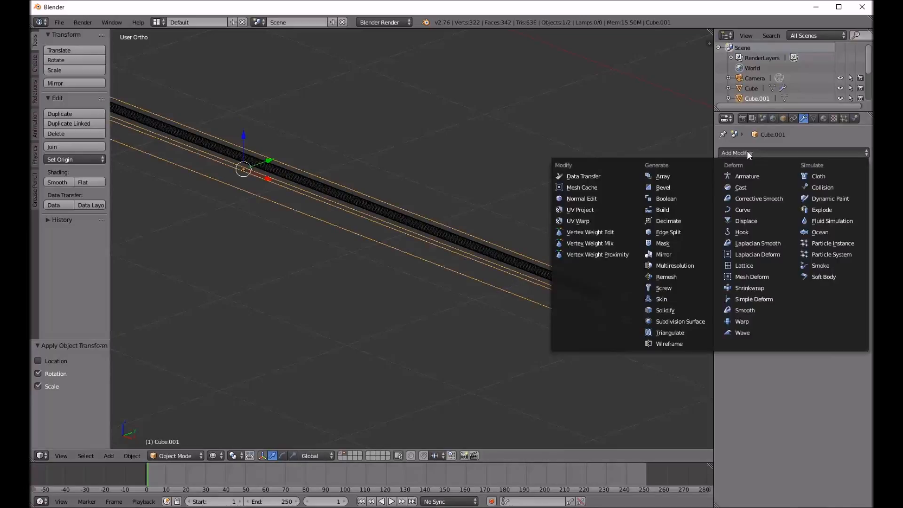
click(657, 199)
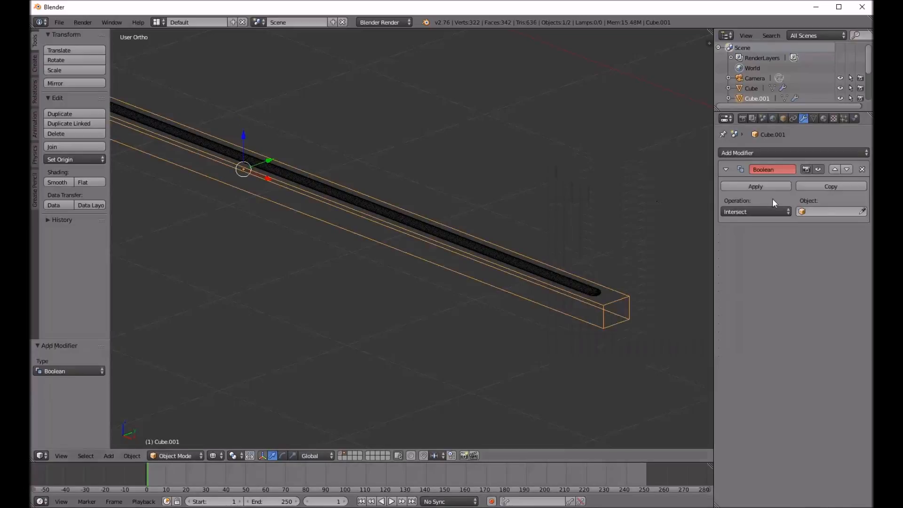
click(809, 211)
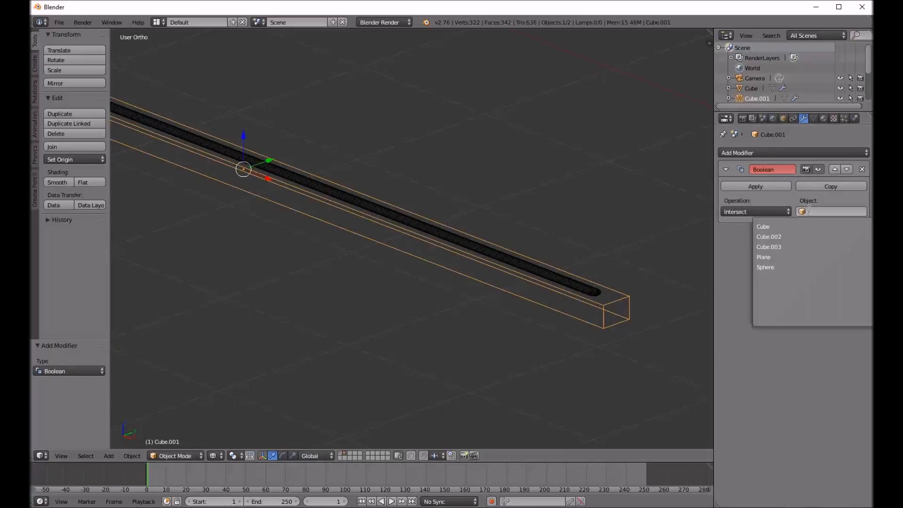
click(773, 267)
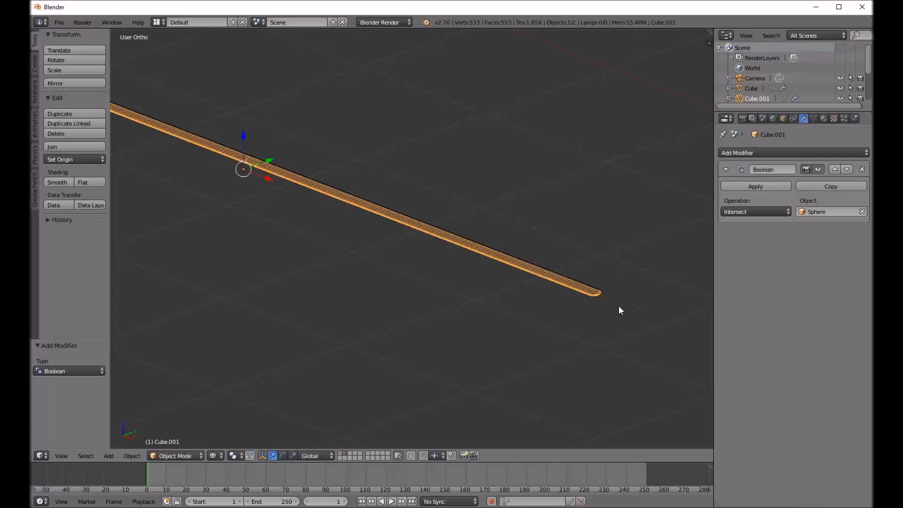
Set the crossbar's Boolean operation to Difference and apply the modifier
click(748, 211)
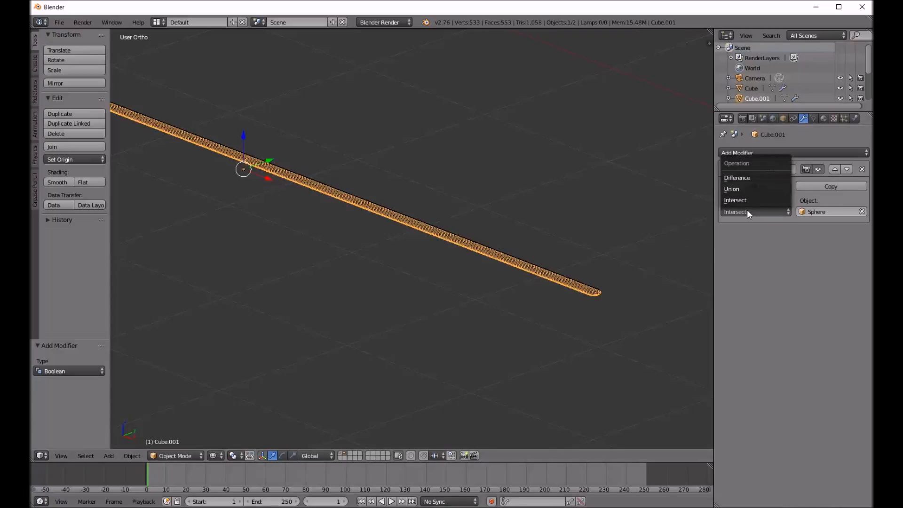
click(744, 179)
scroll(583, 301, up, 1)
scroll(586, 300, up, 8)
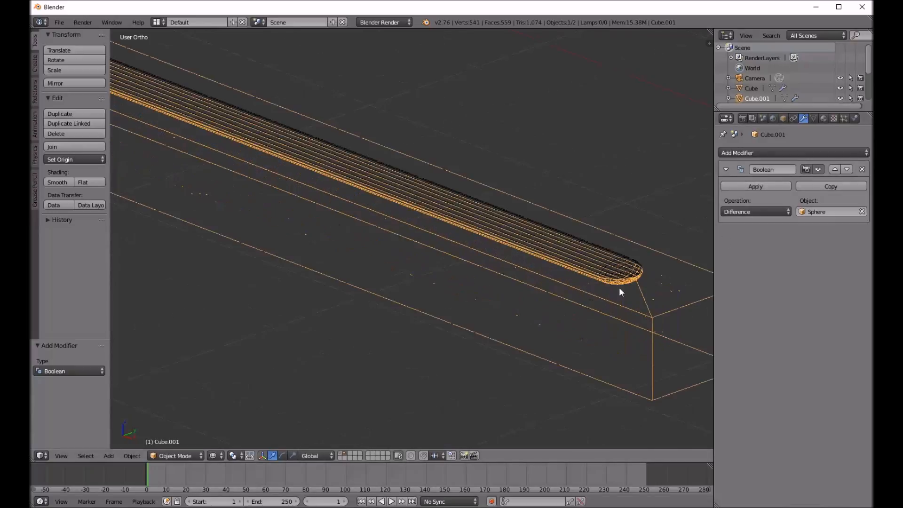
scroll(625, 281, down, 6)
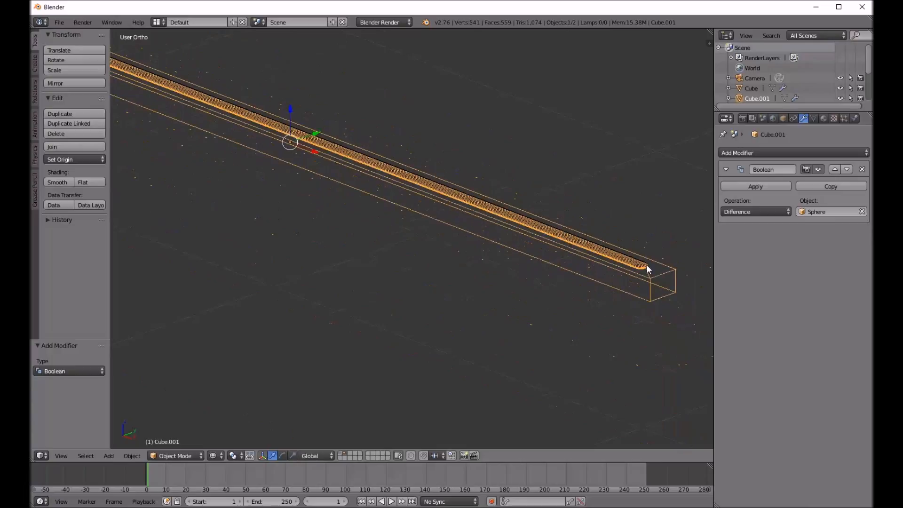
click(742, 185)
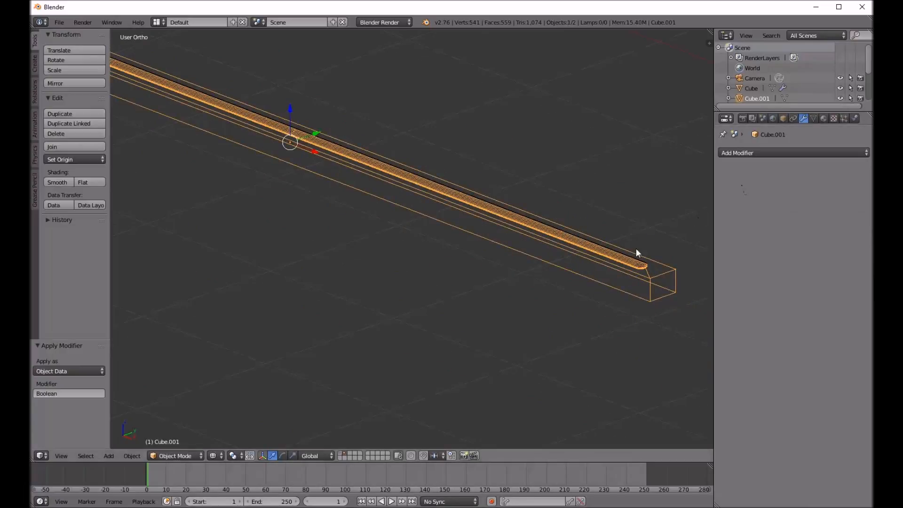
Delete the capsule used as the cutter and return to solid shading
right_click(625, 260)
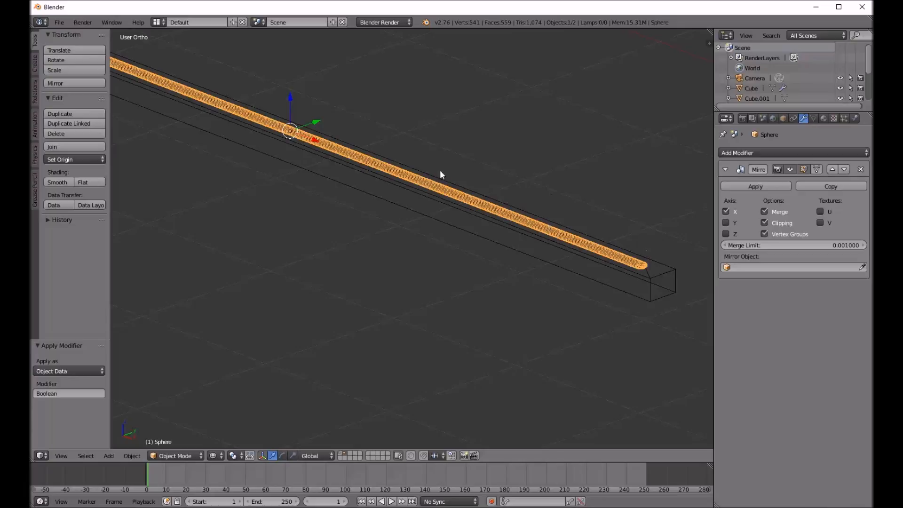
key(x)
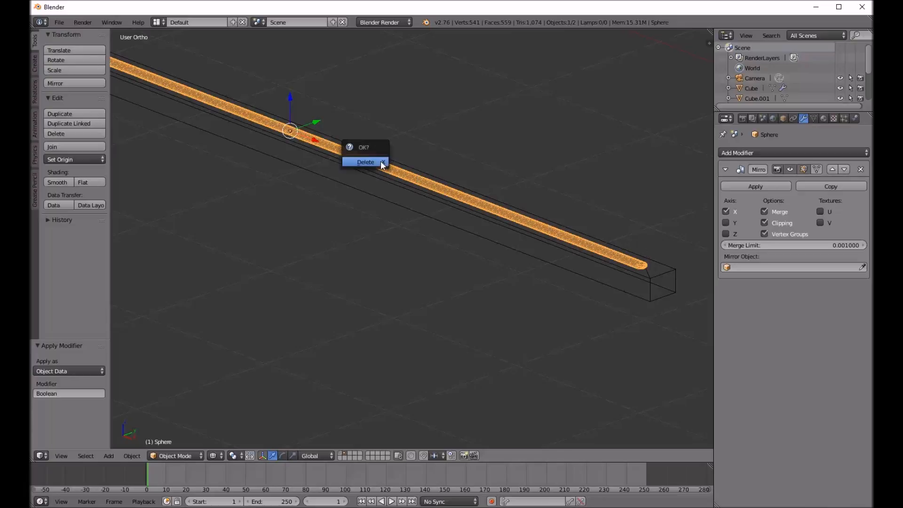
click(386, 163)
key(z)
scroll(641, 268, up, 3)
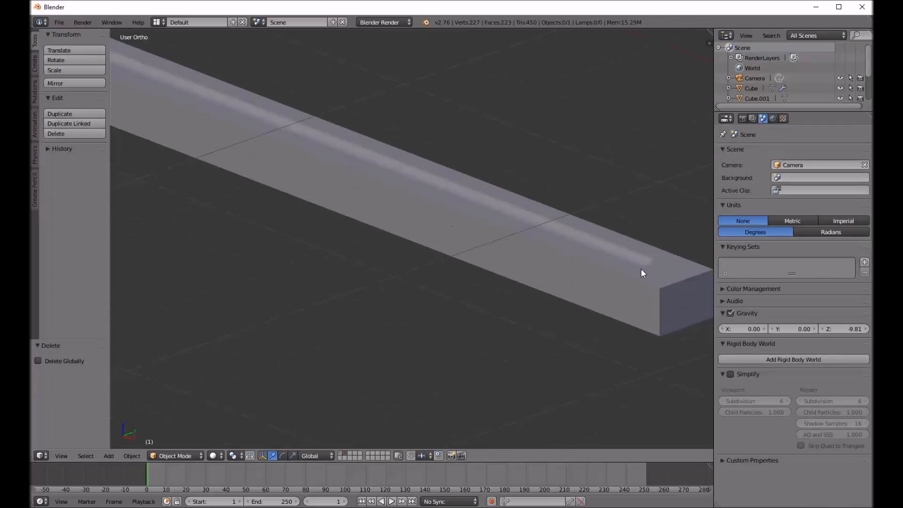
Select the crossbar and examine the groove carved in its top face at both ends
right_click(634, 260)
middle_drag(634, 262, 363, 317)
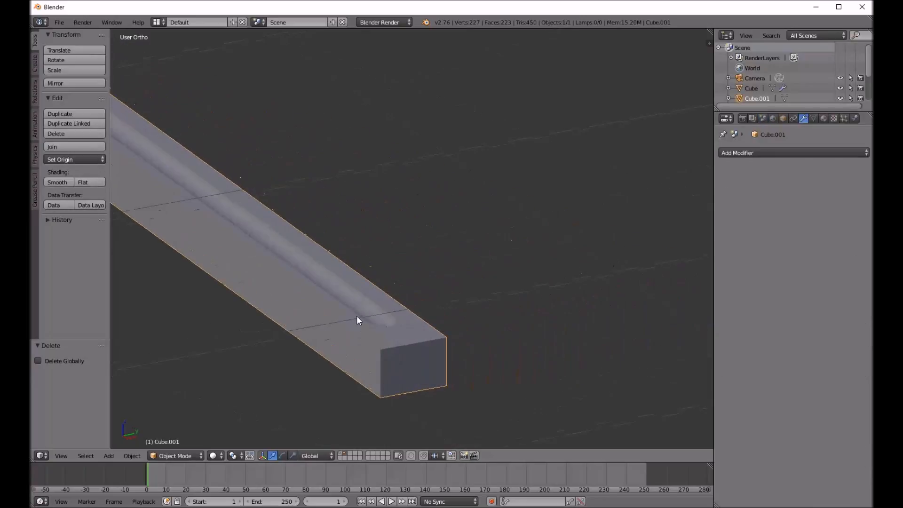
scroll(417, 336, up, 5)
scroll(421, 330, down, 8)
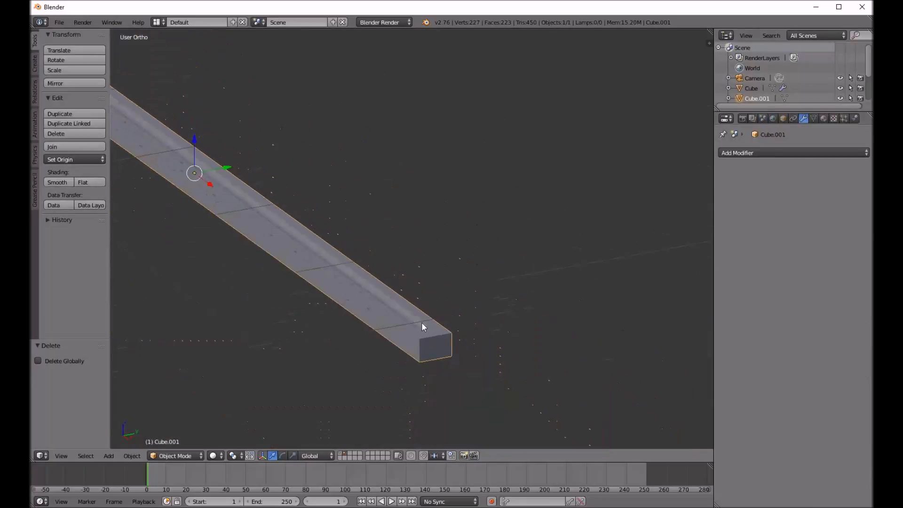
middle_drag(422, 326, 465, 309)
scroll(264, 184, up, 3)
scroll(401, 230, up, 3)
scroll(459, 230, up, 2)
scroll(436, 226, up, 1)
scroll(435, 226, down, 9)
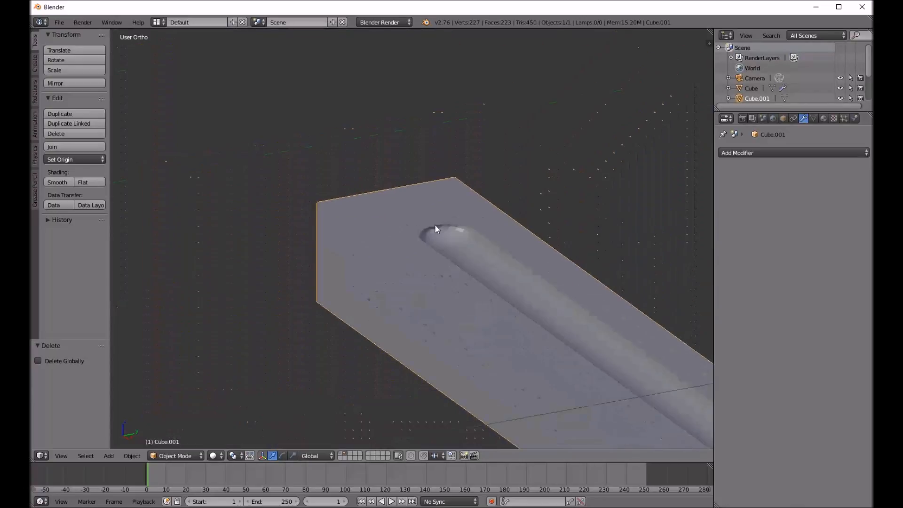
middle_drag(447, 236, 389, 210)
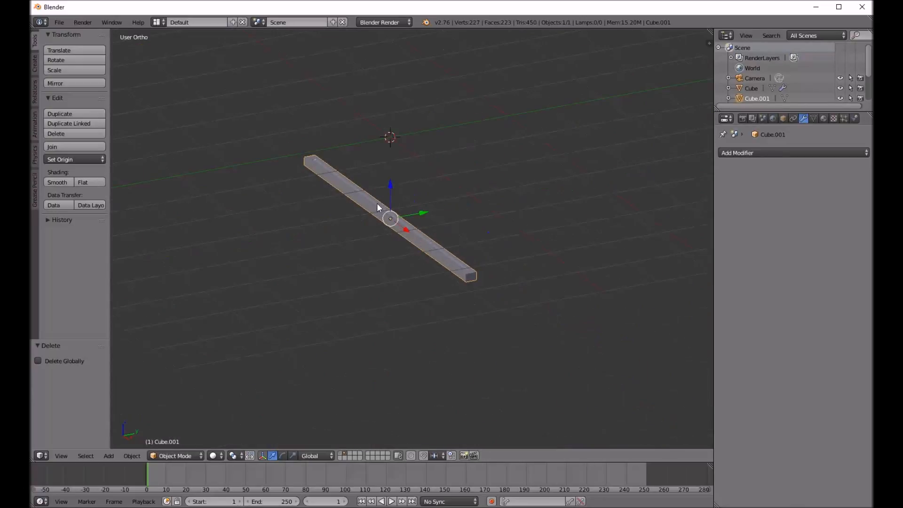
In front view, move the crossbar to the first layer
key(KP_1)
key(z)
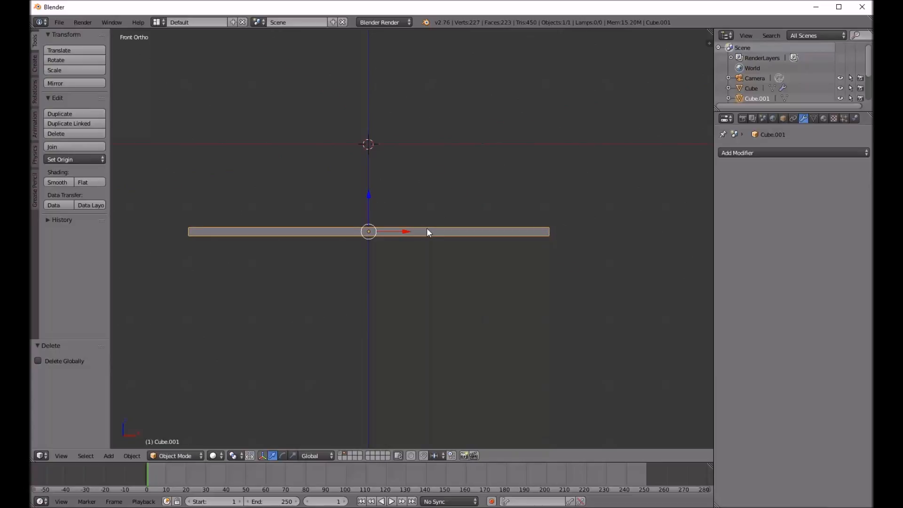
key(m)
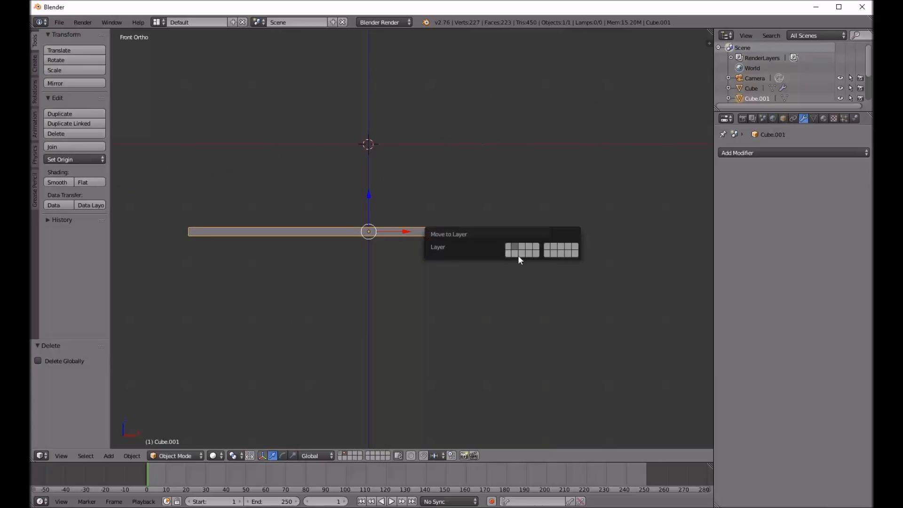
click(508, 248)
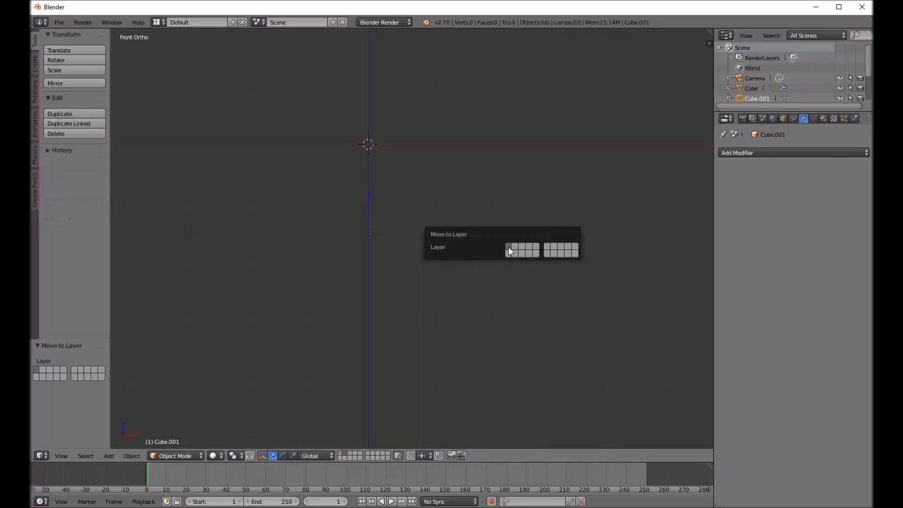
Display the first layer and examine the grooved crossbar in place between the legs
click(341, 454)
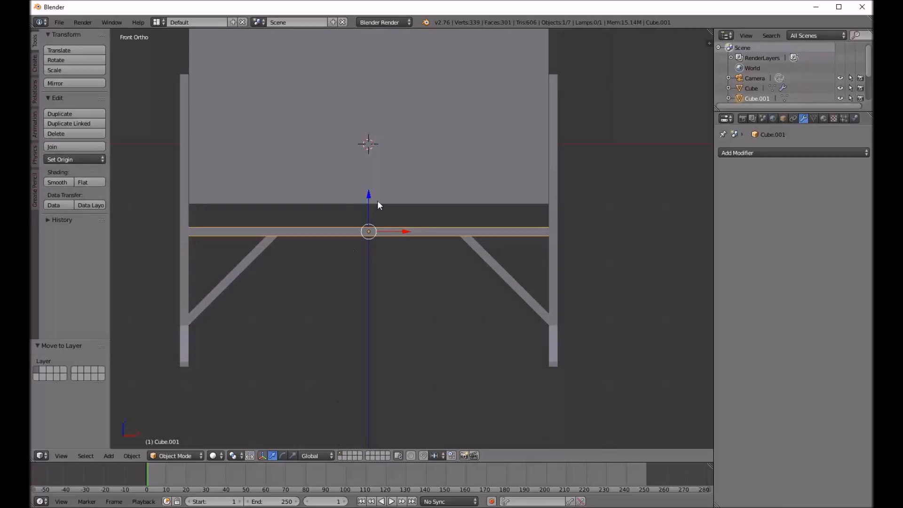
shift+middle_drag(347, 240, 414, 311)
key(z)
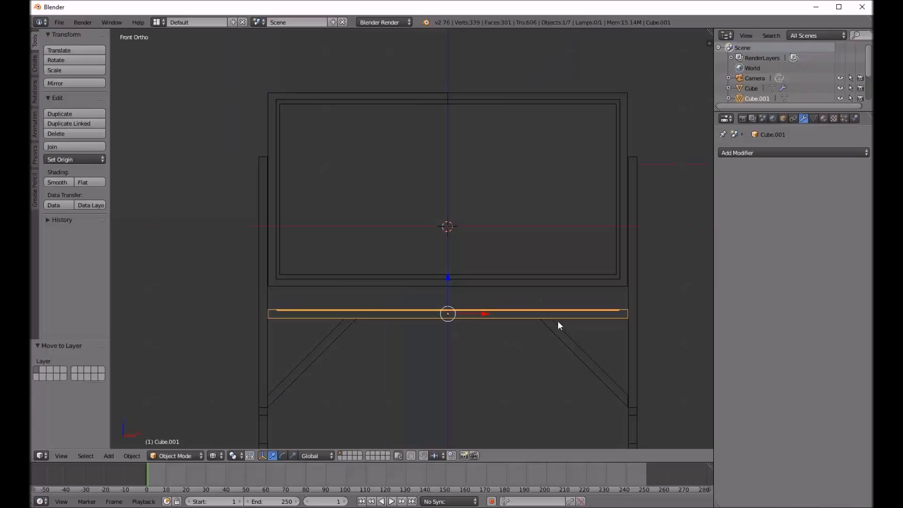
key(z)
mouse_move(558, 315)
middle_down()
mouse_move(533, 329)
mouse_move(507, 319)
middle_up()
key(a)
scroll(506, 318, up, 8)
scroll(507, 374, up, 2)
scroll(521, 355, down, 10)
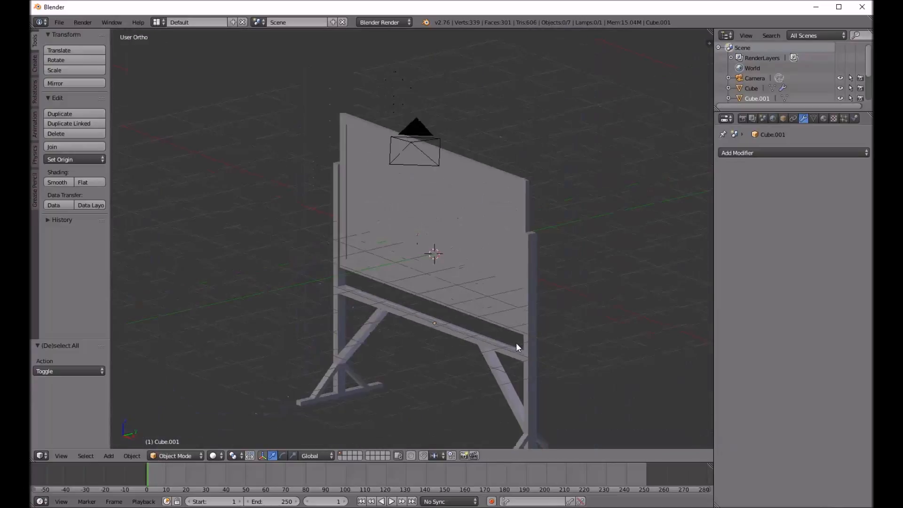
shift+middle_drag(482, 286, 434, 253)
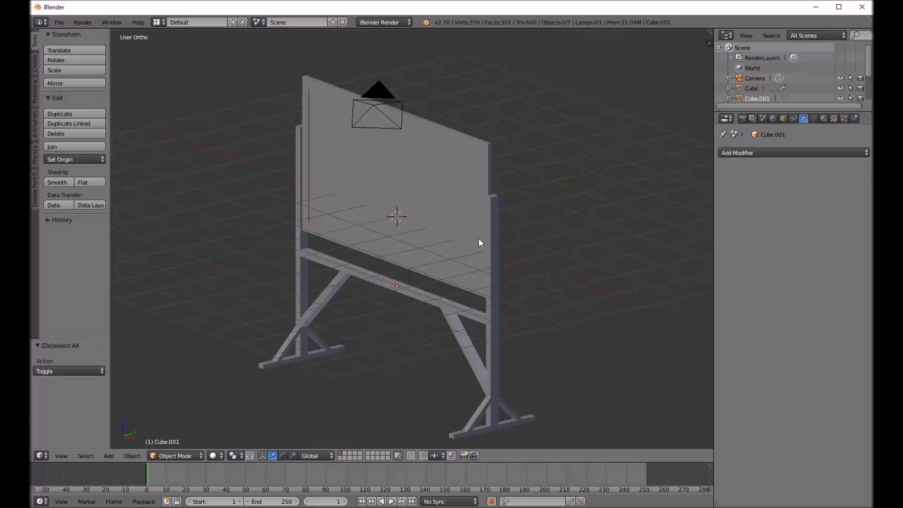
In right wireframe view, add a cylinder mesh at the 3D cursor and align it to the view
key(KP_3)
key(z)
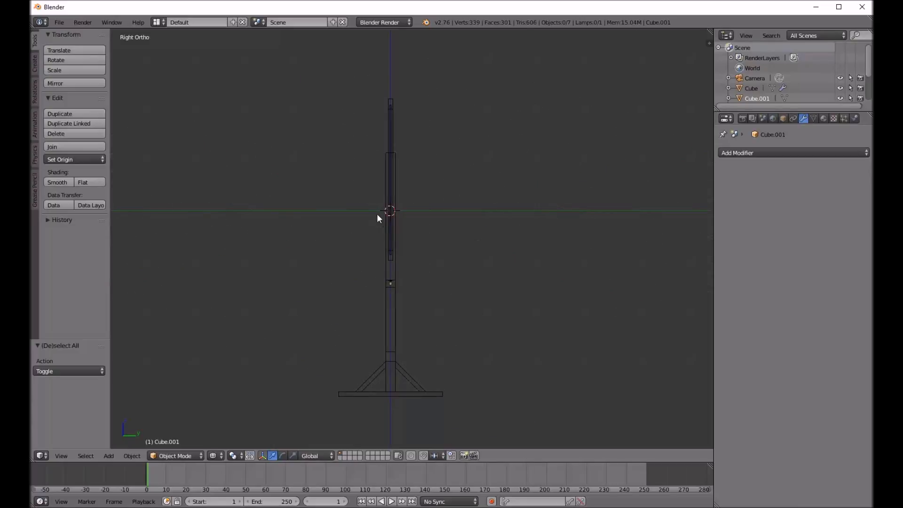
scroll(378, 217, up, 3)
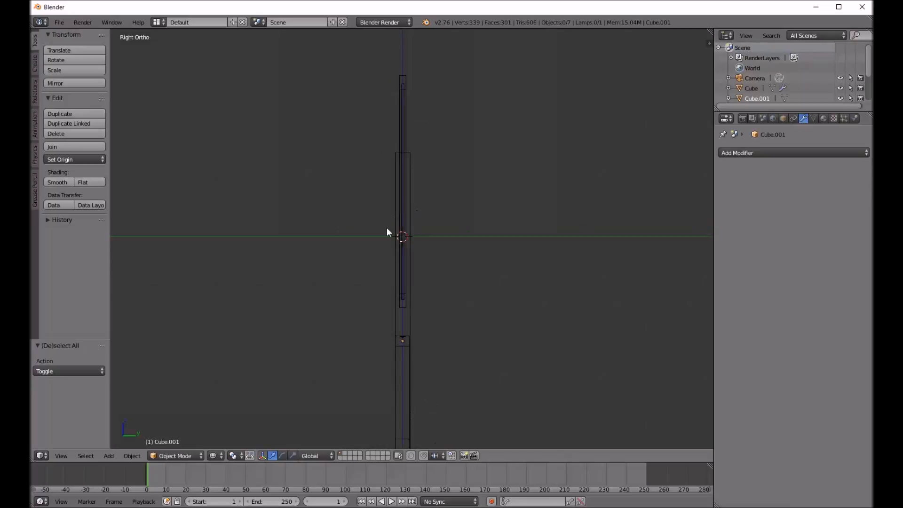
key(shift+a)
mouse_move(388, 228)
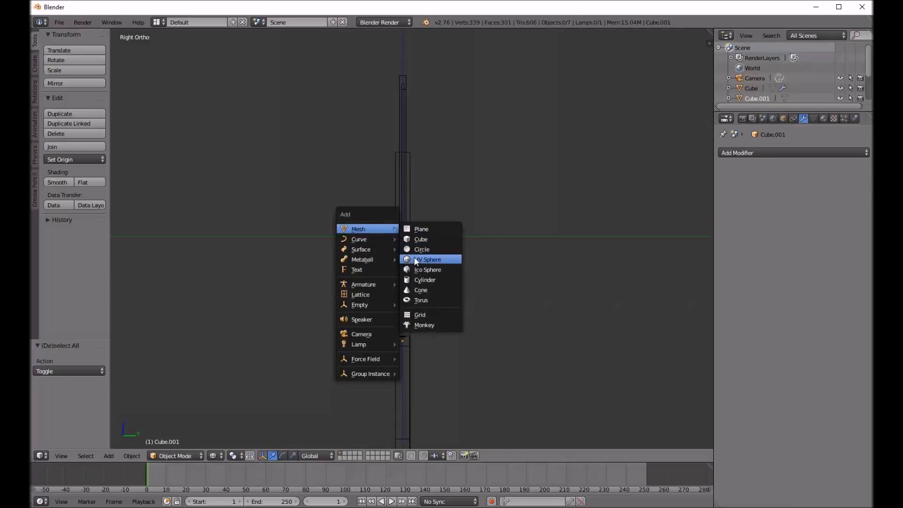
click(417, 280)
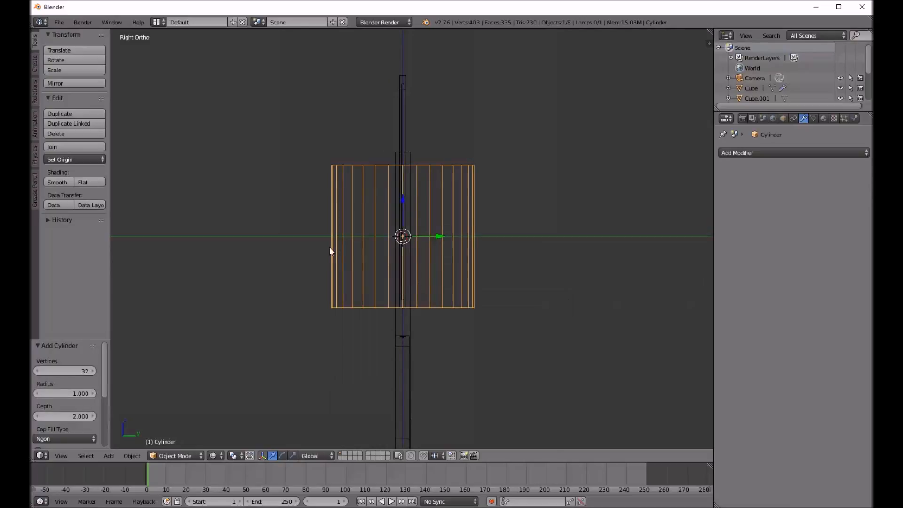
scroll(47, 423, down, 2)
scroll(47, 424, down, 2)
click(37, 409)
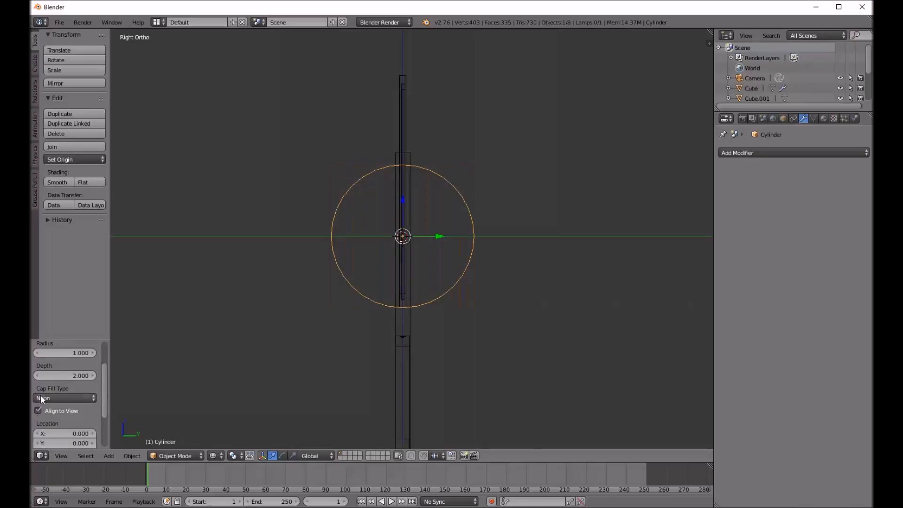
Reduce the new cylinder's vertex count to 18
scroll(42, 392, up, 4)
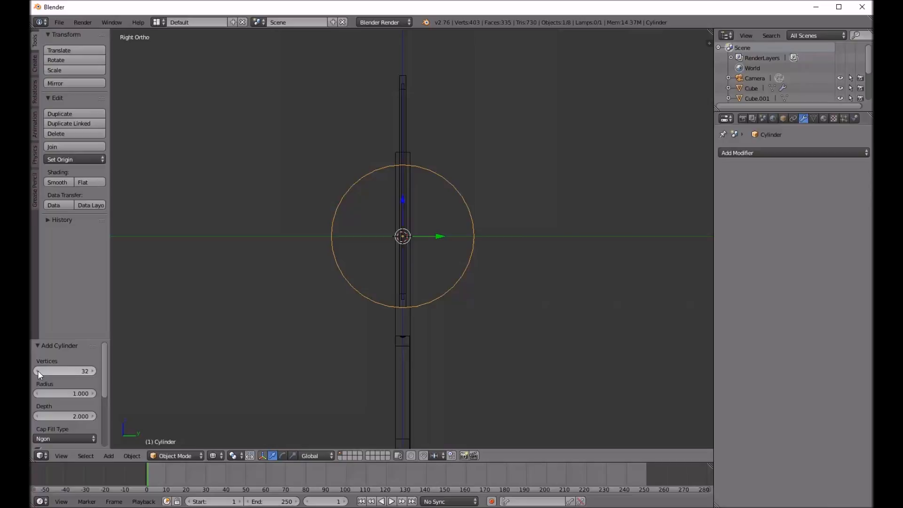
click(38, 370)
click(38, 370)
click(38, 371)
click(38, 370)
click(37, 371)
click(37, 370)
click(38, 371)
click(38, 370)
click(37, 371)
click(37, 371)
click(38, 371)
click(38, 370)
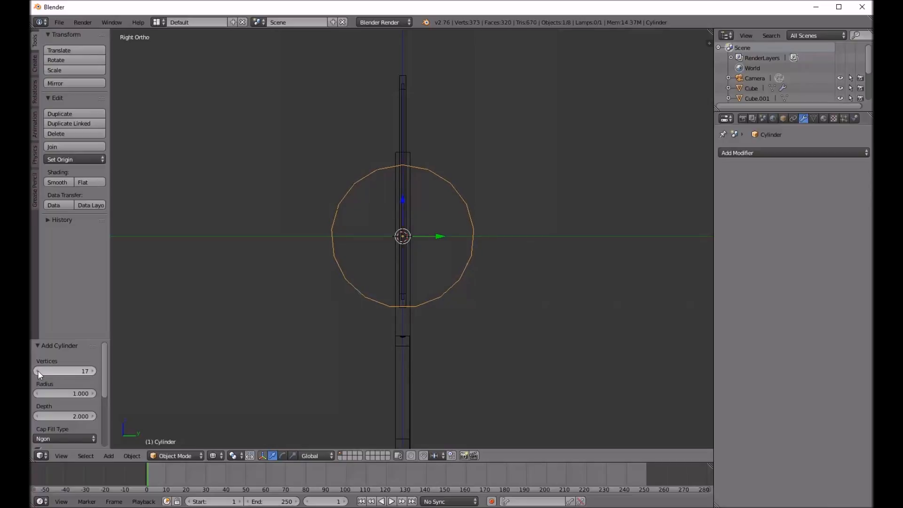
click(94, 371)
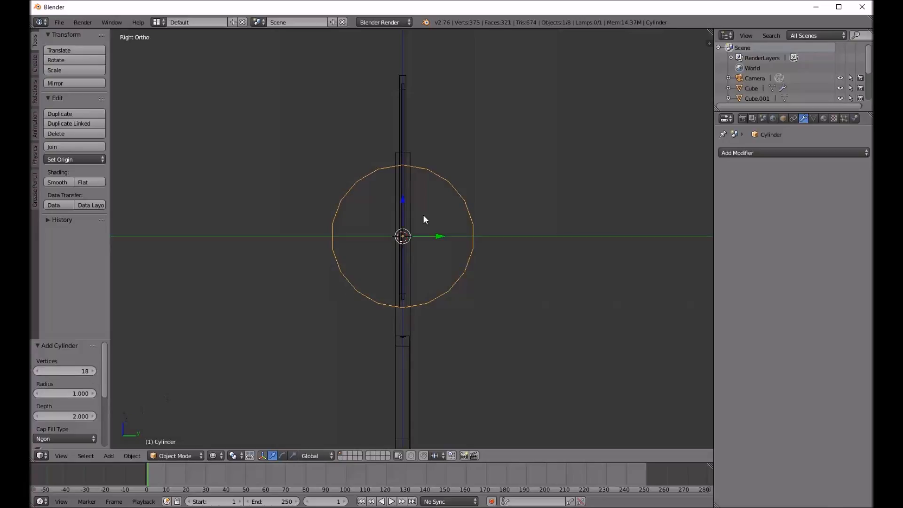
Scale the cylinder down by 0.210 and again by 0.695, leaving it slightly wider than the upright leg
key(s)
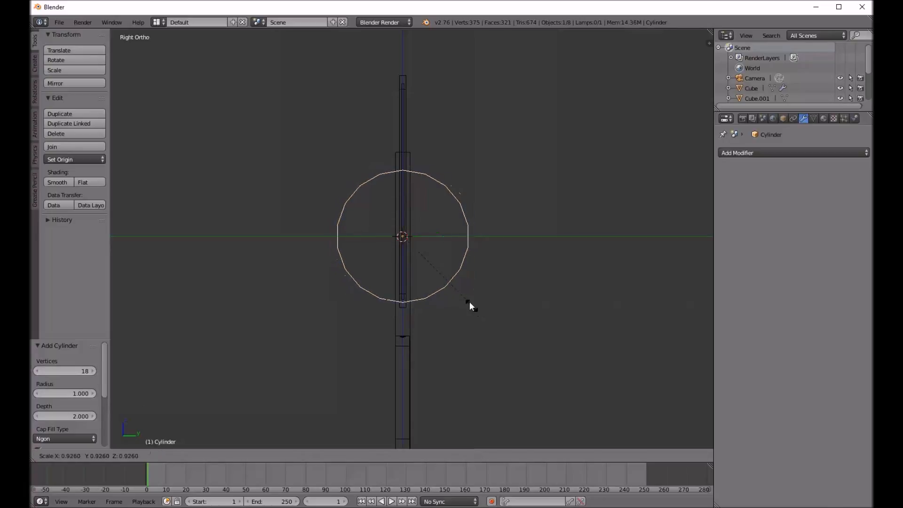
click(413, 255)
key(z)
scroll(414, 253, up, 3)
scroll(407, 239, up, 1)
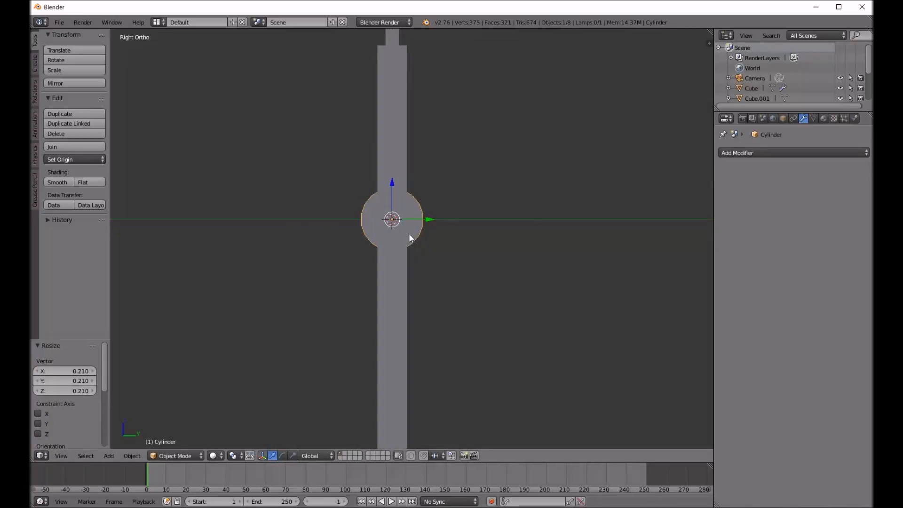
key(s)
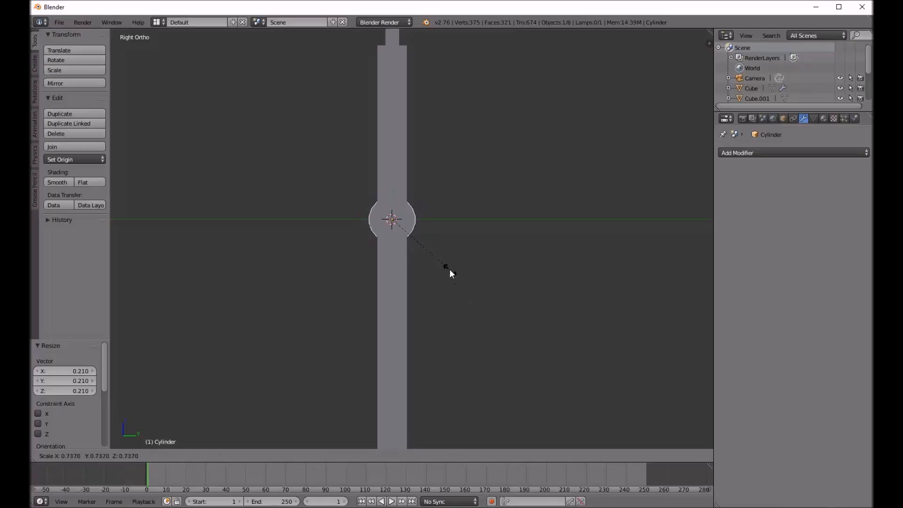
click(446, 269)
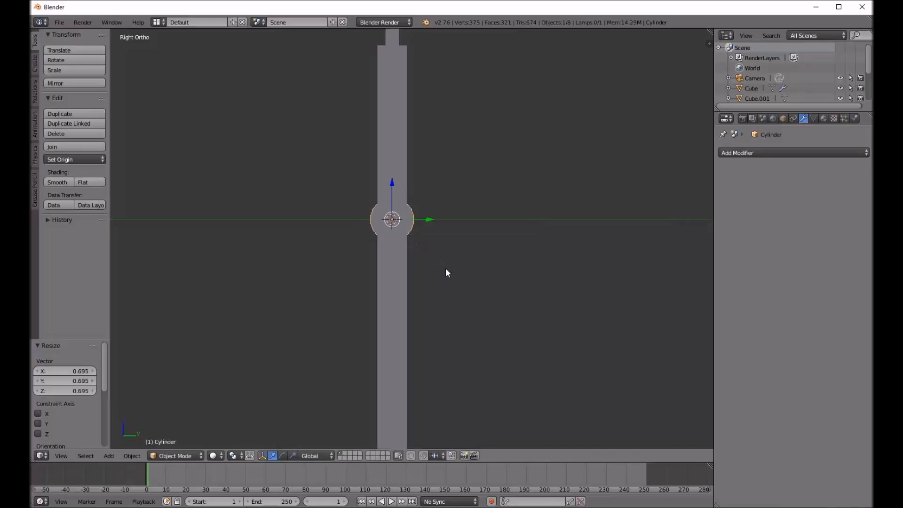
In front view, move the cylinder along X to about 3.4, just outside the right leg, and raise it 0.391 along Z
key(KP_1)
scroll(422, 238, up, 8)
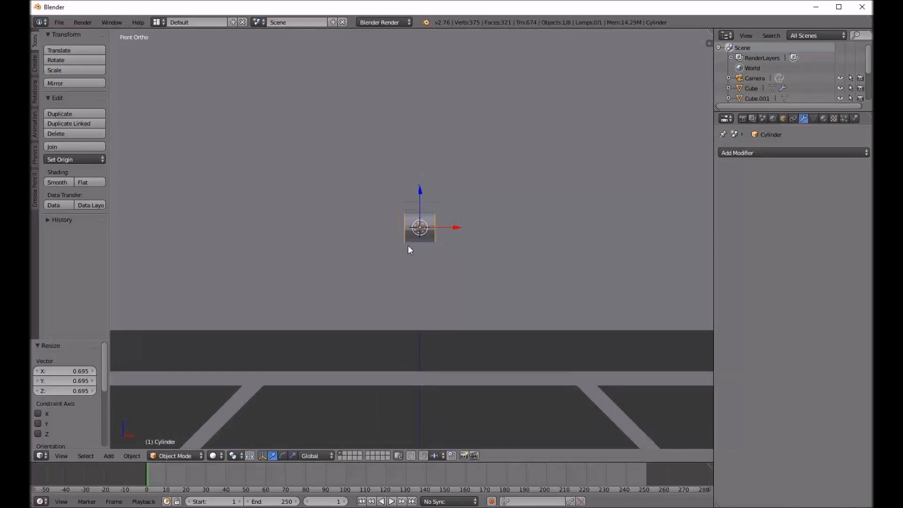
drag(400, 261, 565, 275)
scroll(565, 275, up, 3)
drag(513, 216, 456, 186)
Edit the board's frame and add one centred loop cut across its right side piece
right_click(476, 206)
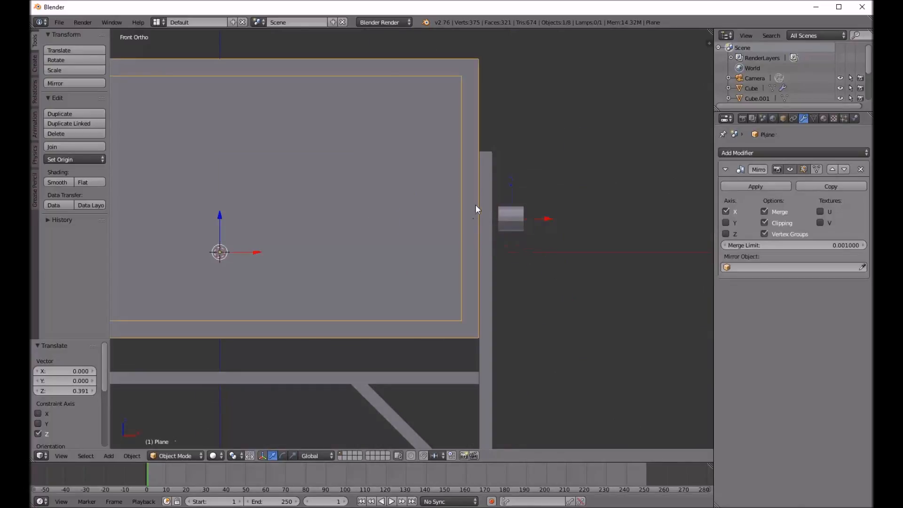
key(Tab)
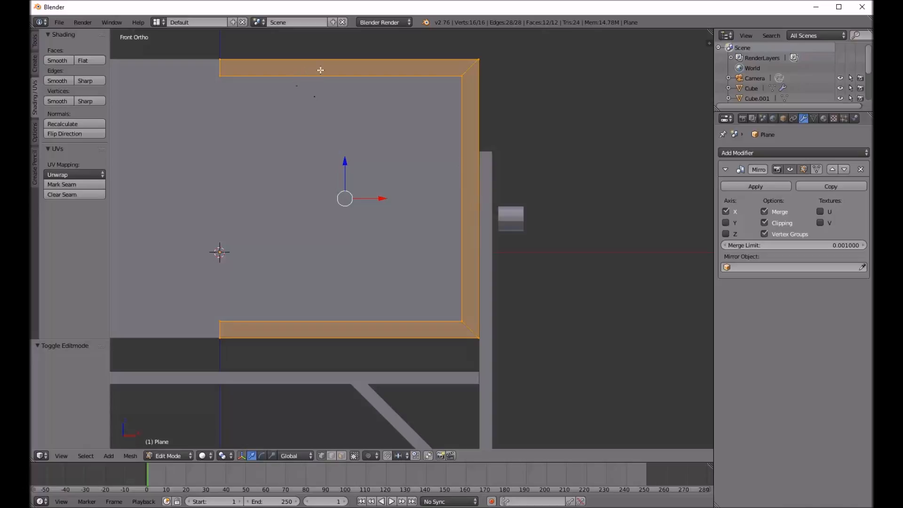
key(Tab)
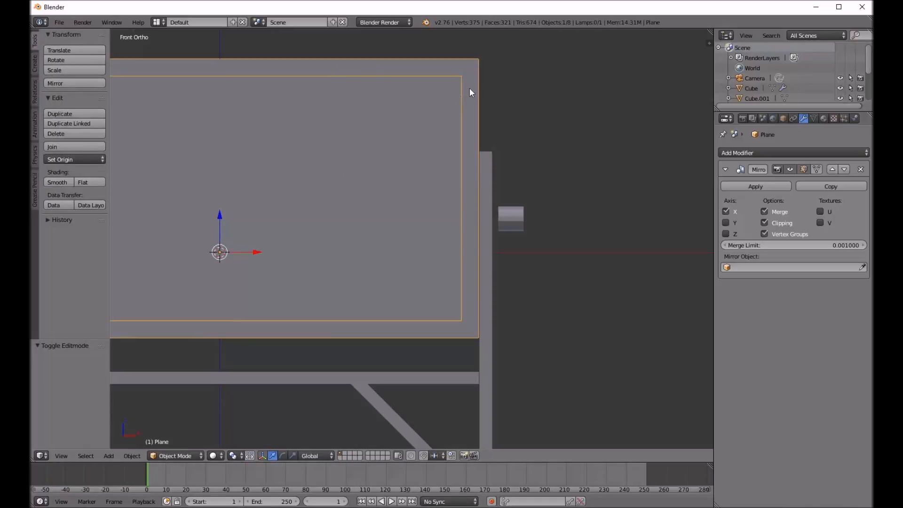
key(Tab)
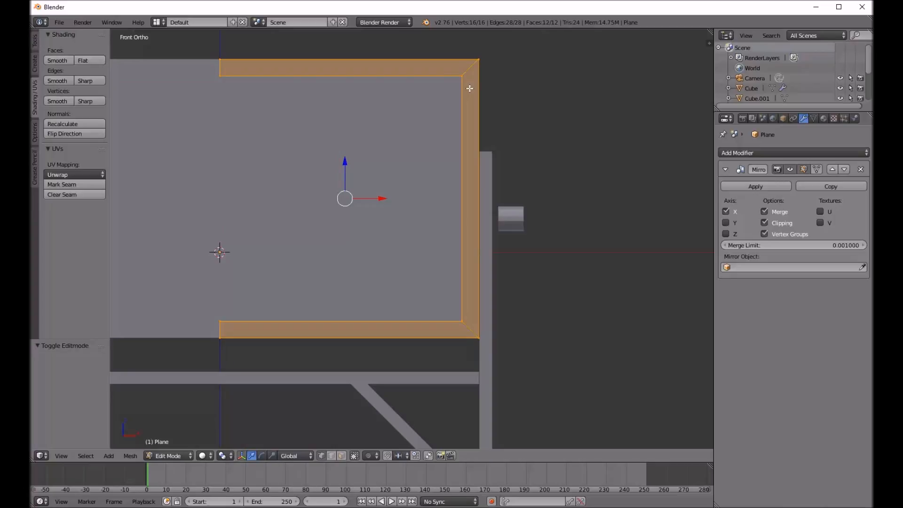
key(ctrl+r)
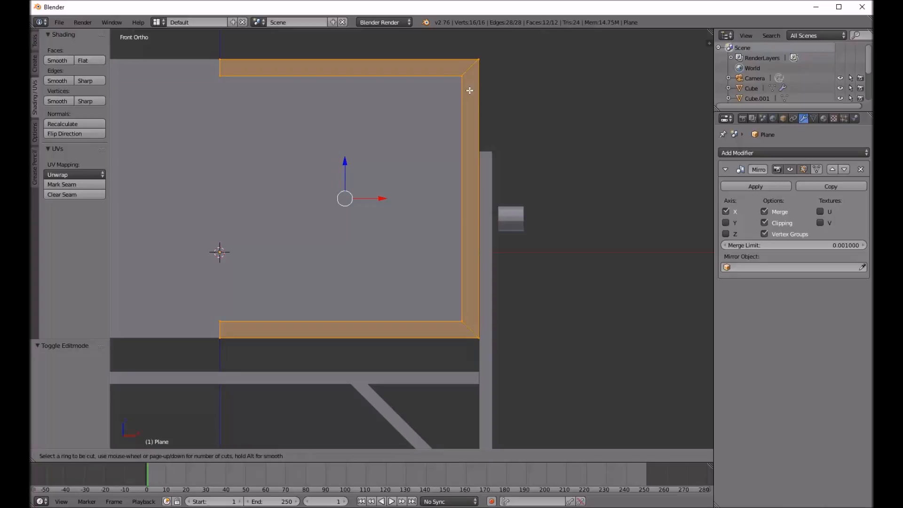
click(467, 201)
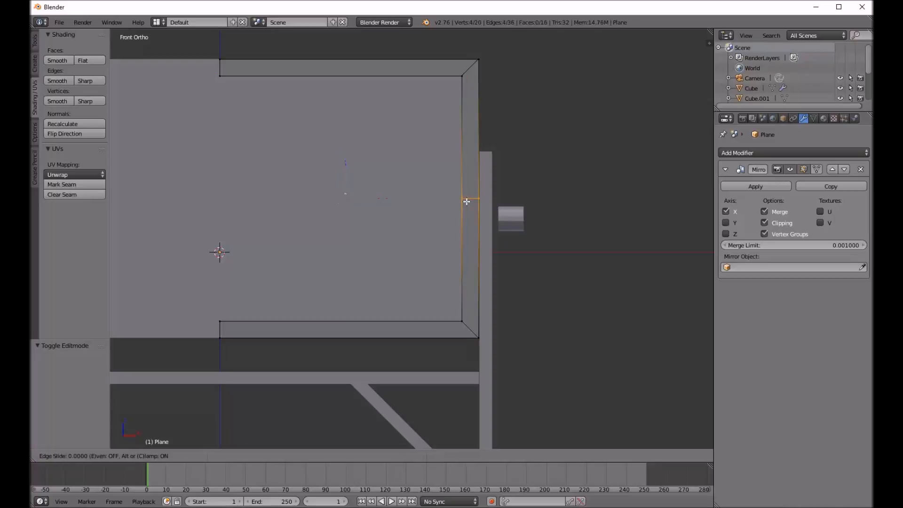
click(464, 189)
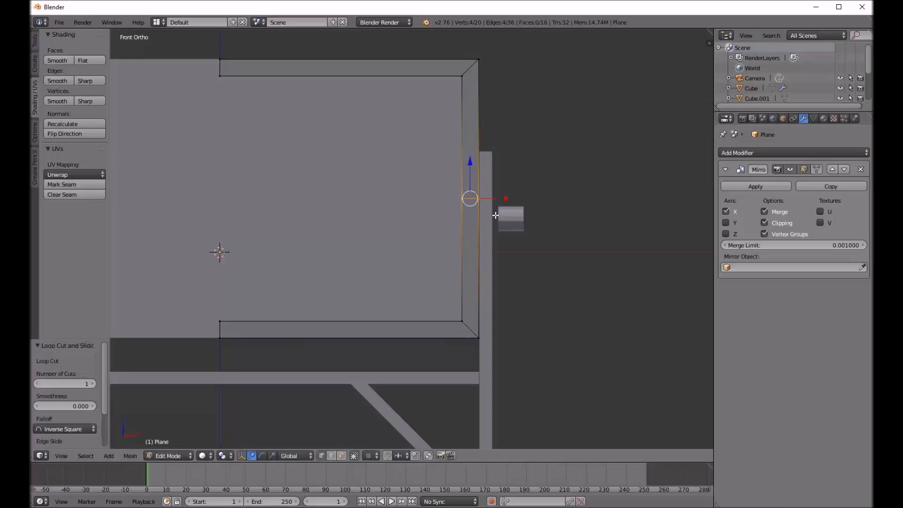
scroll(492, 205, up, 3)
scroll(492, 205, up, 1)
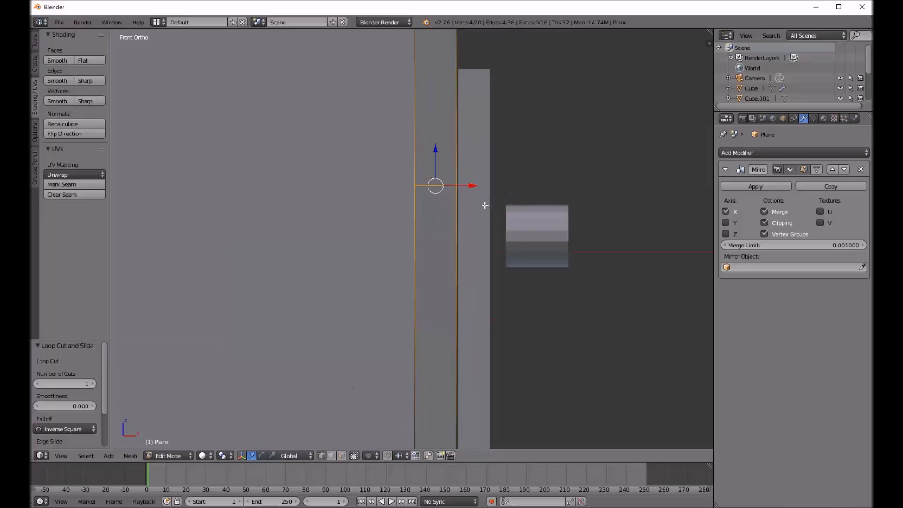
Examine the frame's new edge loop against the cylinder's height in right wireframe view
key(KP_3)
key(z)
shift+middle_drag(403, 210, 448, 218)
scroll(449, 218, up, 2)
scroll(450, 218, up, 3)
key(Tab)
key(Tab)
scroll(459, 178, down, 3)
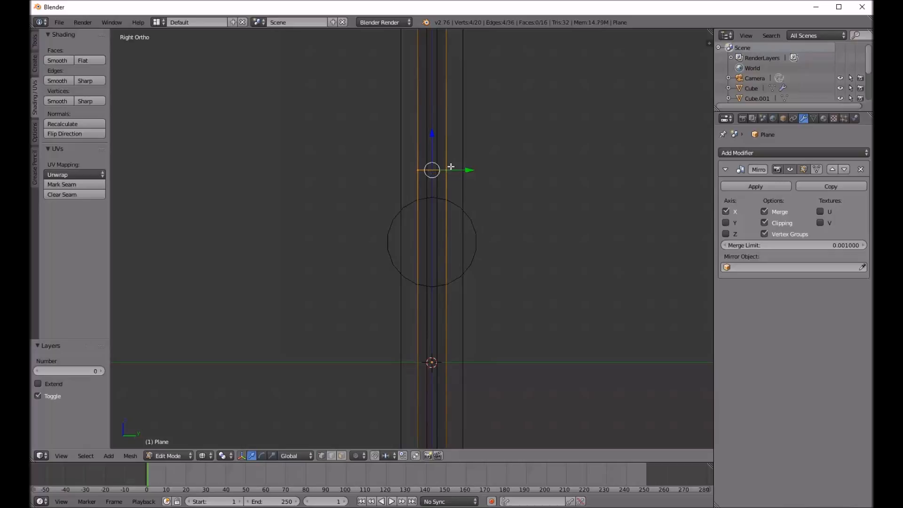
Leave mesh editing and turn on the Wire and Draw All Edges display options for the frame
key(Tab)
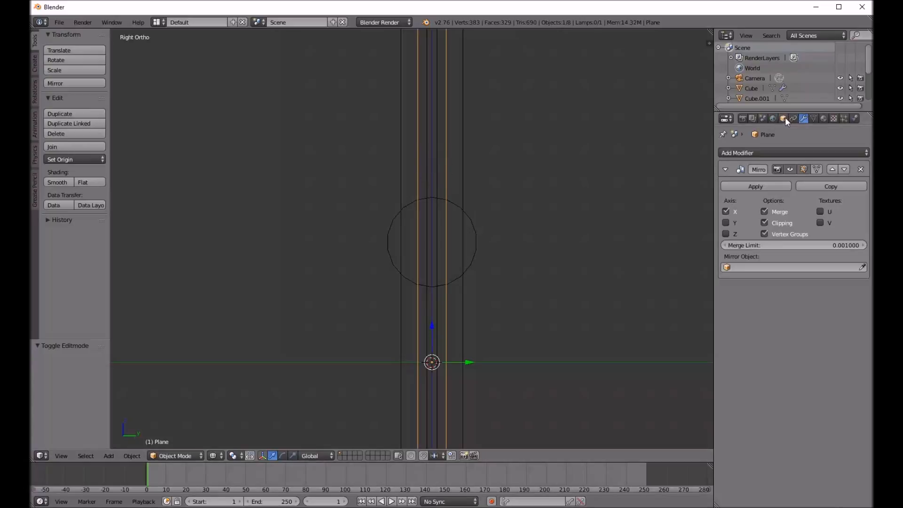
middle_drag(422, 157, 608, 156)
key(z)
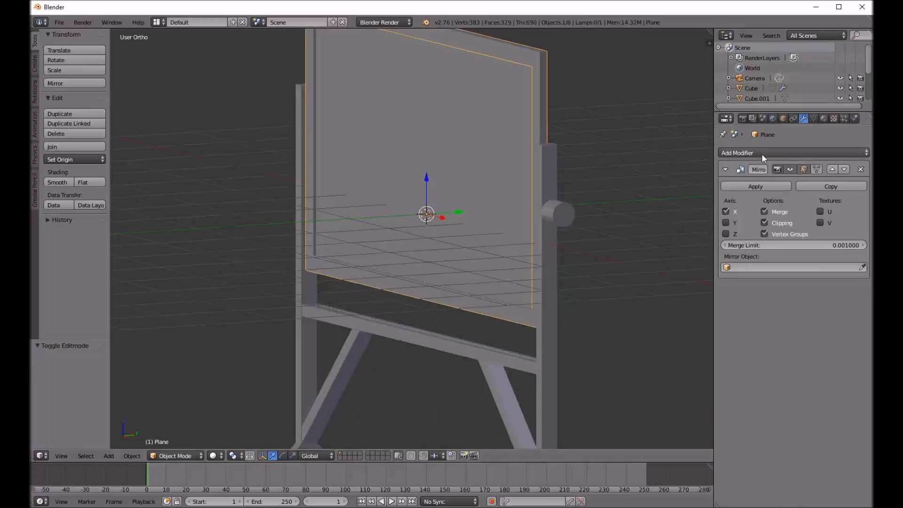
click(783, 118)
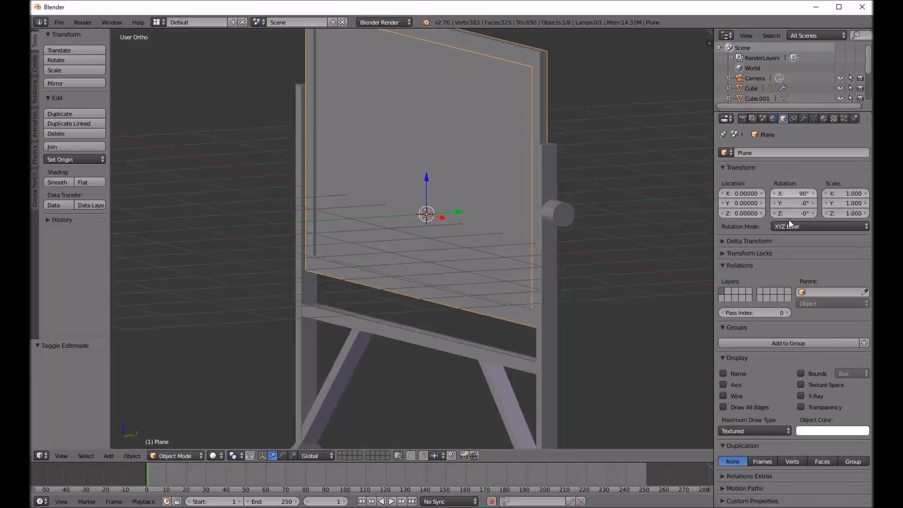
click(723, 397)
middle_drag(516, 264, 424, 240)
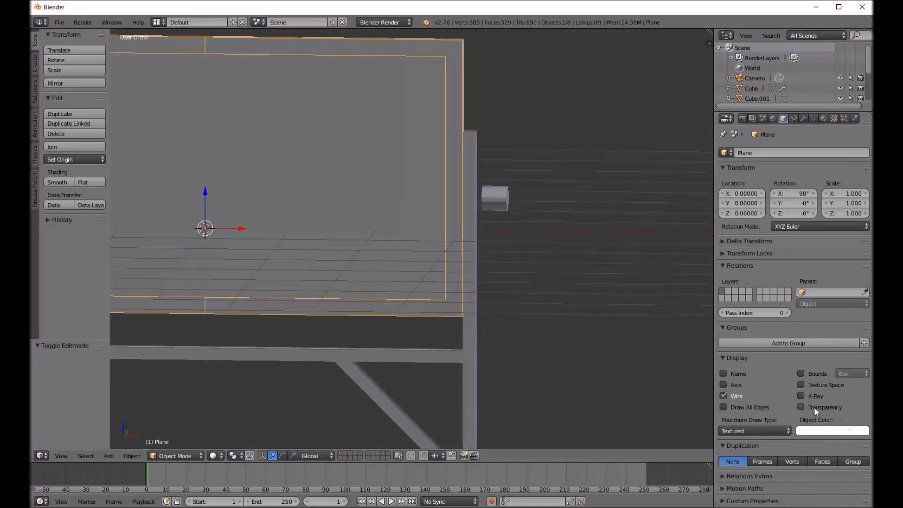
click(724, 407)
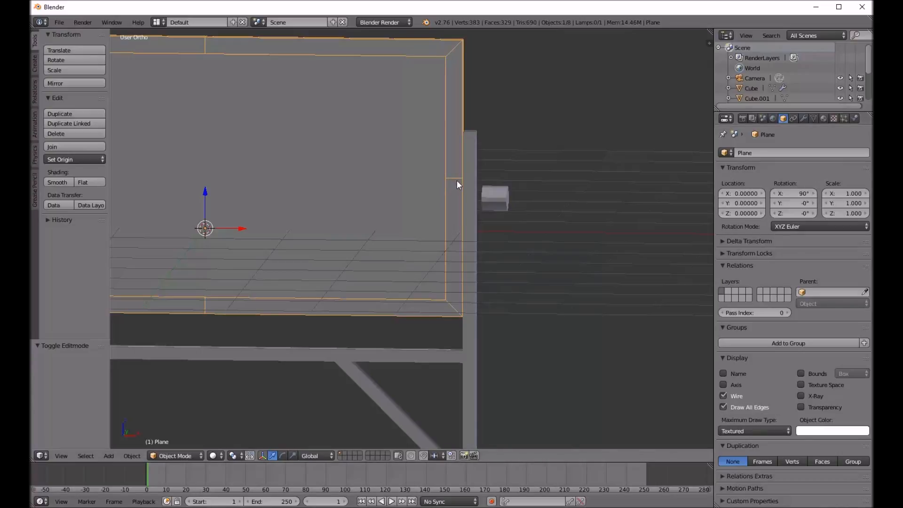
Turn off the frame's Wire display and select the cylinder in right wireframe view
key(KP_3)
scroll(668, 259, up, 5)
scroll(600, 197, up, 2)
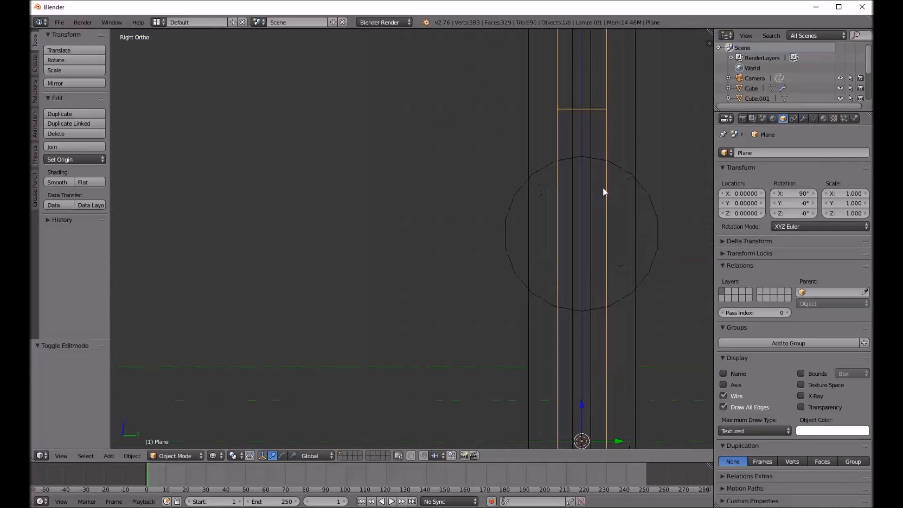
key(Tab)
key(Tab)
right_click(651, 197)
shift+middle_drag(651, 193, 612, 241)
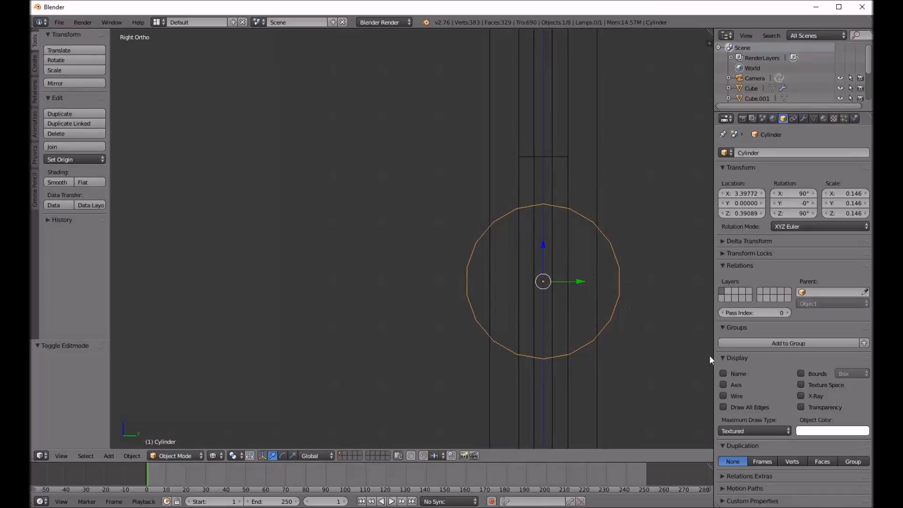
right_click(565, 152)
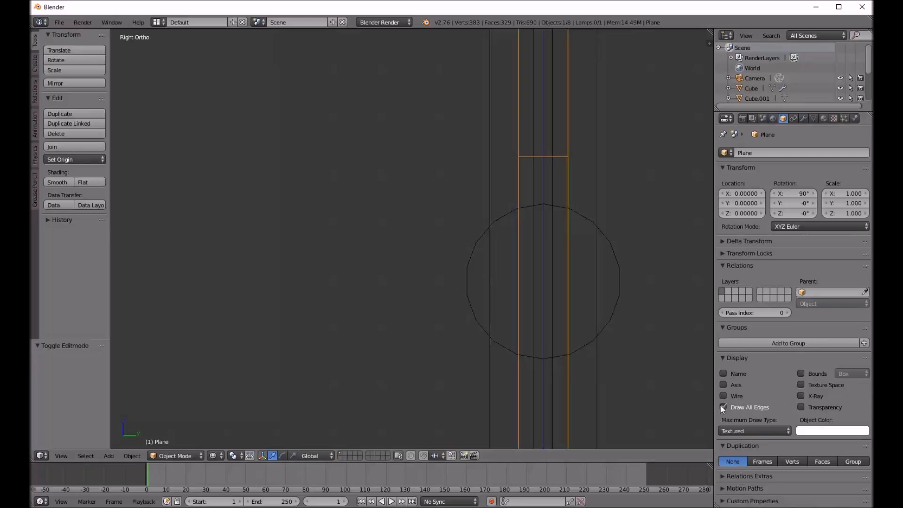
right_click(613, 245)
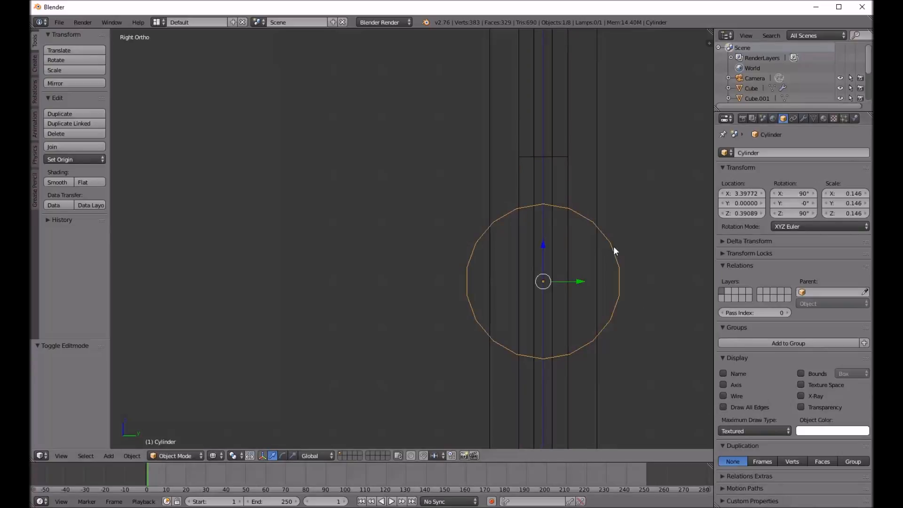
Raise the cylinder about 0.235 along Z to the frame's centre edge loop and move it along X close to the leg
drag(543, 241, 545, 109)
key(KP_1)
scroll(507, 161, down, 7)
scroll(578, 206, up, 4)
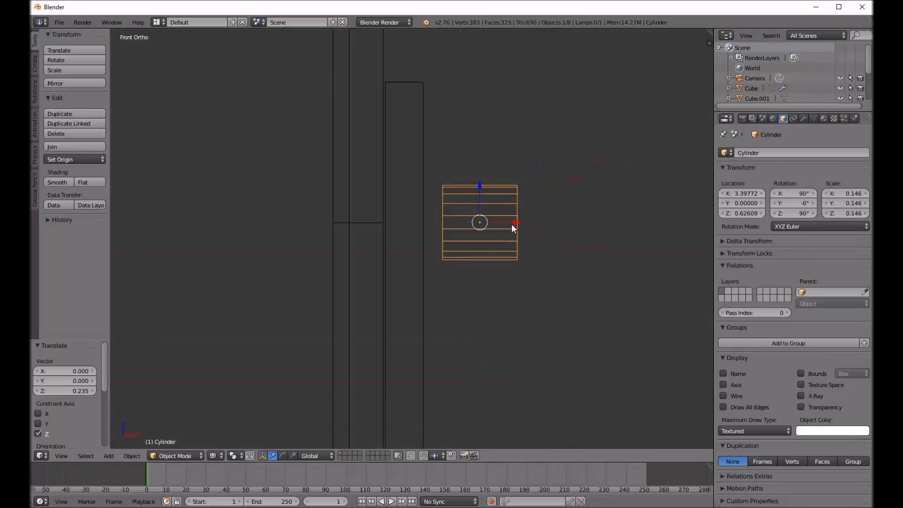
mouse_move(513, 219)
mouse_down()
mouse_move(485, 221)
mouse_move(515, 217)
mouse_up()
Thin the cylinder into a disc by moving its outer end vertices about -0.215 along X in mesh editing
key(Tab)
key(a)
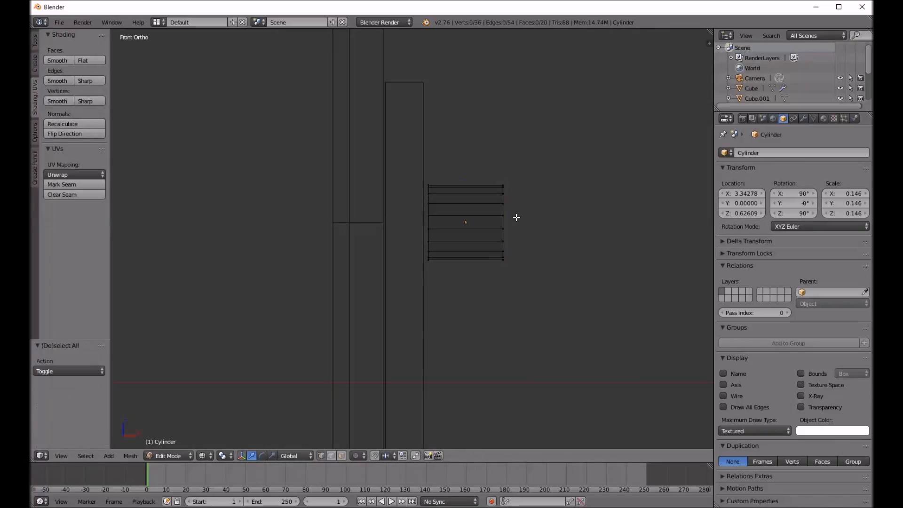
key(b)
drag(497, 147, 571, 316)
drag(540, 221, 490, 216)
scroll(408, 240, up, 3)
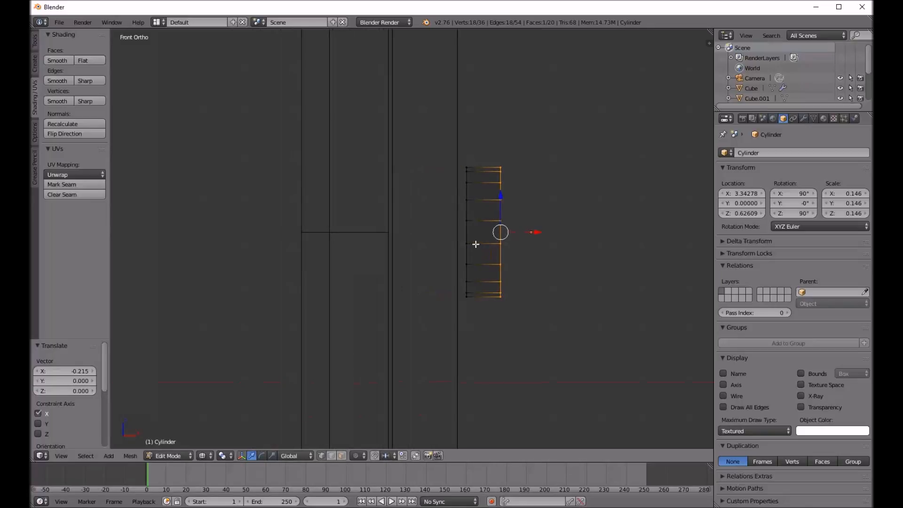
key(Tab)
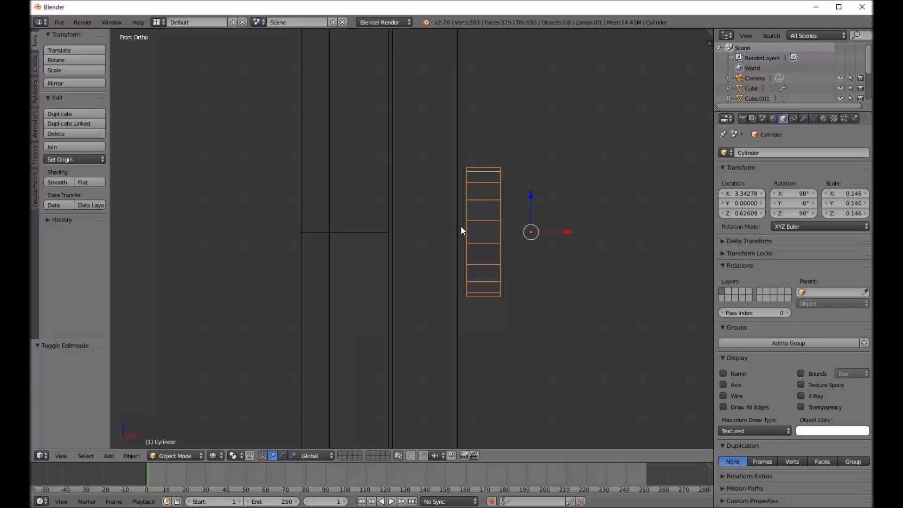
Duplicate the disc in place and scale the copy down to about 0.225 of its size
key(KP_3)
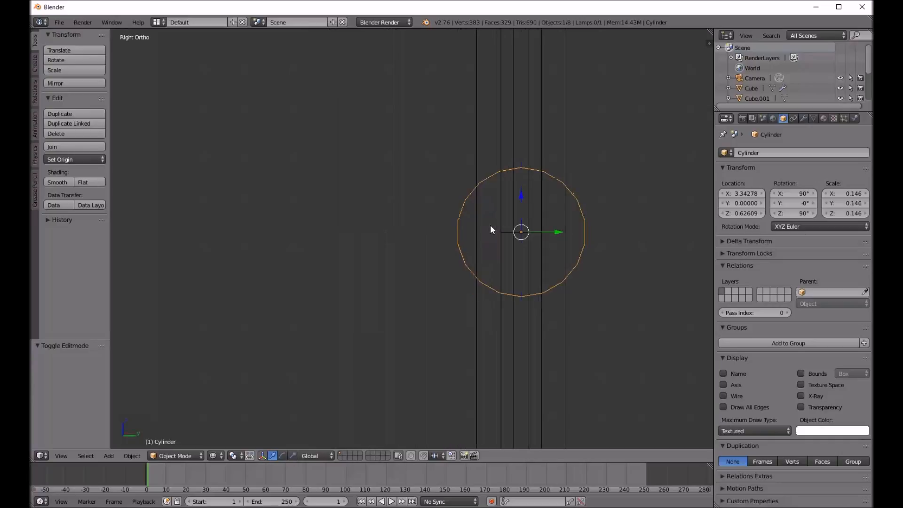
scroll(527, 226, up, 3)
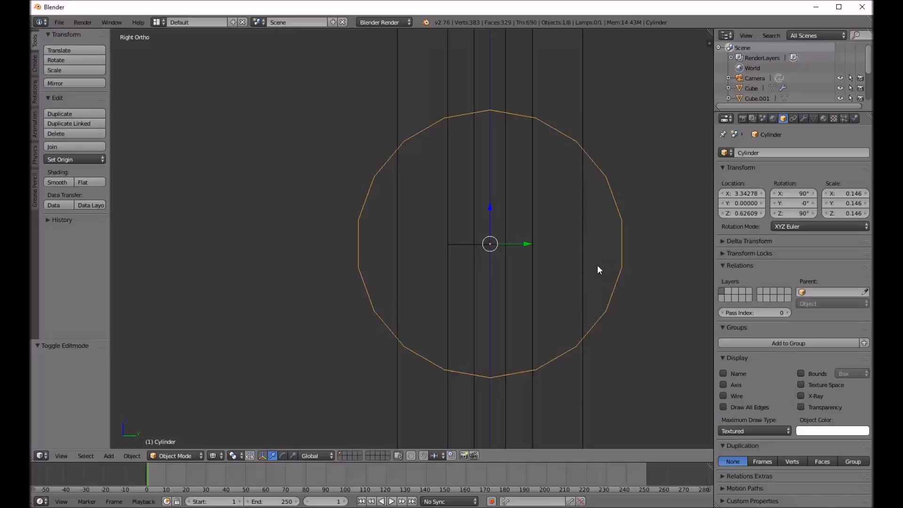
key(shift+d)
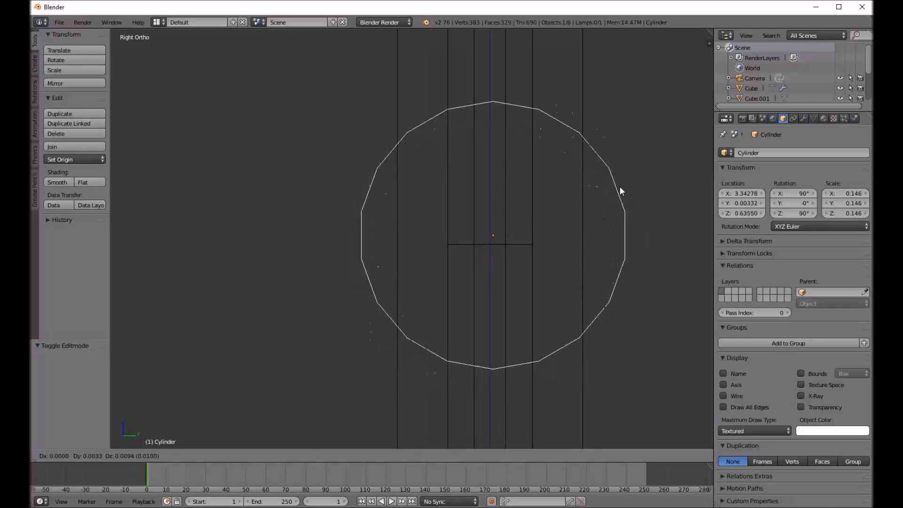
right_click(609, 221)
key(shift+d)
right_click(635, 238)
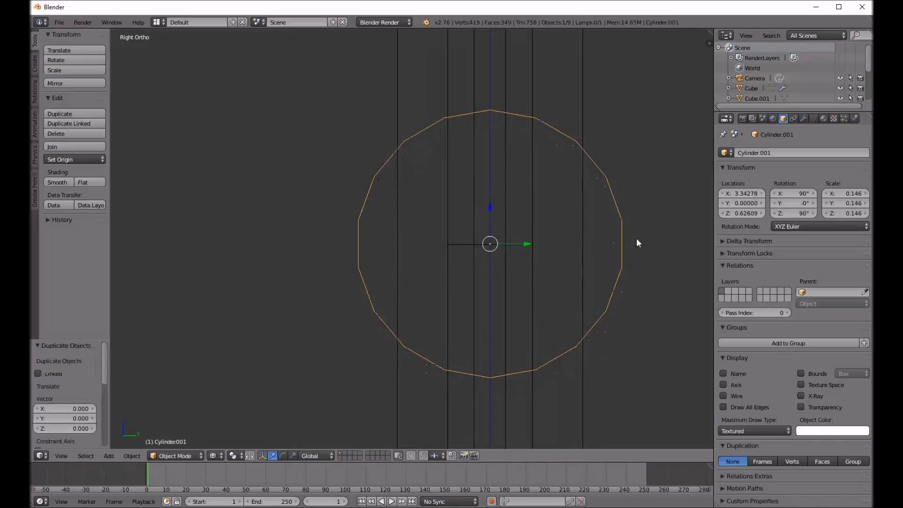
key(s)
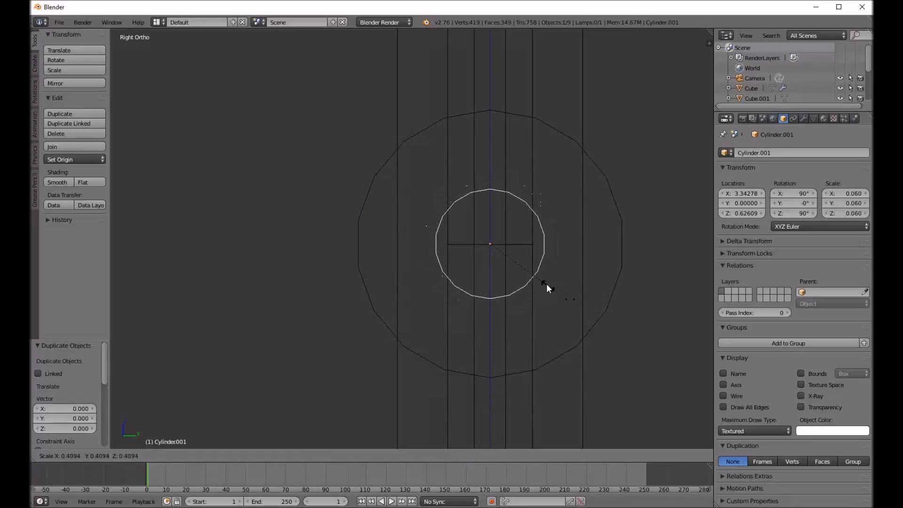
click(526, 260)
mouse_move(526, 260)
middle_down()
mouse_move(463, 254)
mouse_move(537, 260)
middle_up()
Move the small cylinder about -0.142 along X to the leg's outer face in front view
key(KP_1)
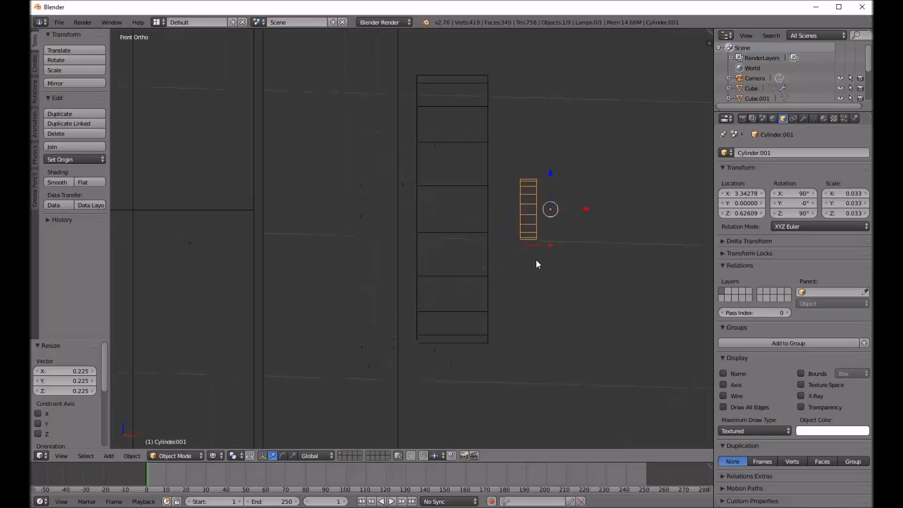
key(g)
key(x)
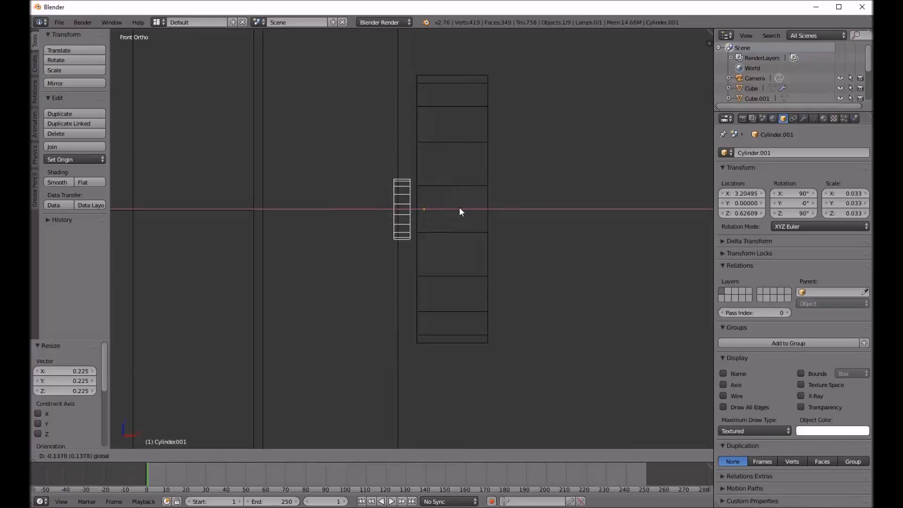
click(454, 206)
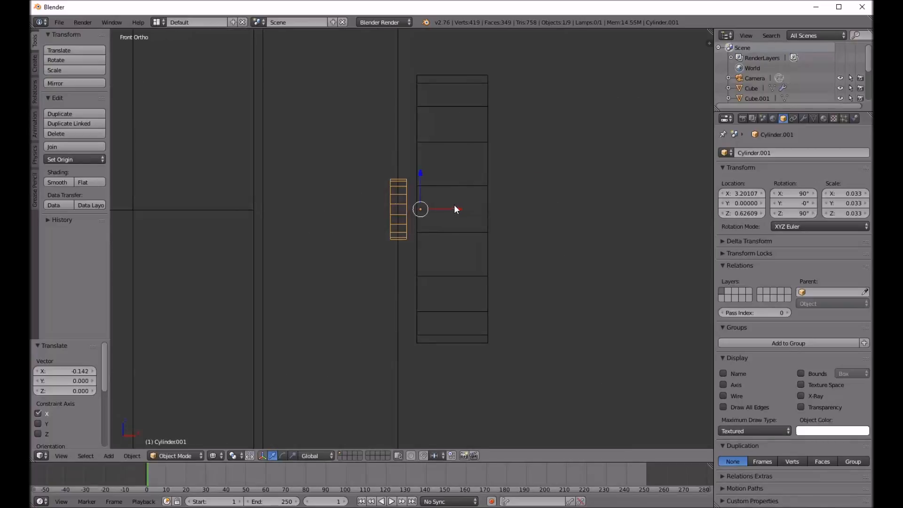
Stretch the small cylinder about 2.448 times along X and shift it about 0.046 along X to bridge leg and disc
key(s)
key(x)
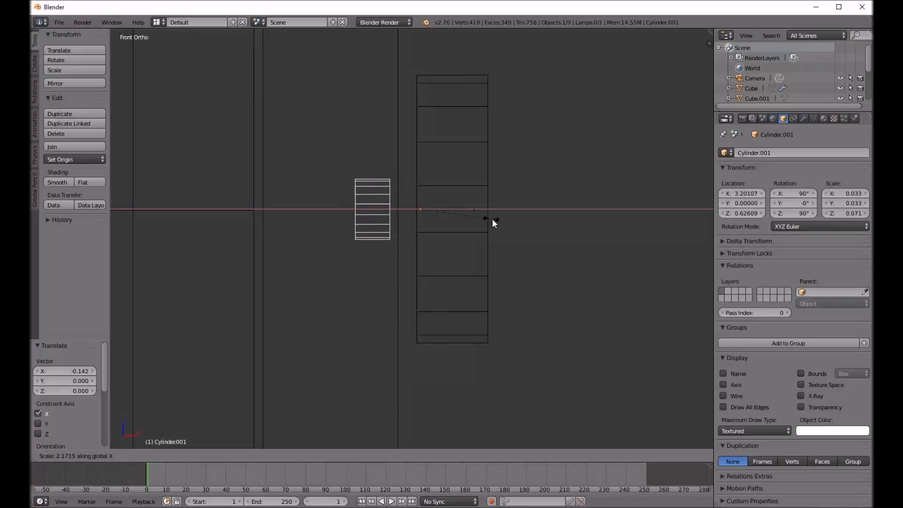
click(501, 226)
key(g)
key(x)
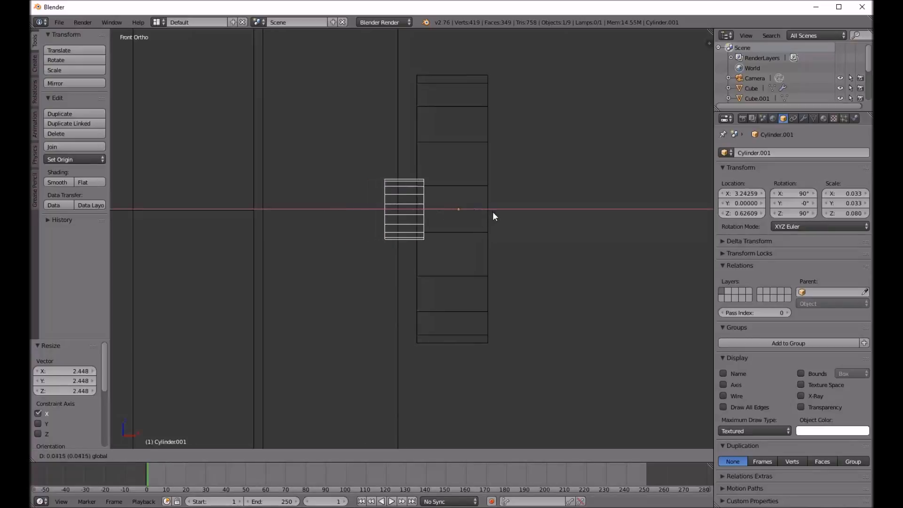
click(495, 214)
key(z)
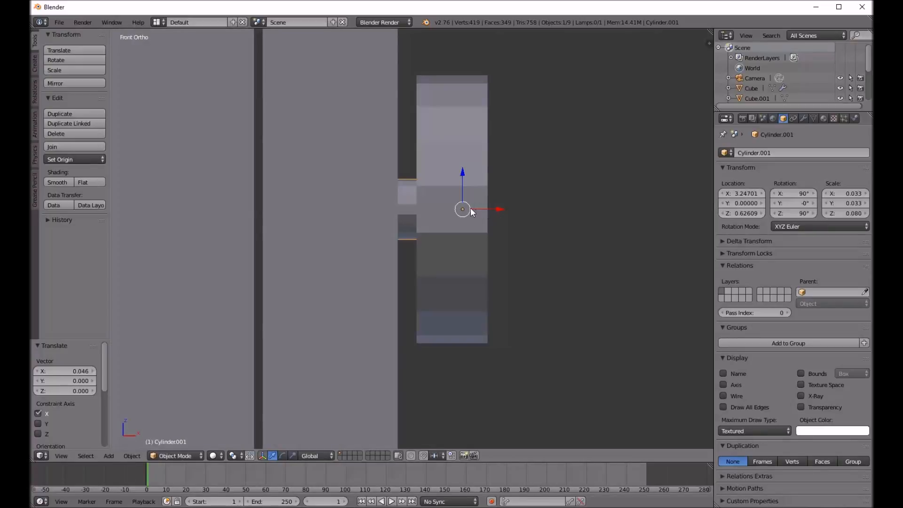
key(z)
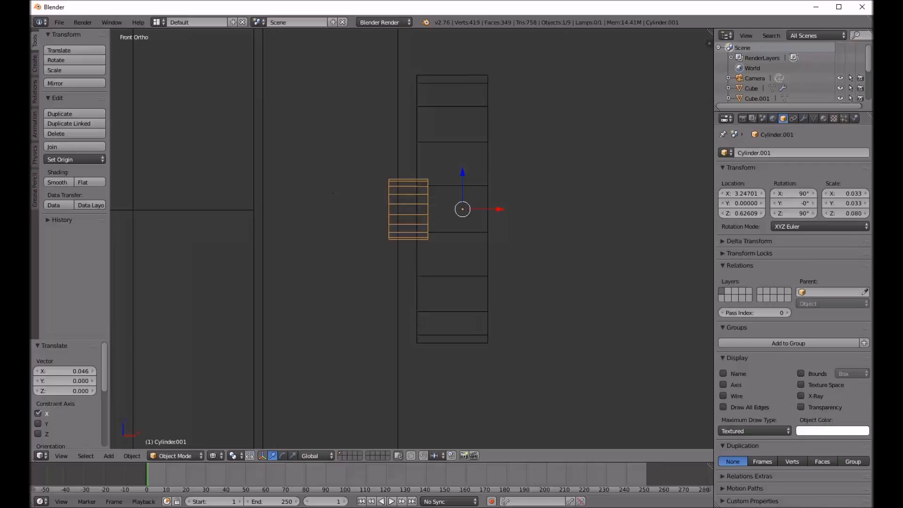
Set the origins of both the small cylinder and the large disc to their geometry
click(57, 161)
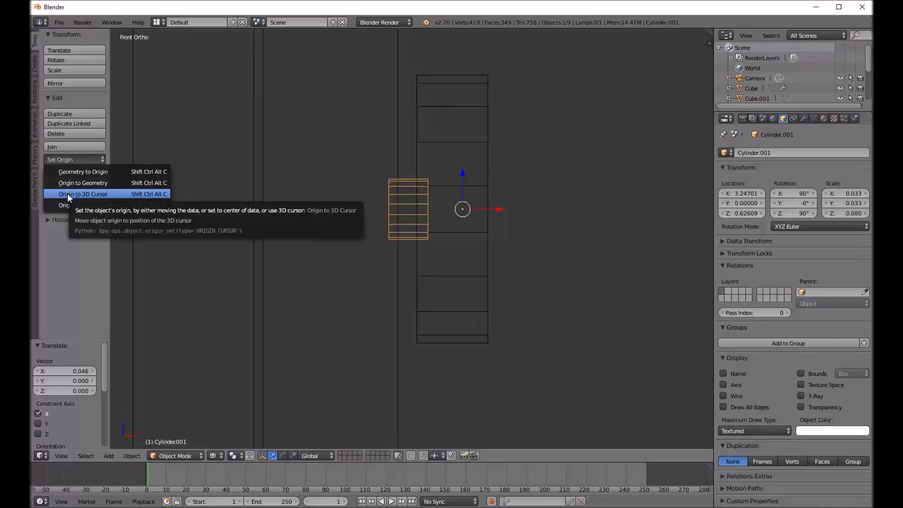
click(69, 184)
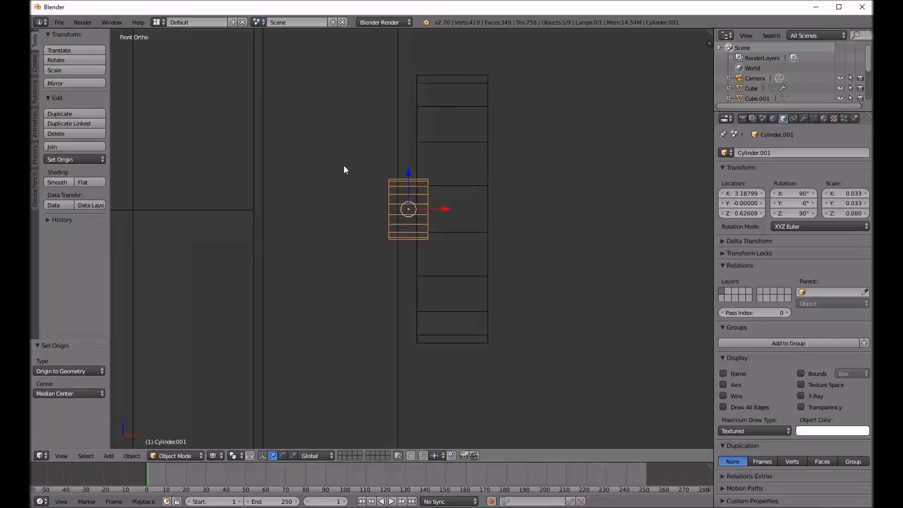
right_click(468, 148)
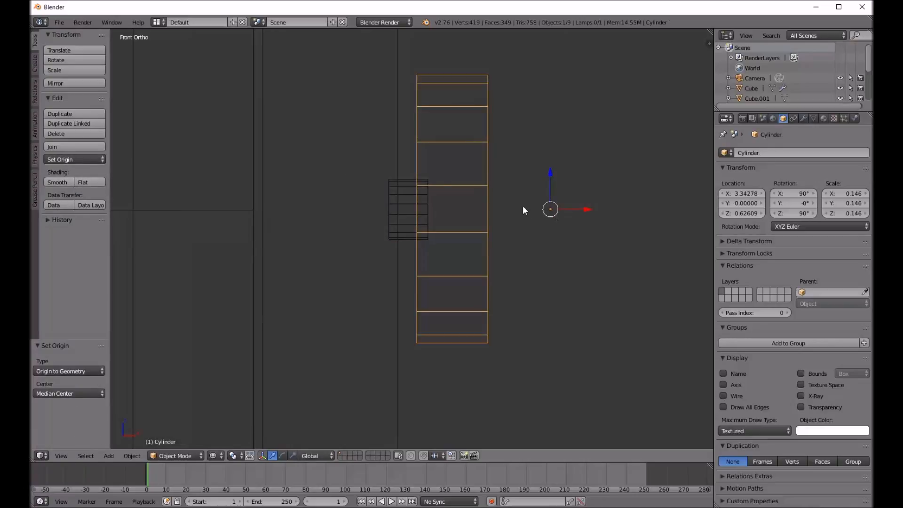
click(70, 159)
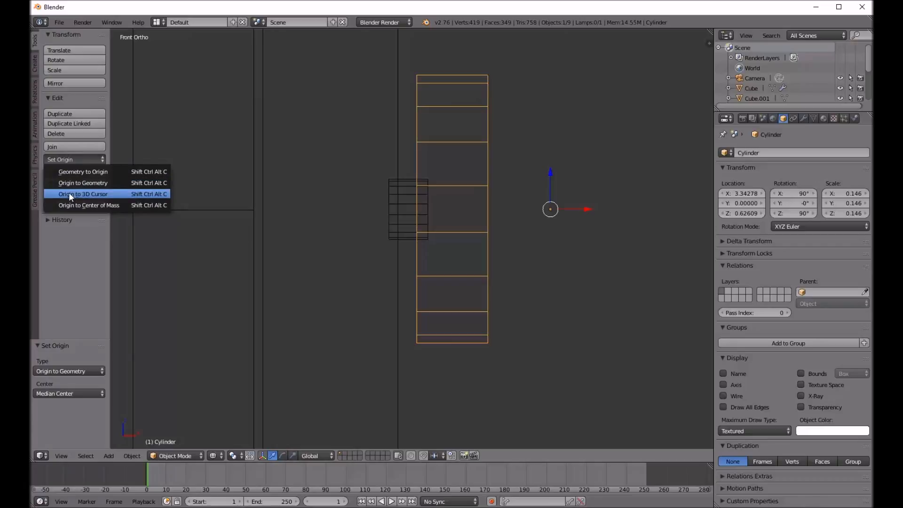
click(68, 182)
Deselect everything and inspect the whole board with its side knob in solid front view
scroll(461, 214, down, 5)
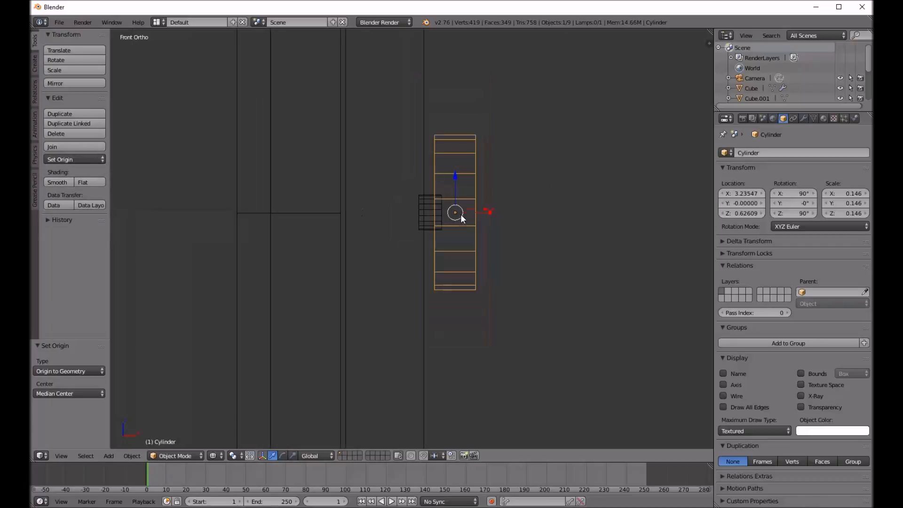
key(a)
scroll(463, 213, down, 3)
key(z)
scroll(467, 213, down, 9)
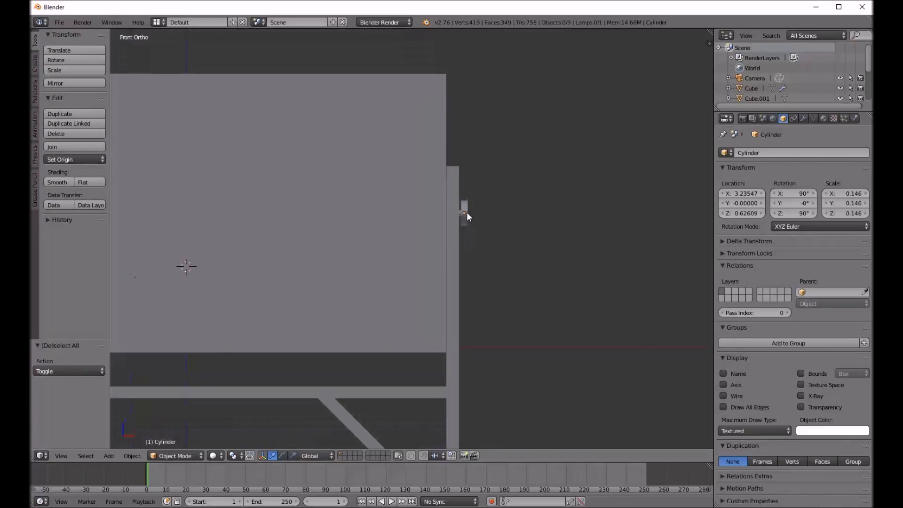
shift+middle_drag(433, 217, 513, 212)
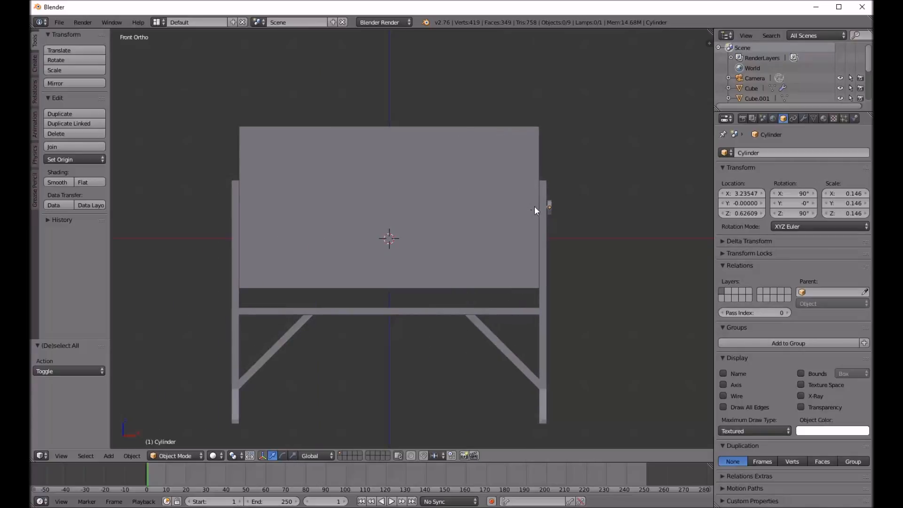
Select the large disc and apply its rotation and scale
scroll(534, 206, up, 7)
scroll(454, 197, up, 5)
right_click(454, 196)
key(Tab)
middle_drag(495, 195, 446, 200)
key(Tab)
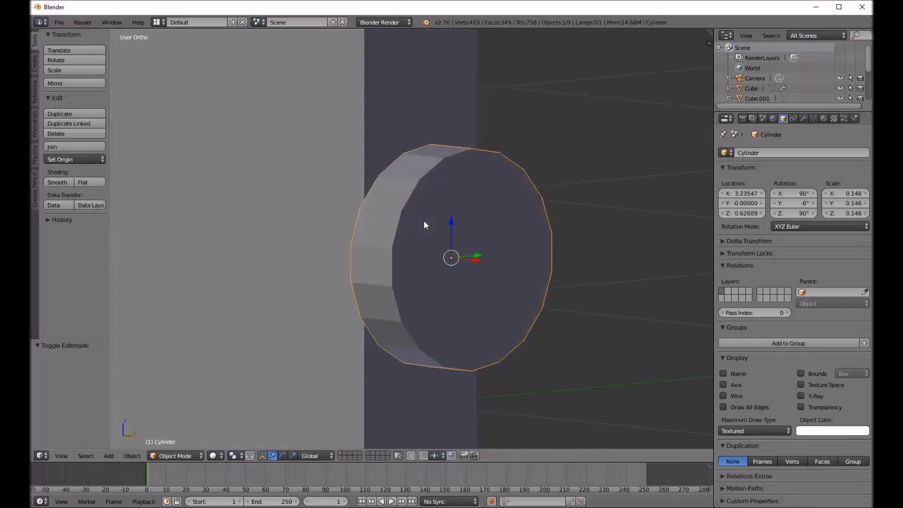
right_click(425, 176)
right_click(425, 176)
key(ctrl+a)
click(425, 177)
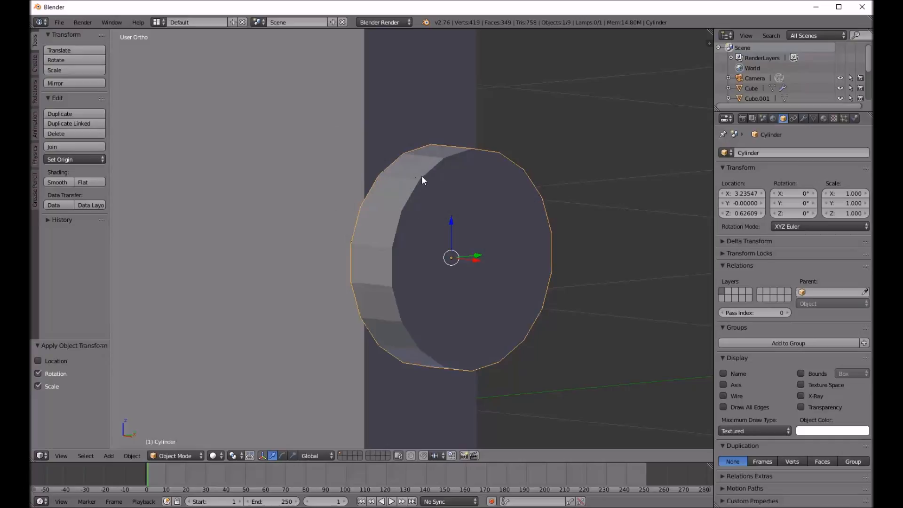
key(ctrl+a)
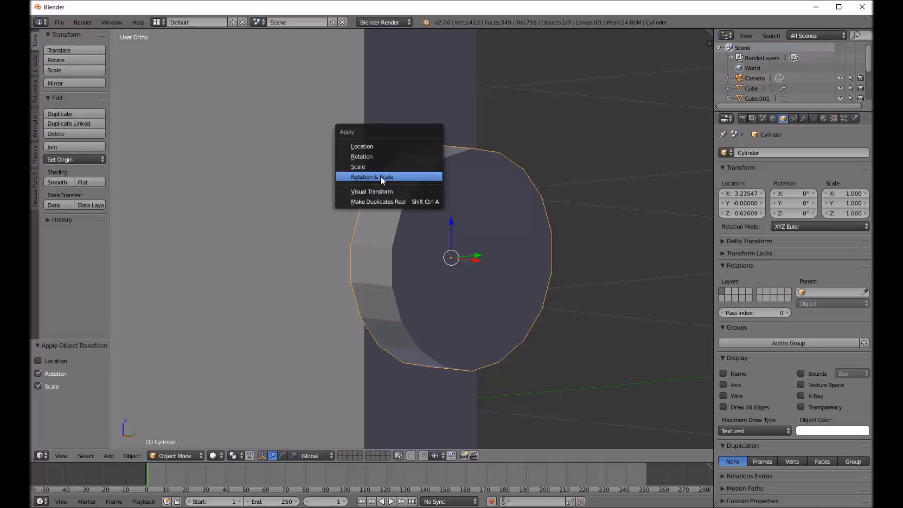
click(420, 181)
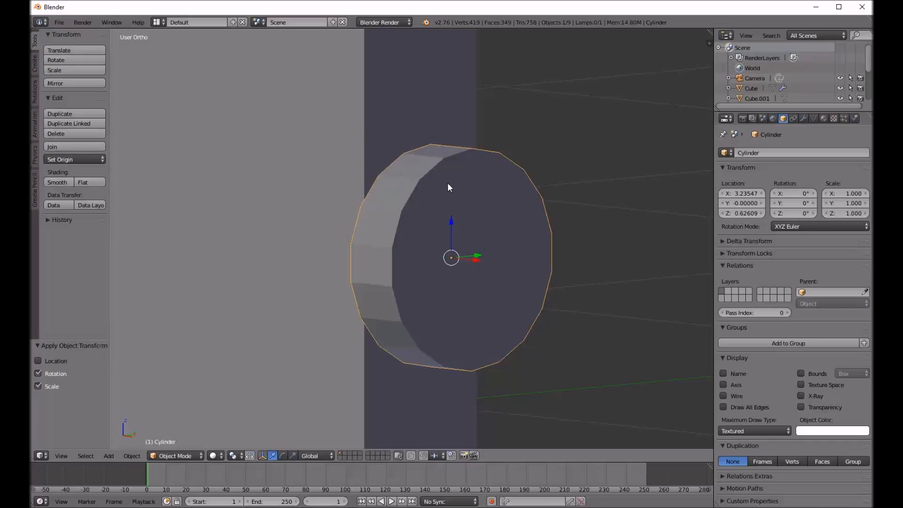
Bevel the disc's outer rim edge loop with 3 segments and an offset of about 0.017
key(Tab)
mouse_move(385, 222)
middle_down()
mouse_move(400, 226)
mouse_move(428, 196)
middle_up()
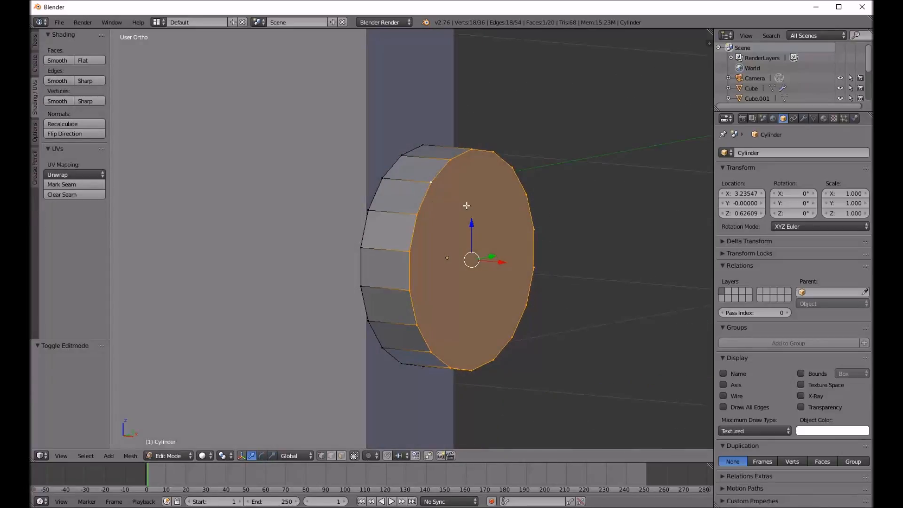
key(a)
alt+right_click(426, 198)
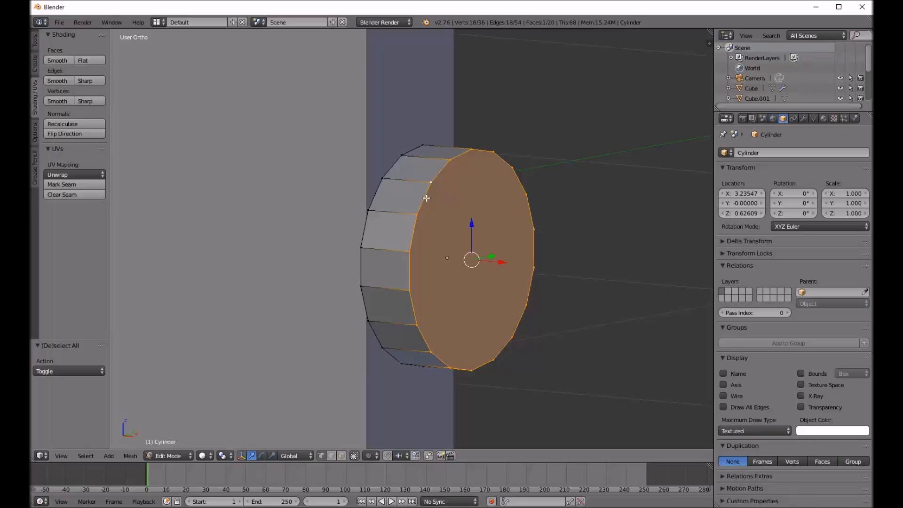
key(a)
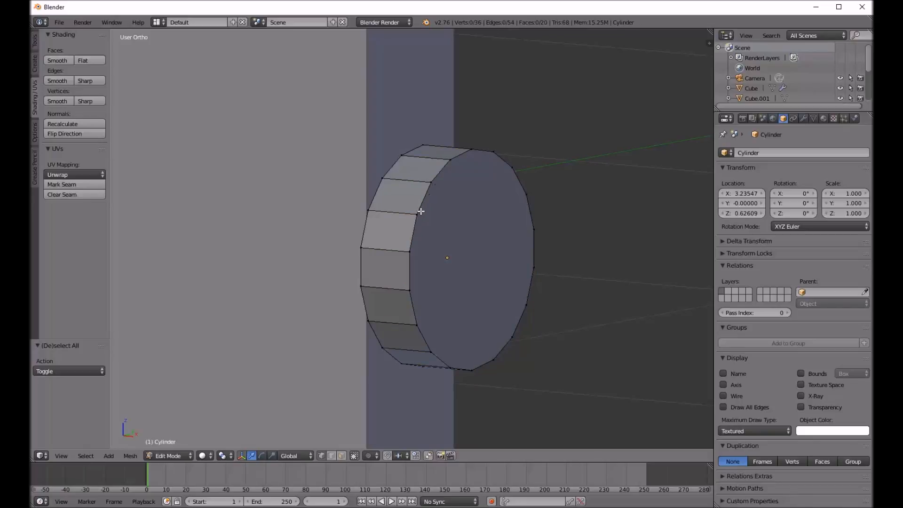
alt+right_click(424, 200)
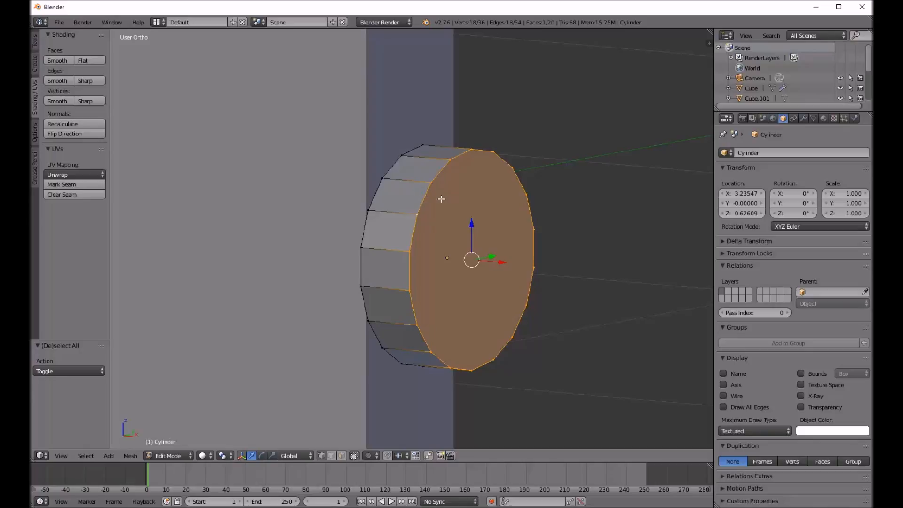
key(ctrl+b)
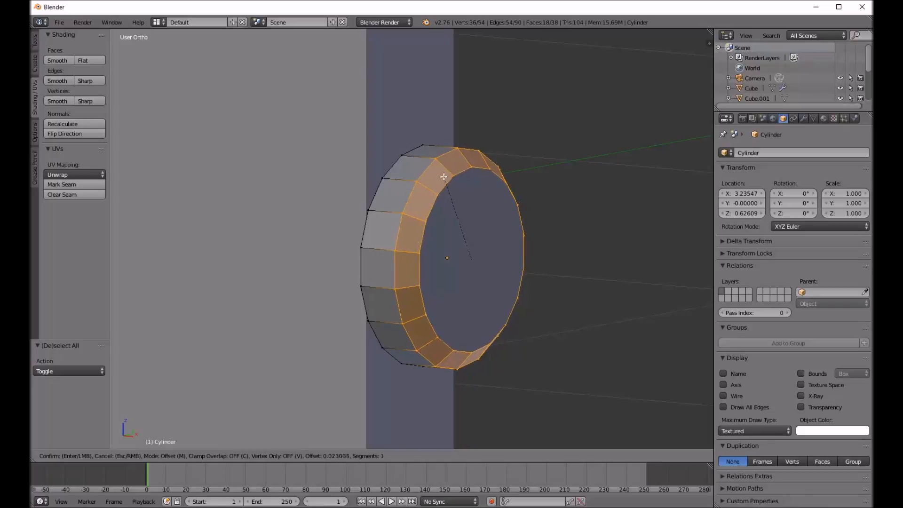
scroll(443, 180, up, 3)
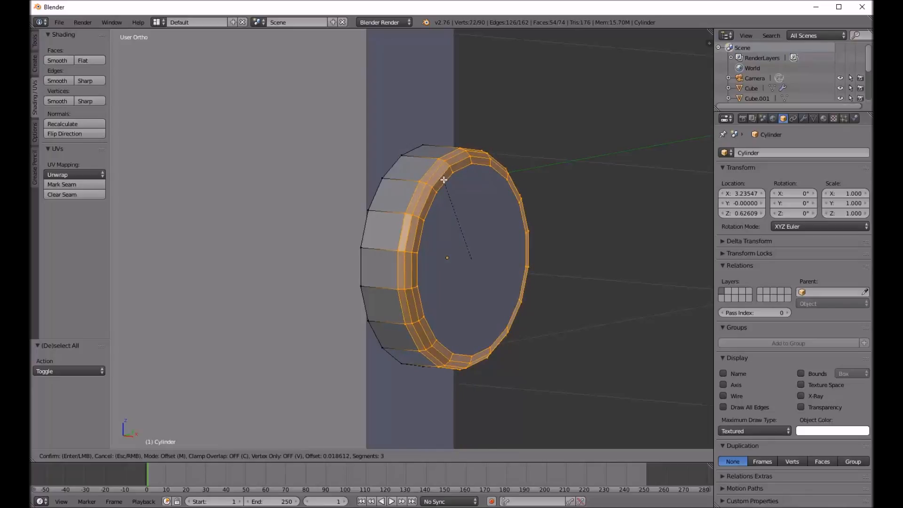
scroll(444, 180, up, 4)
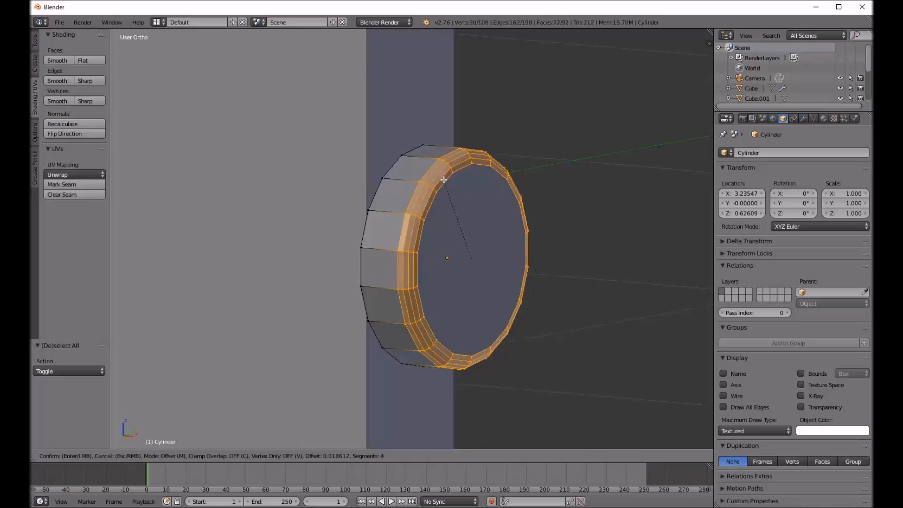
scroll(445, 179, down, 4)
scroll(445, 179, down, 1)
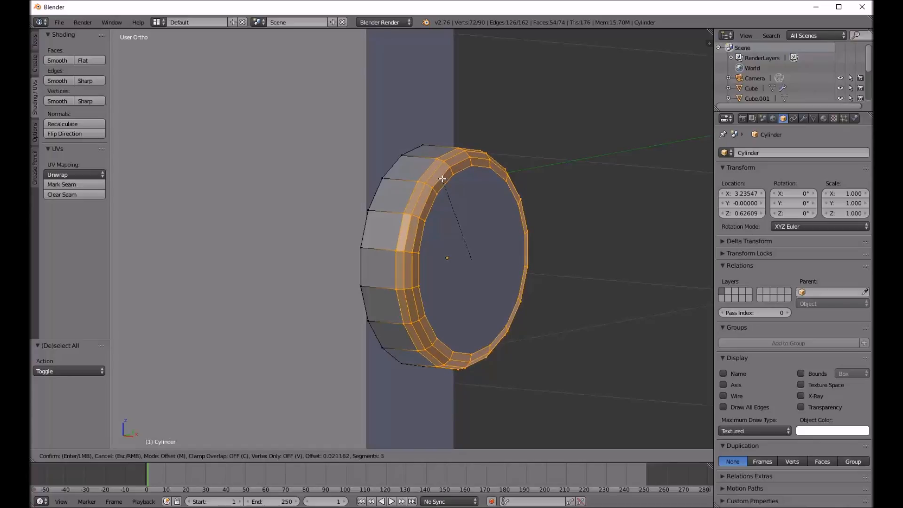
click(442, 182)
Bevel the disc's inner rim edge loop, facing the leg, with 2 segments and an offset of about 0.009
middle_drag(404, 188, 445, 191)
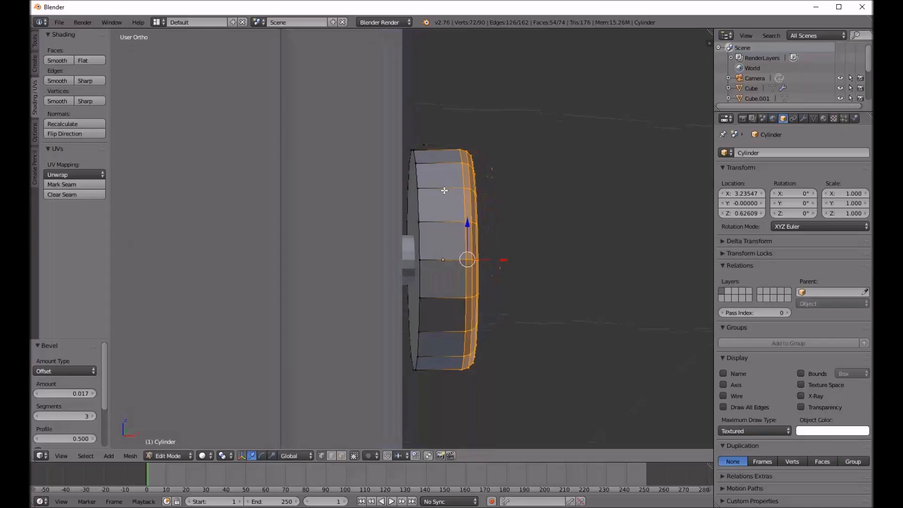
right_click(420, 174)
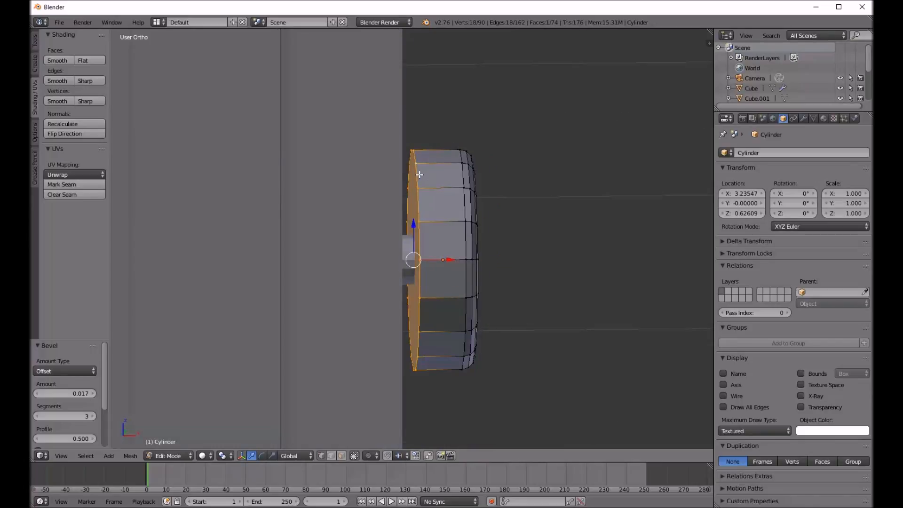
key(ctrl+b)
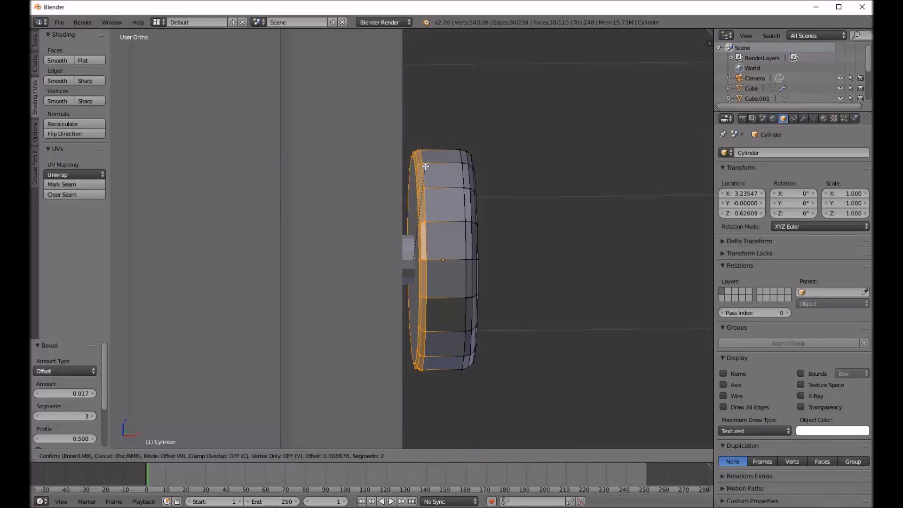
scroll(430, 157, up, 1)
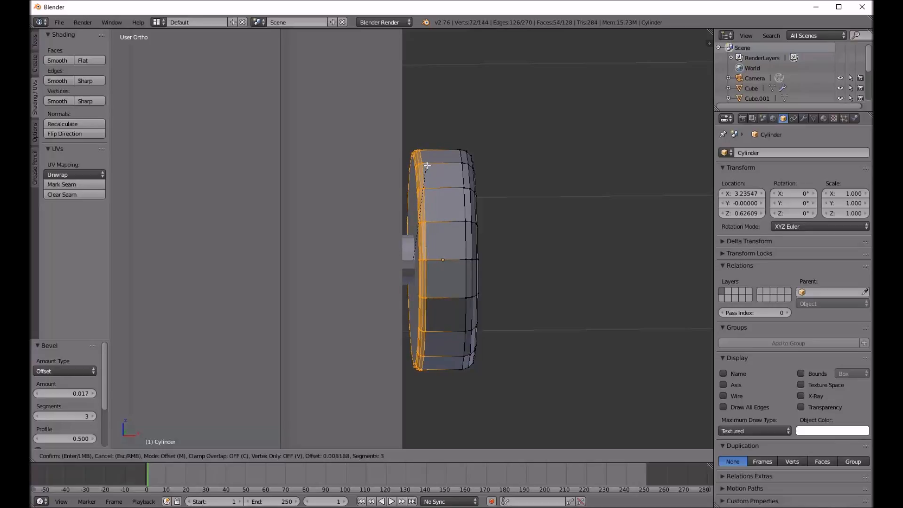
scroll(434, 163, down, 1)
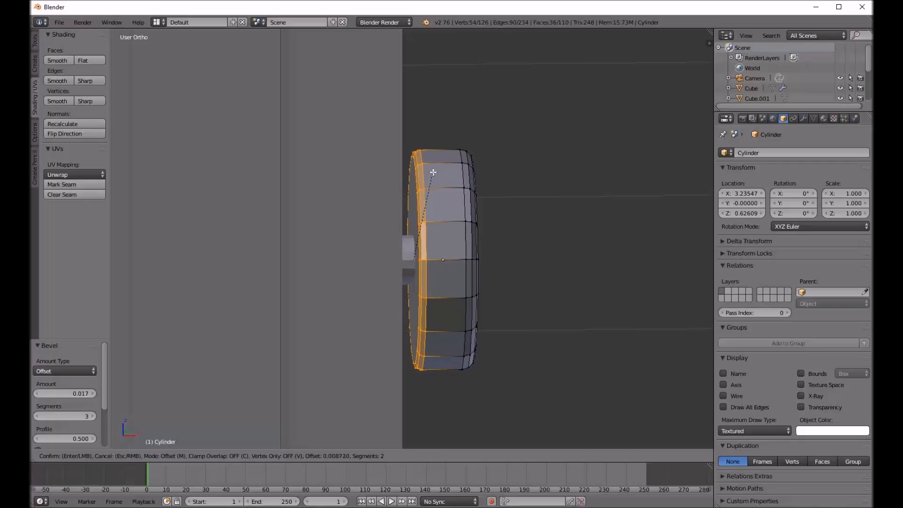
click(432, 173)
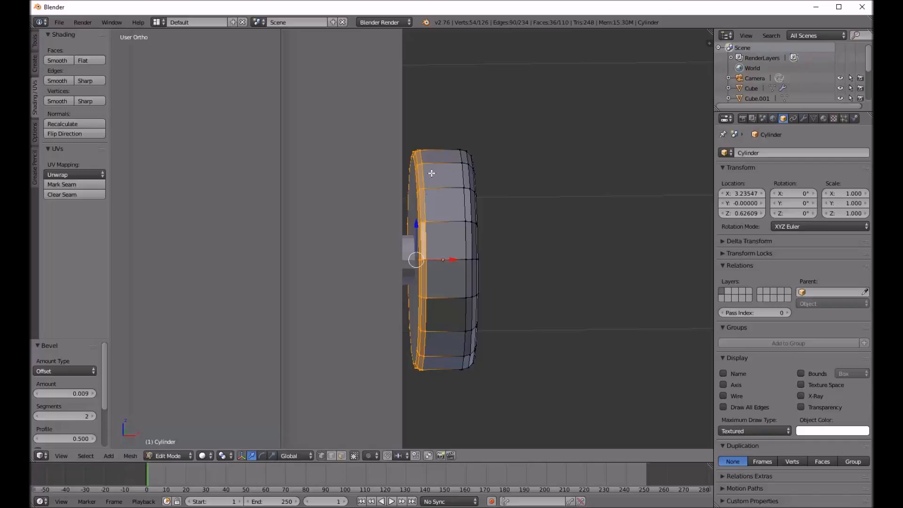
Leave mesh editing, apply smooth shading to the bevelled disc, and select the small connecting shaft
key(KP_1)
key(a)
key(Tab)
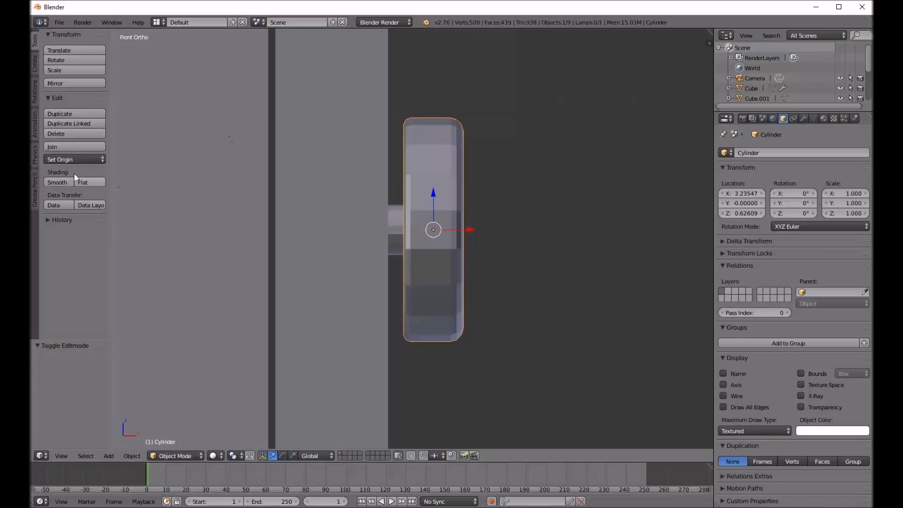
click(57, 183)
right_click(394, 222)
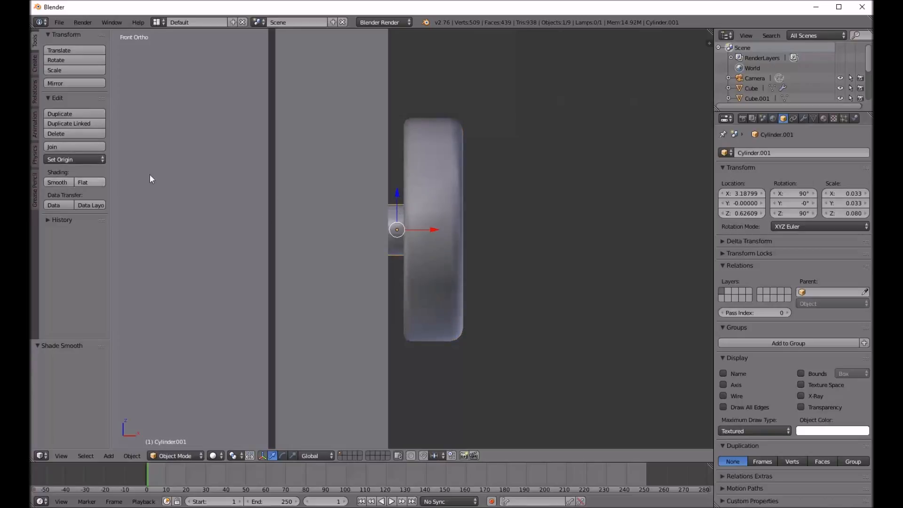
Inspect the knob and shaft beside the leg from an angle, and examine the whole board in front view
scroll(443, 224, down, 6)
key(Tab)
key(Tab)
scroll(445, 223, down, 3)
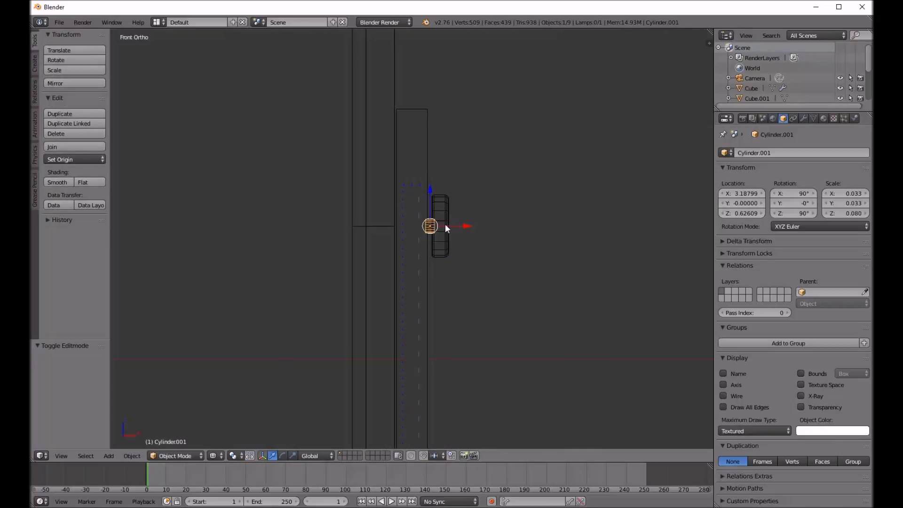
middle_drag(446, 228, 430, 242)
scroll(441, 228, up, 6)
scroll(450, 223, down, 7)
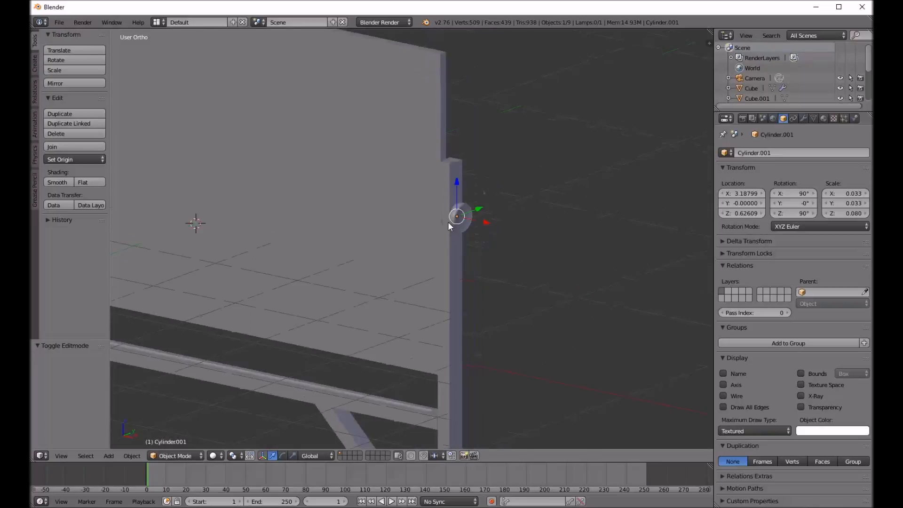
key(KP_1)
scroll(448, 222, down, 4)
shift+middle_drag(305, 231, 434, 232)
key(z)
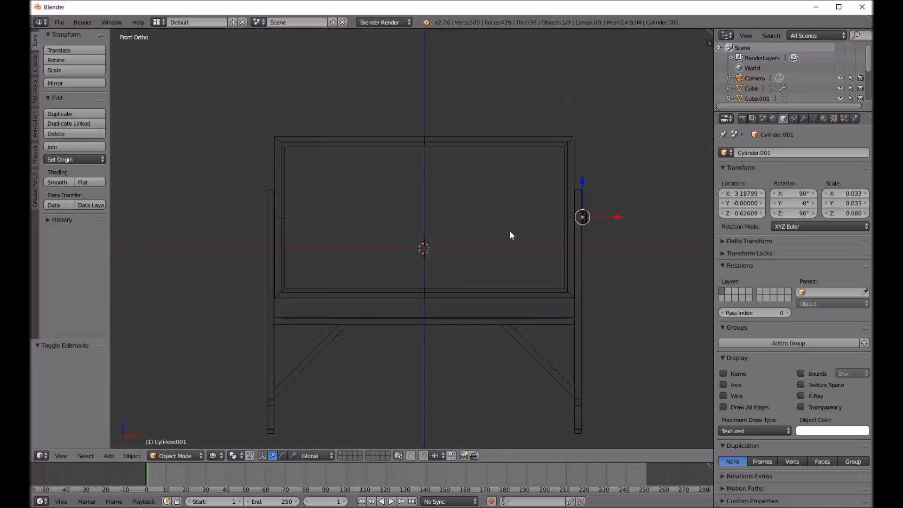
Select the large disc together with the small connecting shaft and join them into one knob object
right_click(583, 216)
scroll(583, 218, up, 8)
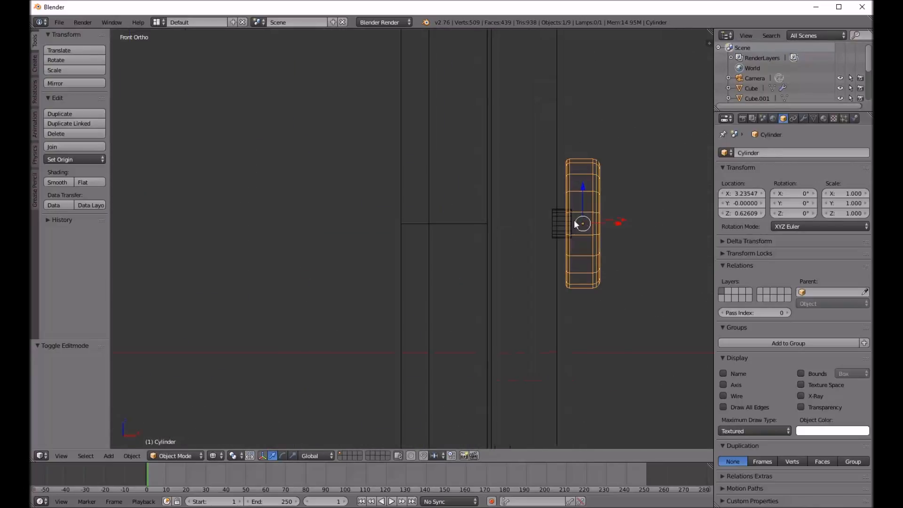
right_click(559, 212)
right_click(566, 212)
right_click(567, 212)
shift+right_click(563, 215)
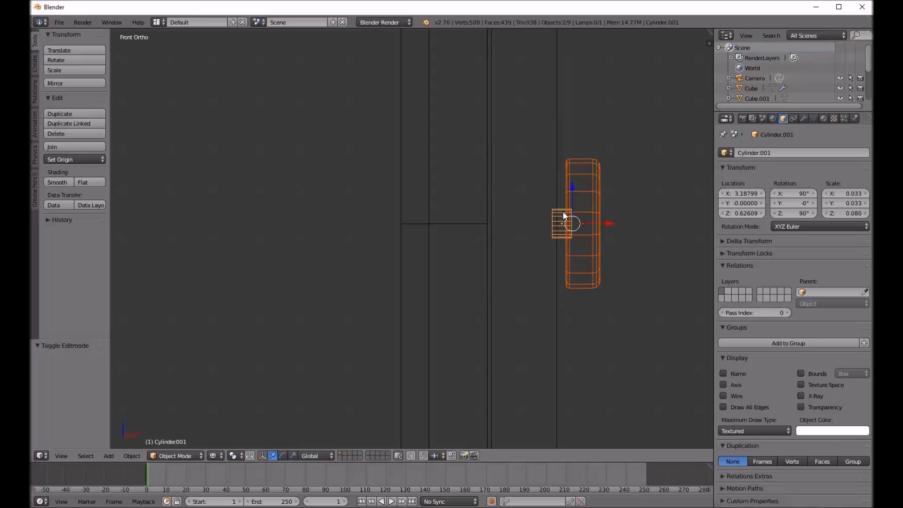
key(ctrl+j)
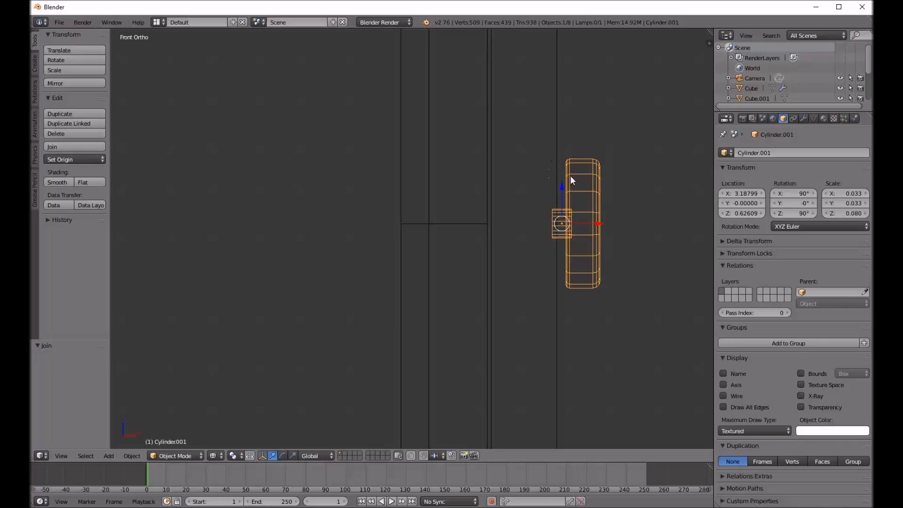
Apply the joined knob's rotation and scale, and set its origin to the 3D cursor at the board's centre
shift+right_click(555, 138)
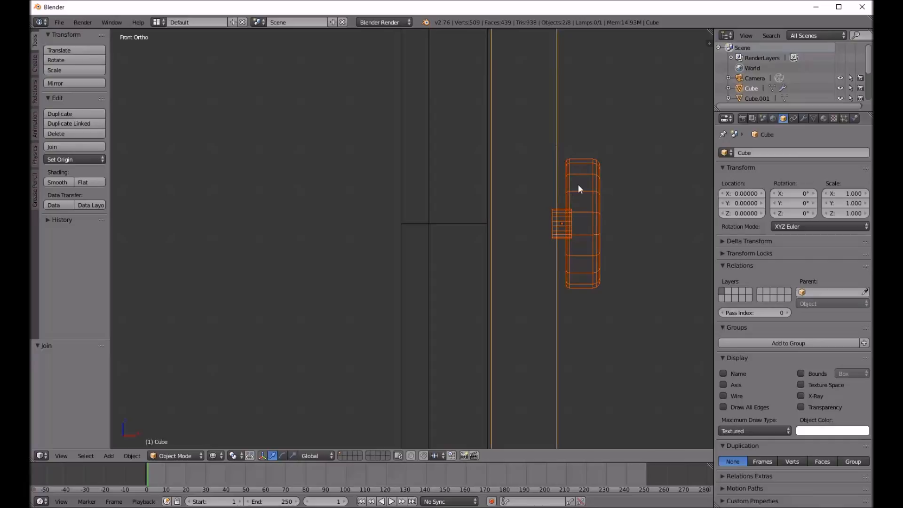
key(a)
right_click(584, 217)
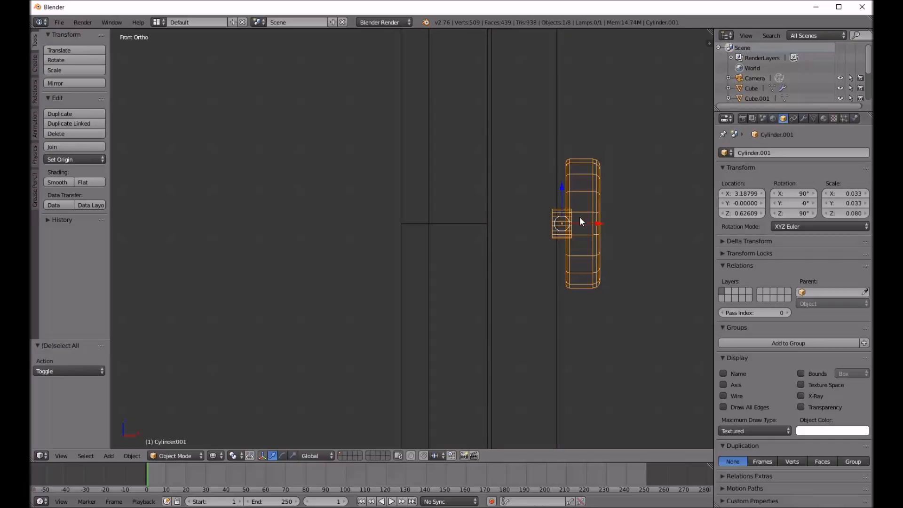
scroll(580, 218, down, 8)
shift+middle_drag(411, 238, 506, 224)
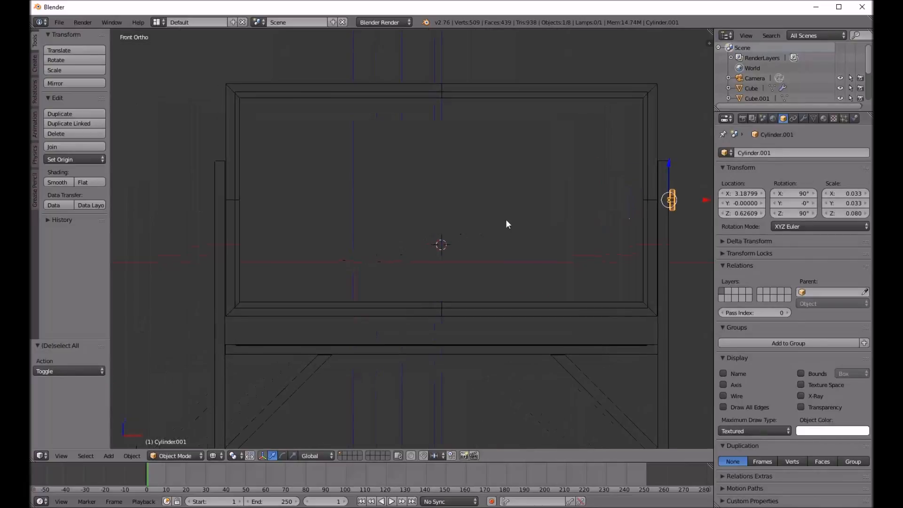
scroll(511, 234, down, 2)
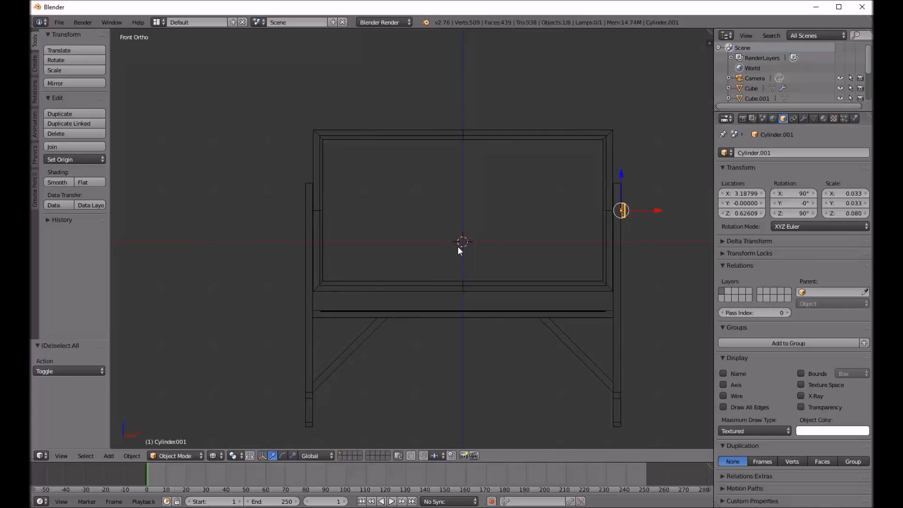
key(ctrl+a)
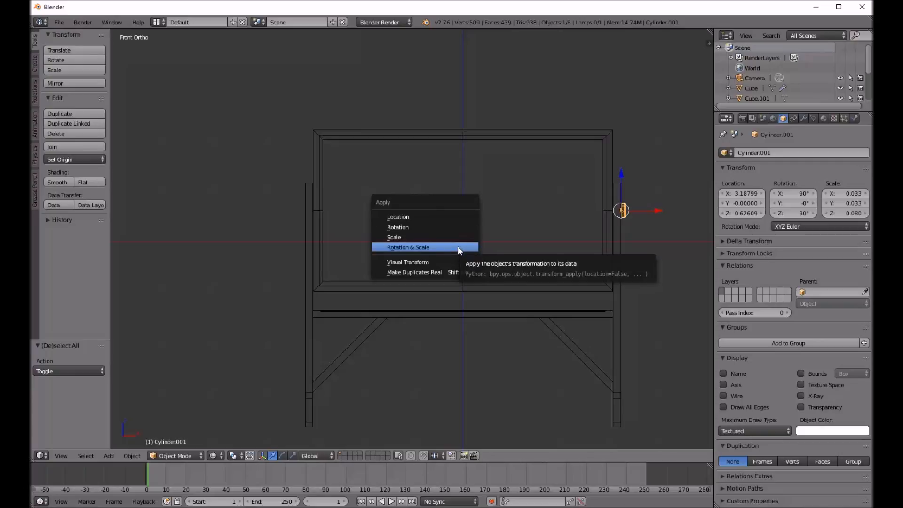
click(429, 248)
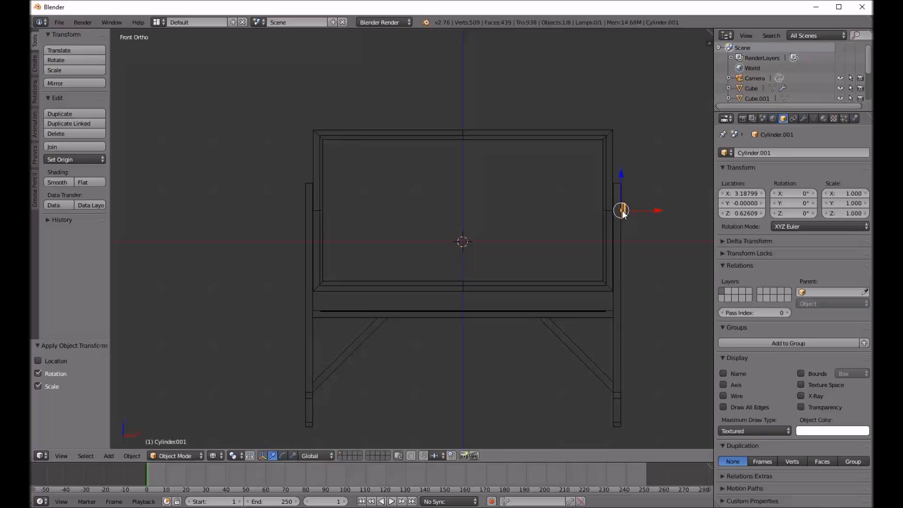
click(75, 159)
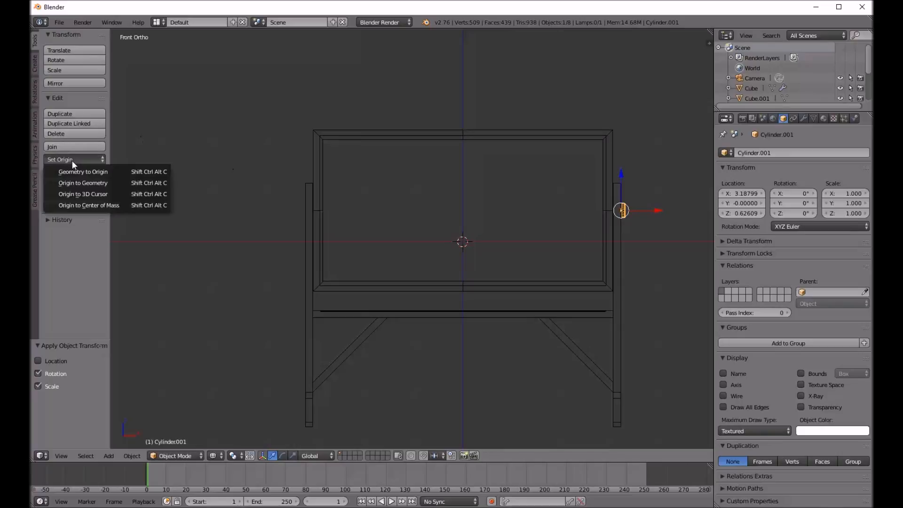
click(65, 194)
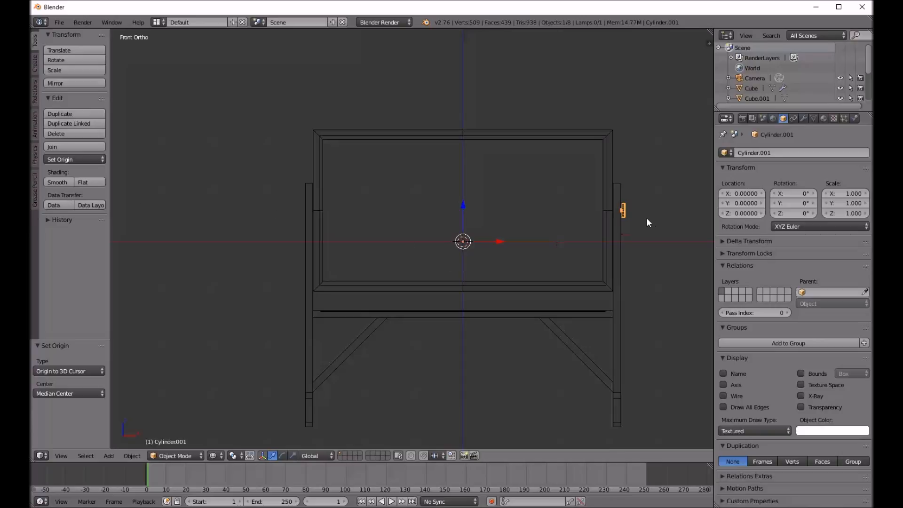
Add a Mirror modifier along X to the knob to duplicate it beside the opposite leg
click(803, 118)
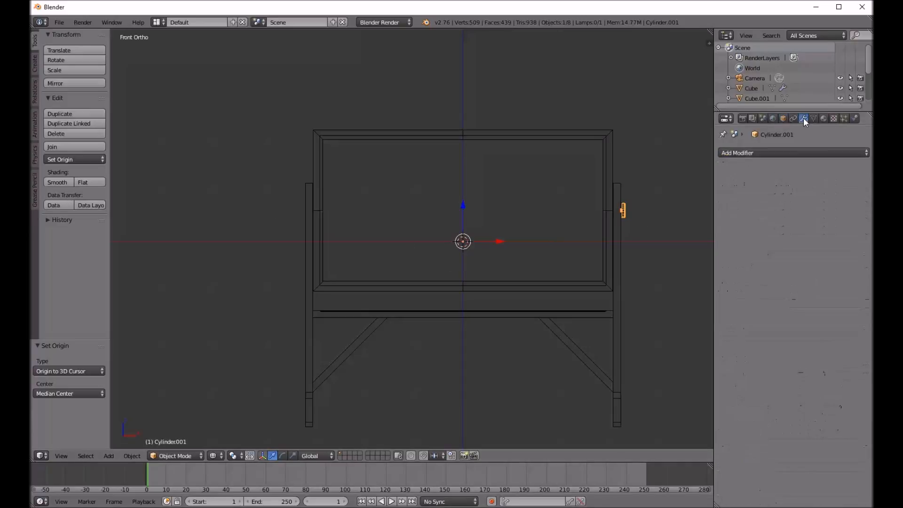
click(765, 152)
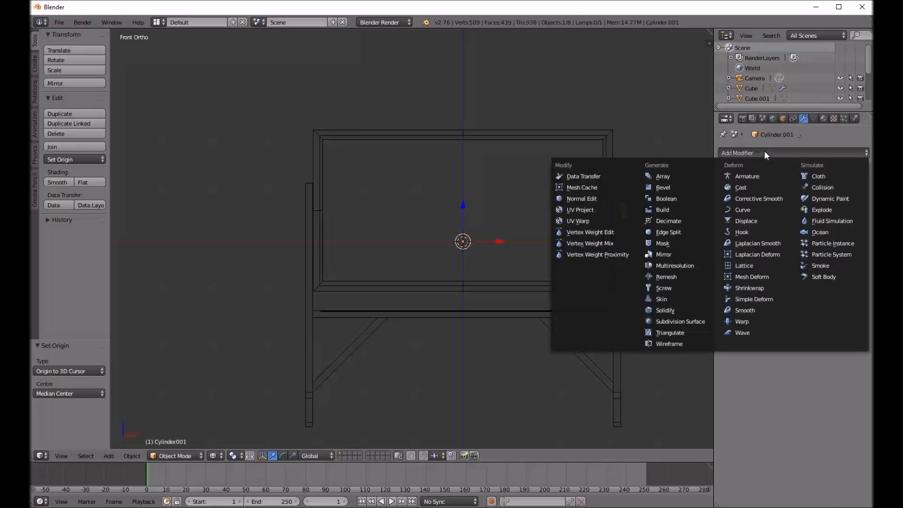
click(660, 259)
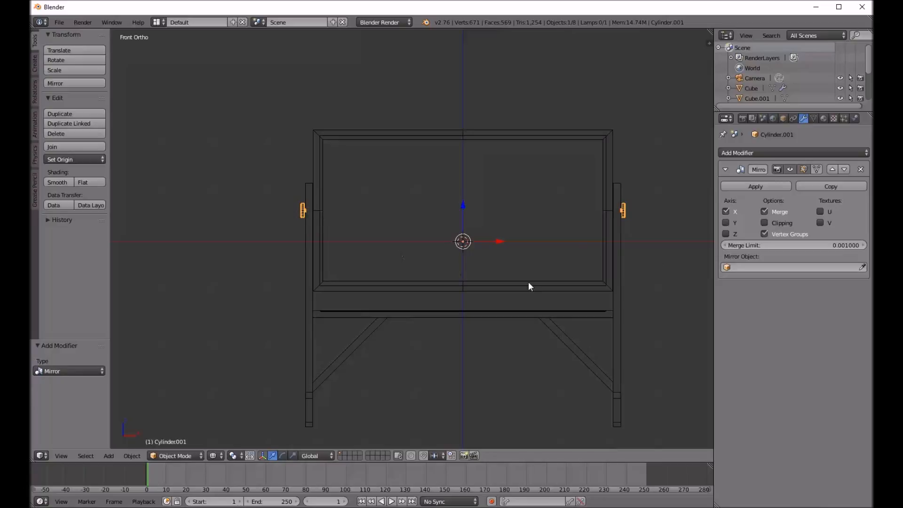
Select the legs, crossbar and diagonal braces in turn to check each part's extent and modifiers in front view
right_click(617, 189)
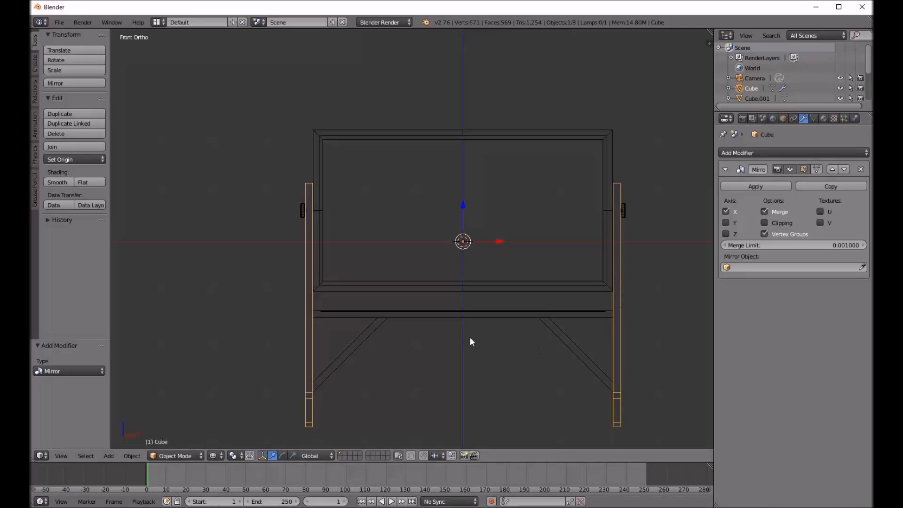
right_click(315, 267)
right_click(304, 287)
right_click(350, 316)
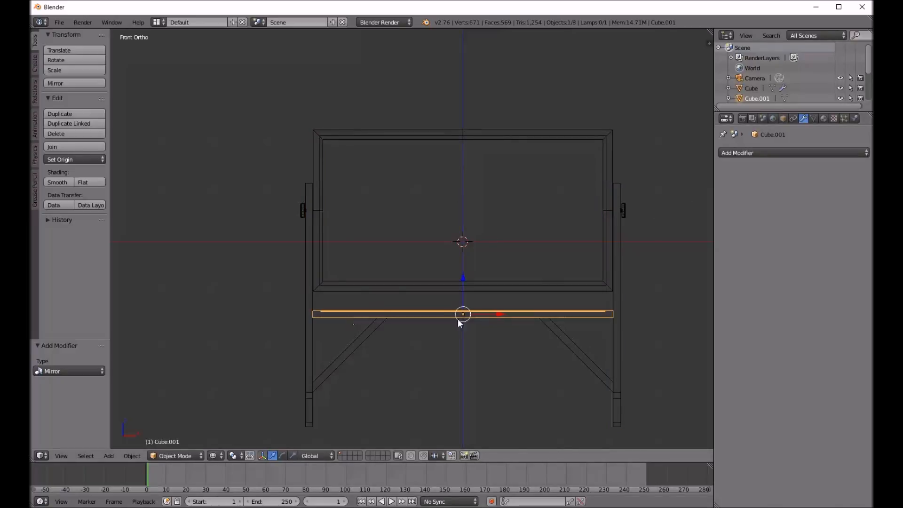
right_click(587, 358)
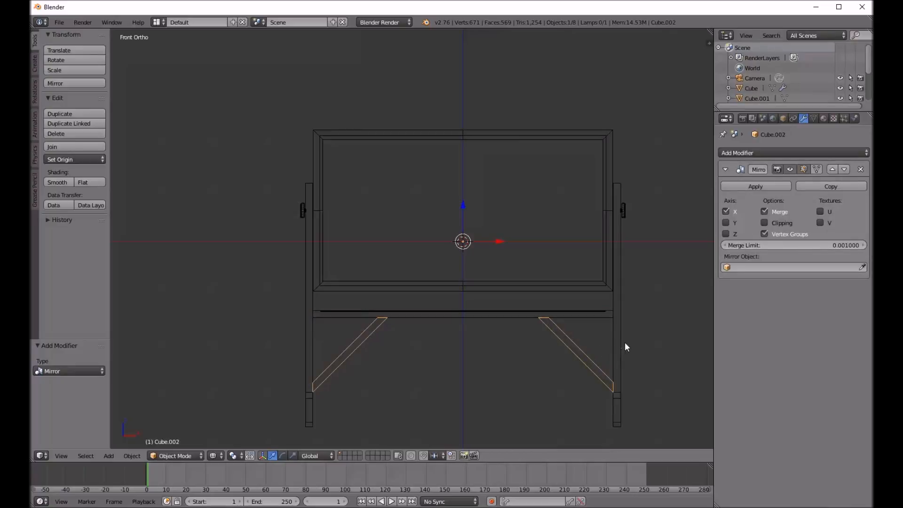
right_click(624, 282)
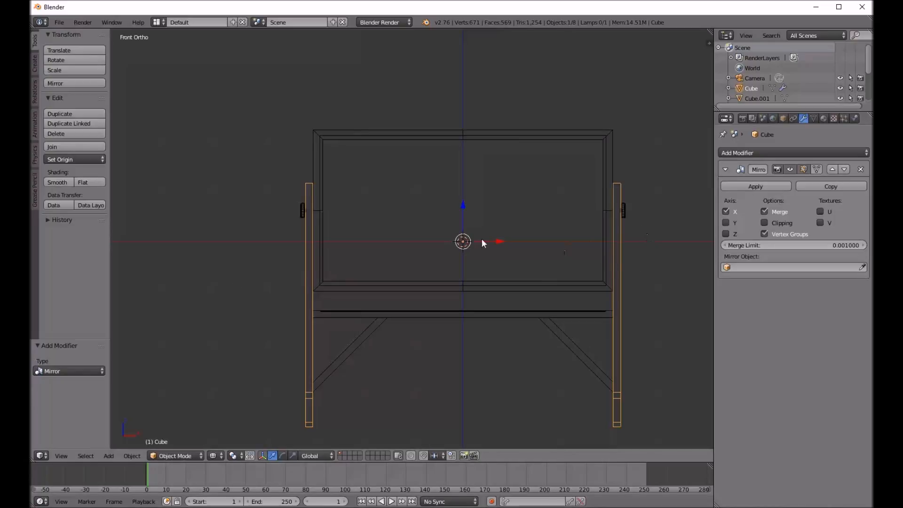
shift+middle_drag(605, 265, 603, 242)
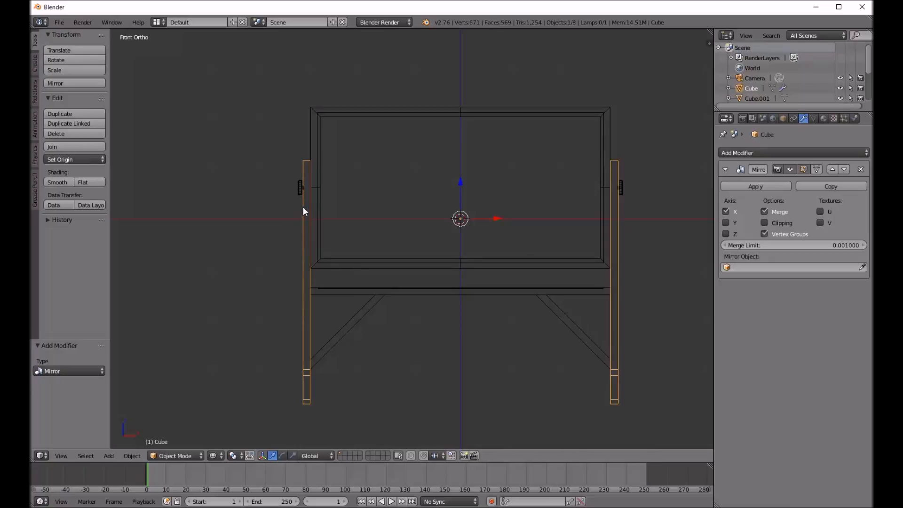
Deselect everything, switch to solid shading and examine the complete board with both knobs from an angle
scroll(477, 255, down, 1)
key(a)
scroll(408, 251, down, 2)
mouse_move(408, 251)
middle_down()
mouse_move(491, 251)
mouse_move(488, 233)
mouse_move(470, 244)
middle_up()
key(z)
scroll(490, 250, up, 3)
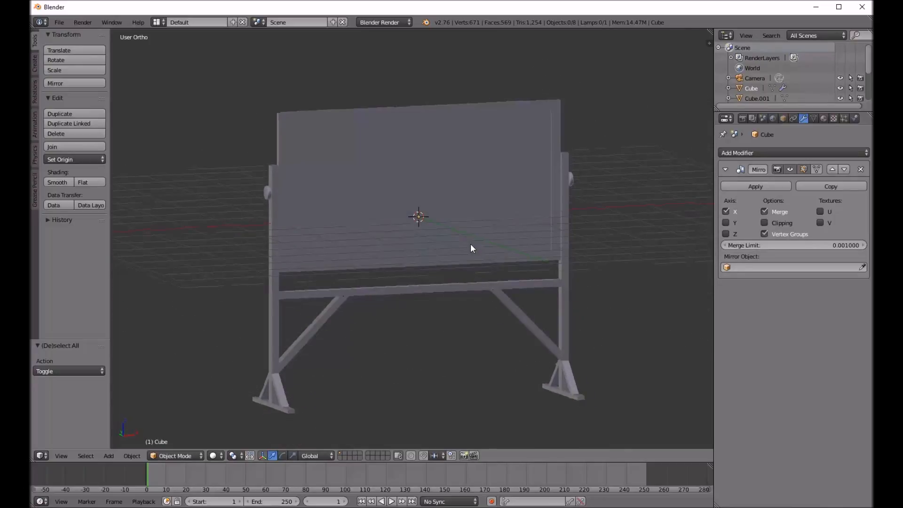
middle_drag(418, 264, 419, 241)
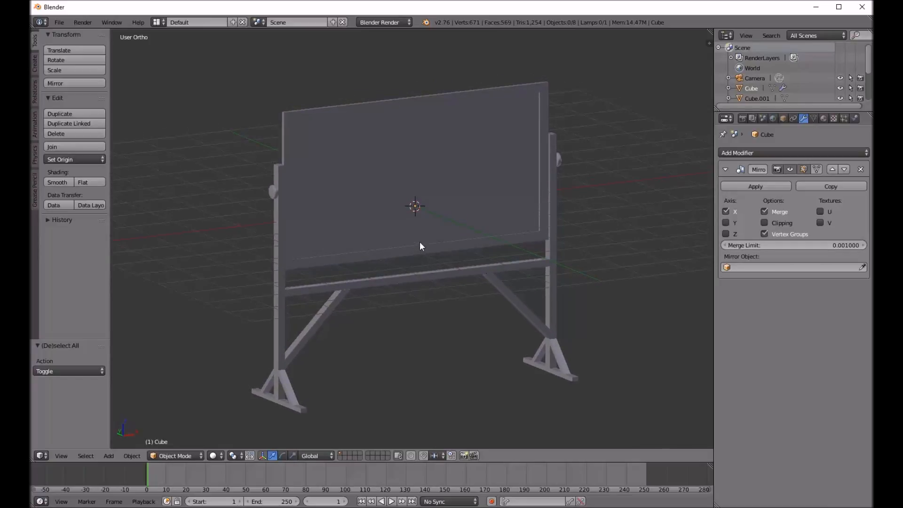
scroll(420, 241, down, 1)
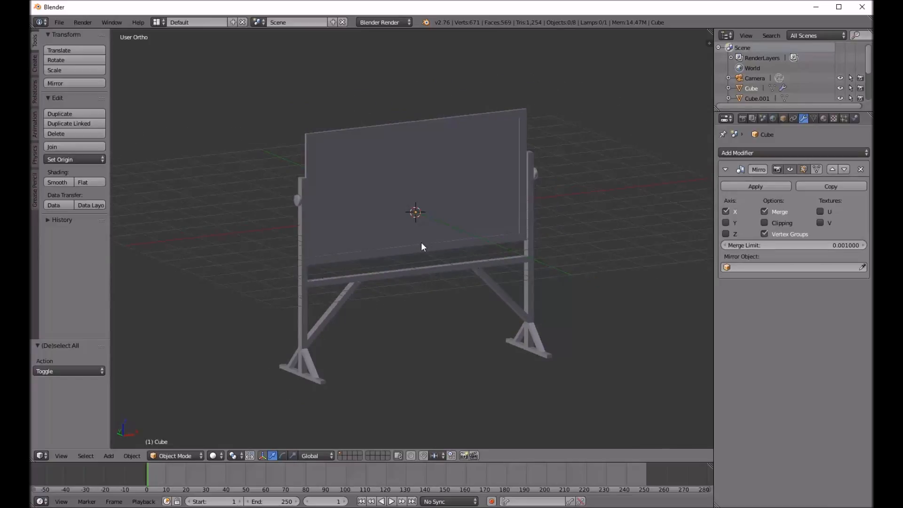